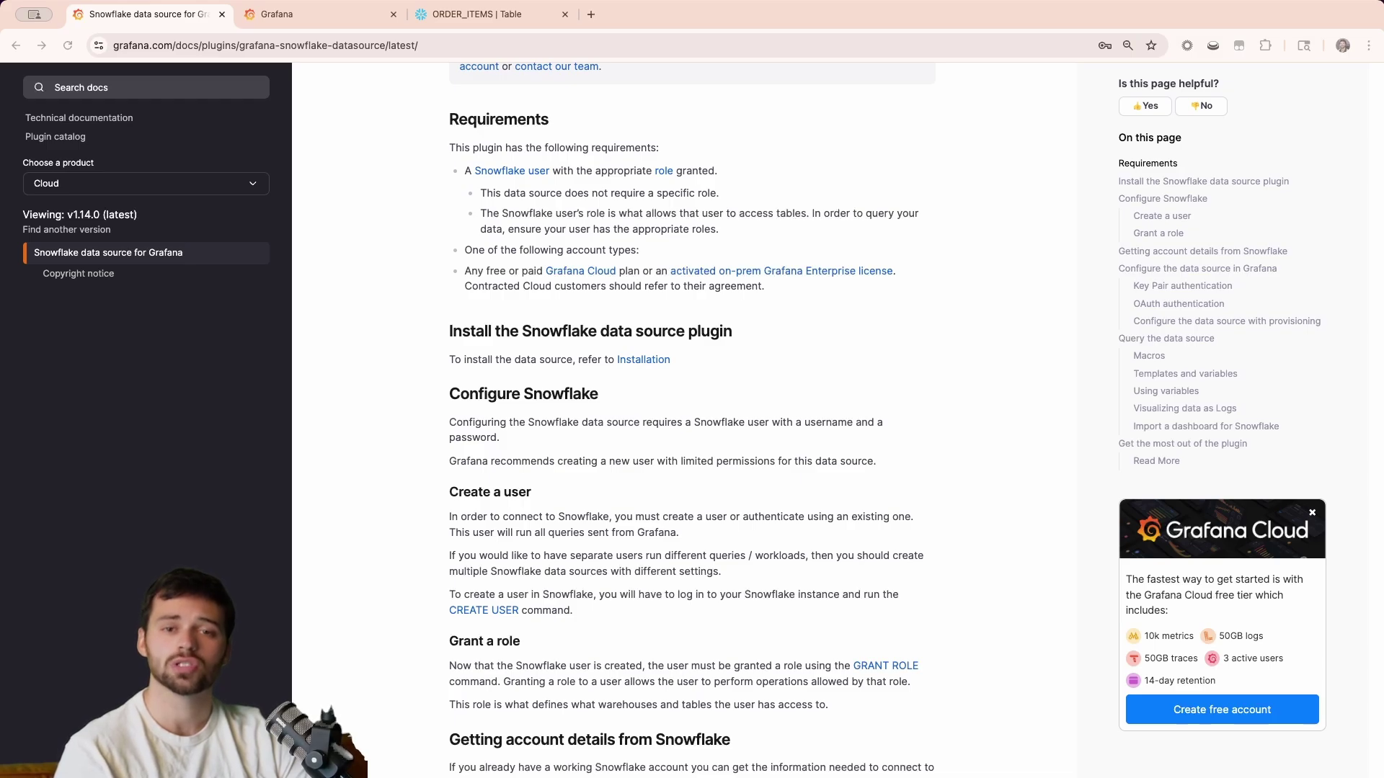
Find the Snowflake data source plugin under Add new connection and open its page, version 1.14.0 installed.
{"action": "left_click", "coordinate": [314, 21]}
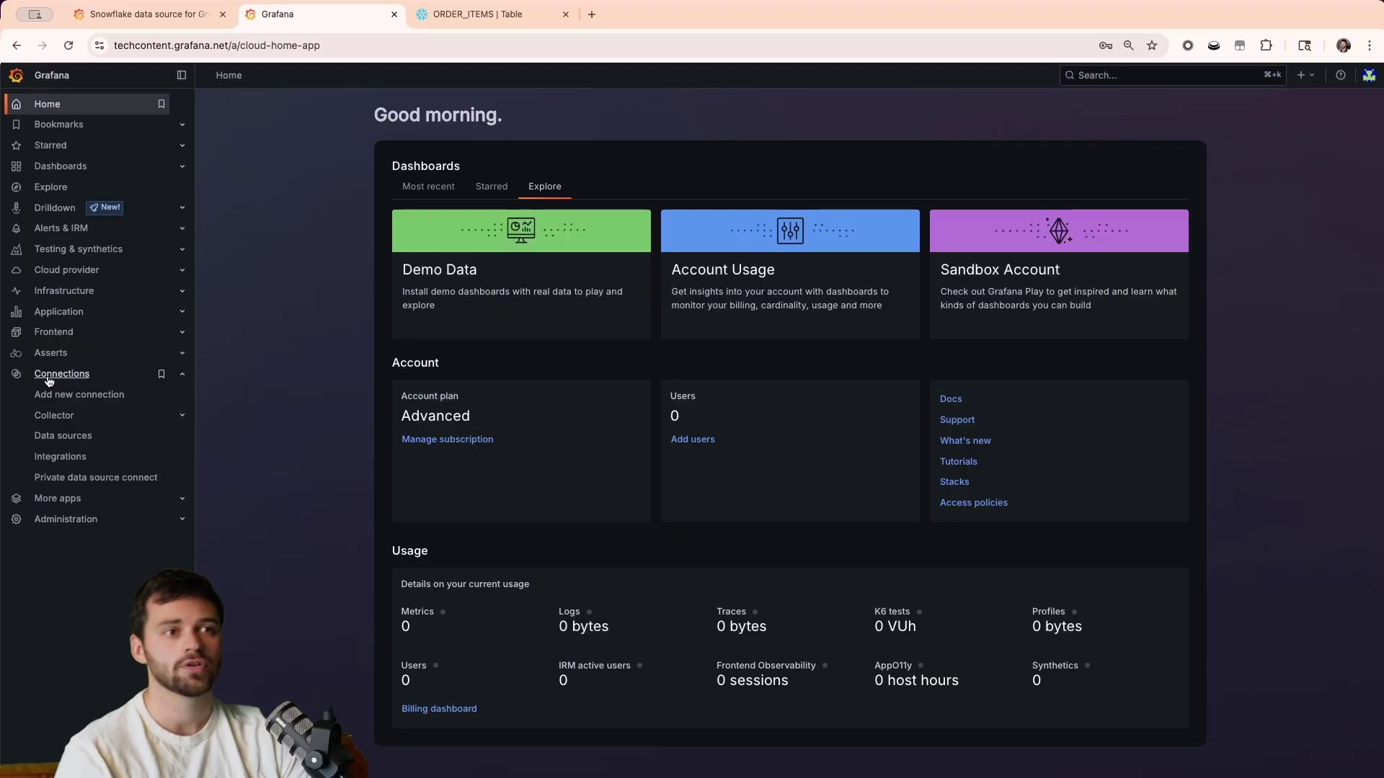
{"action": "left_click", "coordinate": [60, 396]}
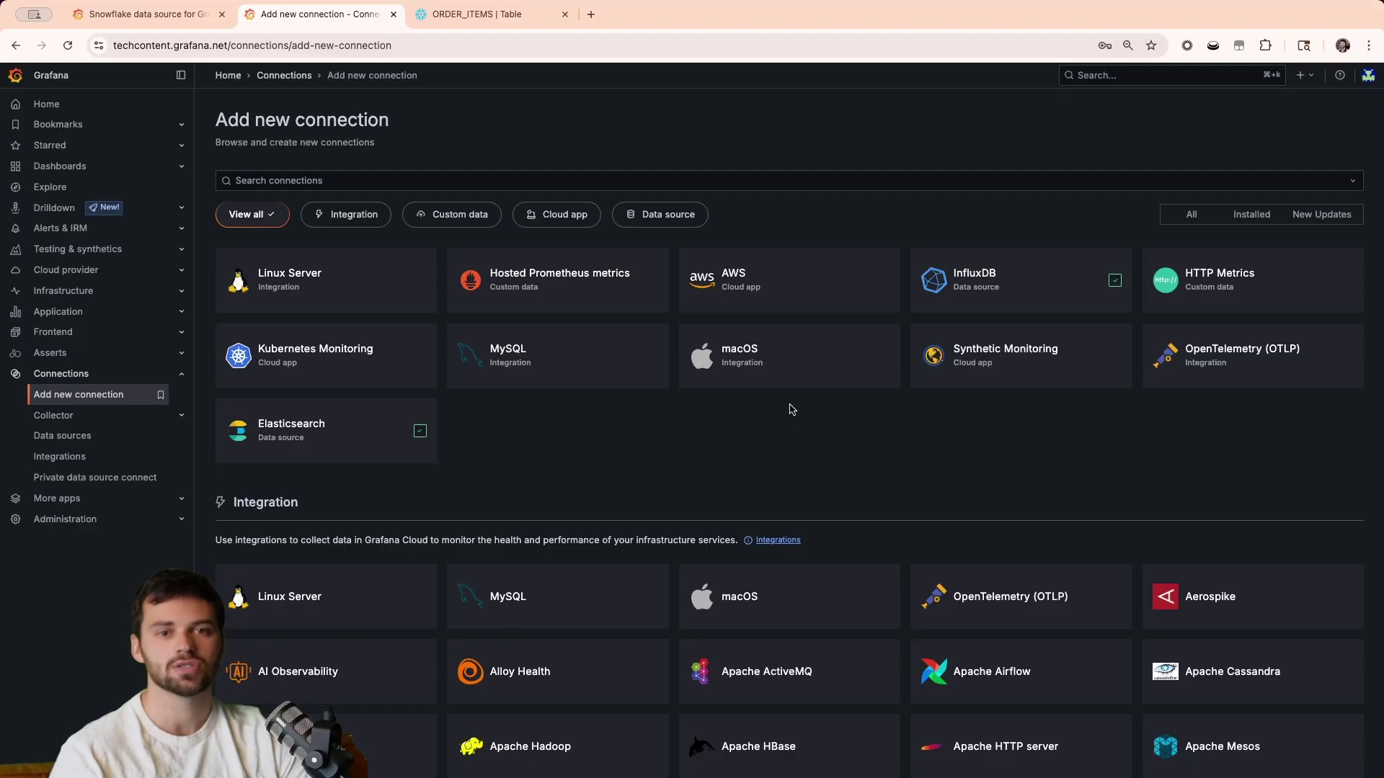
{"action": "left_click", "coordinate": [666, 217]}
{"action": "left_click", "coordinate": [511, 179]}
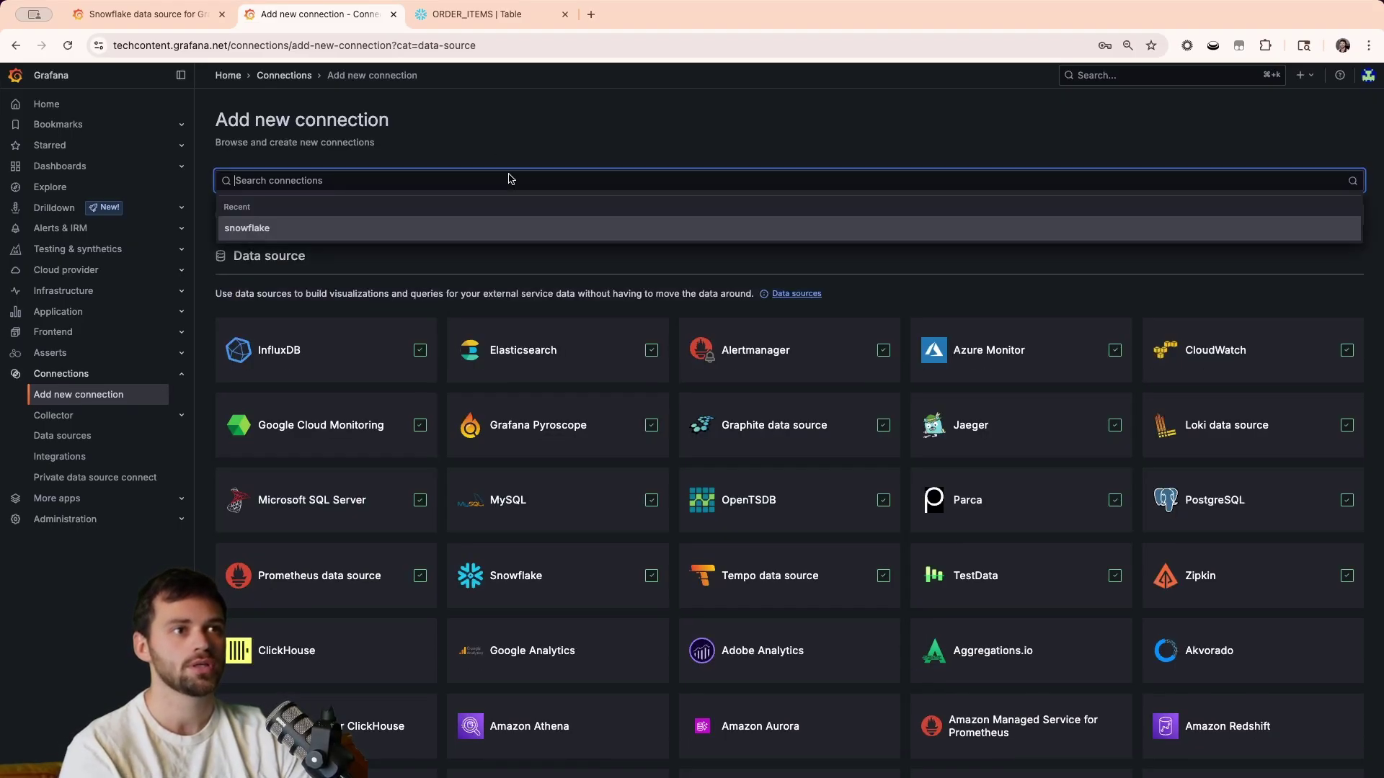
{"action": "type", "text": "snowflake"}
{"action": "key", "text": "Return"}
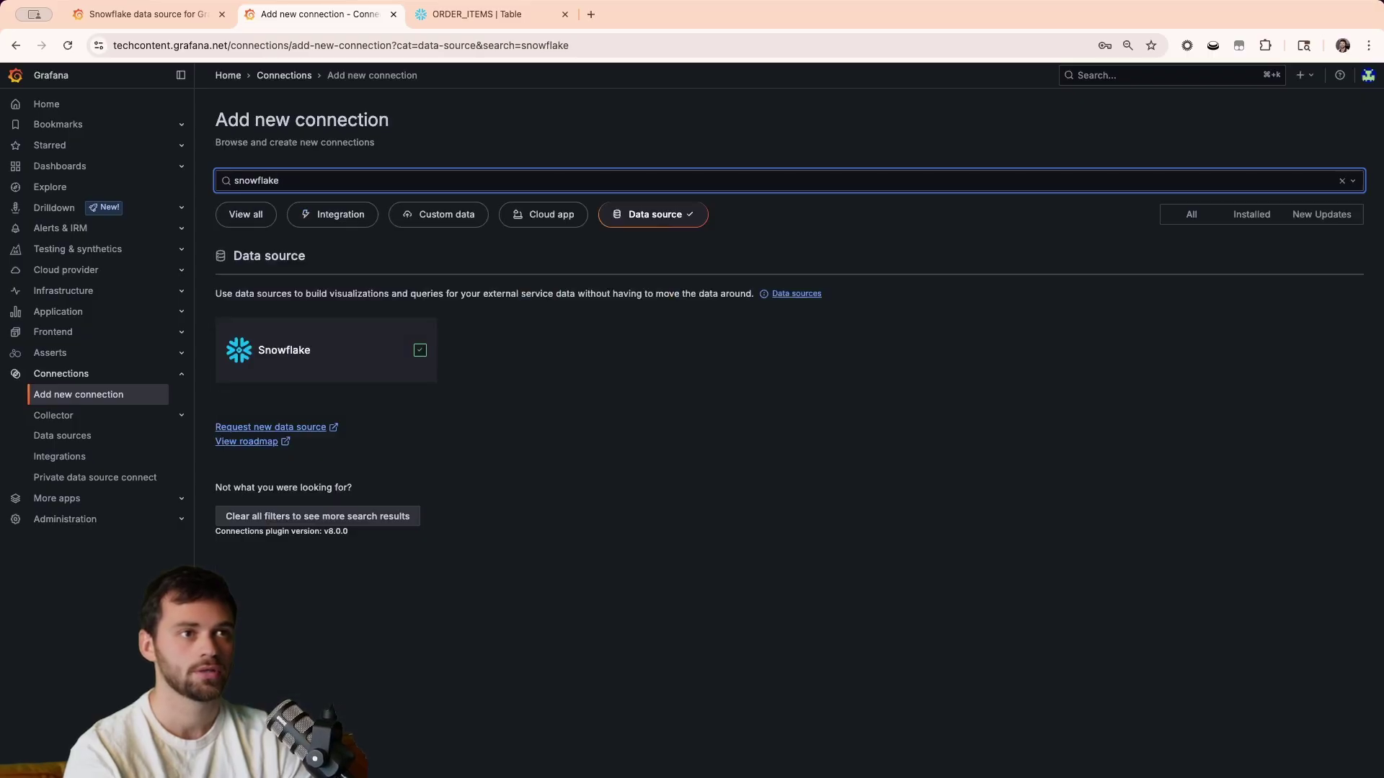
{"action": "left_click", "coordinate": [296, 360]}
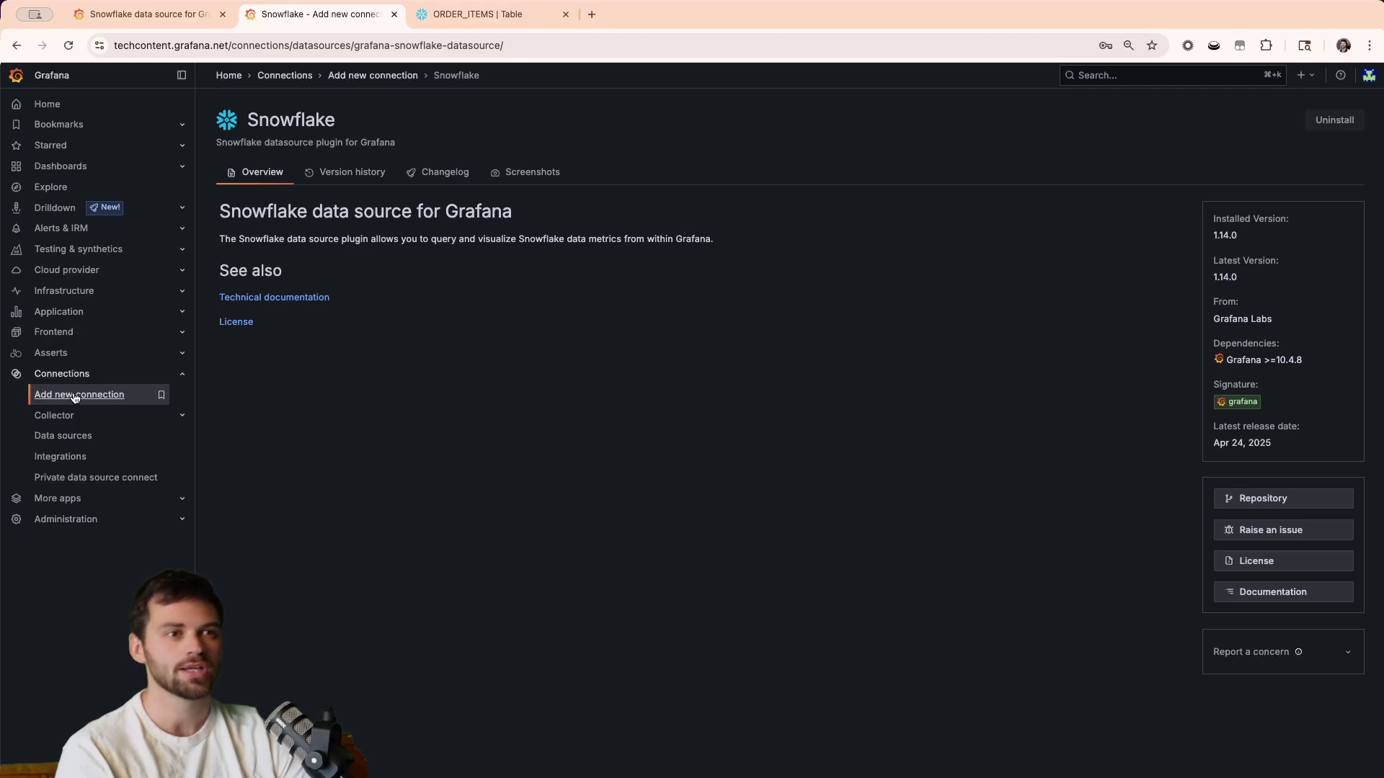
From the data sources list, add a Snowflake data source named grafana-snowflake-datasource.
{"action": "left_click", "coordinate": [75, 446]}
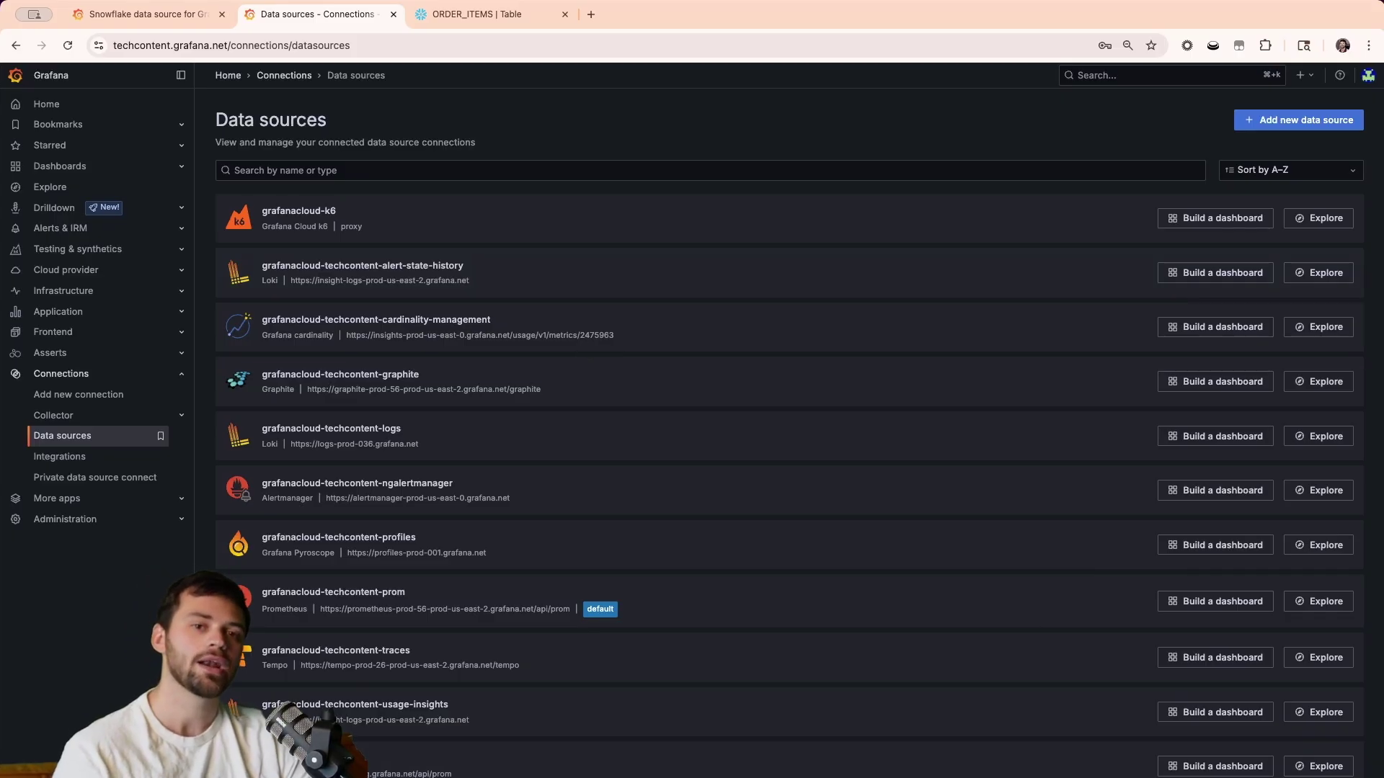
{"action": "left_click", "coordinate": [1269, 120]}
{"action": "type", "text": "snowf"}
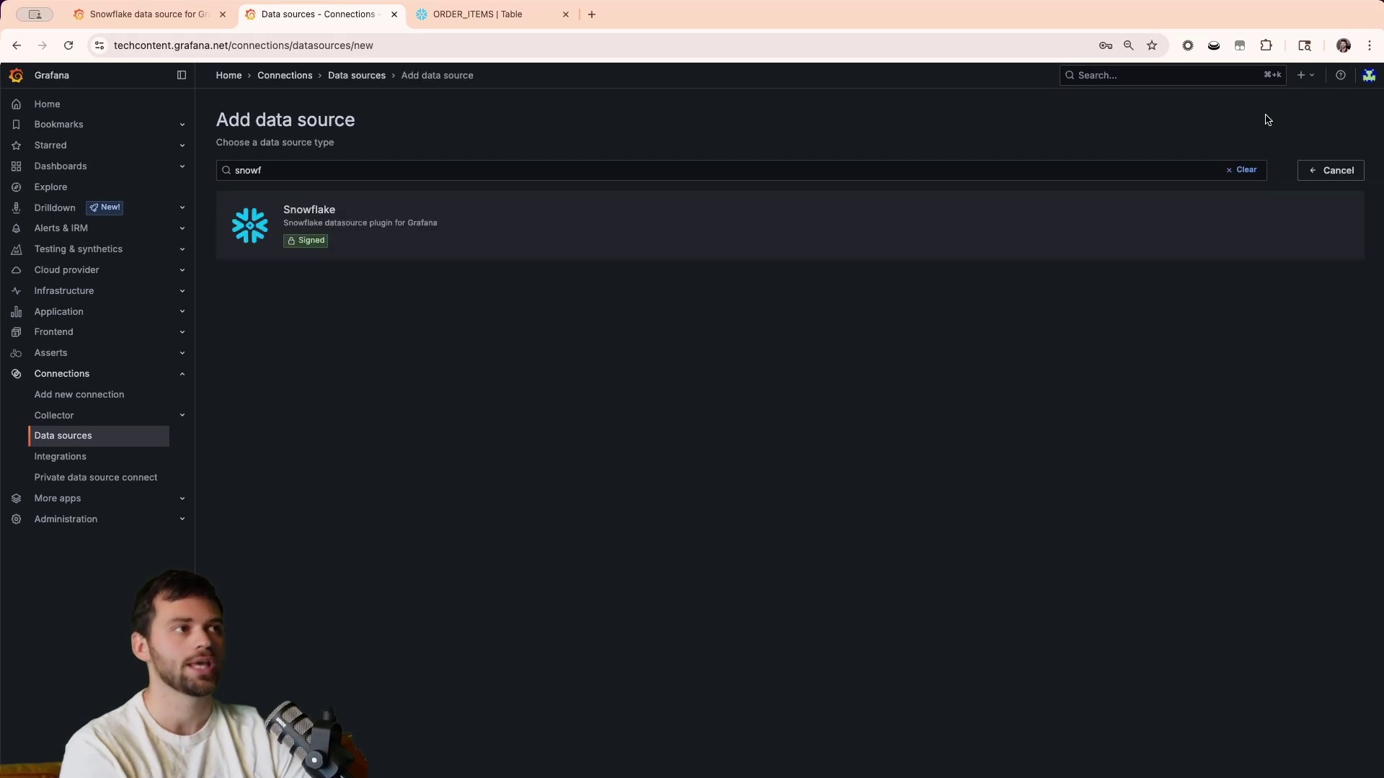
{"action": "left_click", "coordinate": [380, 224]}
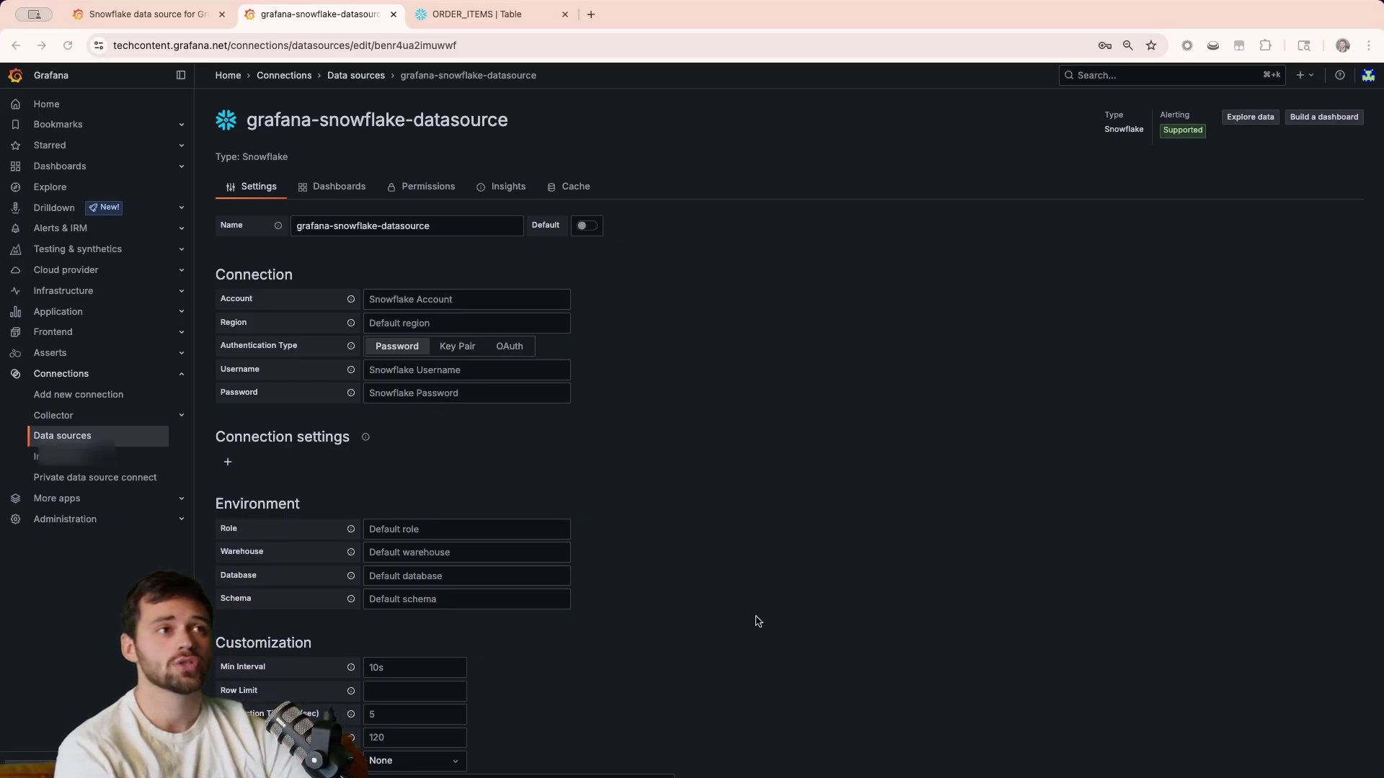
Review the Snowflake account details from the user menu, then return to the Grafana data source settings.
{"action": "left_click", "coordinate": [460, 22]}
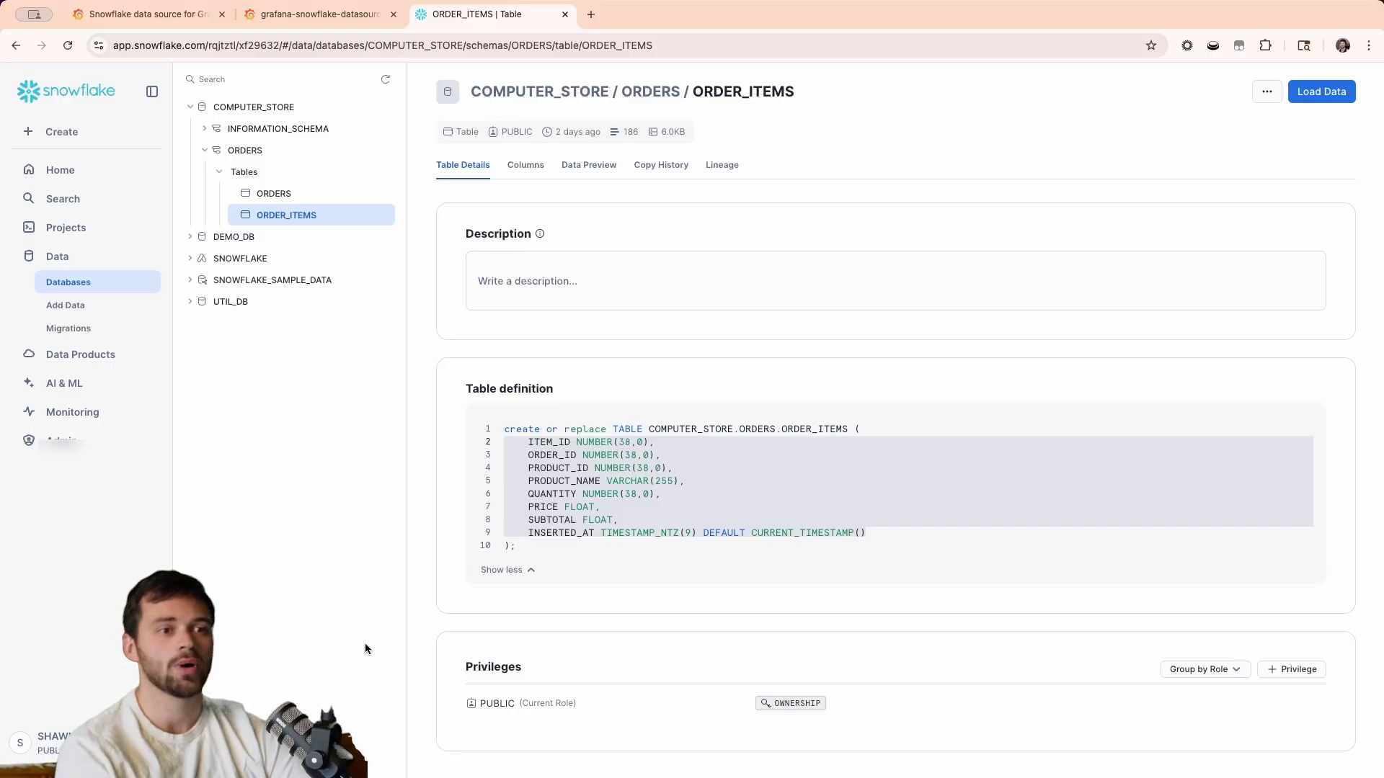
{"action": "left_click", "coordinate": [50, 745]}
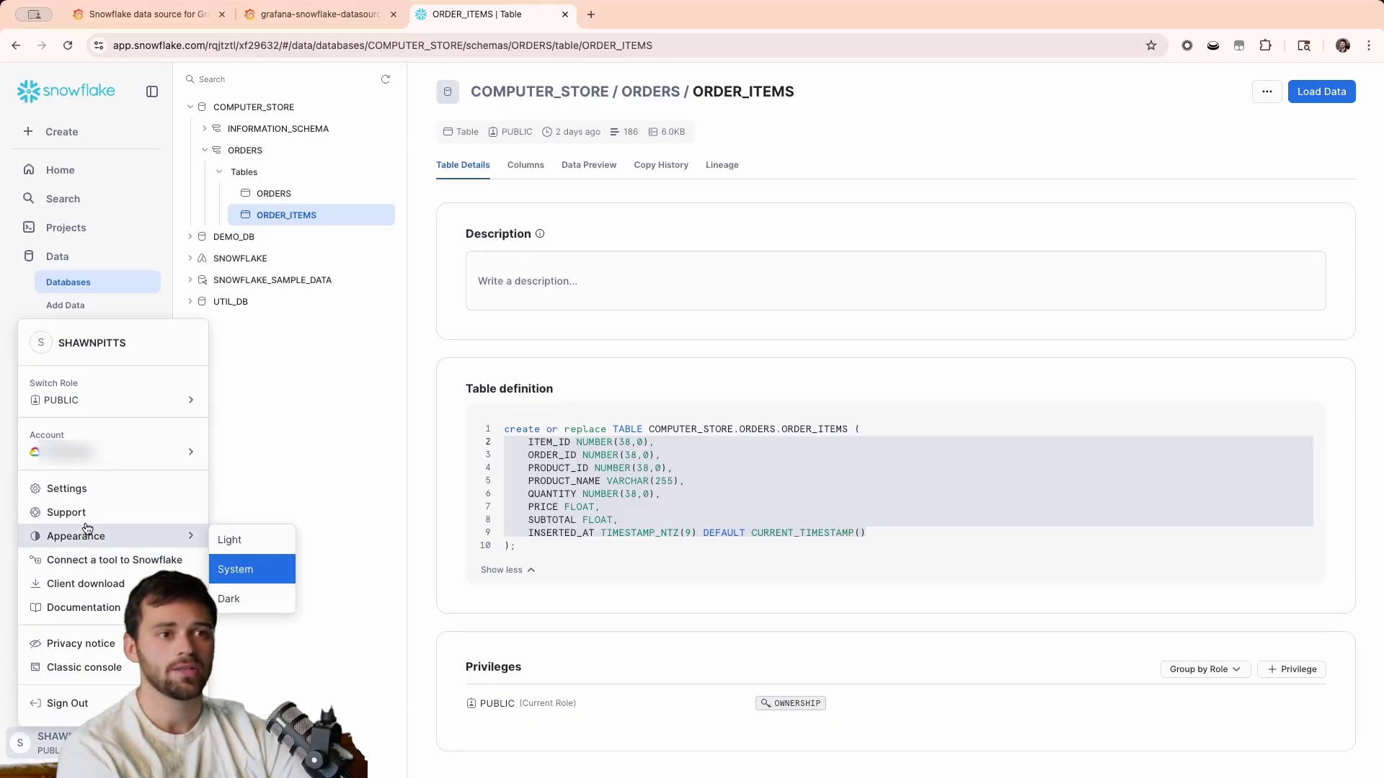
{"action": "mouse_move", "coordinate": [194, 452]}
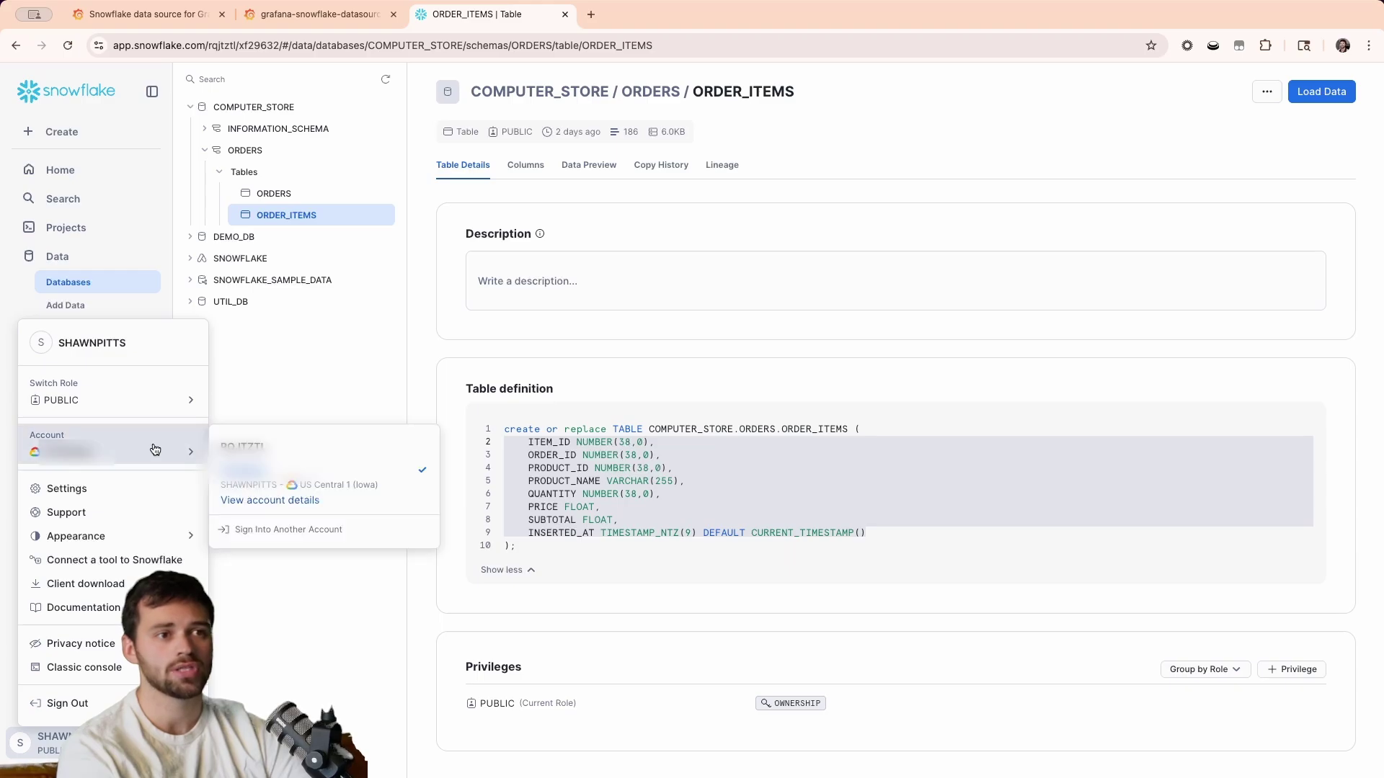
{"action": "left_click", "coordinate": [260, 496]}
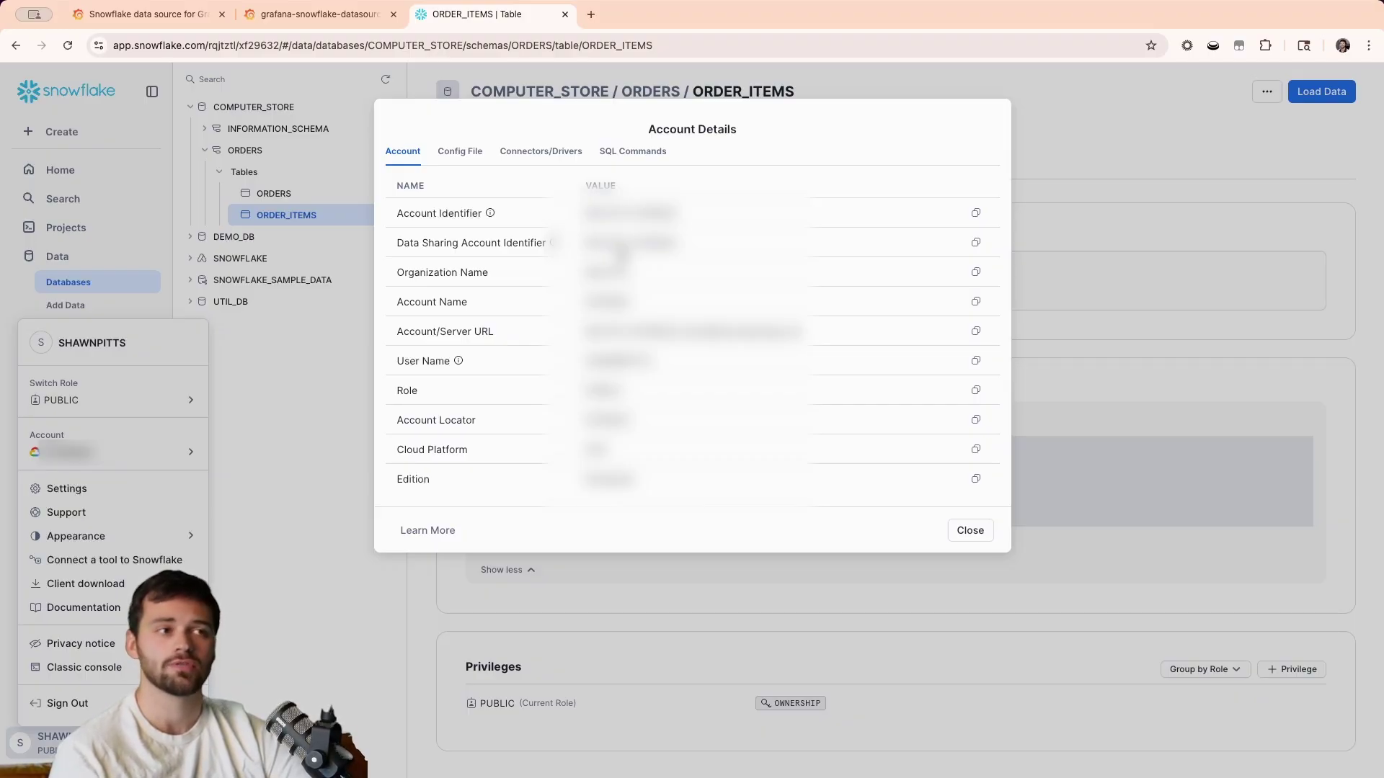
{"action": "left_click", "coordinate": [303, 16]}
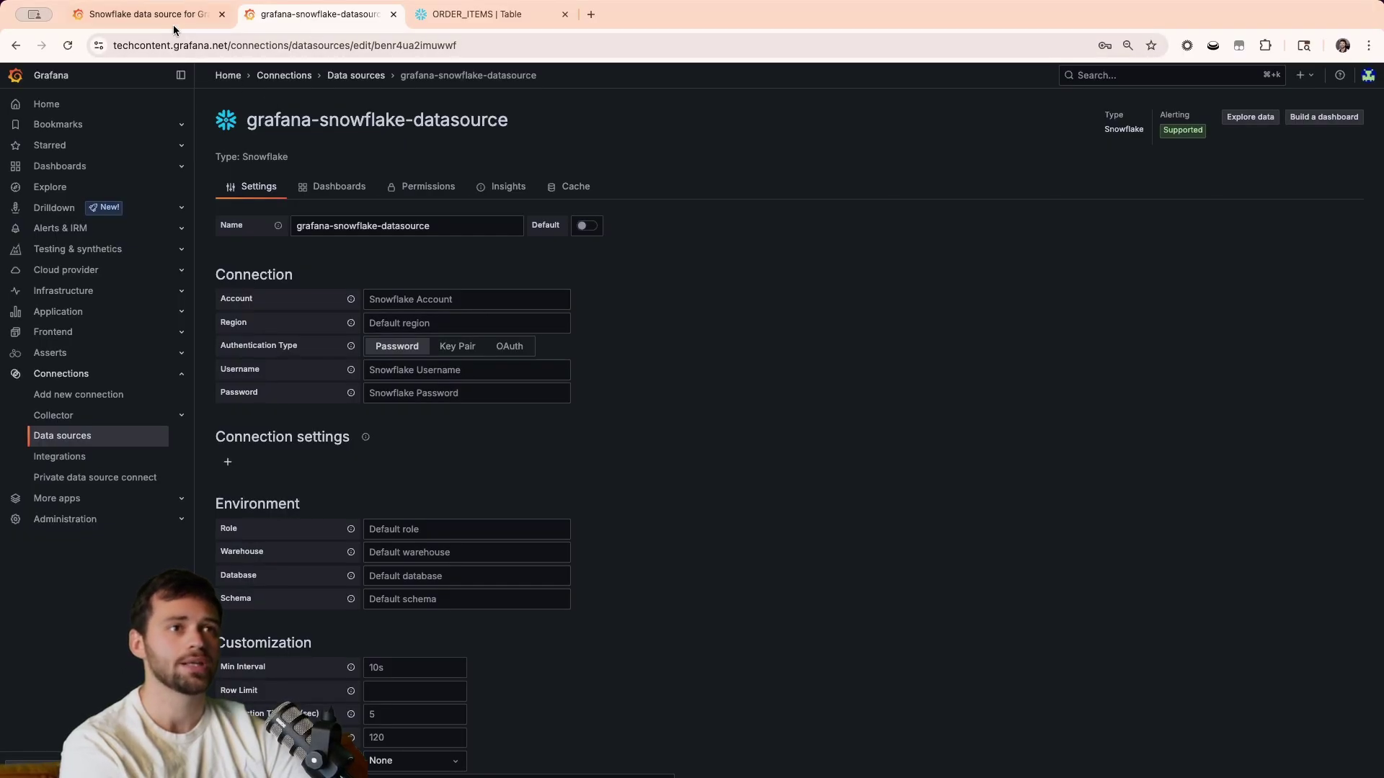
Show the Snowflake plugin docs' Account field description with region and platform suffix examples.
{"action": "left_click", "coordinate": [144, 14]}
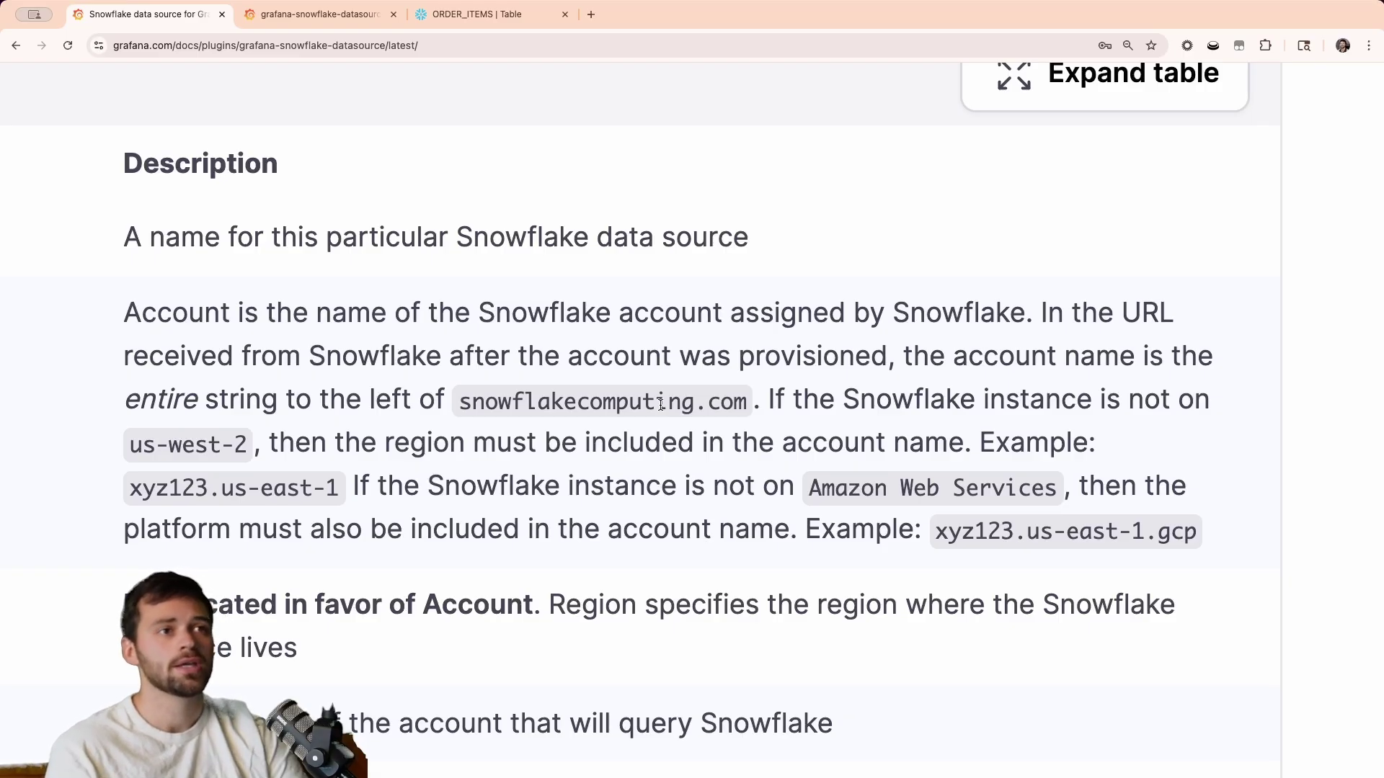
Close and reopen Snowflake's Account Details dialog from the user menu's Account entry.
{"action": "left_click", "coordinate": [491, 21]}
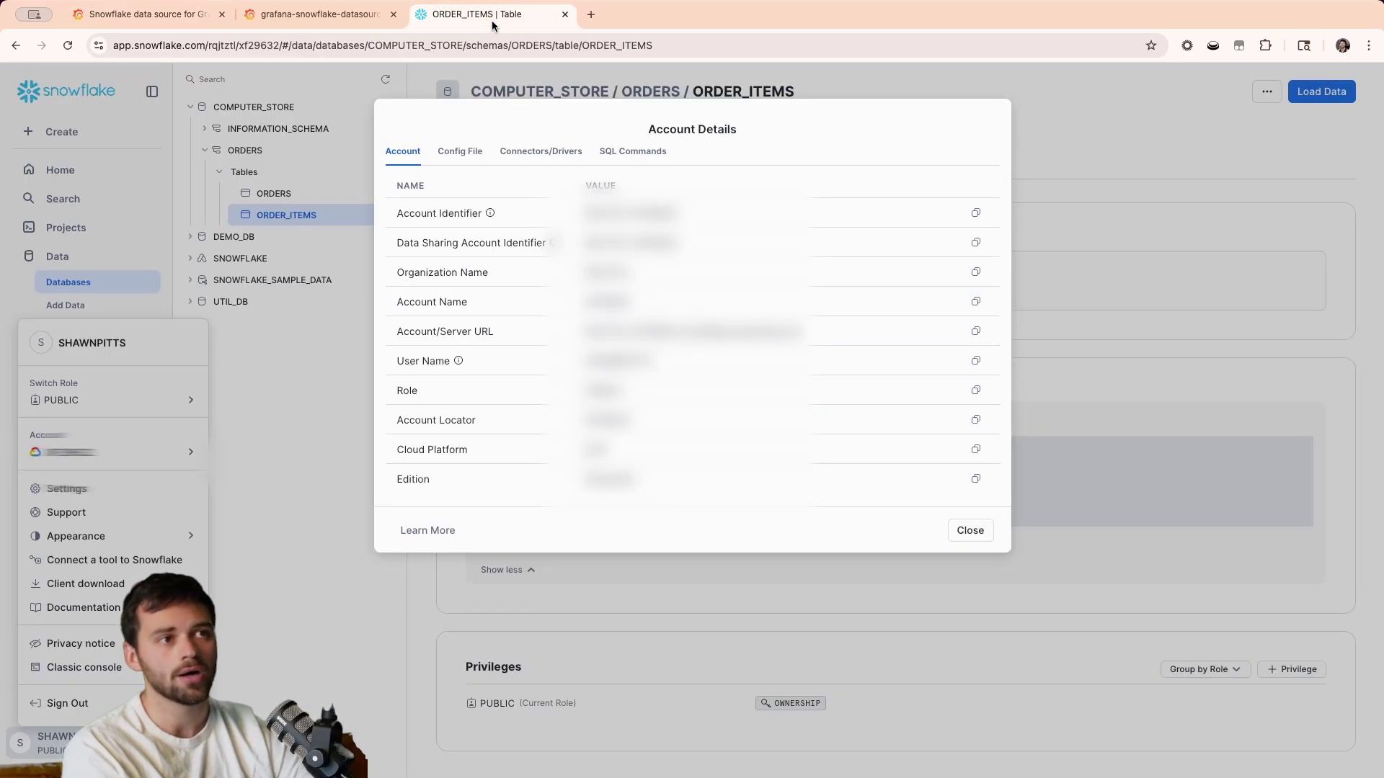
{"action": "left_click", "coordinate": [969, 531]}
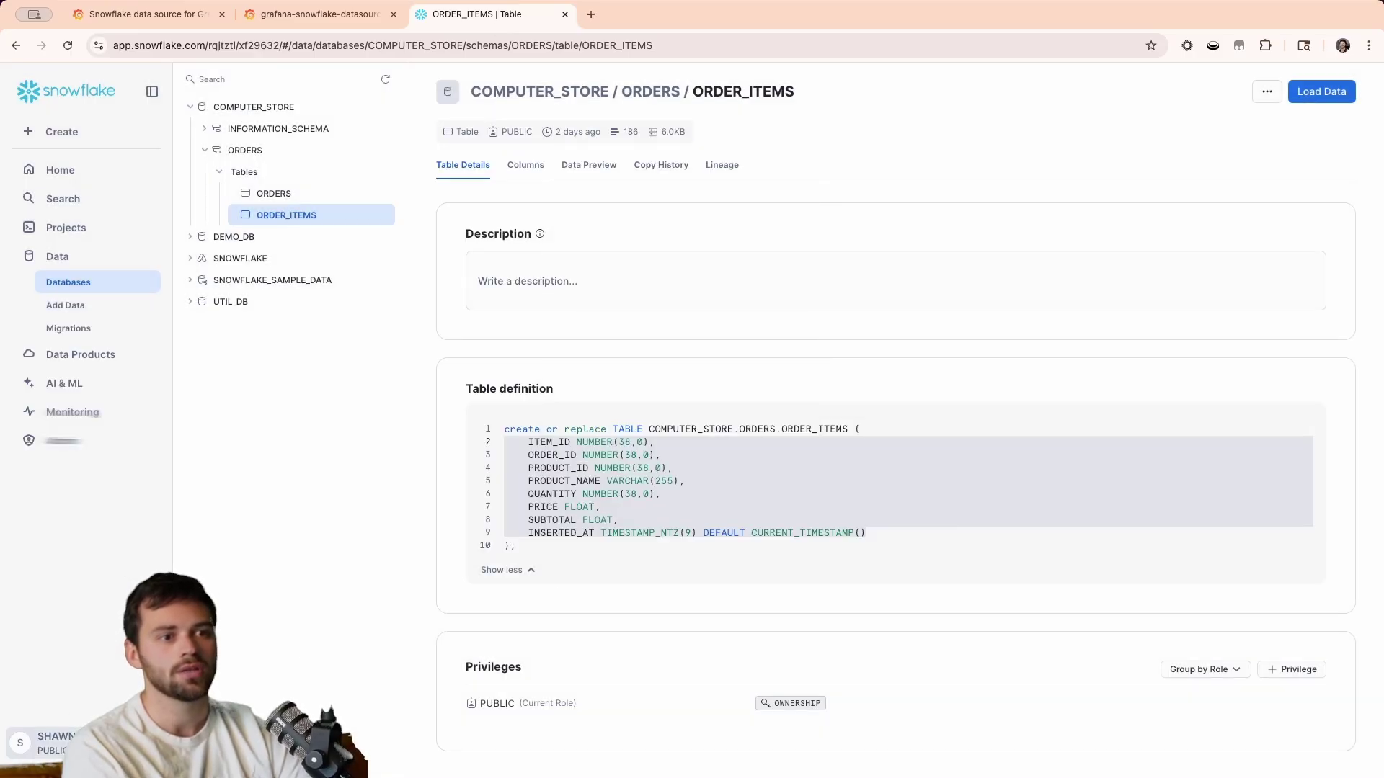
{"action": "left_click", "coordinate": [43, 742]}
{"action": "mouse_move", "coordinate": [116, 467]}
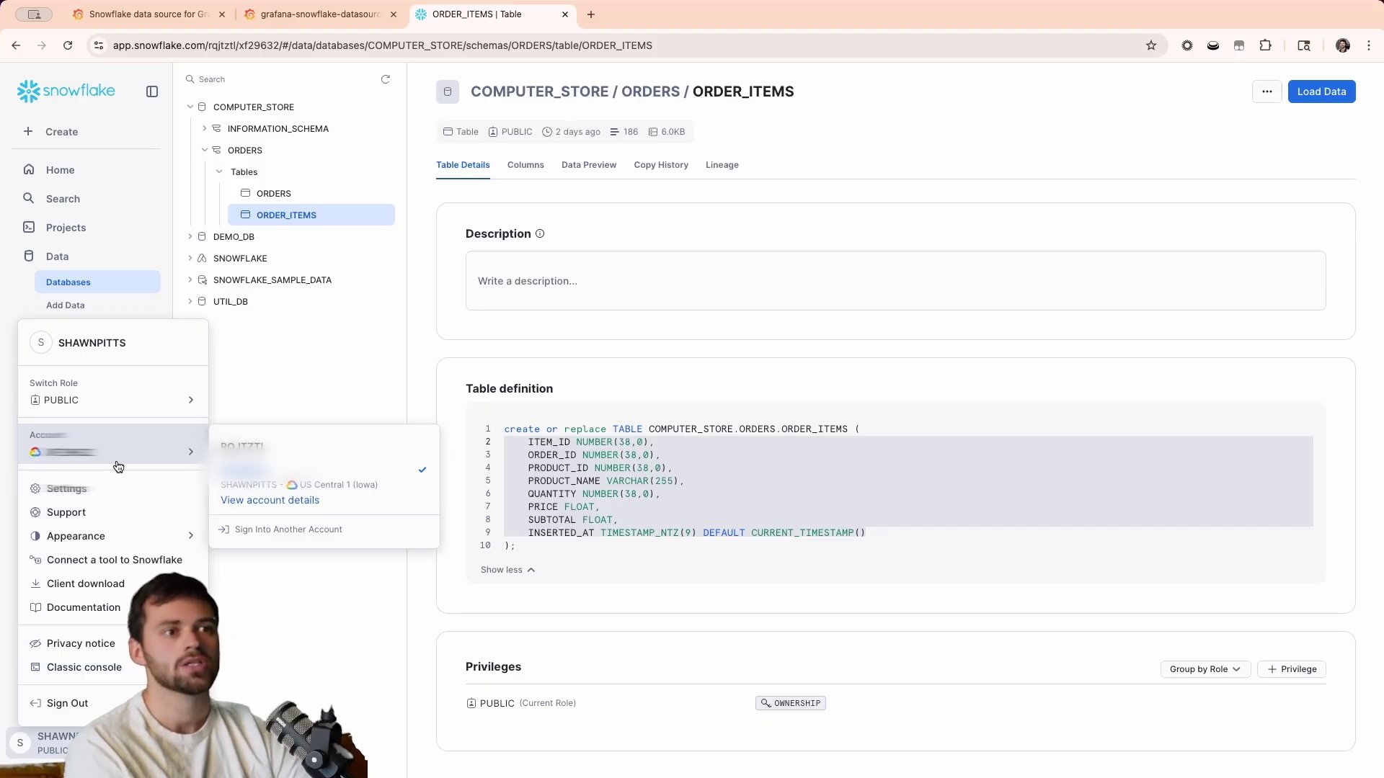
{"action": "left_click", "coordinate": [295, 502]}
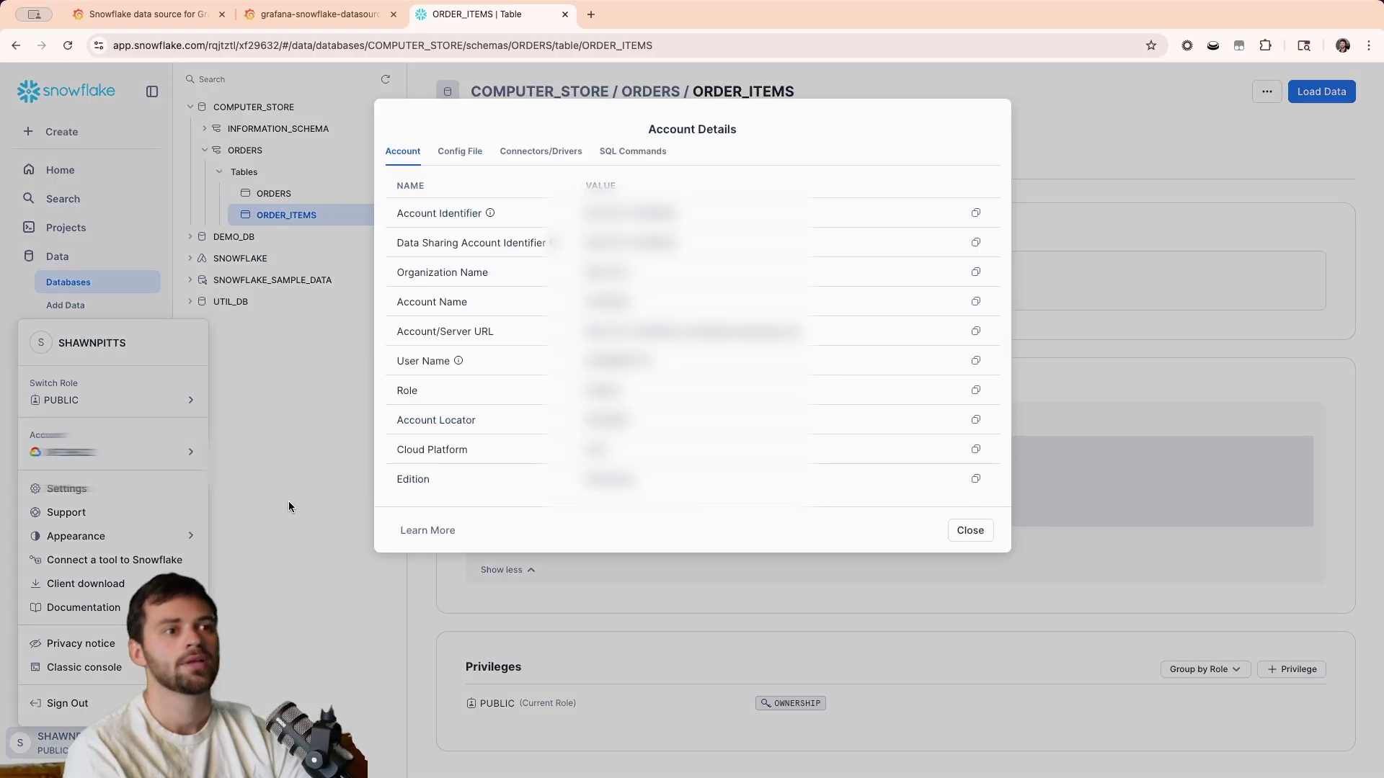
Paste the copied Snowflake account name into Grafana's Account field and append the .us-central-1.gcp suffix.
{"action": "left_click", "coordinate": [976, 303]}
{"action": "left_click", "coordinate": [317, 14]}
{"action": "left_click", "coordinate": [452, 297]}
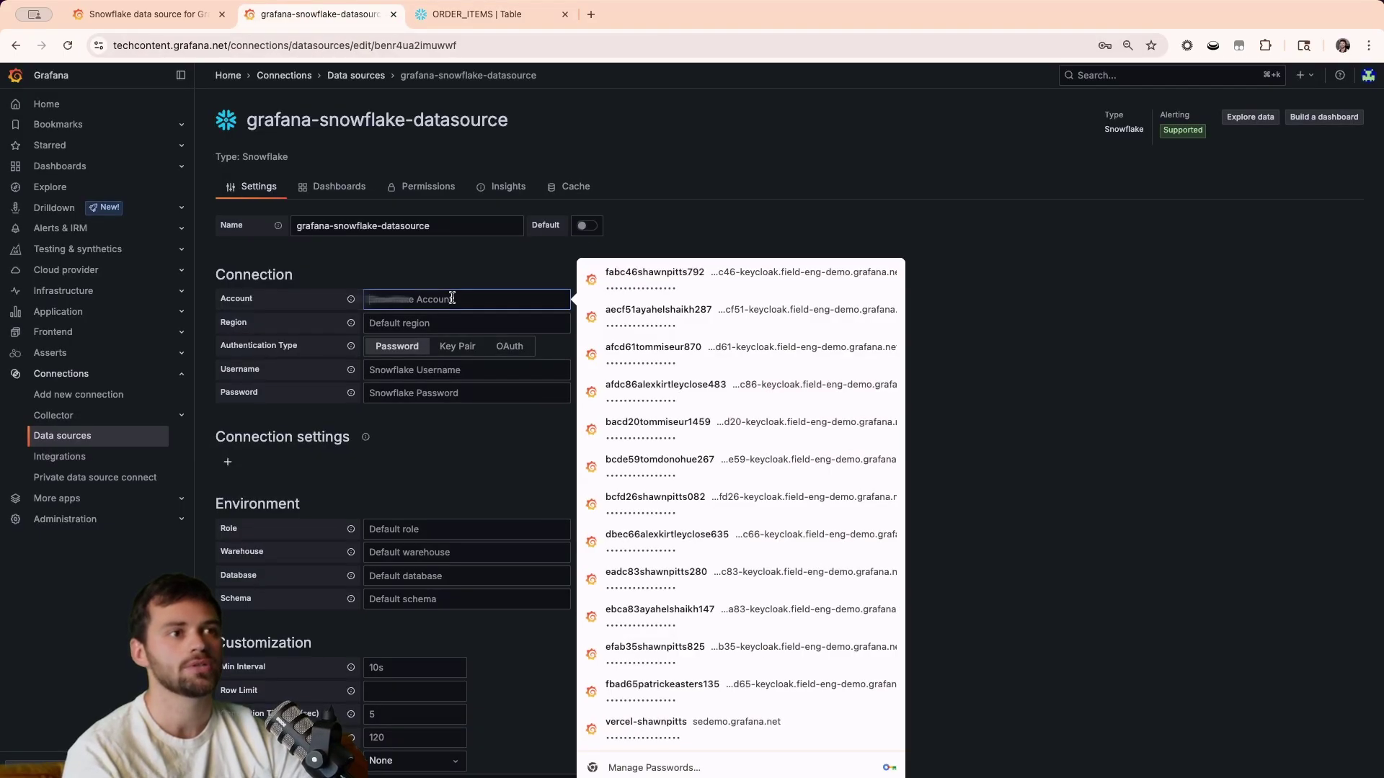
{"action": "key", "text": "super+v"}
{"action": "type", "text": ".u"}
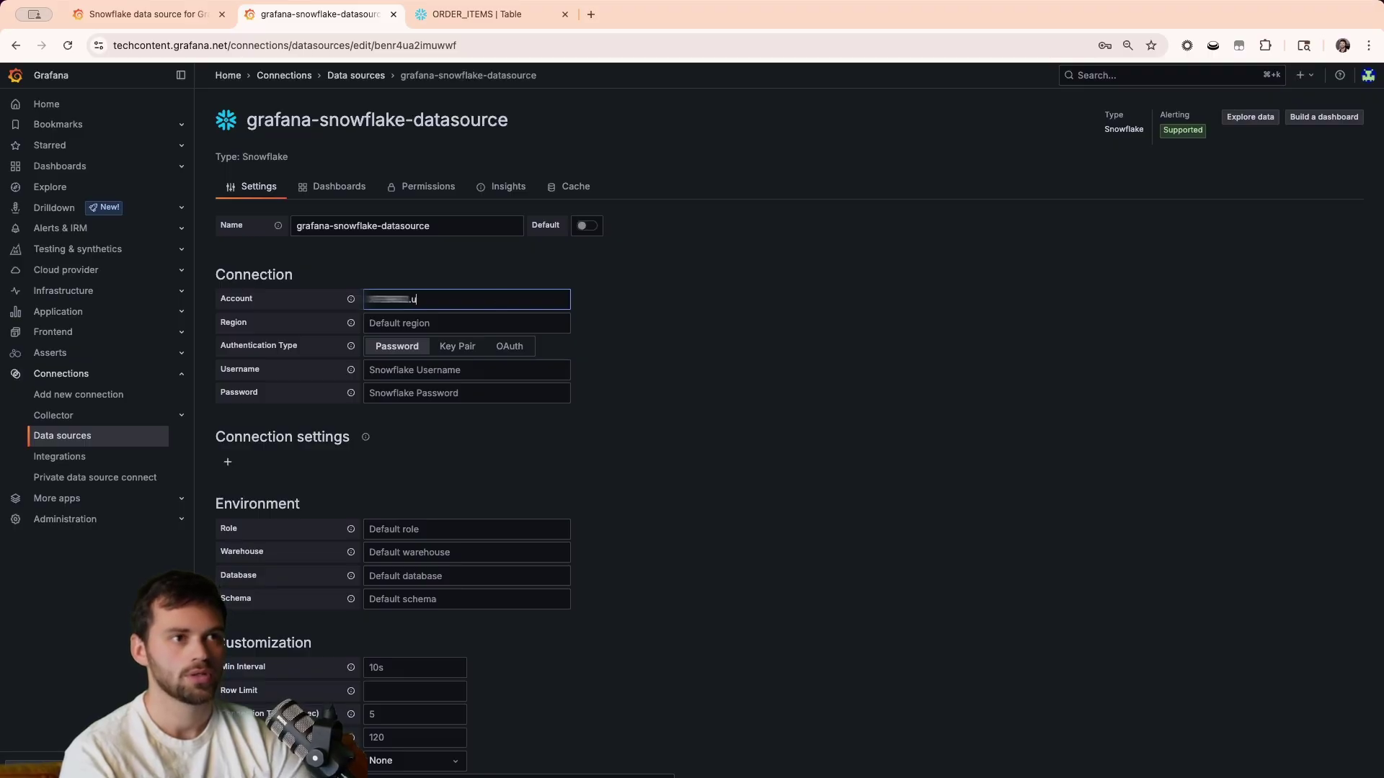
{"action": "type", "text": "s-cetnt"}
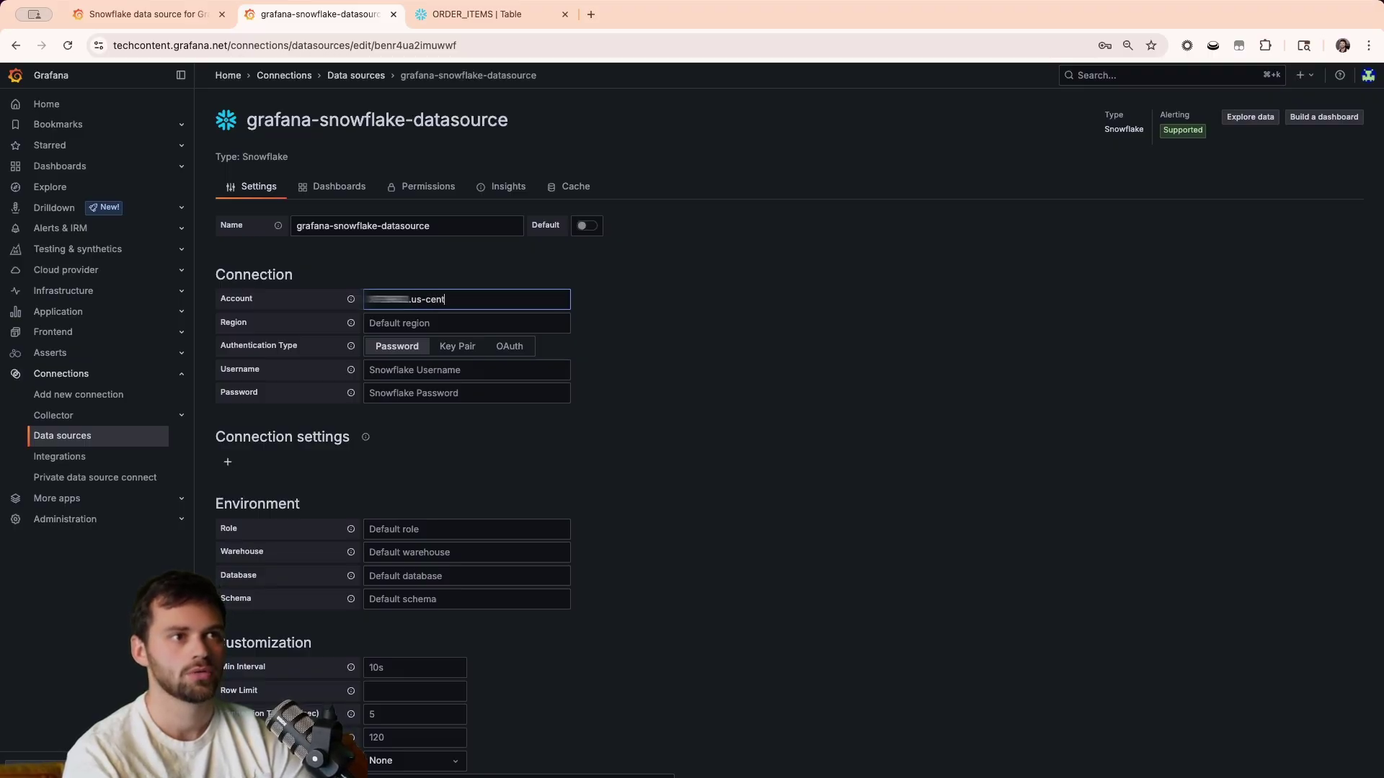
{"action": "type", "text": "ral-1"}
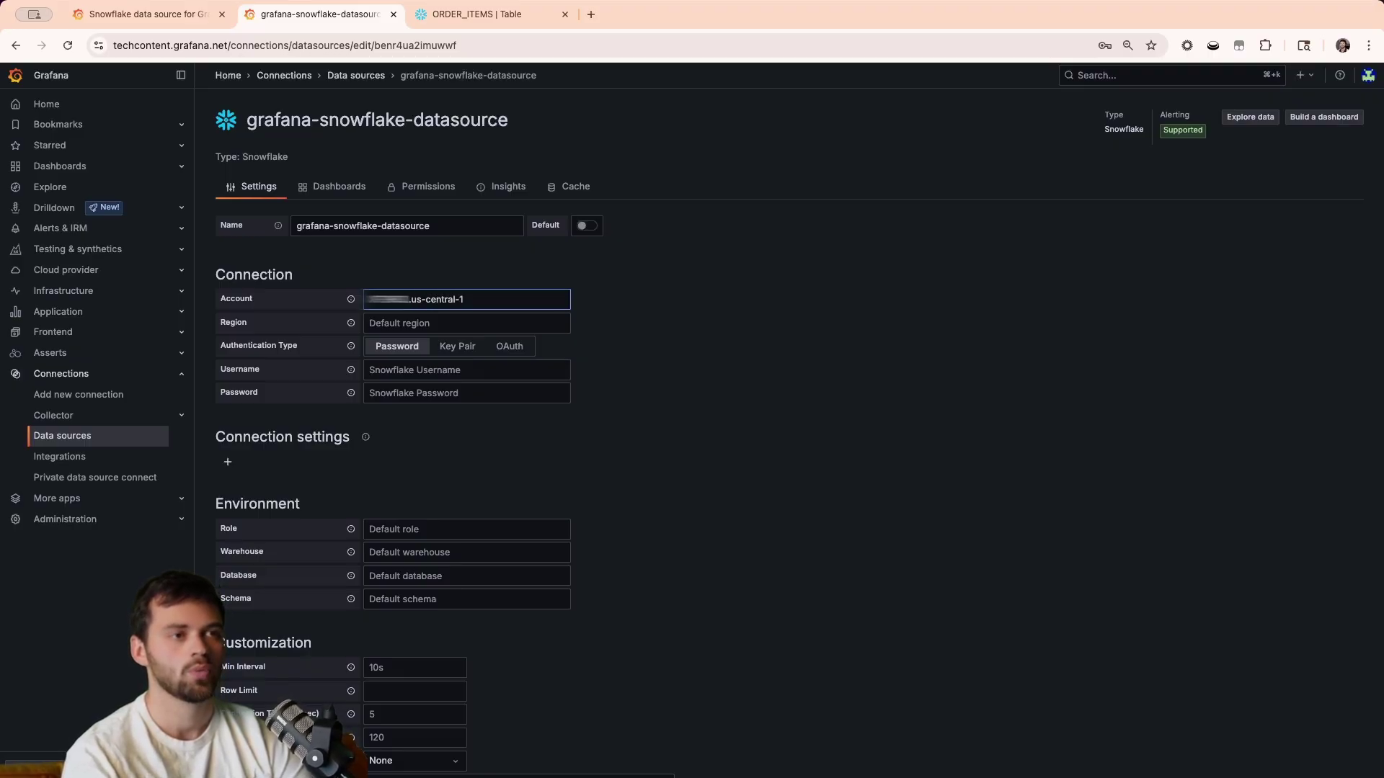
{"action": "type", "text": ".gcp"}
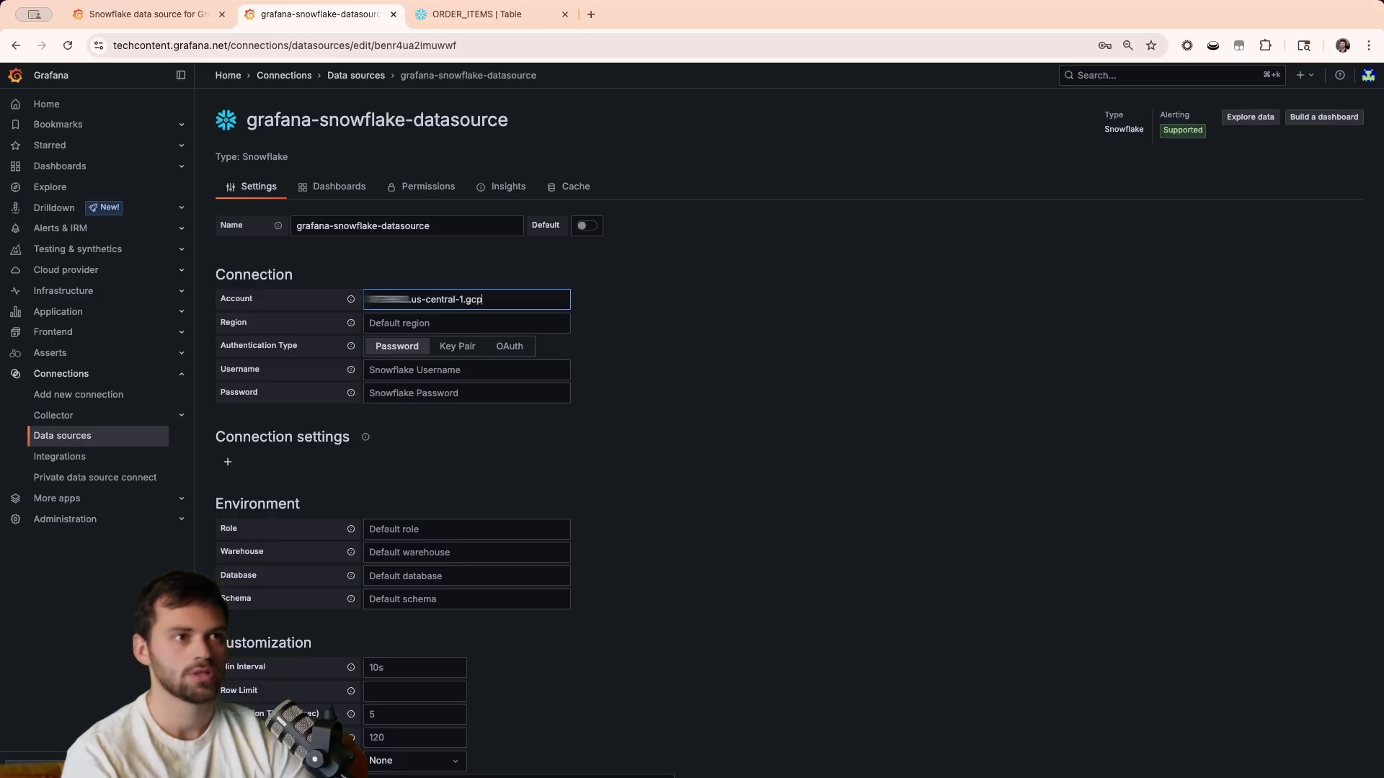
{"action": "left_click", "coordinate": [672, 297]}
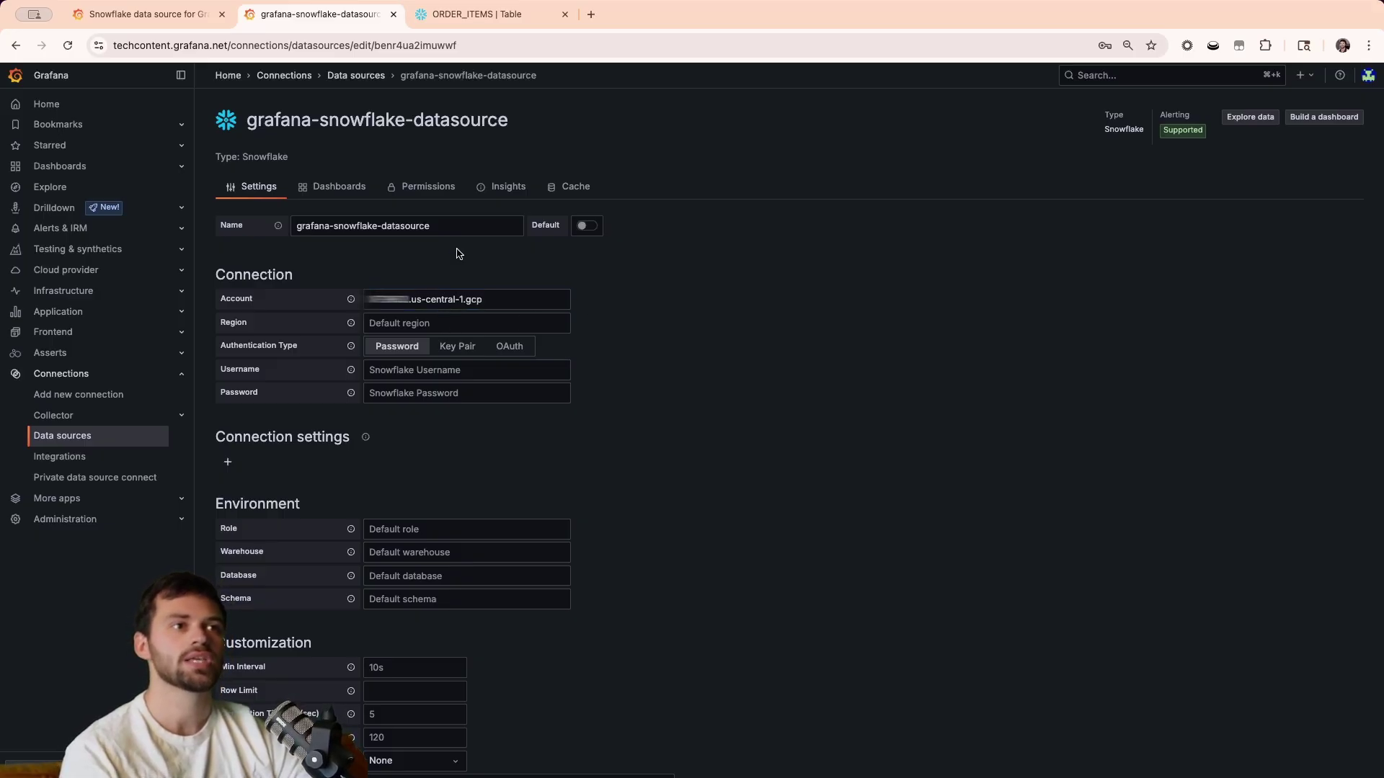
Check the plugin docs for the remaining connection fields, then start entering the Snowflake username.
{"action": "left_click", "coordinate": [145, 18]}
{"action": "scroll", "coordinate": [613, 479], "scroll_direction": "down", "scroll_amount": 4}
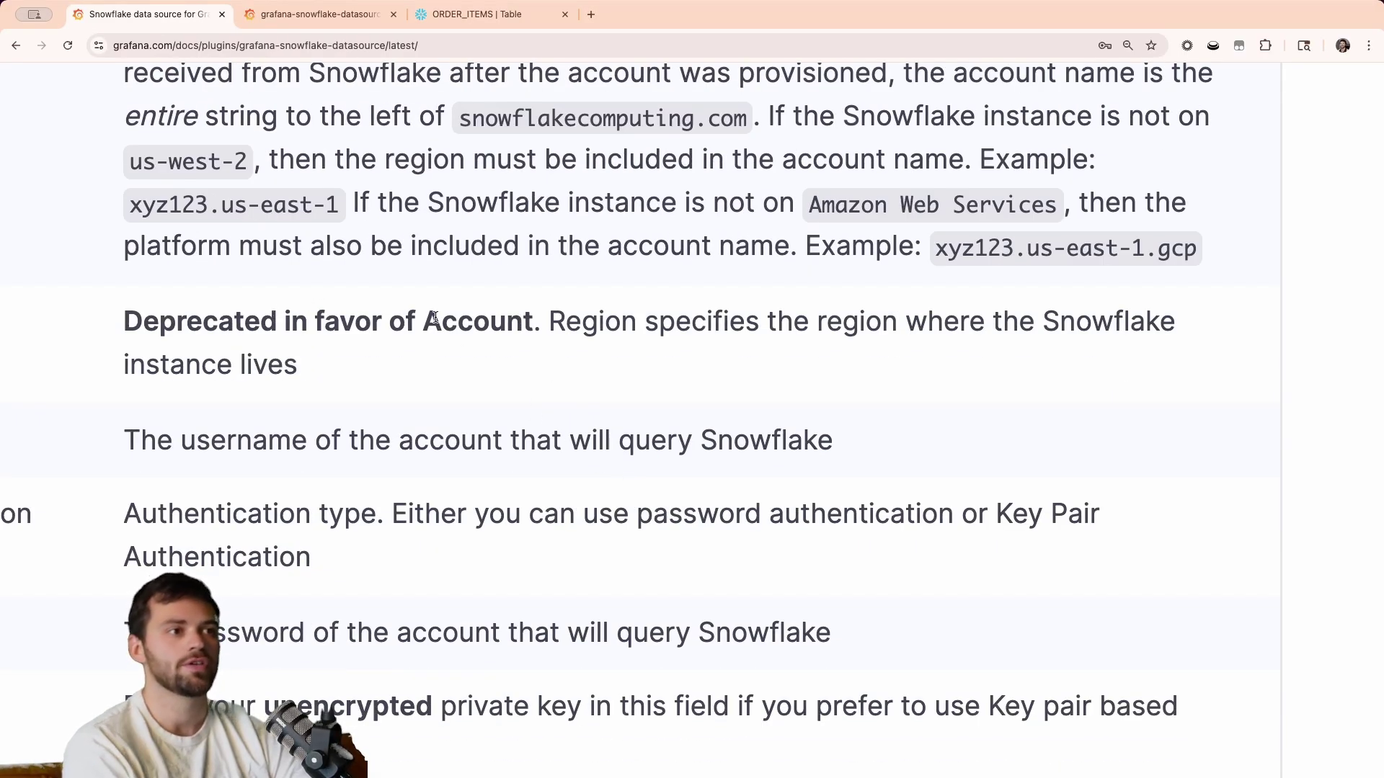
{"action": "key", "text": "ctrl+Tab"}
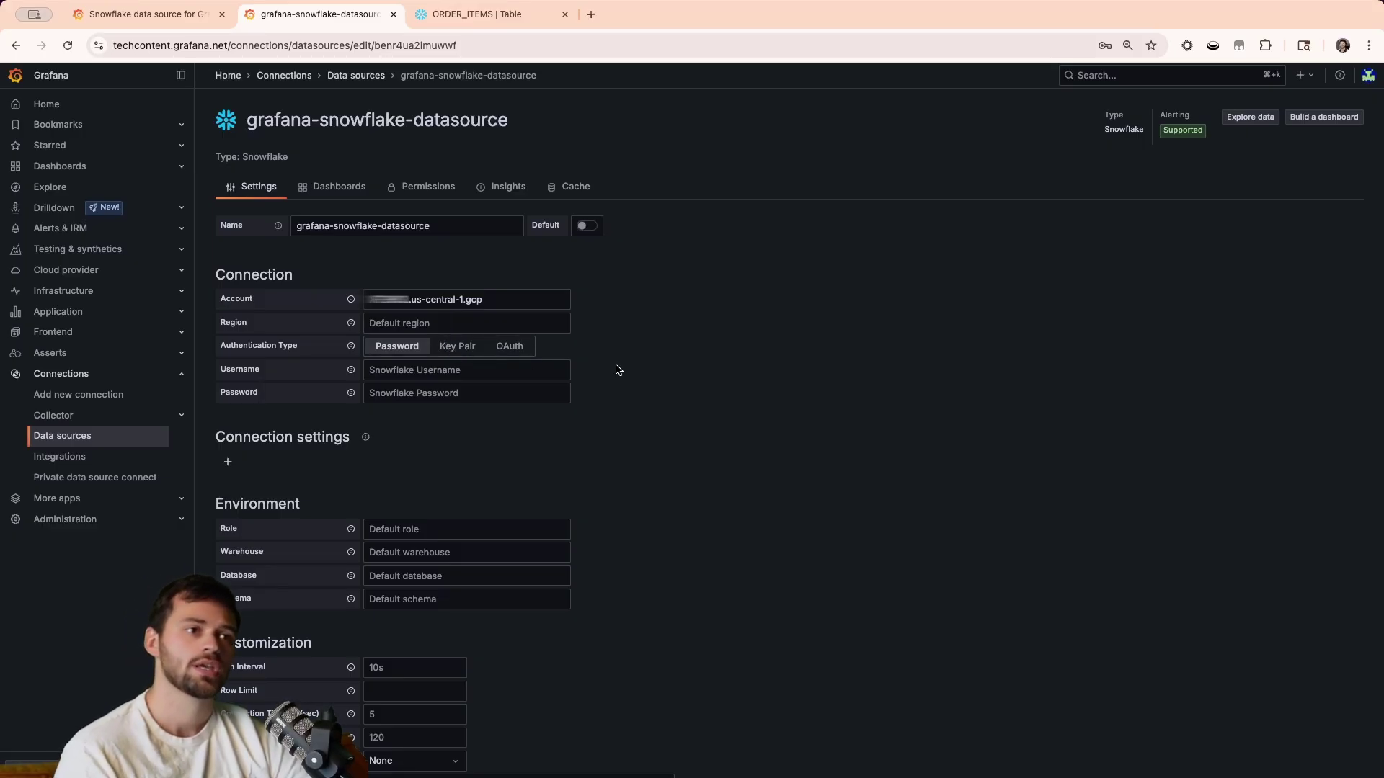
{"action": "left_click", "coordinate": [148, 15]}
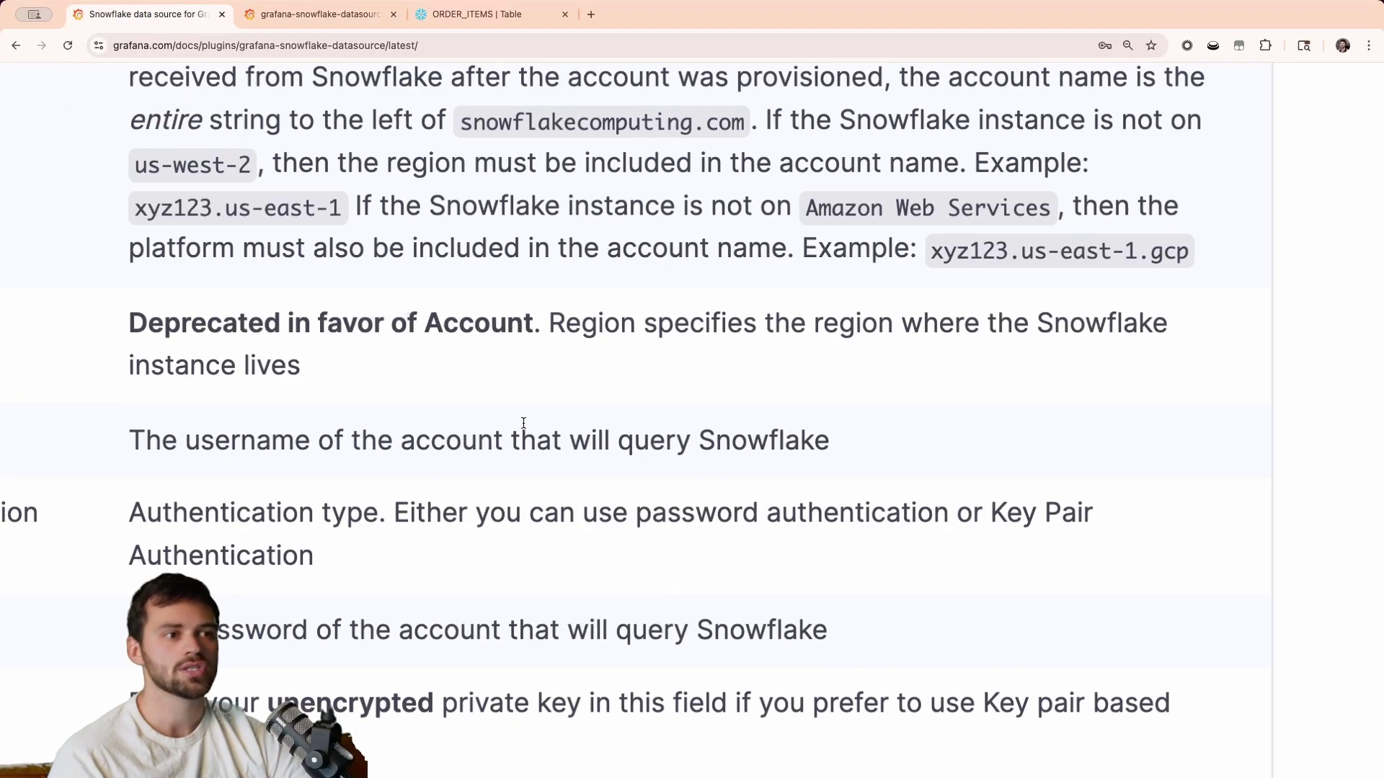
{"action": "scroll", "coordinate": [524, 427], "scroll_direction": "down", "scroll_amount": 5}
{"action": "scroll", "coordinate": [525, 427], "scroll_direction": "down", "scroll_amount": 10}
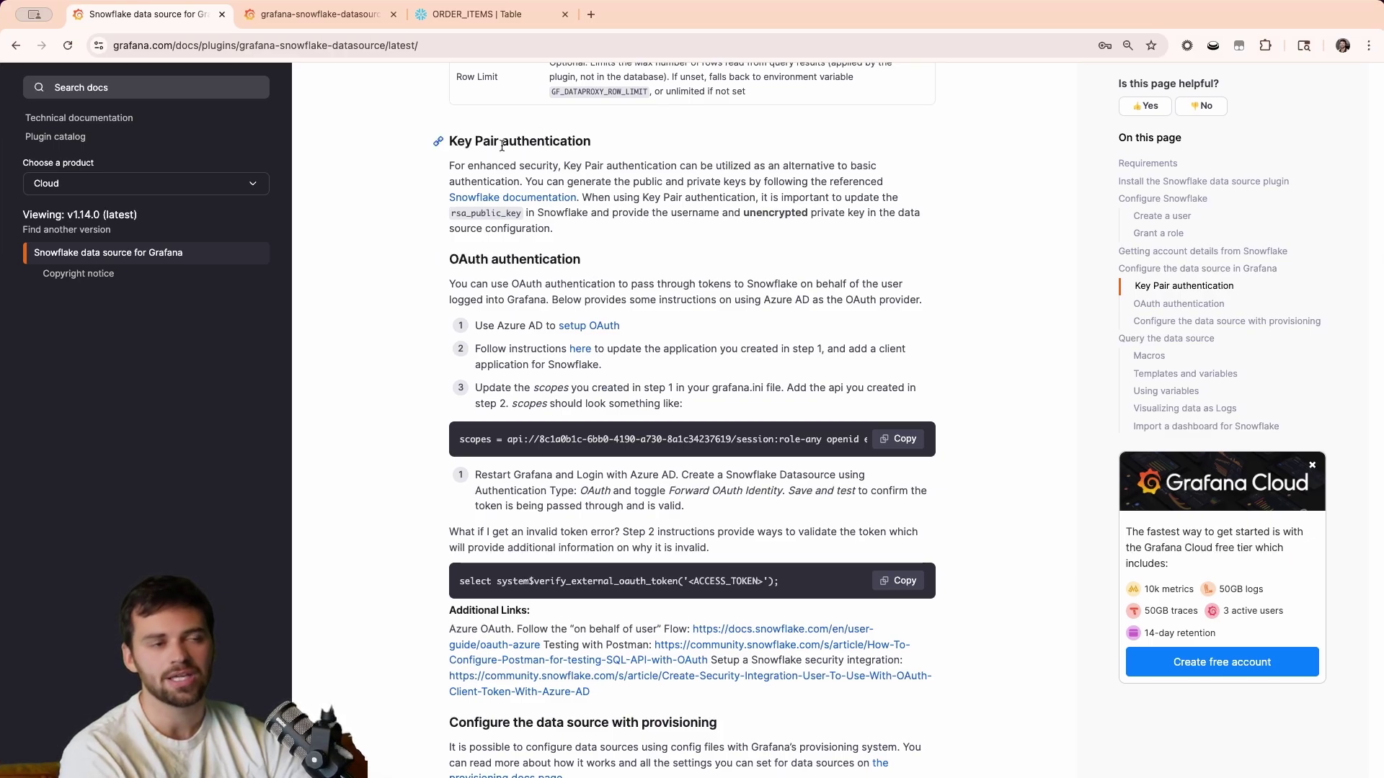
{"action": "left_click", "coordinate": [349, 16]}
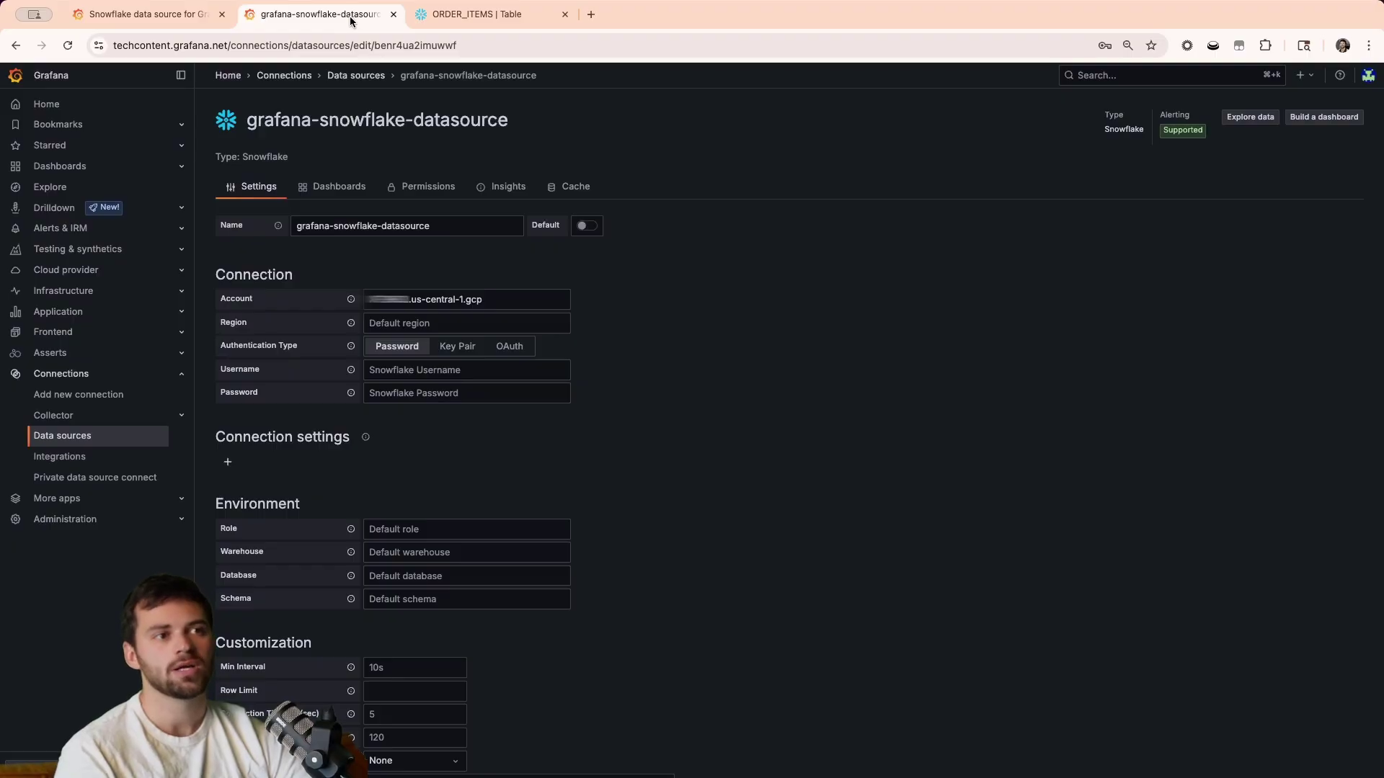
{"action": "left_click", "coordinate": [522, 369]}
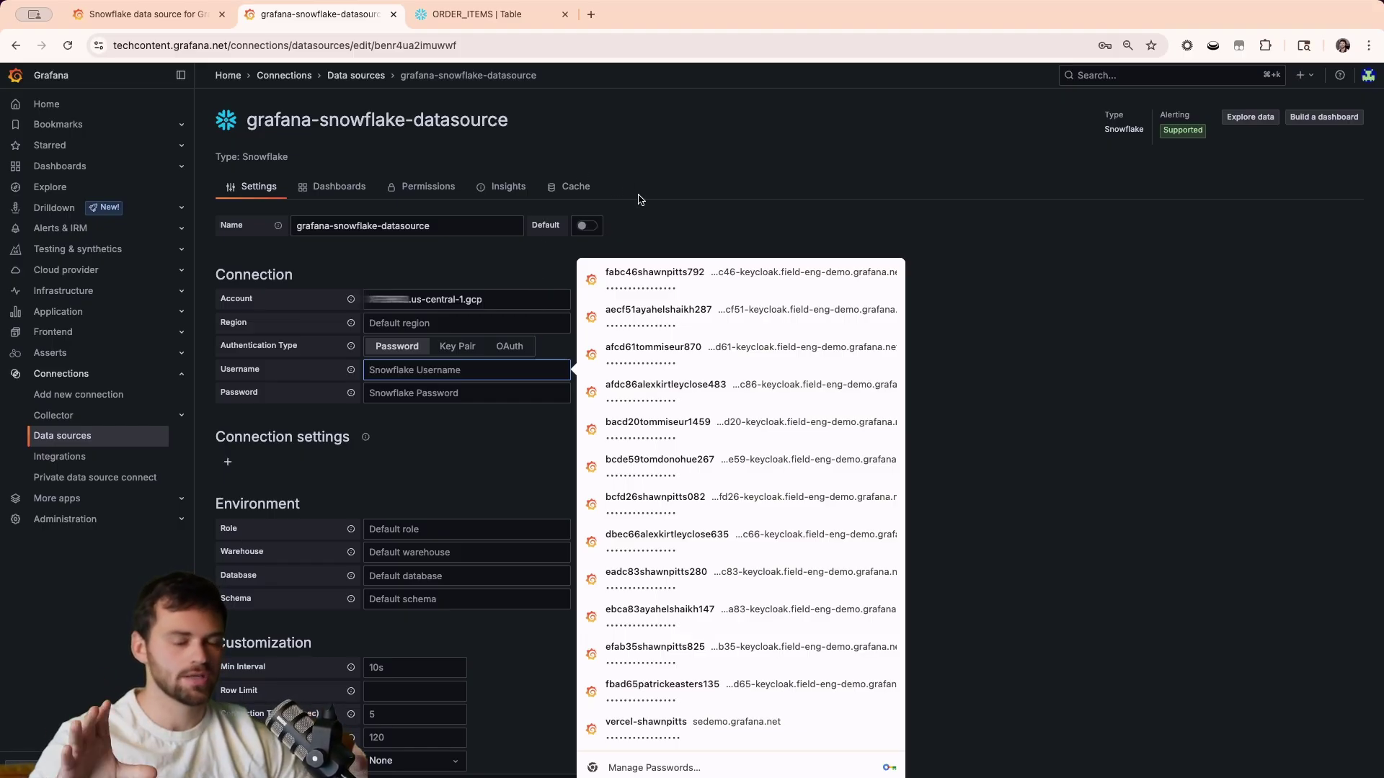
{"action": "left_click", "coordinate": [640, 199]}
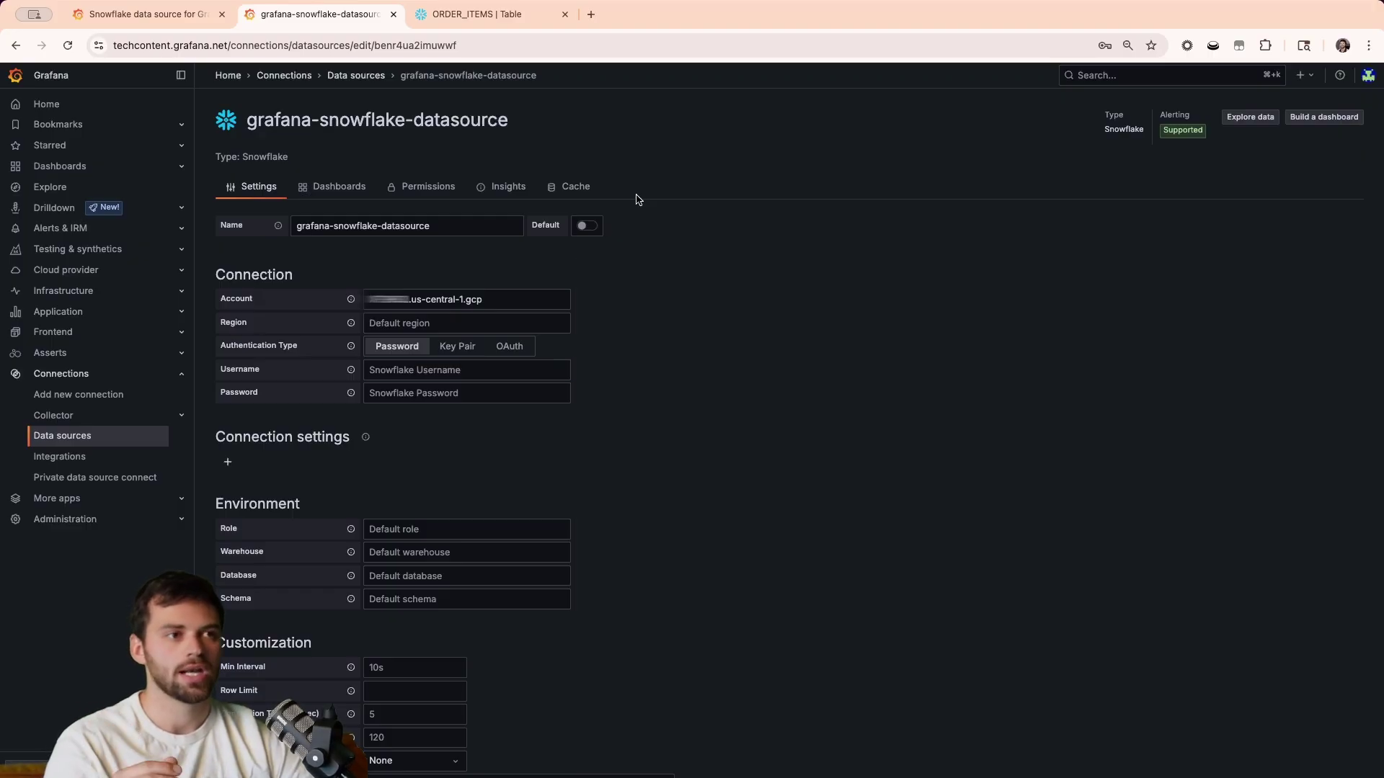
Enter the Snowflake username and fill the password from the browser's saved login.
{"action": "left_click", "coordinate": [528, 367]}
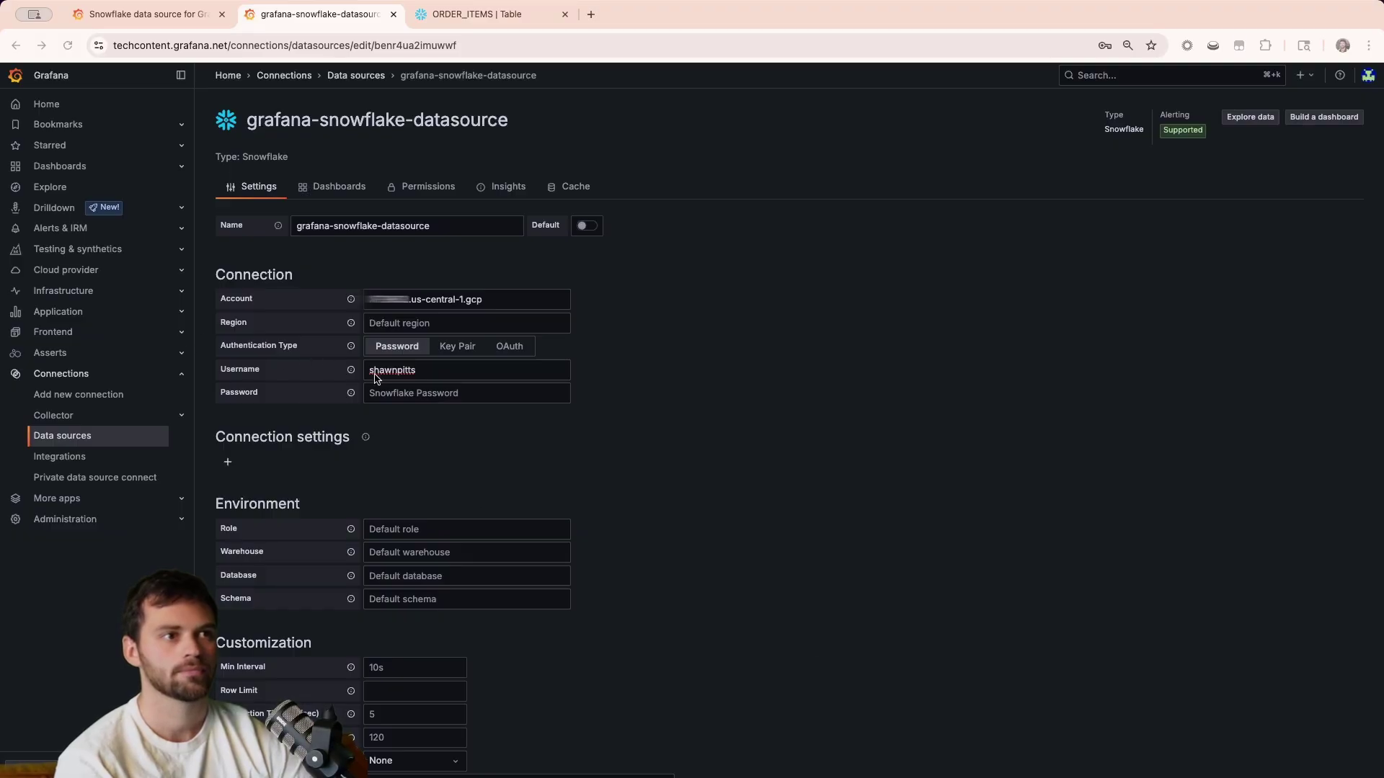
{"action": "left_click", "coordinate": [448, 393]}
{"action": "key", "text": "Down"}
{"action": "key", "text": "Return"}
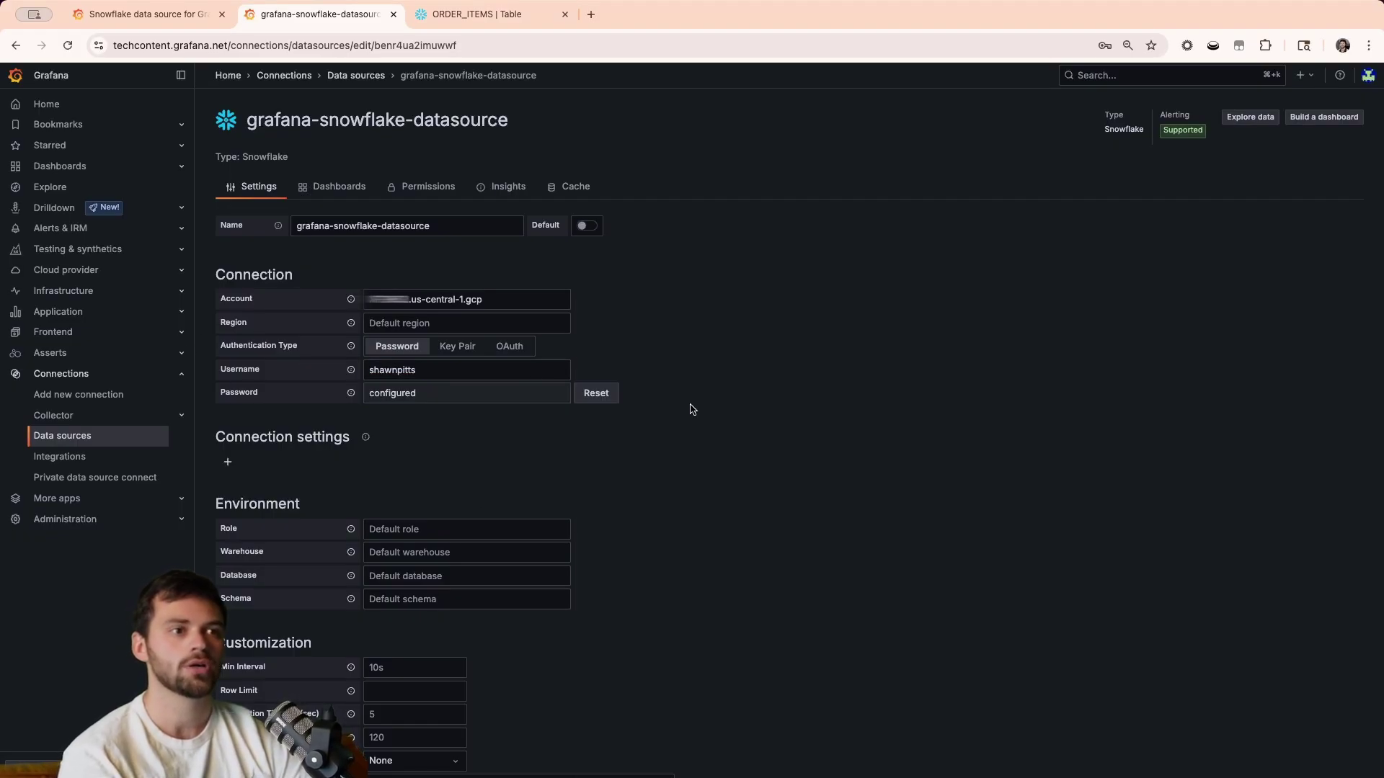
{"action": "scroll", "coordinate": [573, 500], "scroll_direction": "down", "scroll_amount": 2}
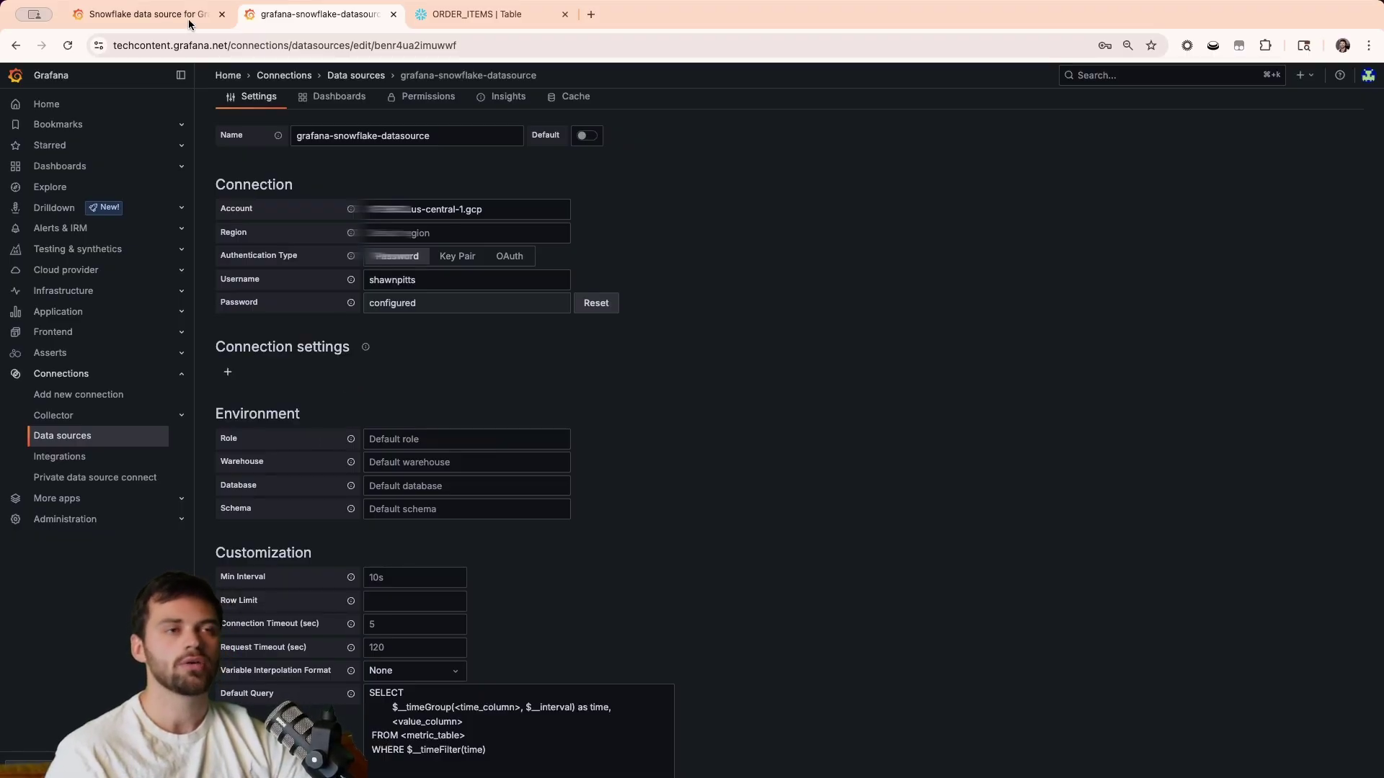
{"action": "scroll", "coordinate": [717, 274], "scroll_direction": "up", "scroll_amount": 2}
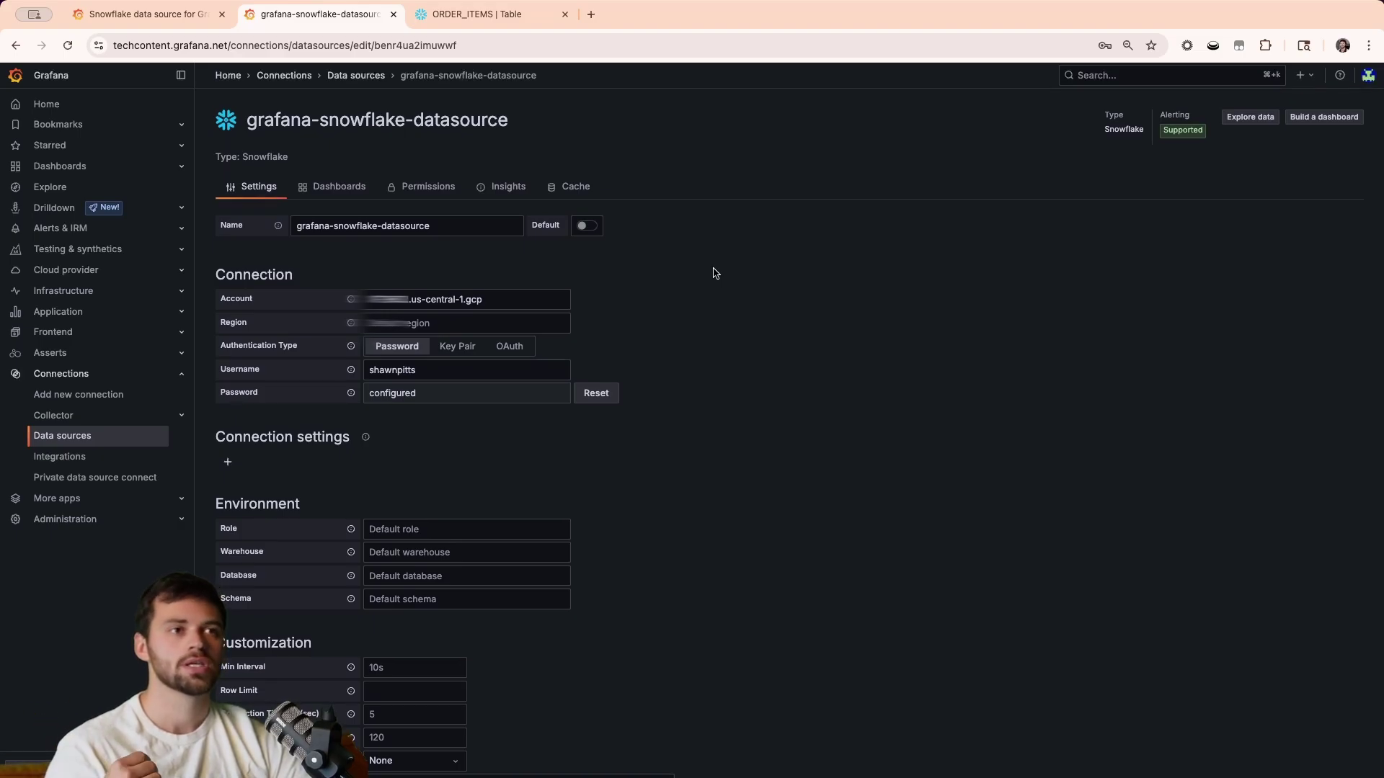
{"action": "left_click", "coordinate": [477, 15]}
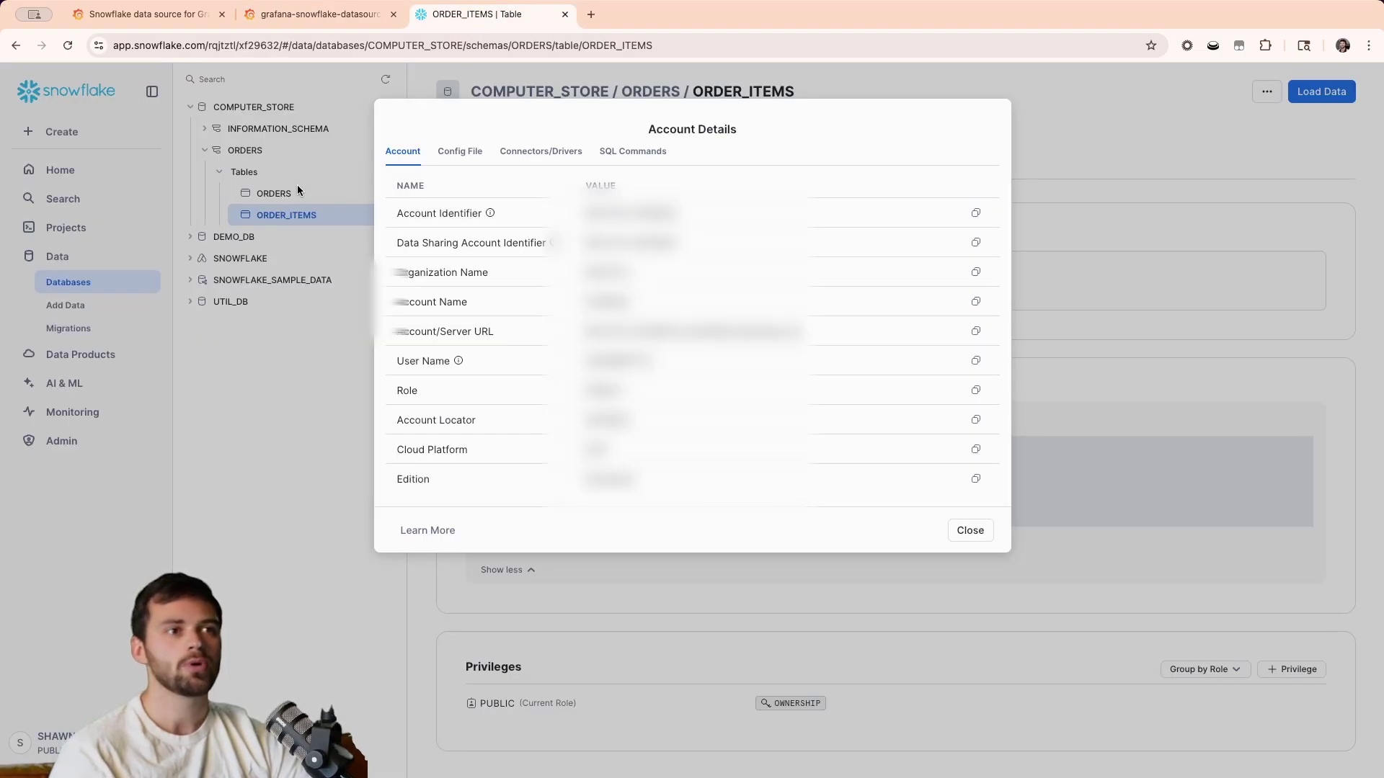
{"action": "left_click", "coordinate": [973, 528]}
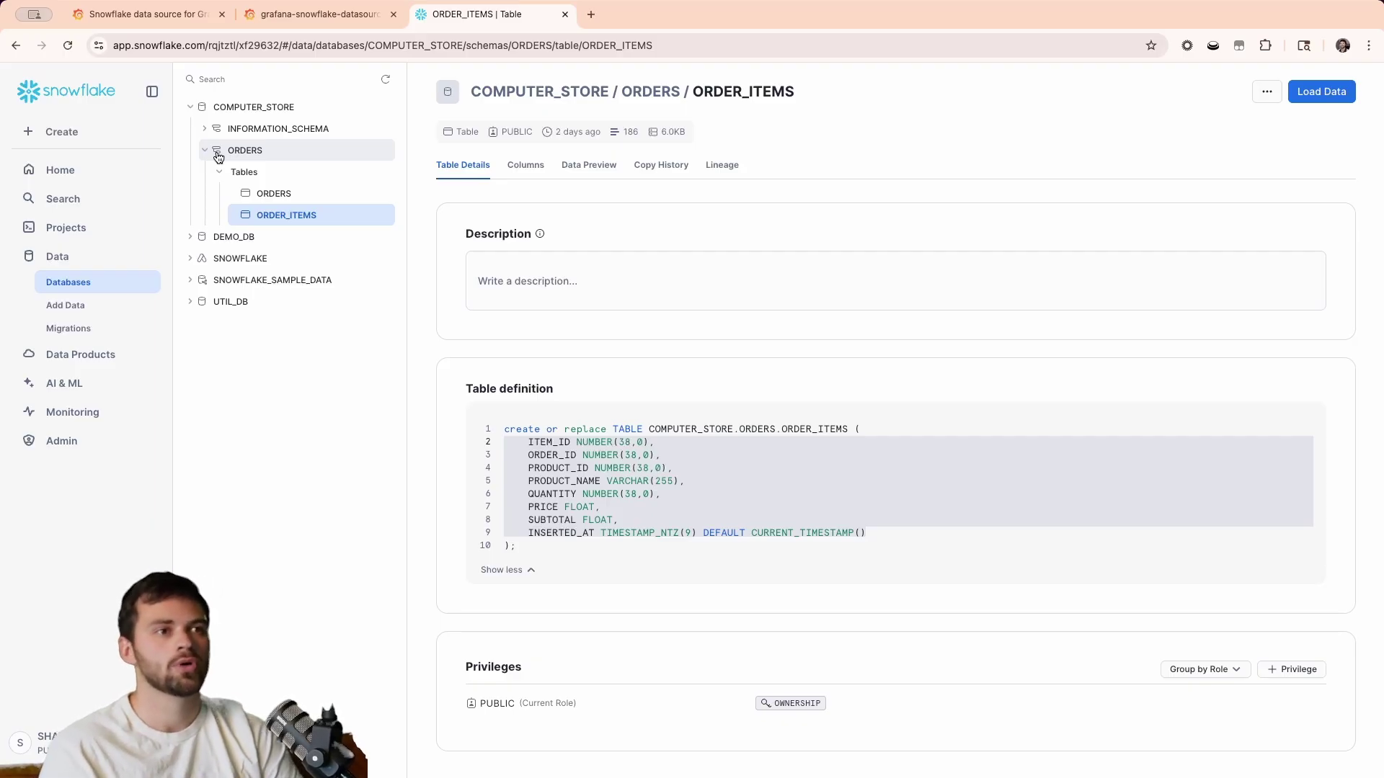
{"action": "left_click", "coordinate": [290, 15]}
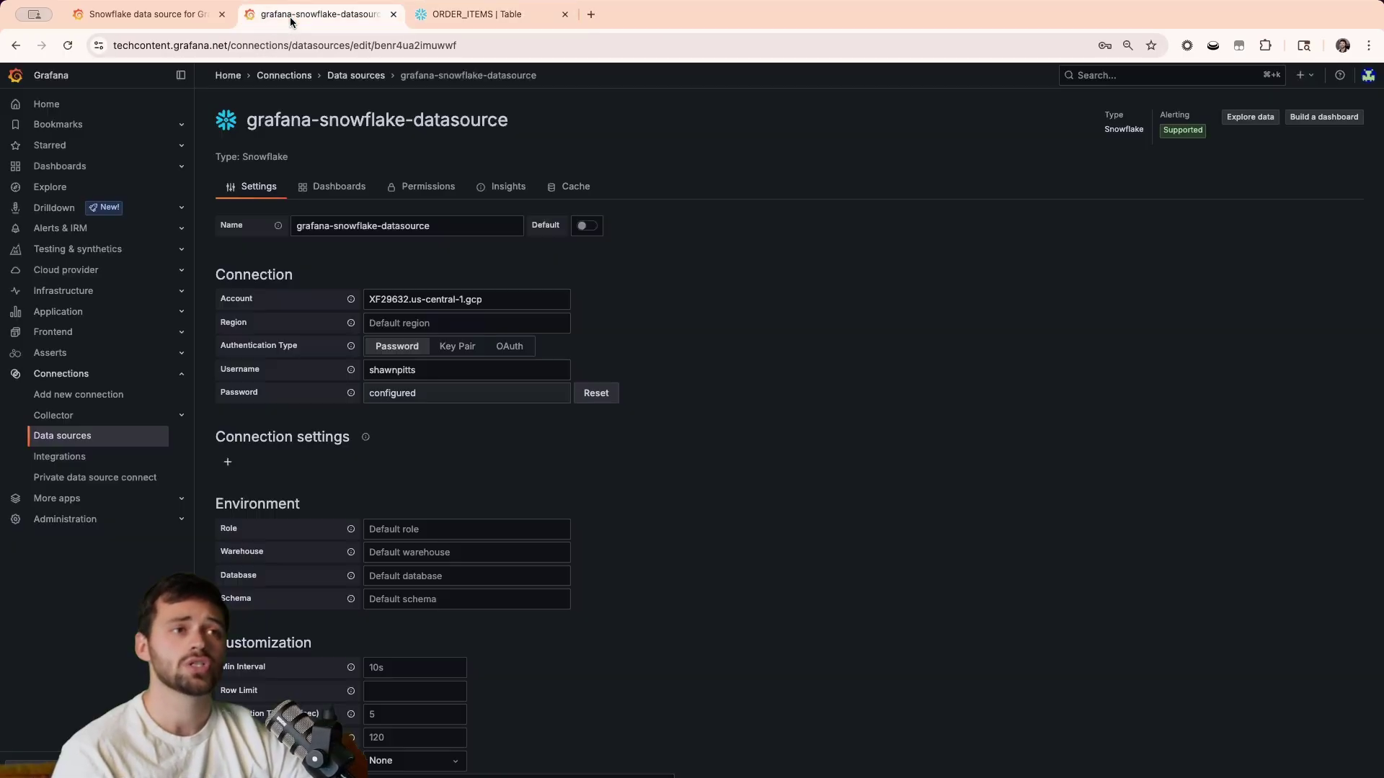
{"action": "left_click", "coordinate": [428, 529]}
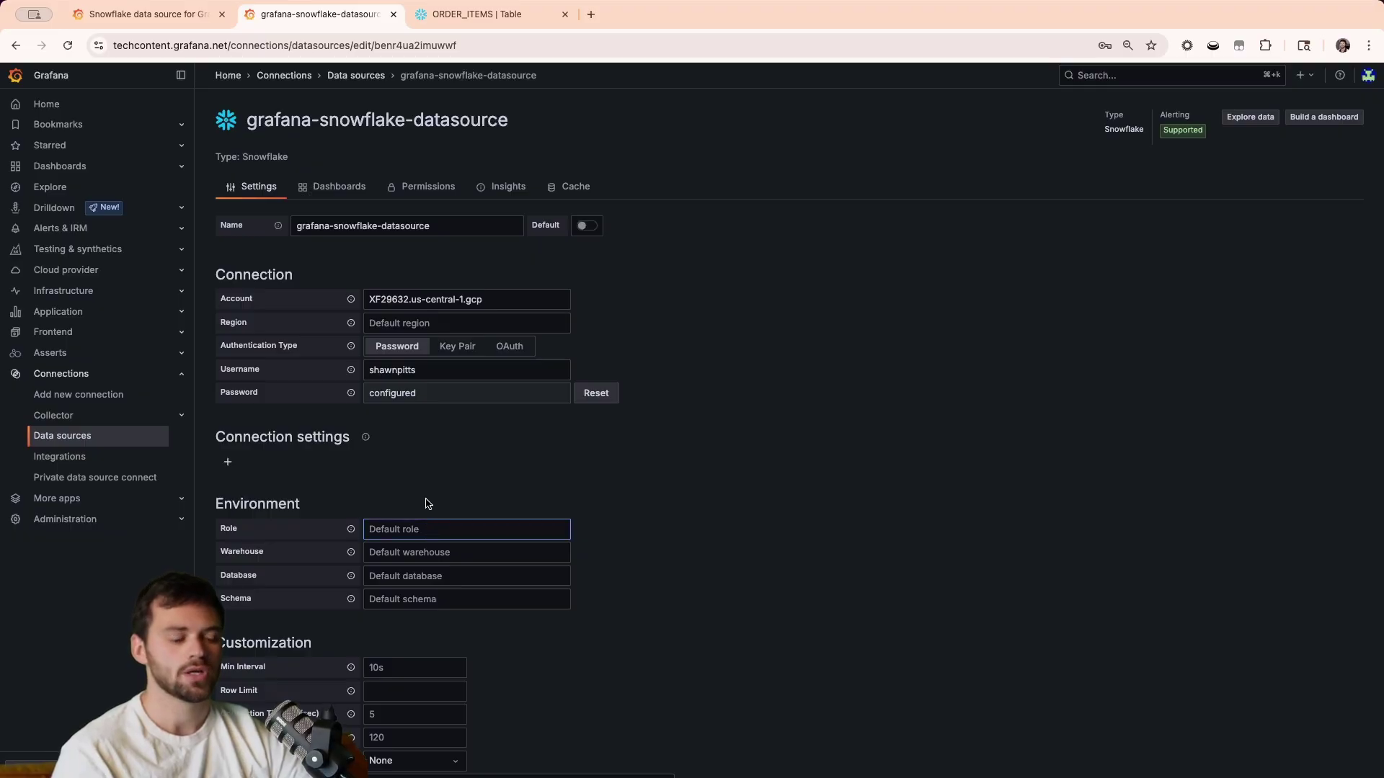
{"action": "type", "text": "PUBLIC"}
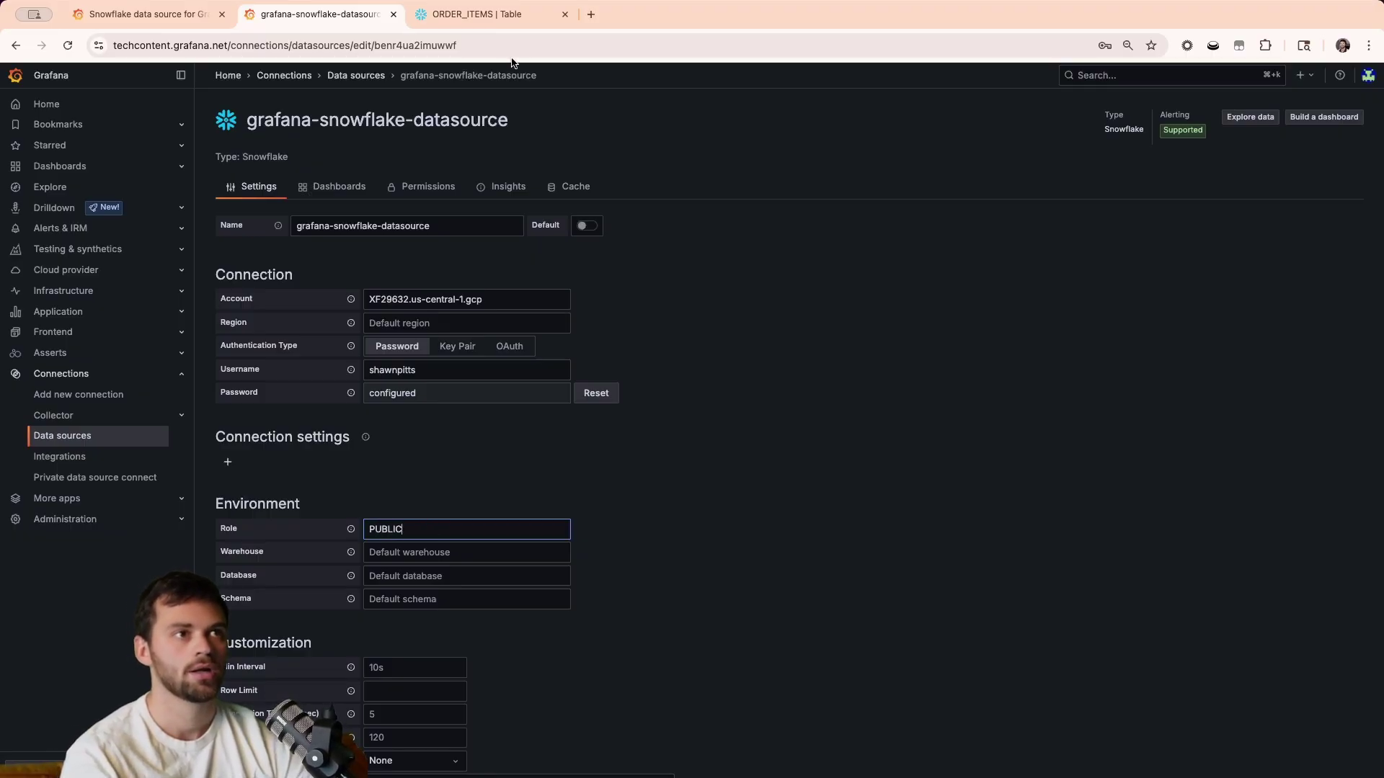
{"action": "left_click", "coordinate": [478, 15]}
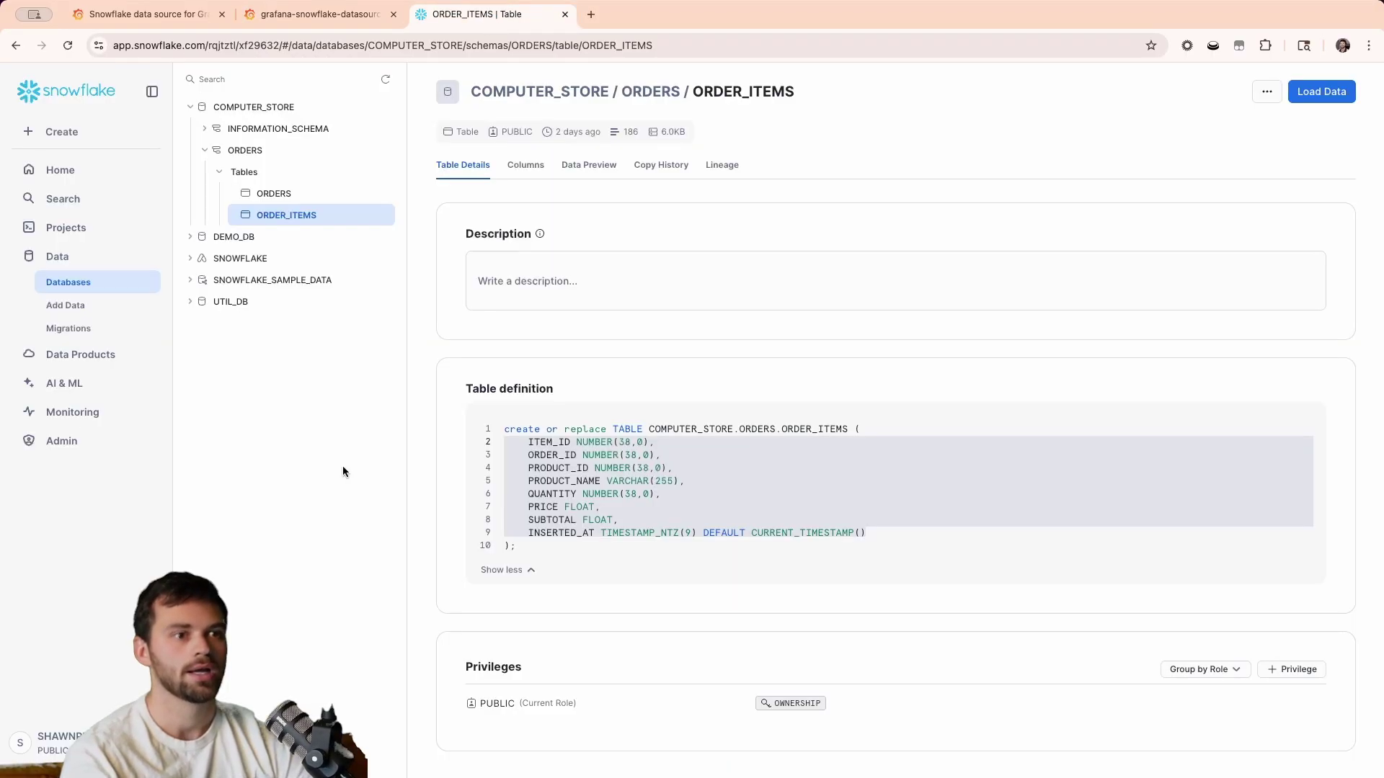
{"action": "left_click", "coordinate": [43, 742]}
{"action": "mouse_move", "coordinate": [176, 455]}
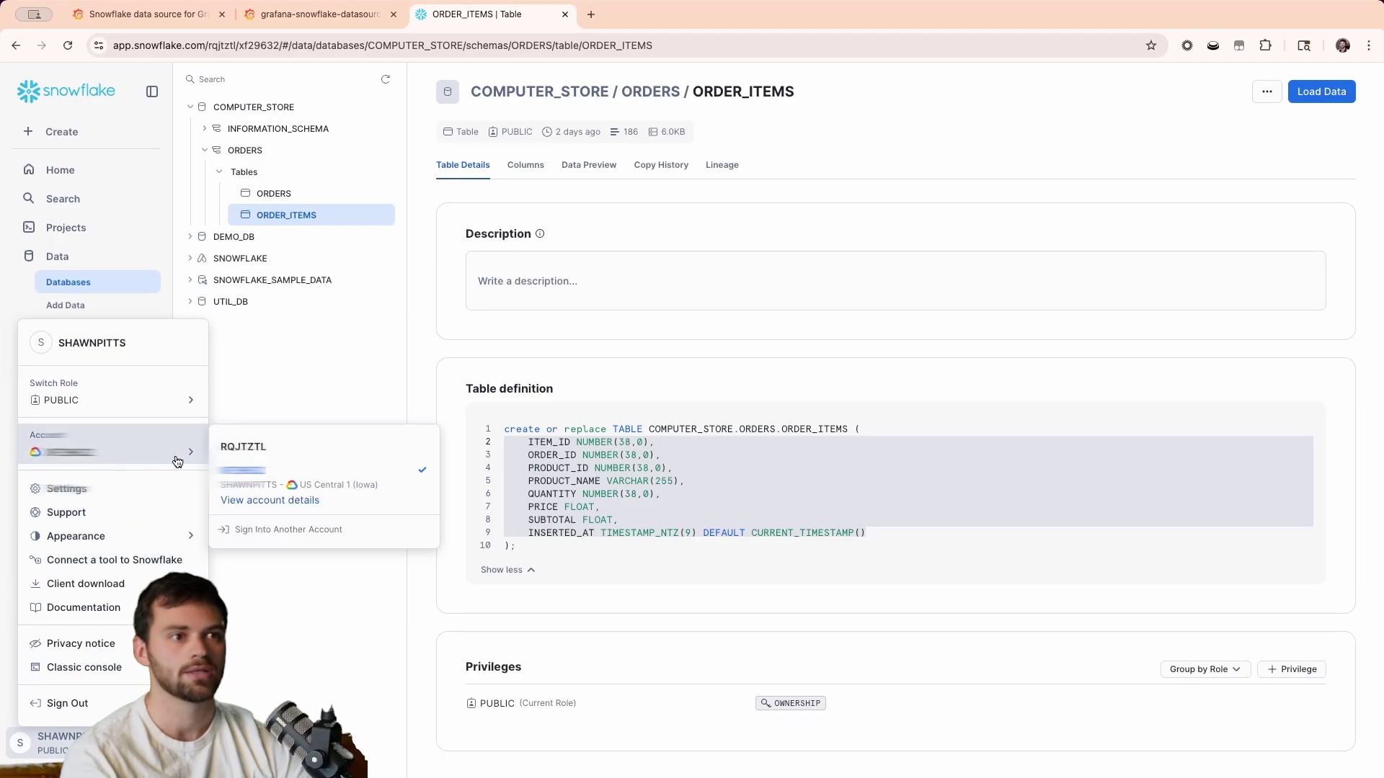
{"action": "left_click", "coordinate": [252, 501]}
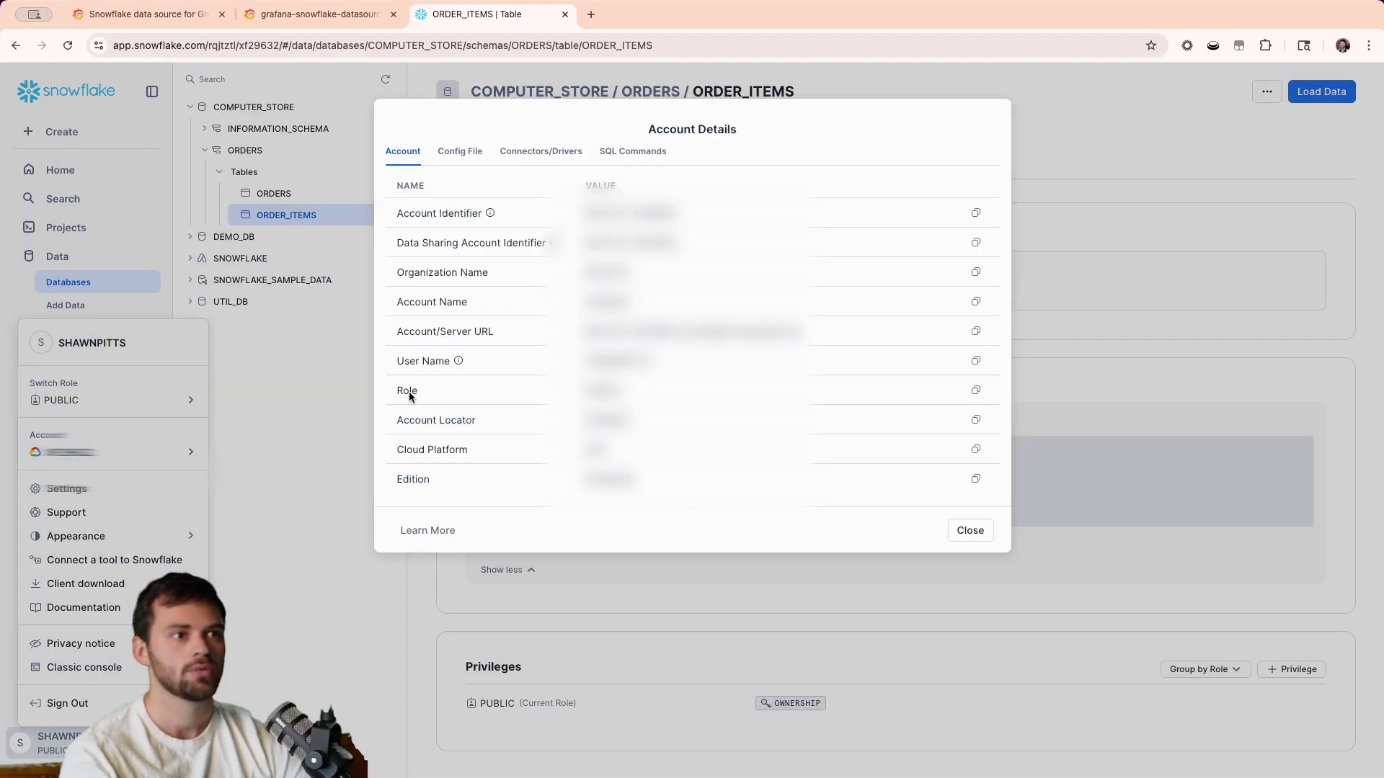
{"action": "left_click", "coordinate": [970, 531]}
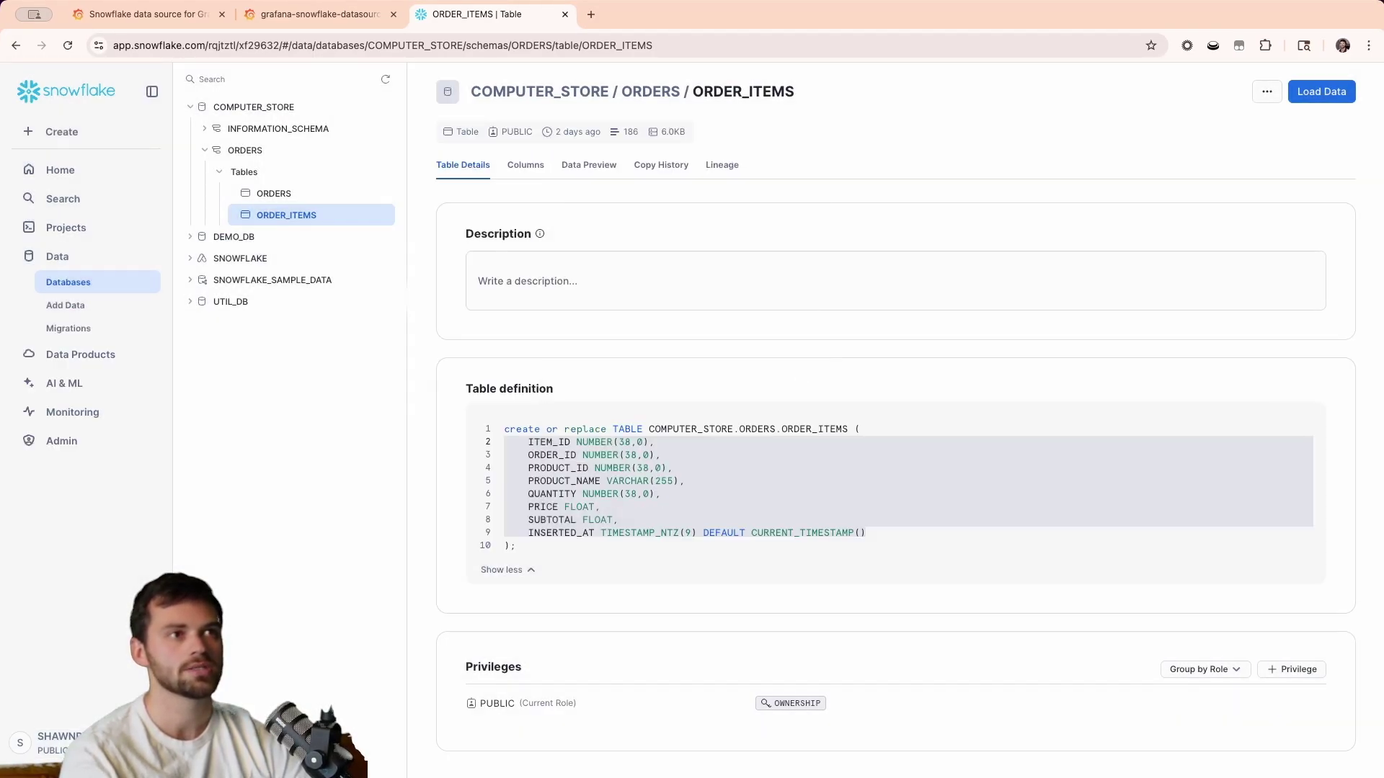
{"action": "left_click", "coordinate": [317, 14]}
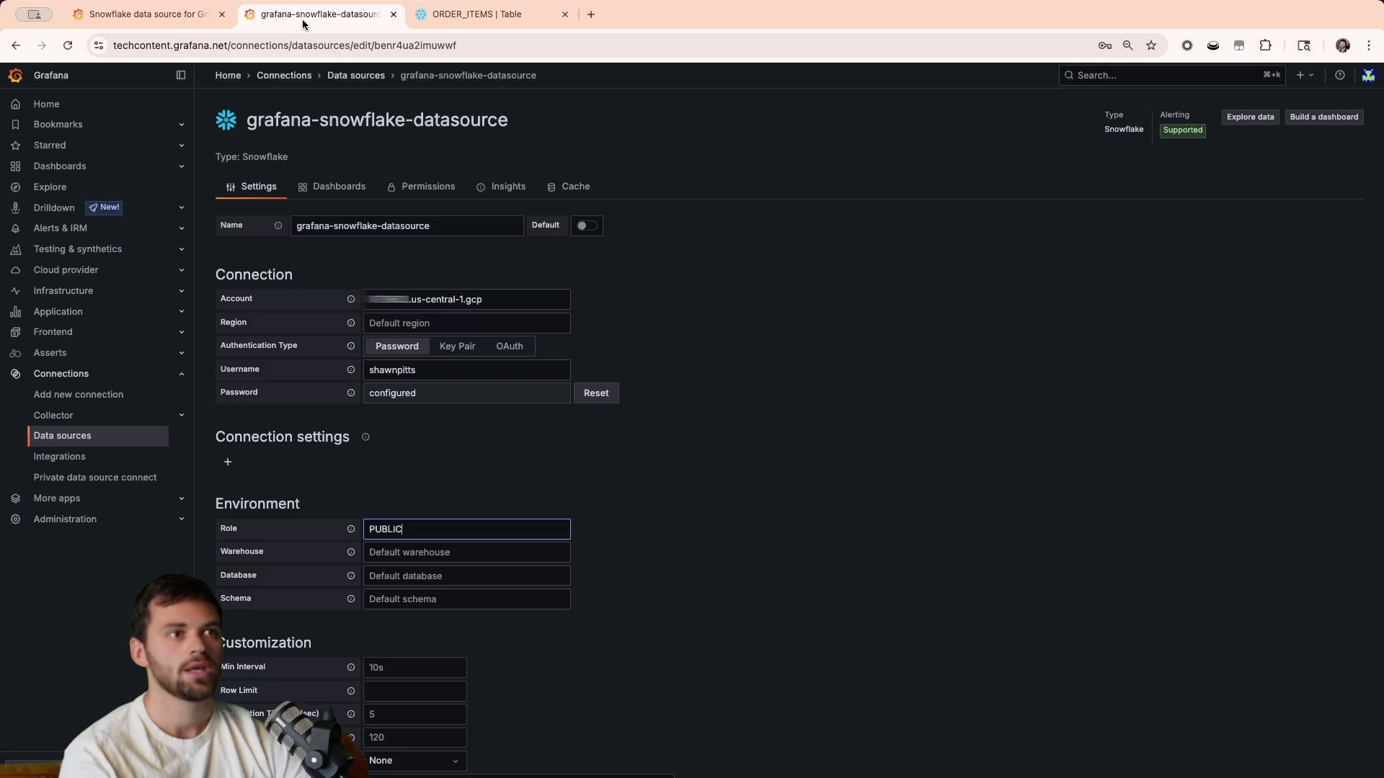
{"action": "left_click", "coordinate": [500, 556]}
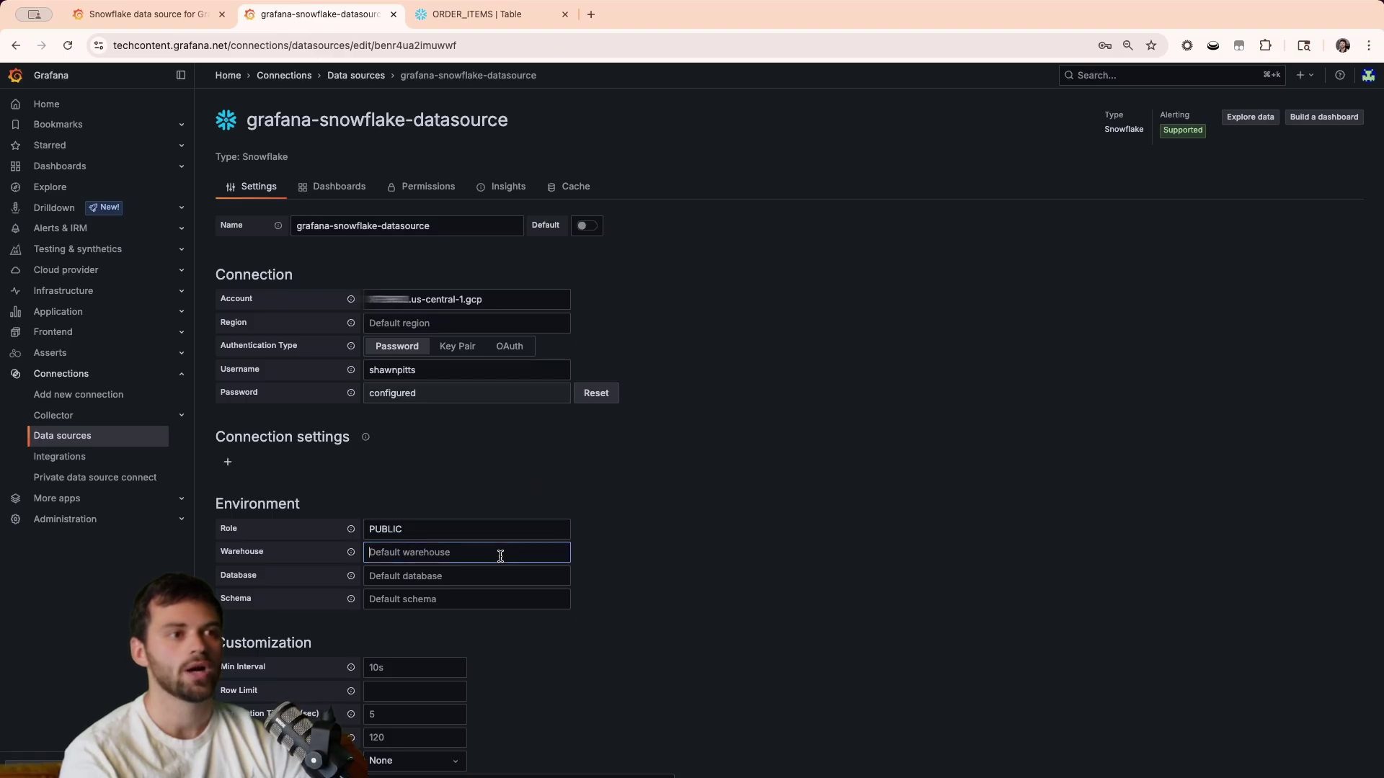
Select COMPUTE_WH as the warehouse in Snowflake's Account Details config file.
{"action": "left_click", "coordinate": [447, 14]}
{"action": "left_click", "coordinate": [43, 743]}
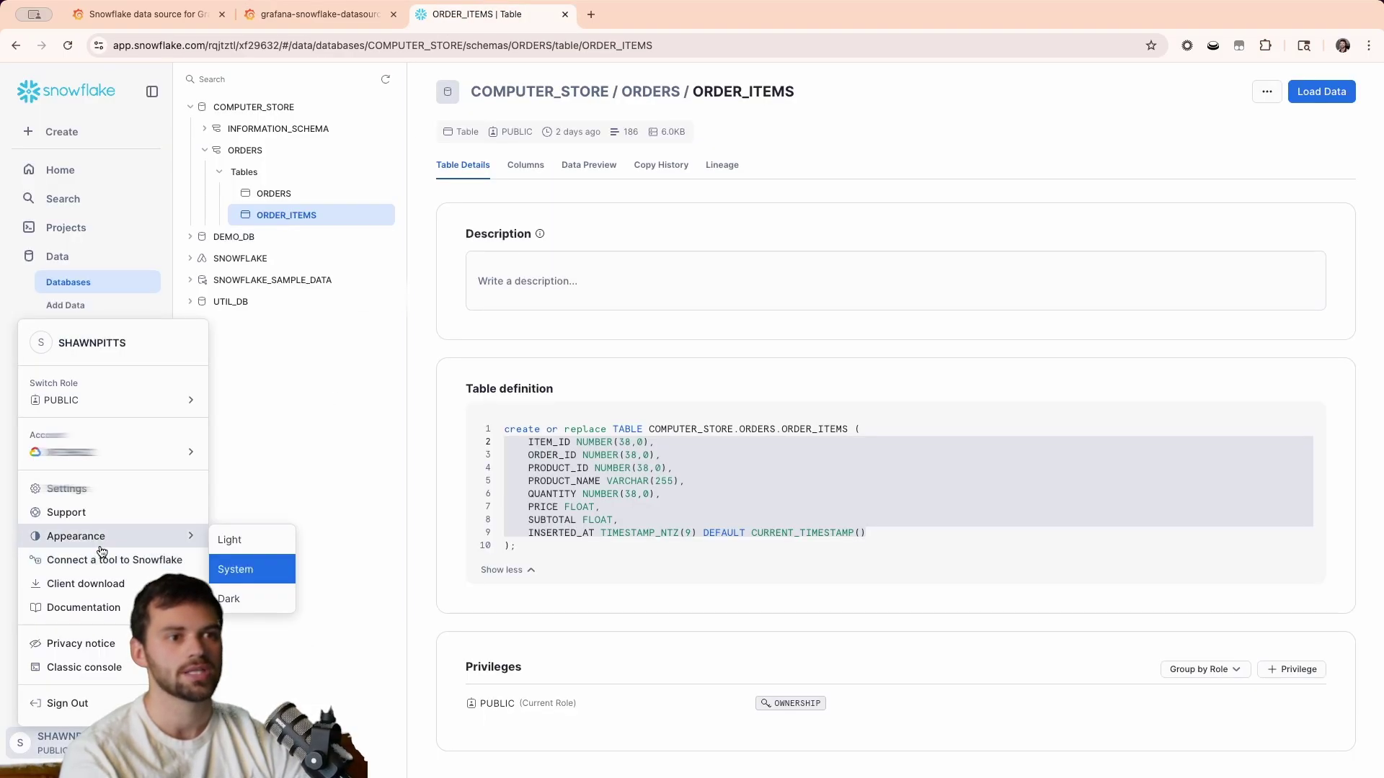
{"action": "mouse_move", "coordinate": [104, 453]}
{"action": "left_click", "coordinate": [265, 500]}
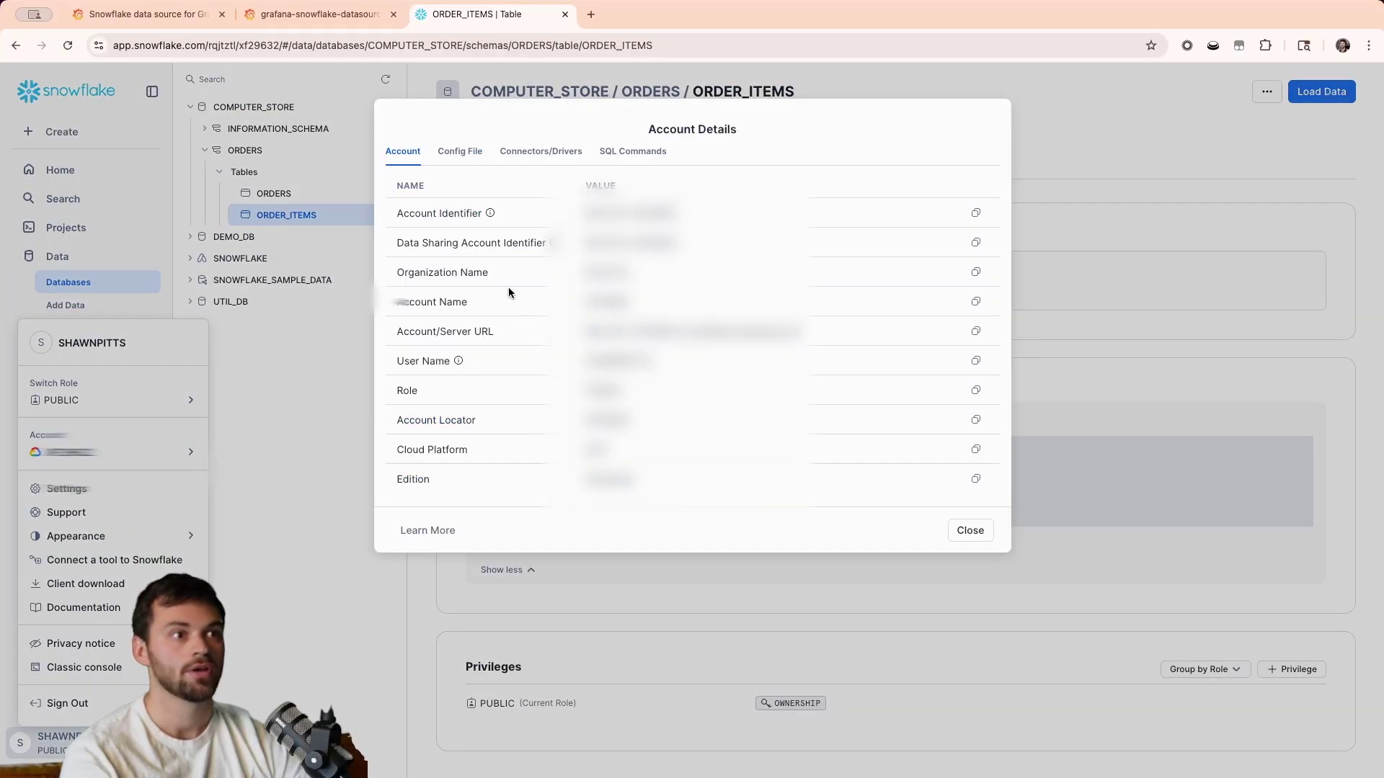
{"action": "left_click", "coordinate": [520, 150]}
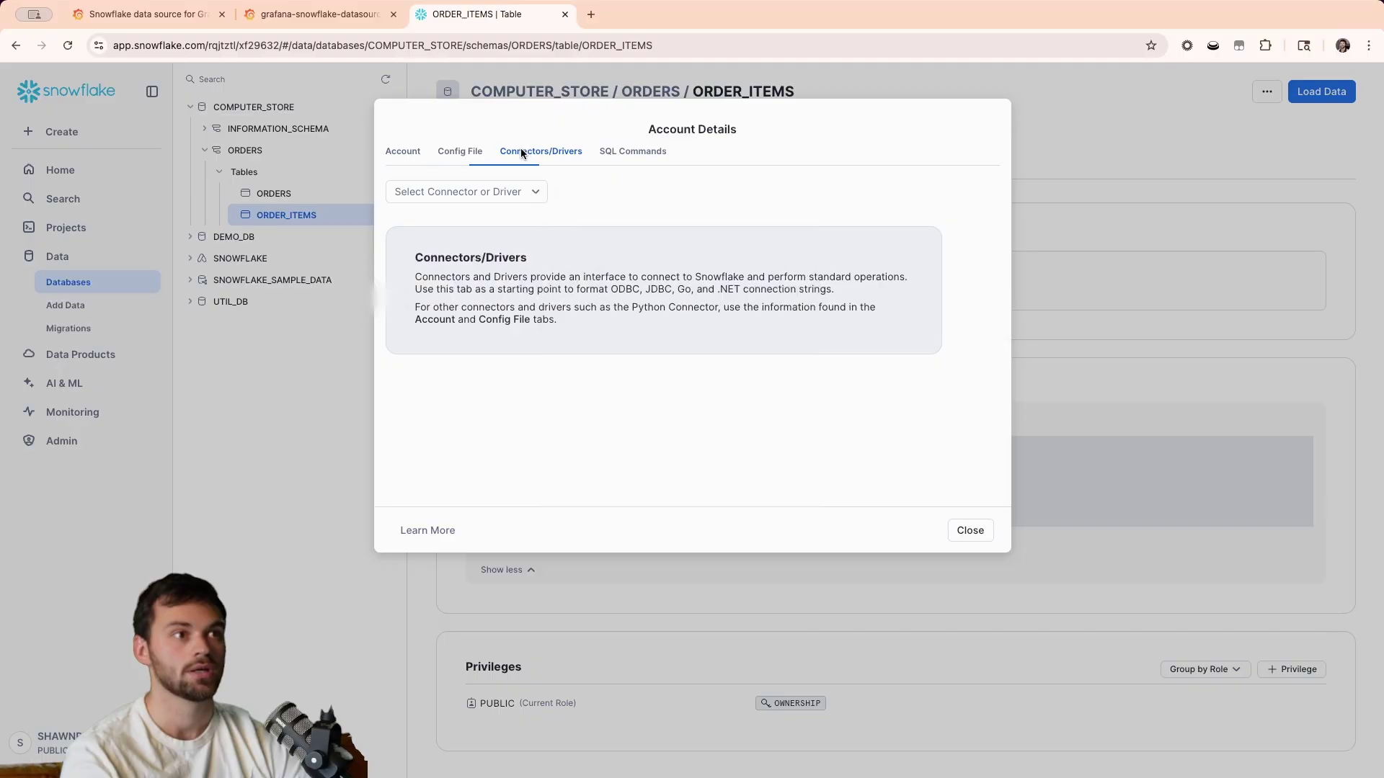
{"action": "left_click", "coordinate": [472, 154]}
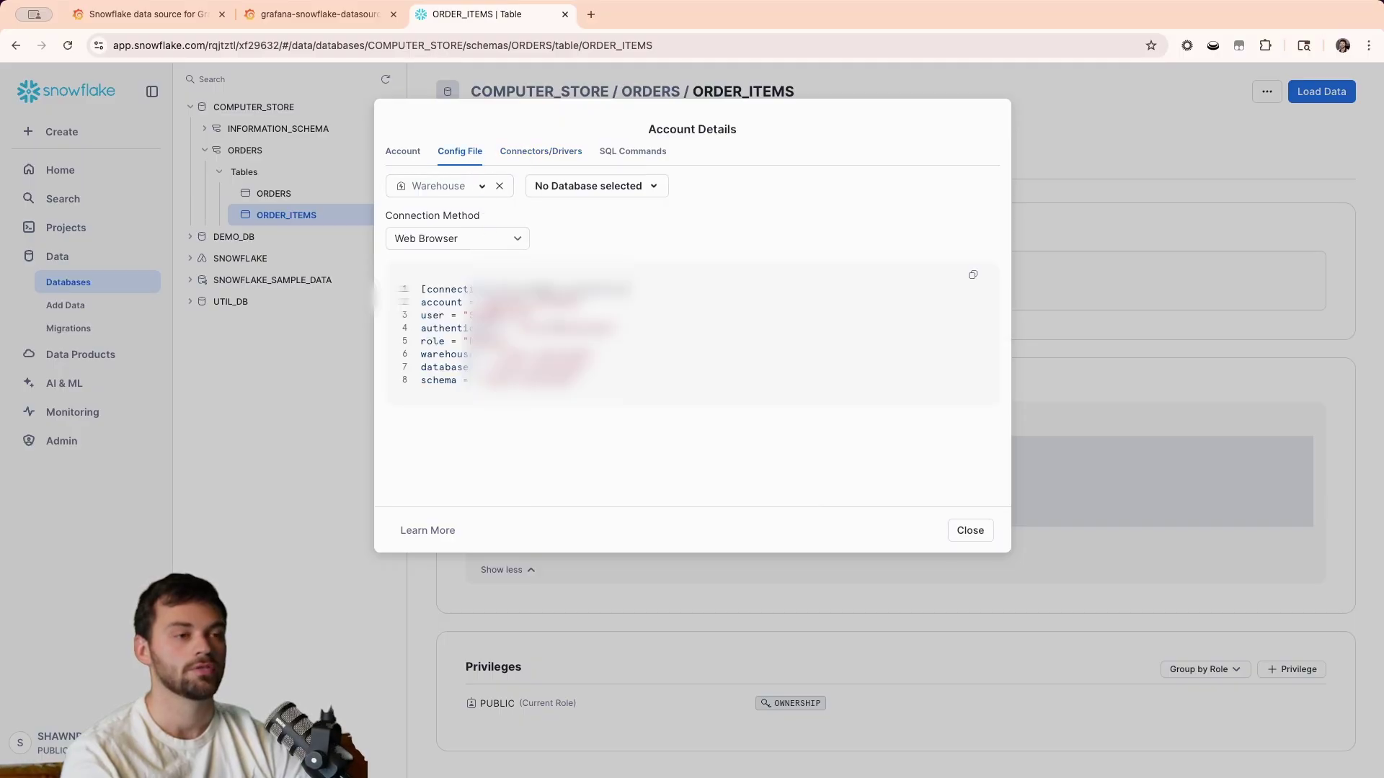
{"action": "left_click", "coordinate": [456, 184]}
{"action": "left_click", "coordinate": [467, 238]}
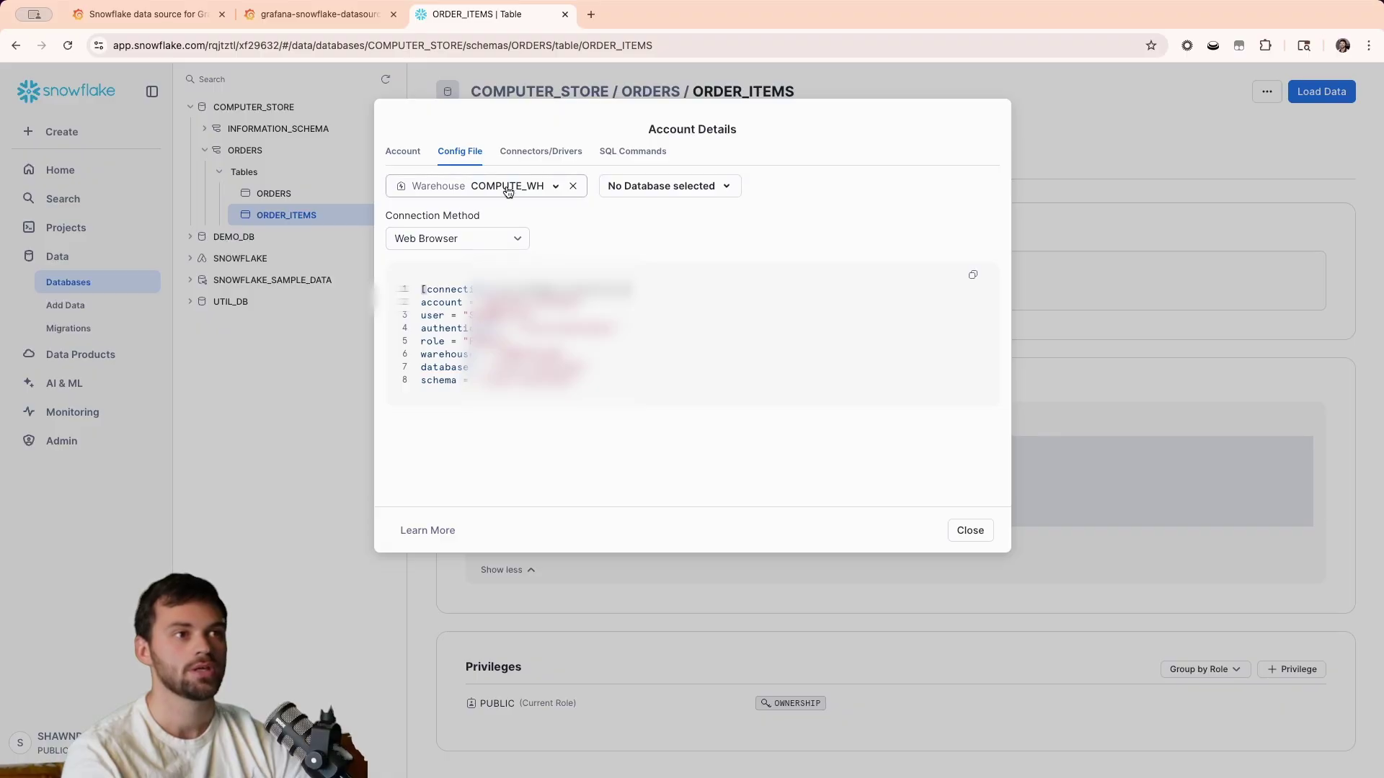
Enter COMPUTE_WH as the Grafana data source's warehouse.
{"action": "left_click", "coordinate": [326, 20]}
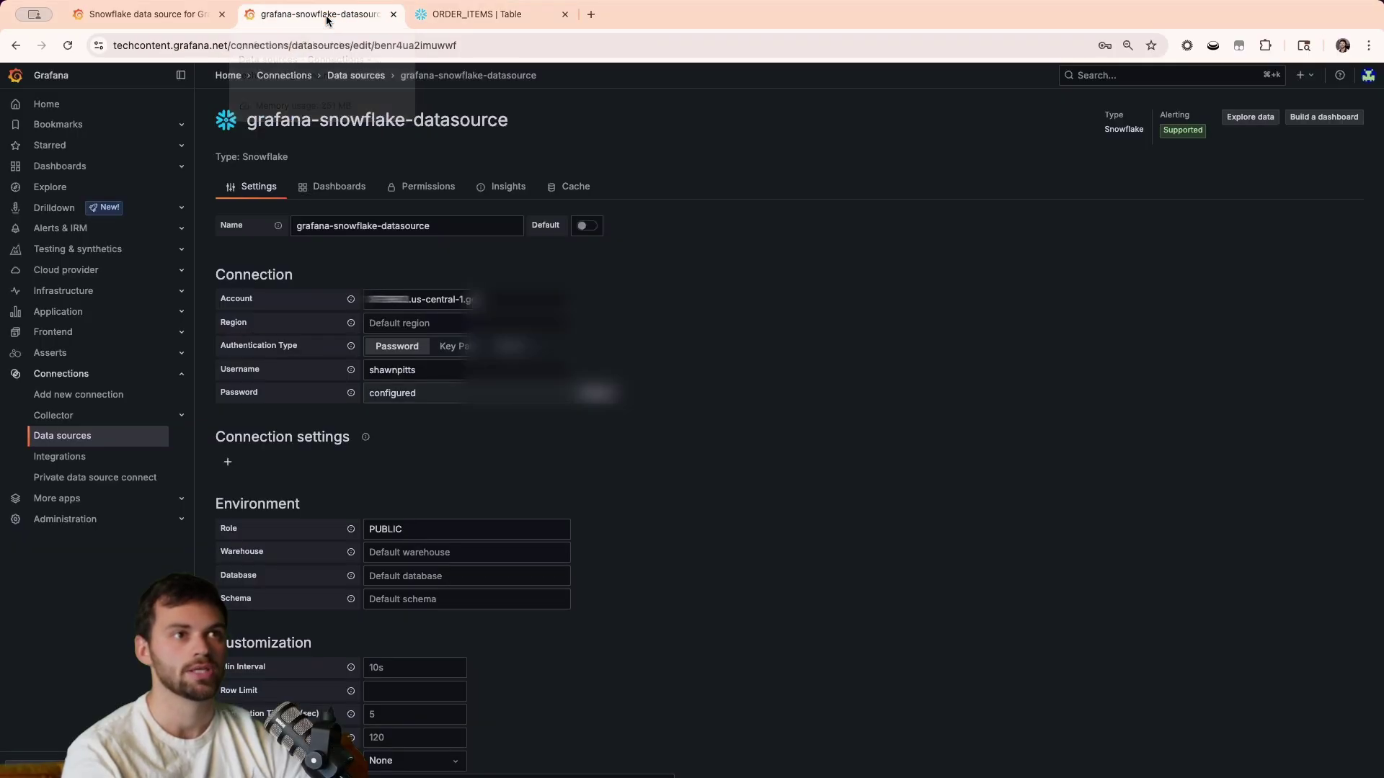
{"action": "left_click", "coordinate": [542, 551]}
{"action": "type", "text": "COMPU"}
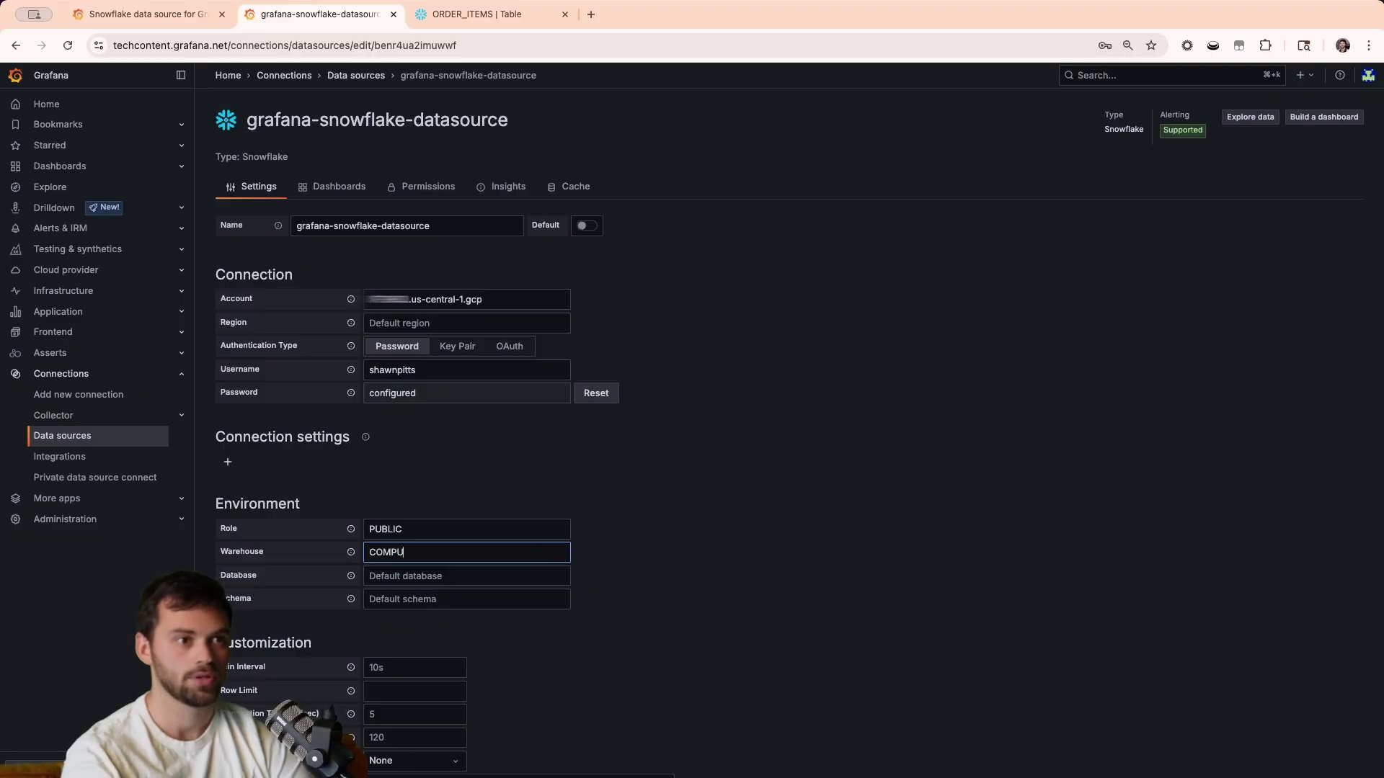
{"action": "type", "text": "TE_WH"}
{"action": "left_click", "coordinate": [725, 565]}
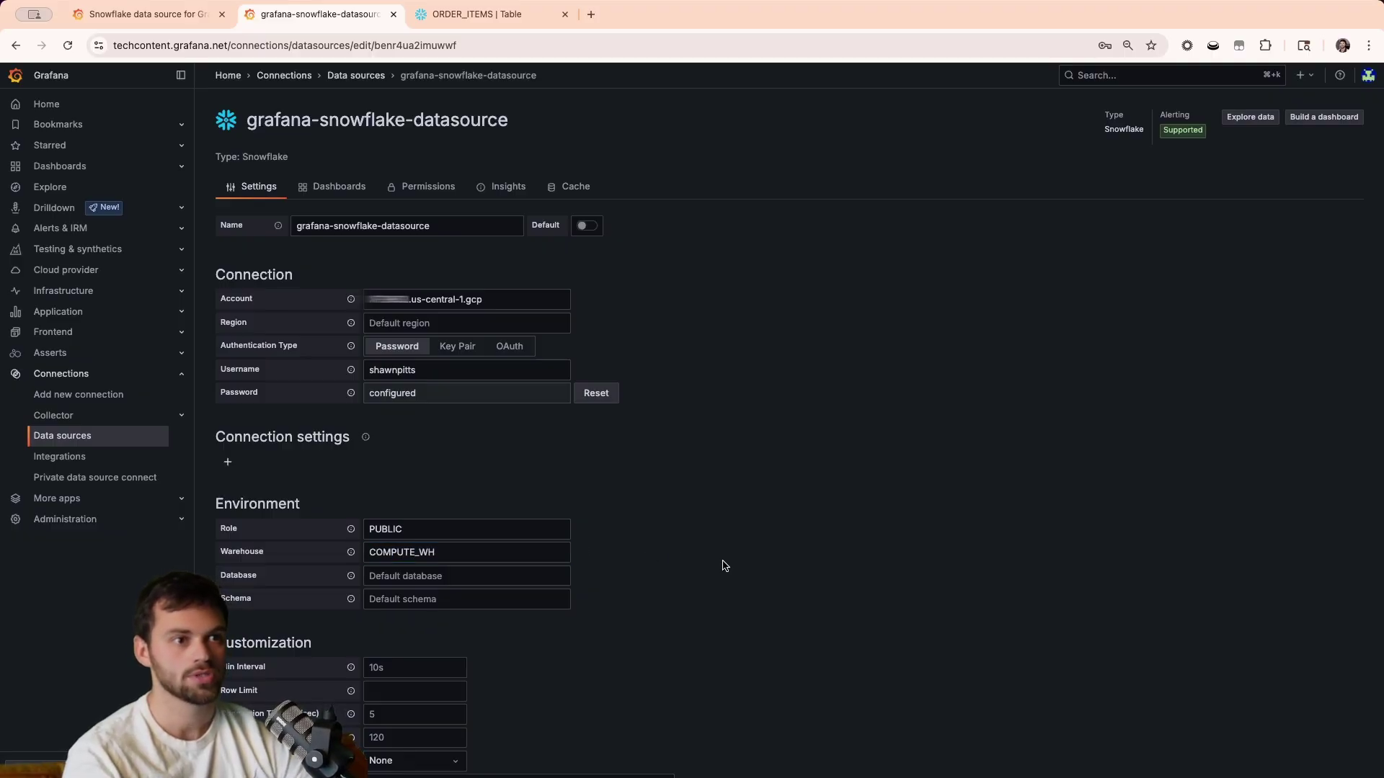
Pick the COMPUTER_STORE database in Snowflake and paste it into Grafana's Database field.
{"action": "left_click", "coordinate": [465, 18]}
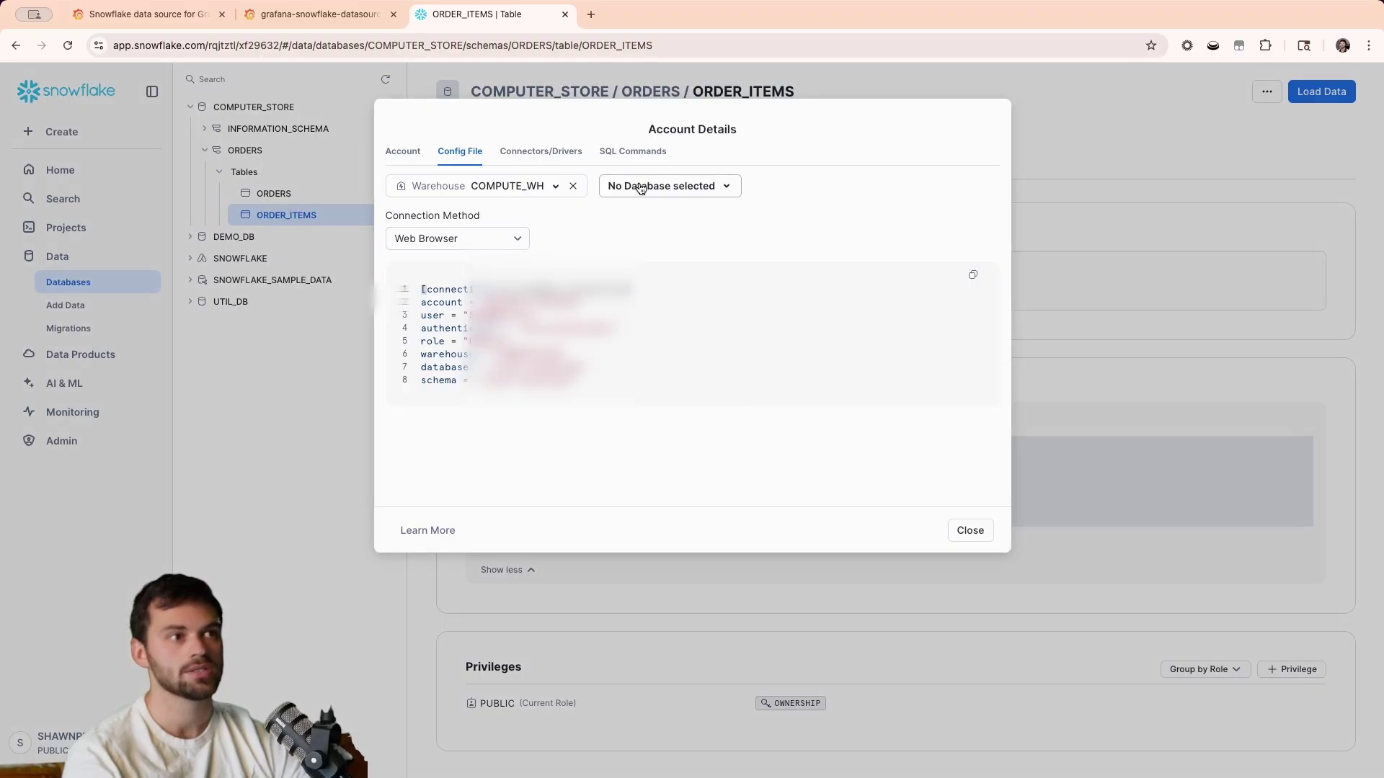
{"action": "left_click", "coordinate": [669, 186]}
{"action": "left_click", "coordinate": [682, 260]}
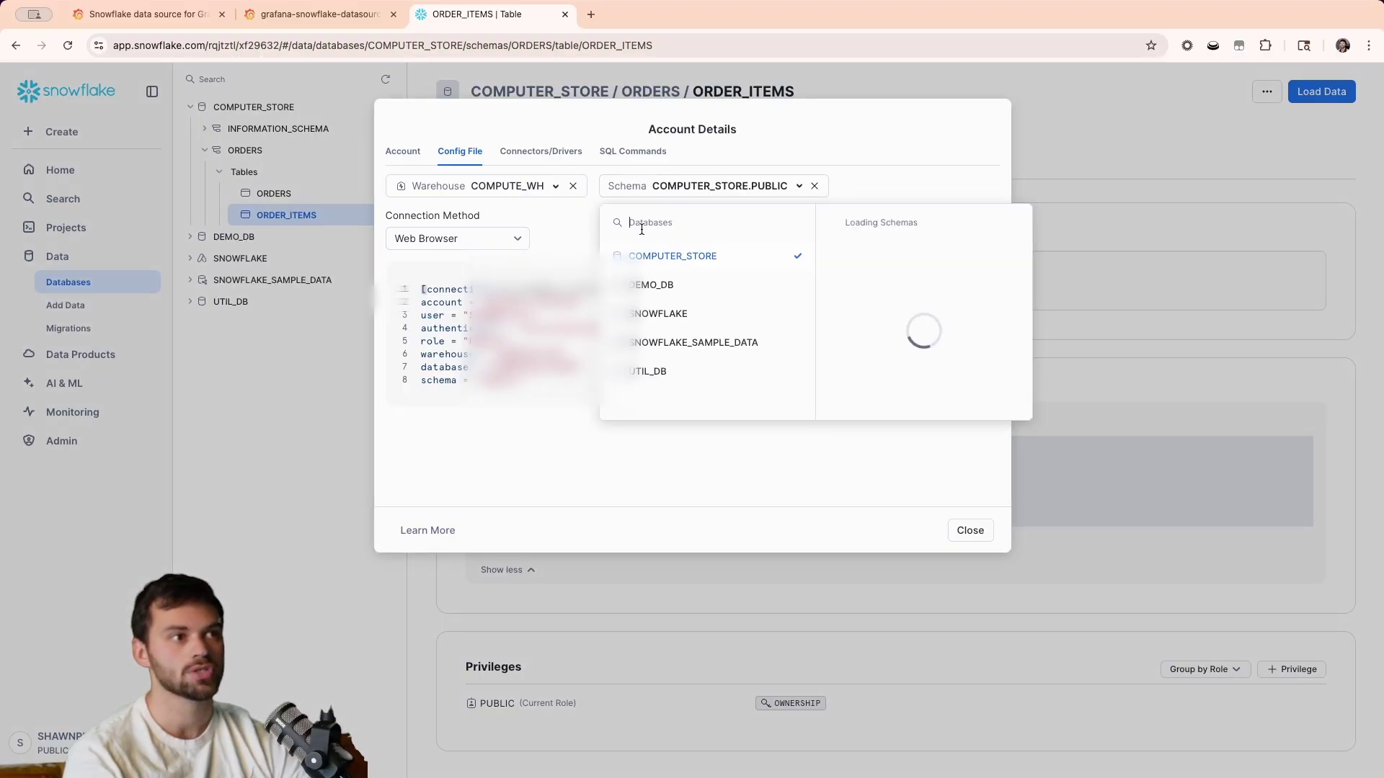
{"action": "left_click", "coordinate": [870, 153]}
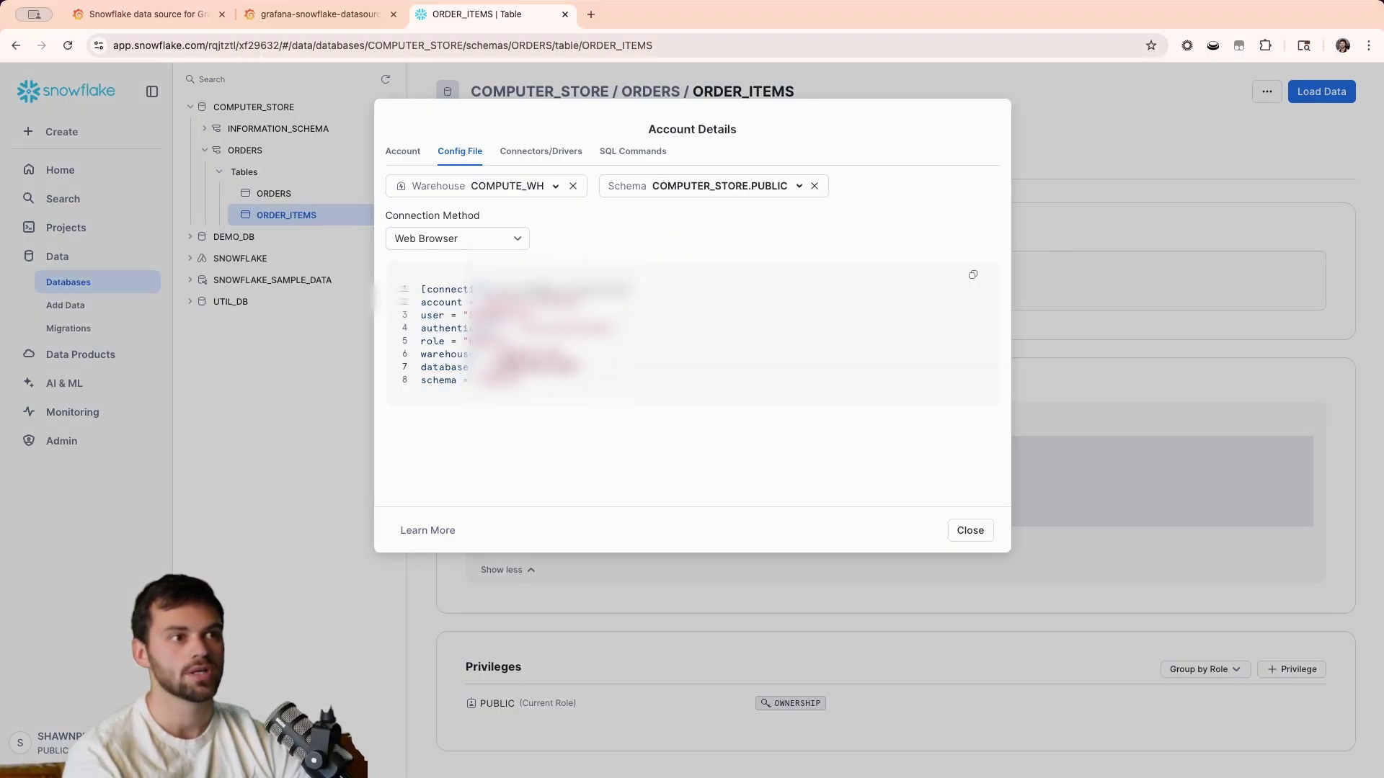
{"action": "left_click", "coordinate": [317, 14]}
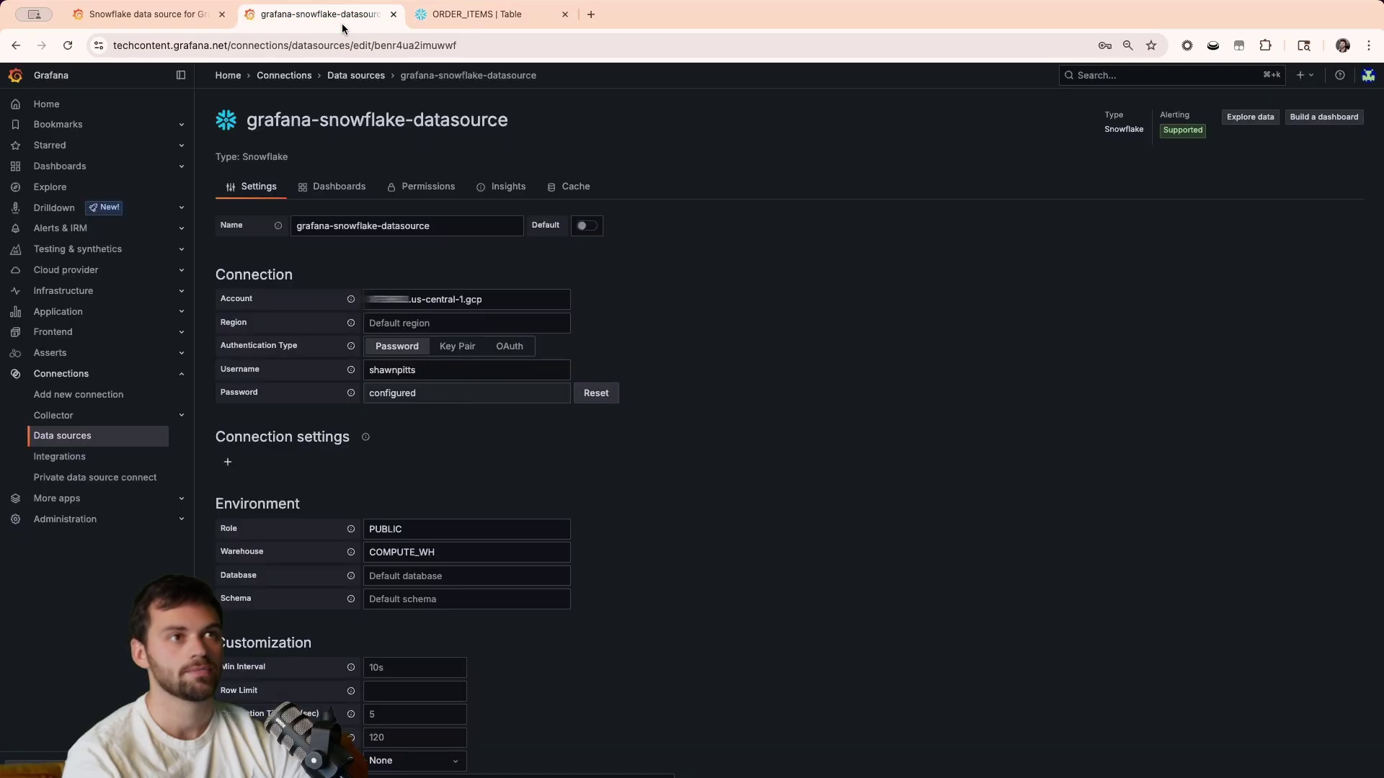
{"action": "left_click", "coordinate": [477, 574]}
{"action": "key", "text": "super+v"}
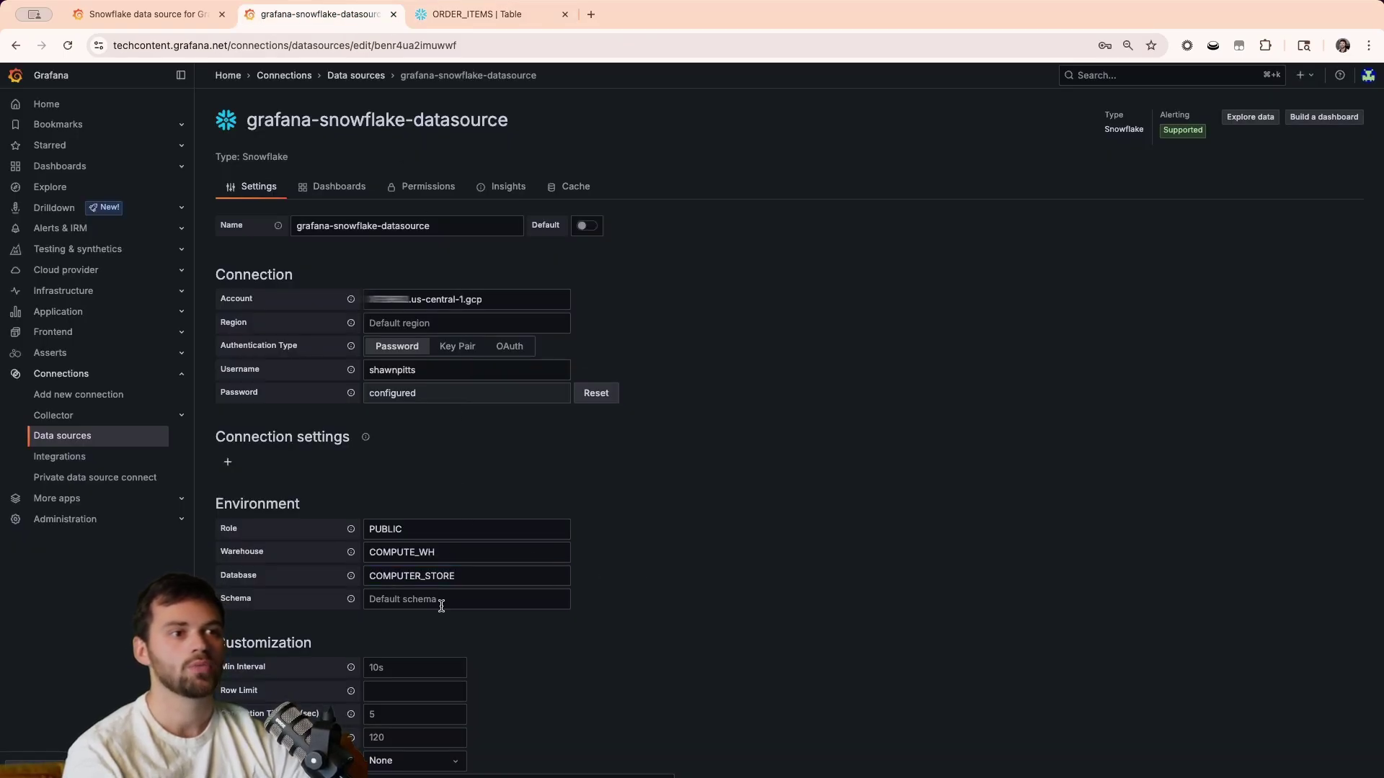
{"action": "left_click", "coordinate": [442, 601]}
{"action": "type", "text": "ORDERS"}
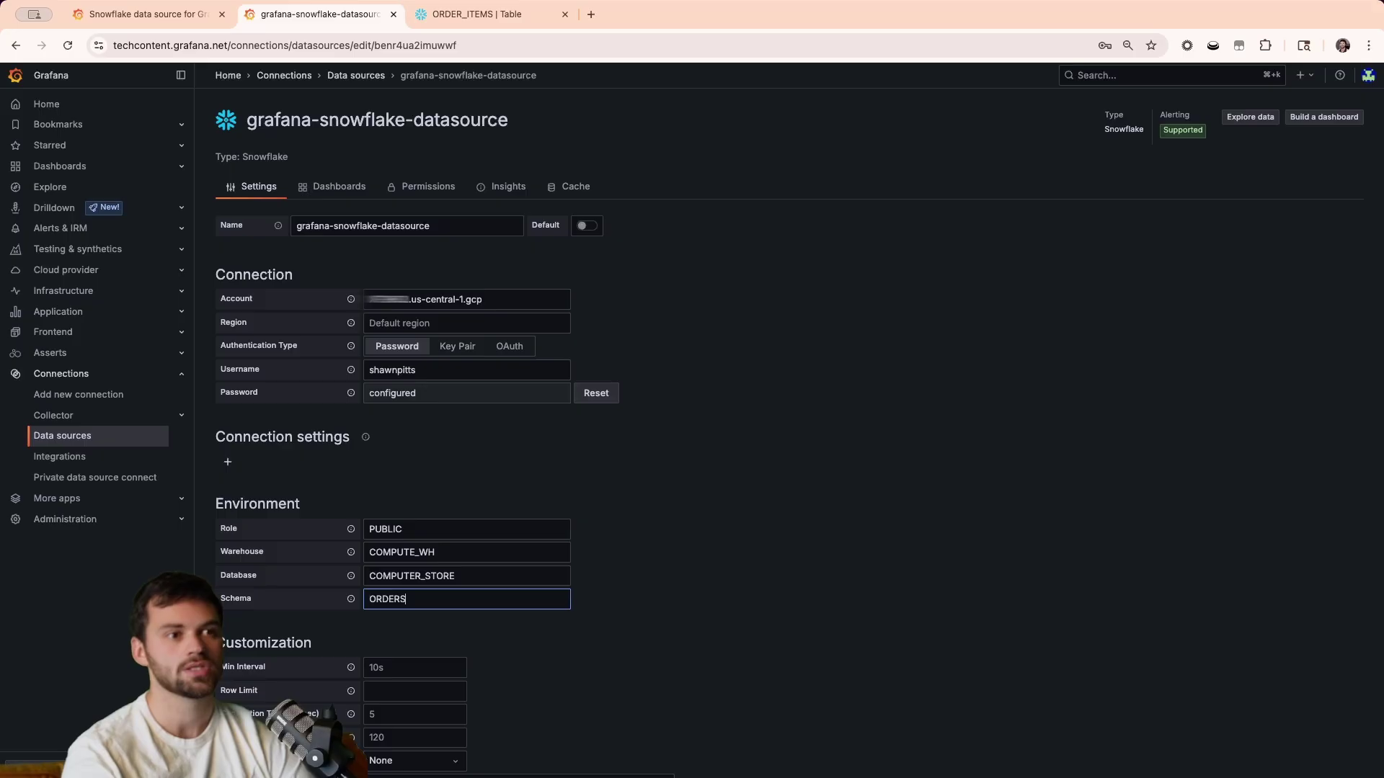
{"action": "left_click", "coordinate": [742, 477]}
{"action": "left_click", "coordinate": [481, 14]}
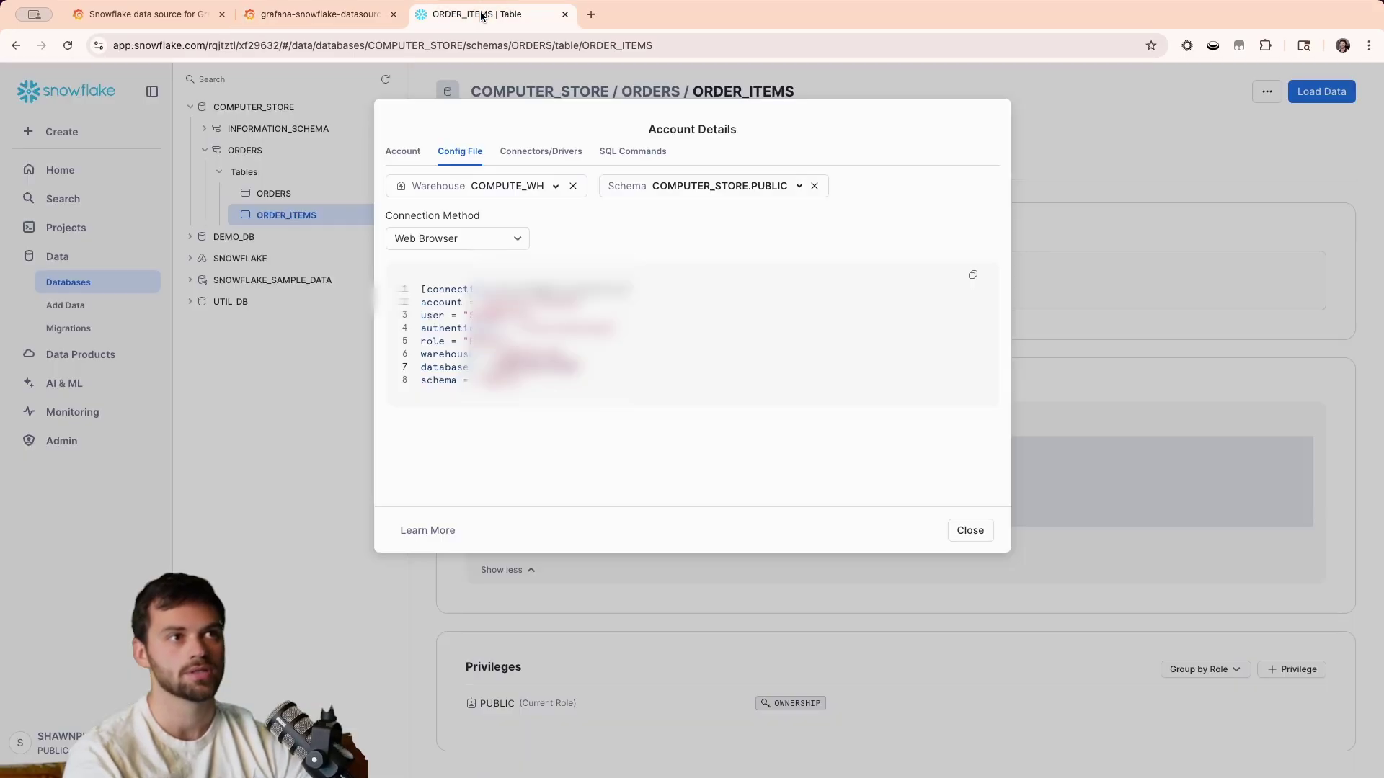
{"action": "left_click", "coordinate": [964, 535]}
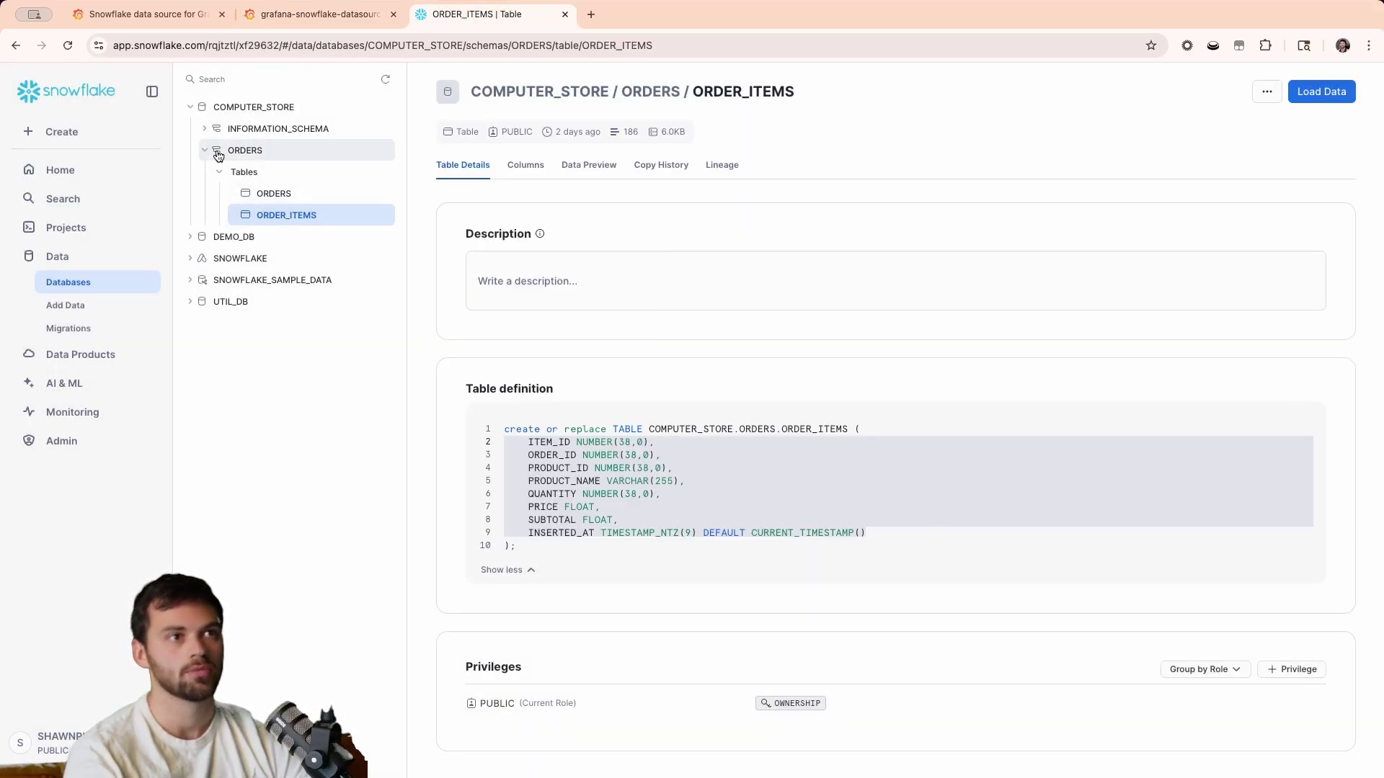
Return to the Snowflake data source settings and review its default query text.
{"action": "left_click", "coordinate": [251, 26]}
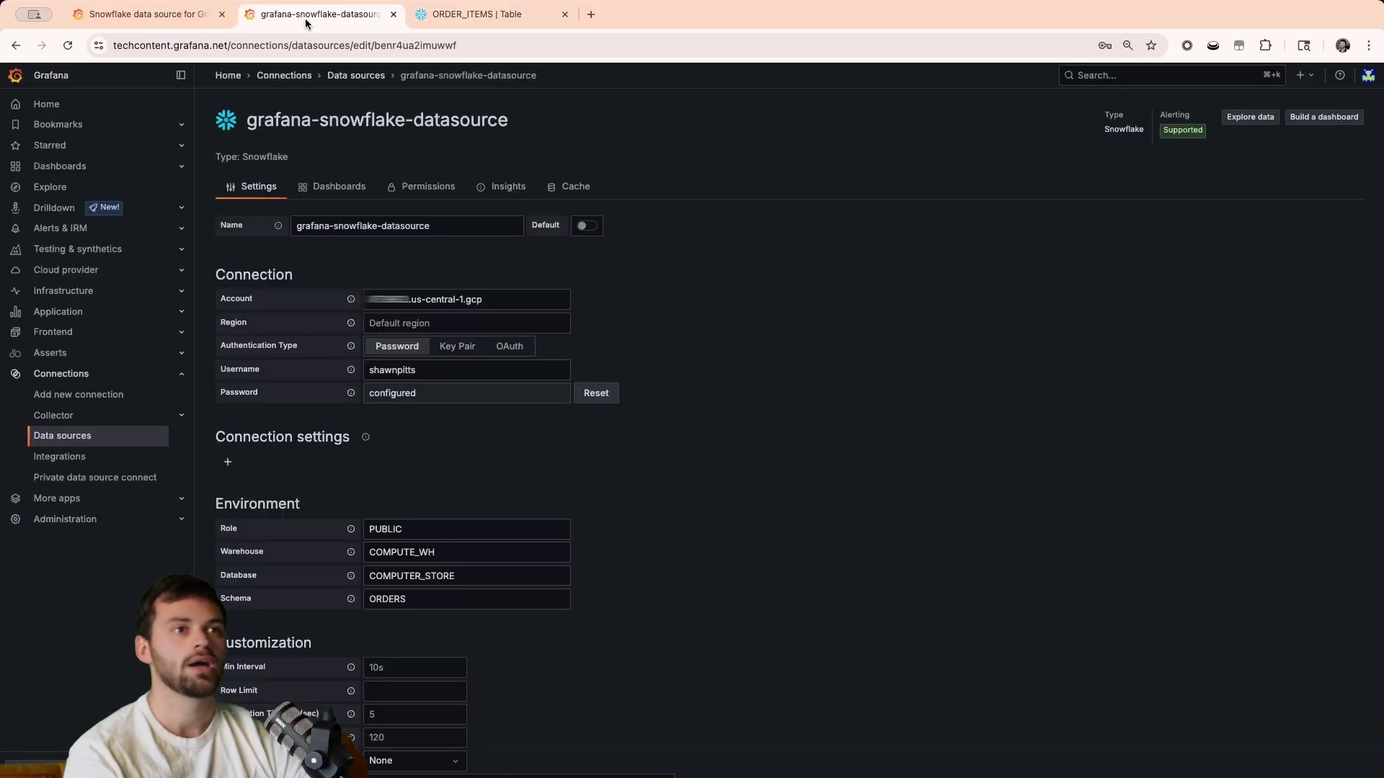
{"action": "scroll", "coordinate": [752, 689], "scroll_direction": "down", "scroll_amount": 5}
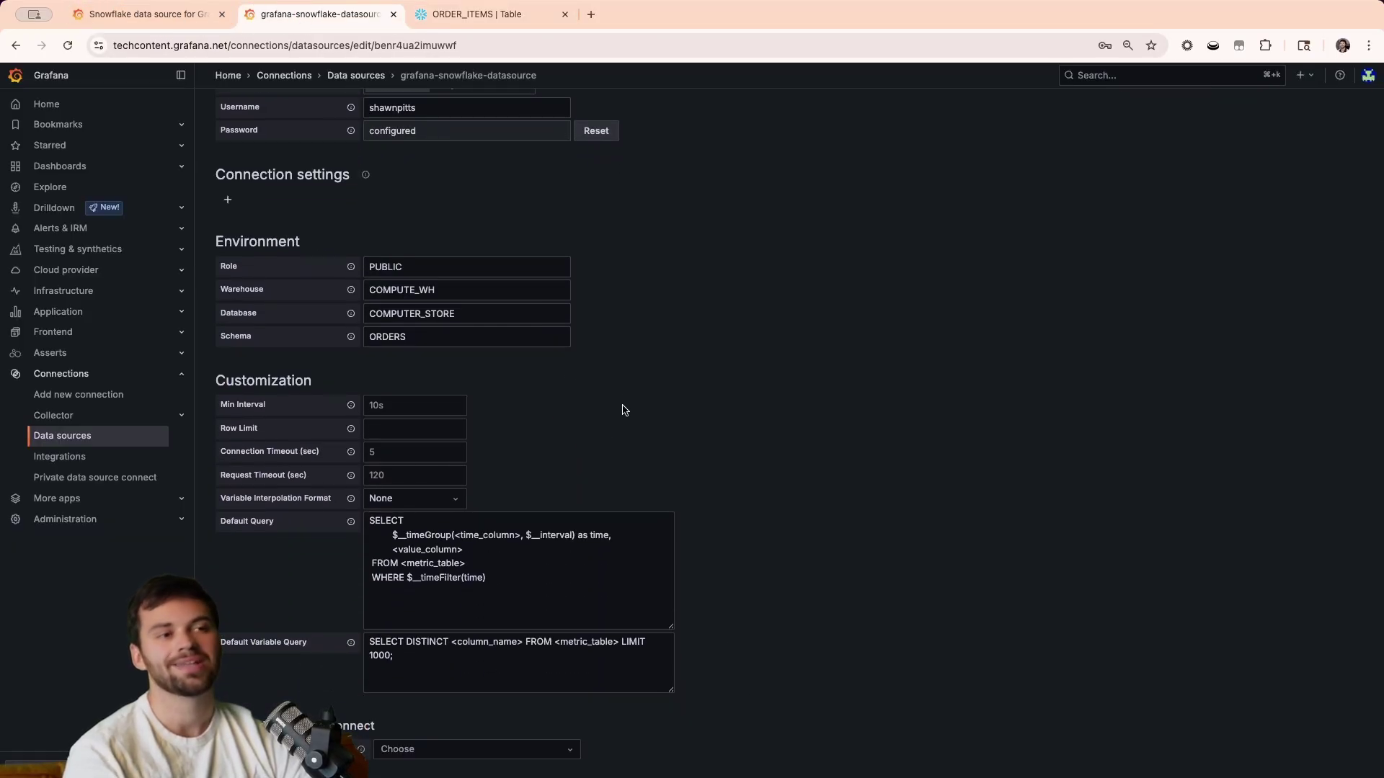
{"action": "scroll", "coordinate": [618, 423], "scroll_direction": "down", "scroll_amount": 2}
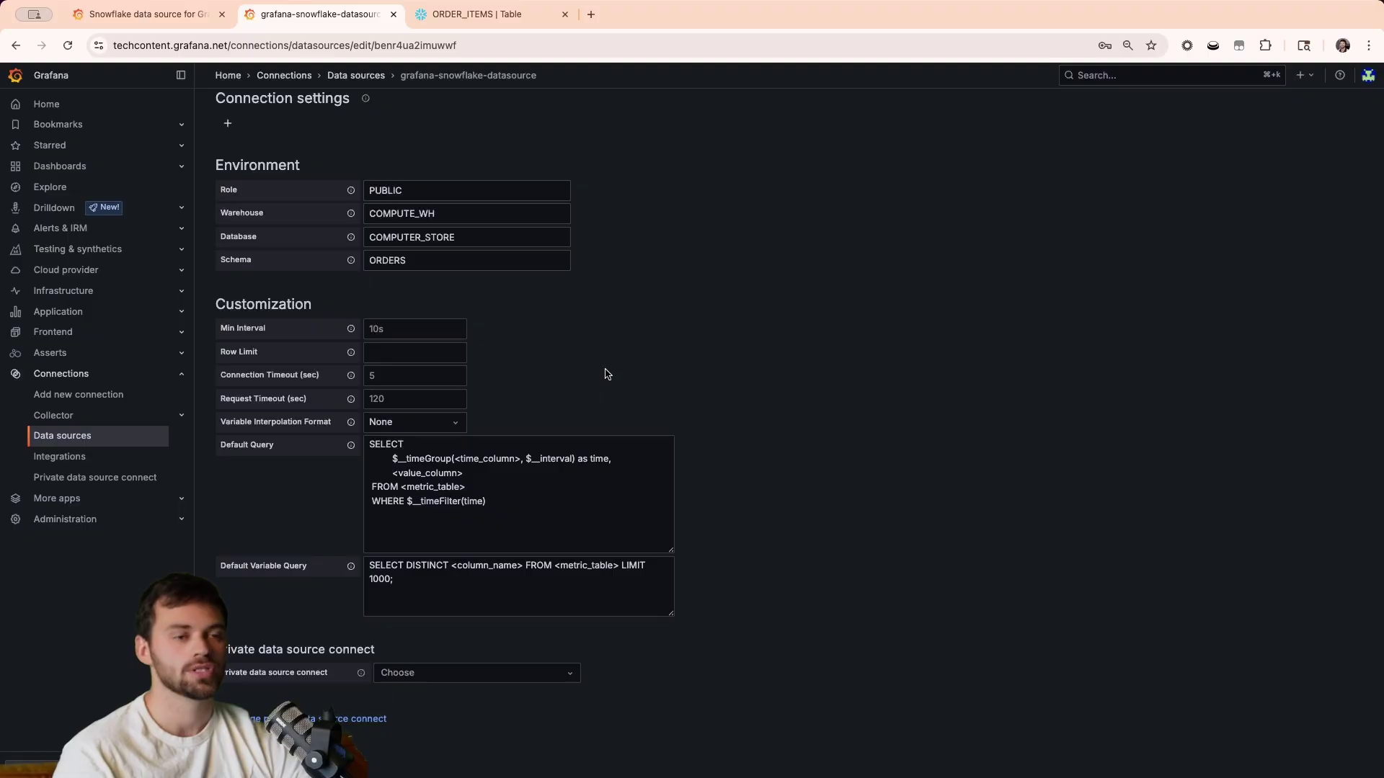
{"action": "left_click_drag", "start_coordinate": [531, 516], "coordinate": [303, 416]}
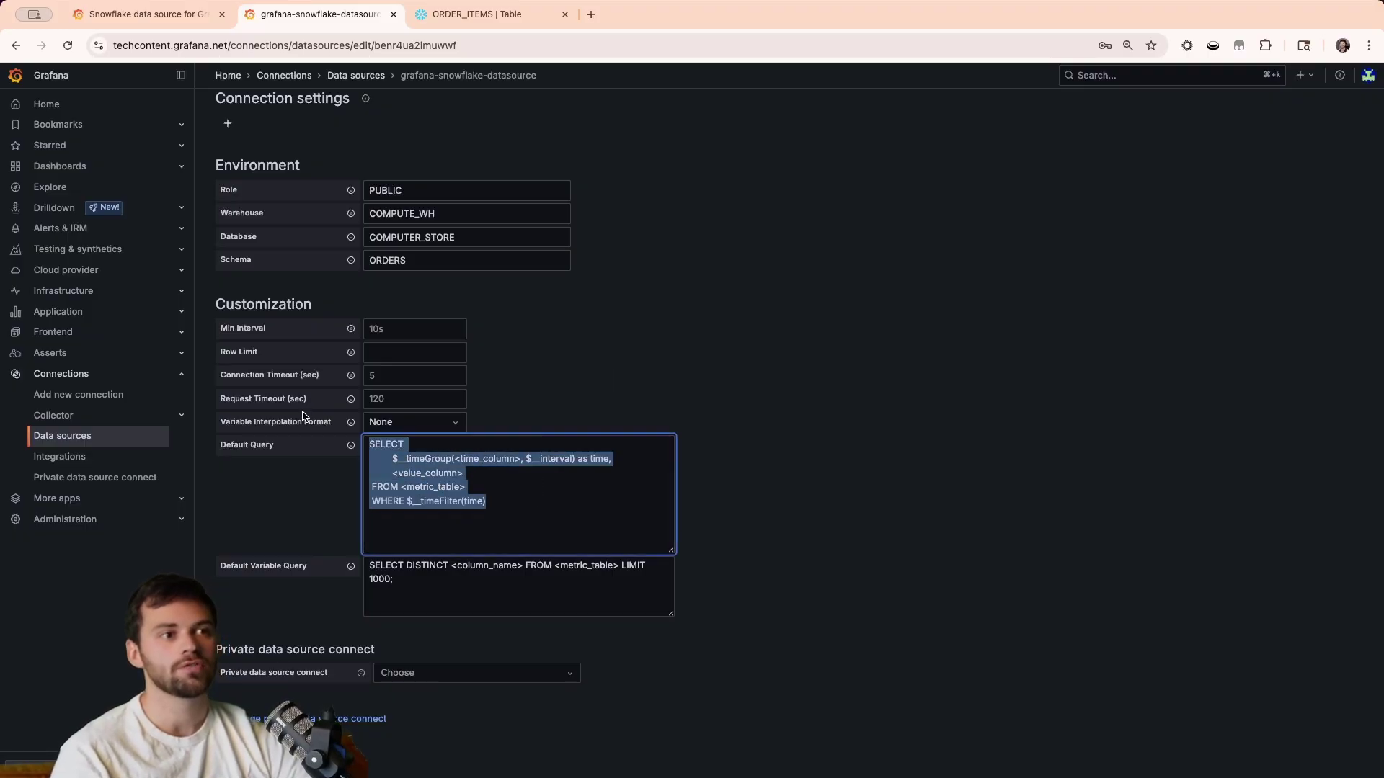
{"action": "left_click", "coordinate": [623, 403]}
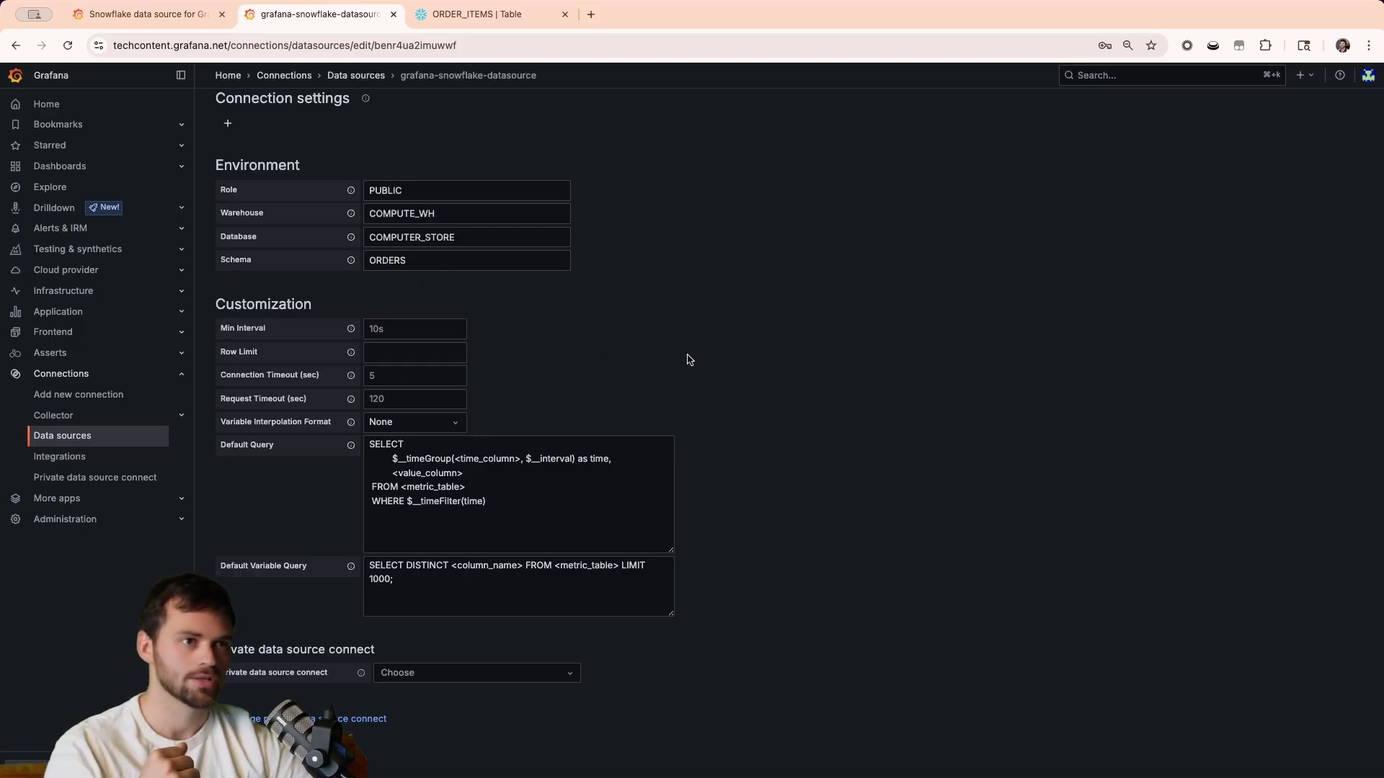
{"action": "scroll", "coordinate": [1108, 621], "scroll_direction": "up", "scroll_amount": 1}
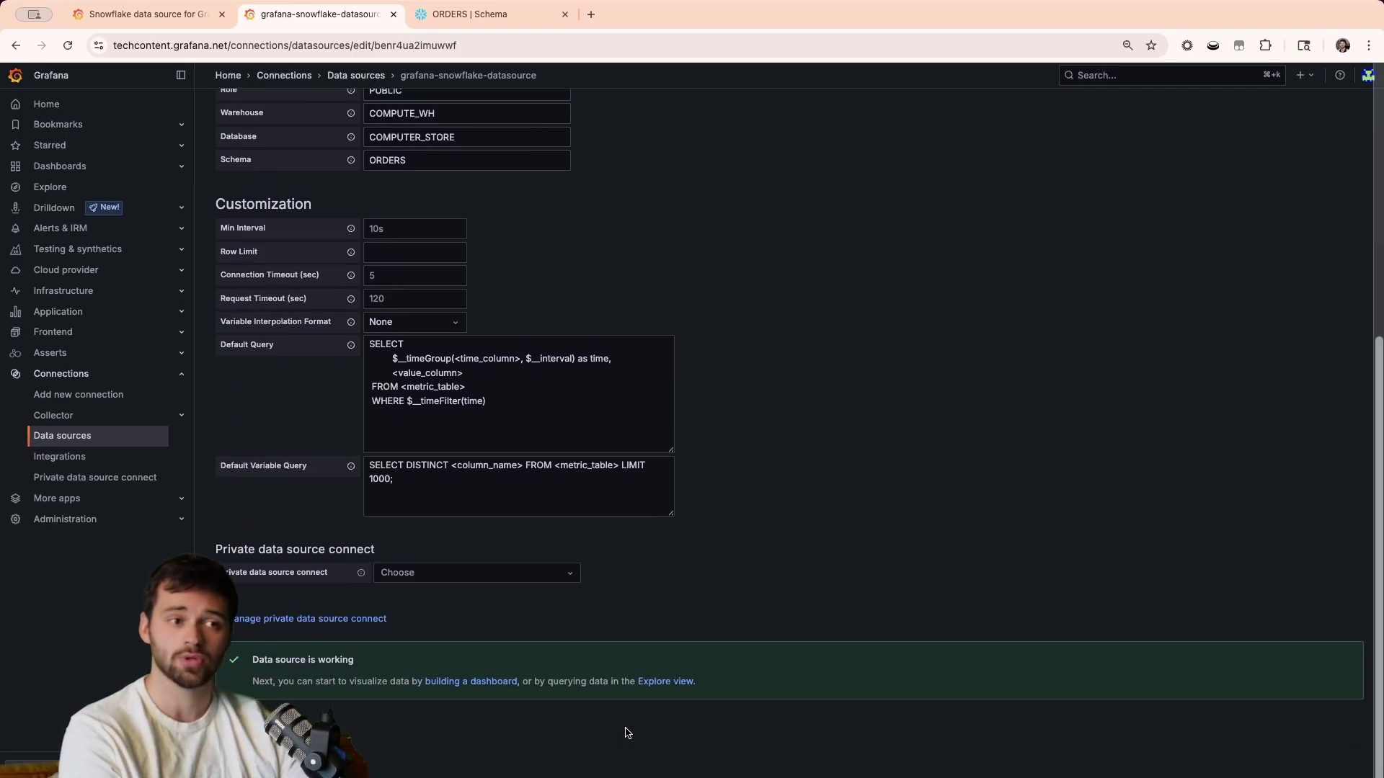
Open the Snowflake data source in Explore and clear its default query.
{"action": "left_click", "coordinate": [664, 682]}
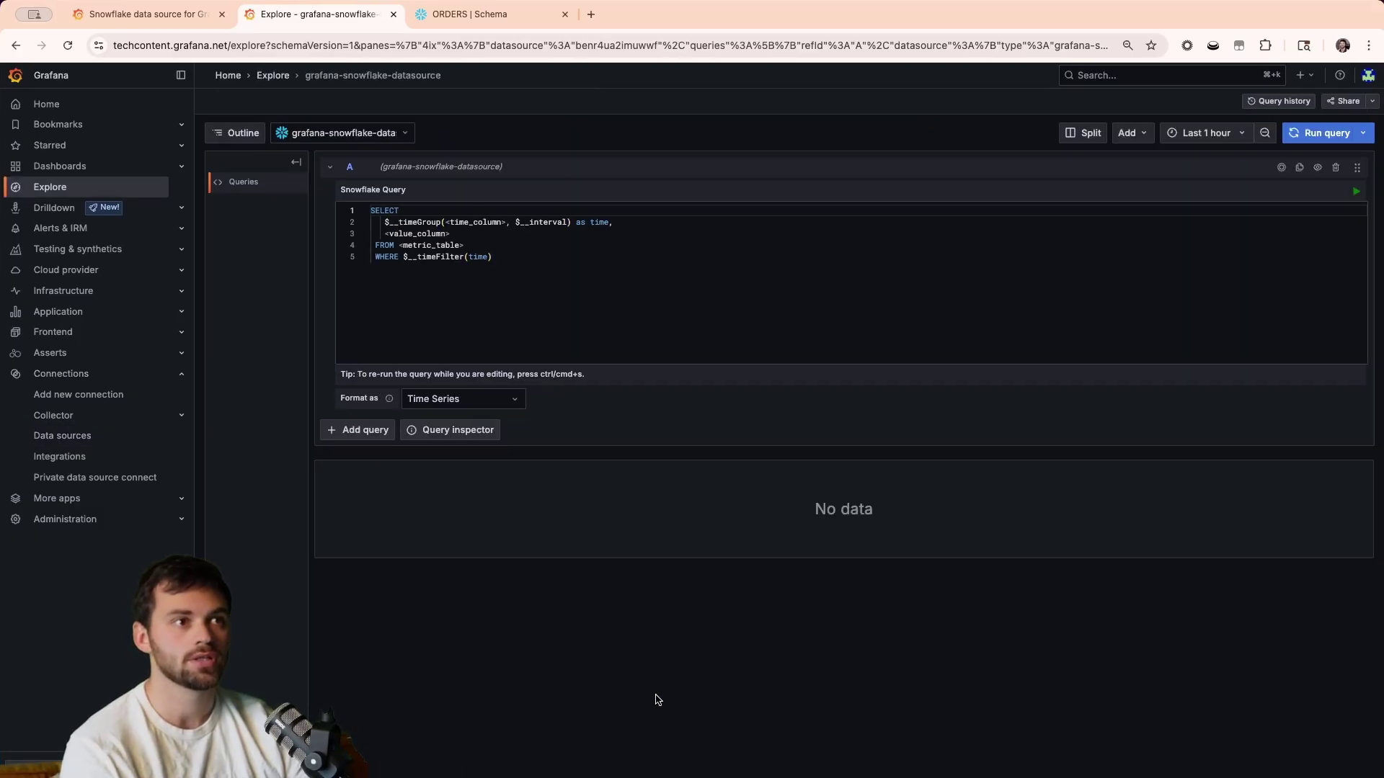
{"action": "left_click", "coordinate": [525, 253]}
{"action": "key", "text": "super+a"}
{"action": "key", "text": "BackSpace"}
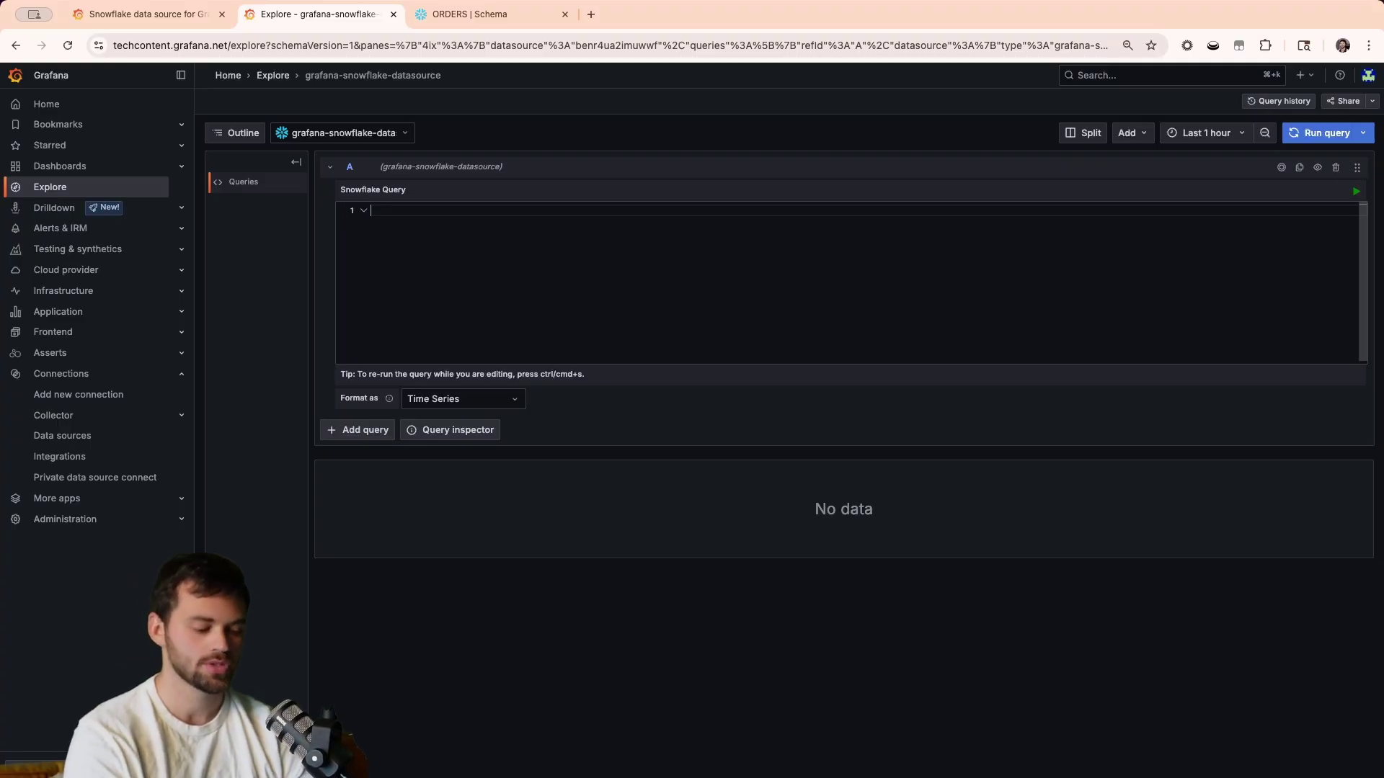
Write SELECT * FROM ORDER_ITEMS, checking the table name in the Snowflake tab.
{"action": "type", "text": "SELECT"}
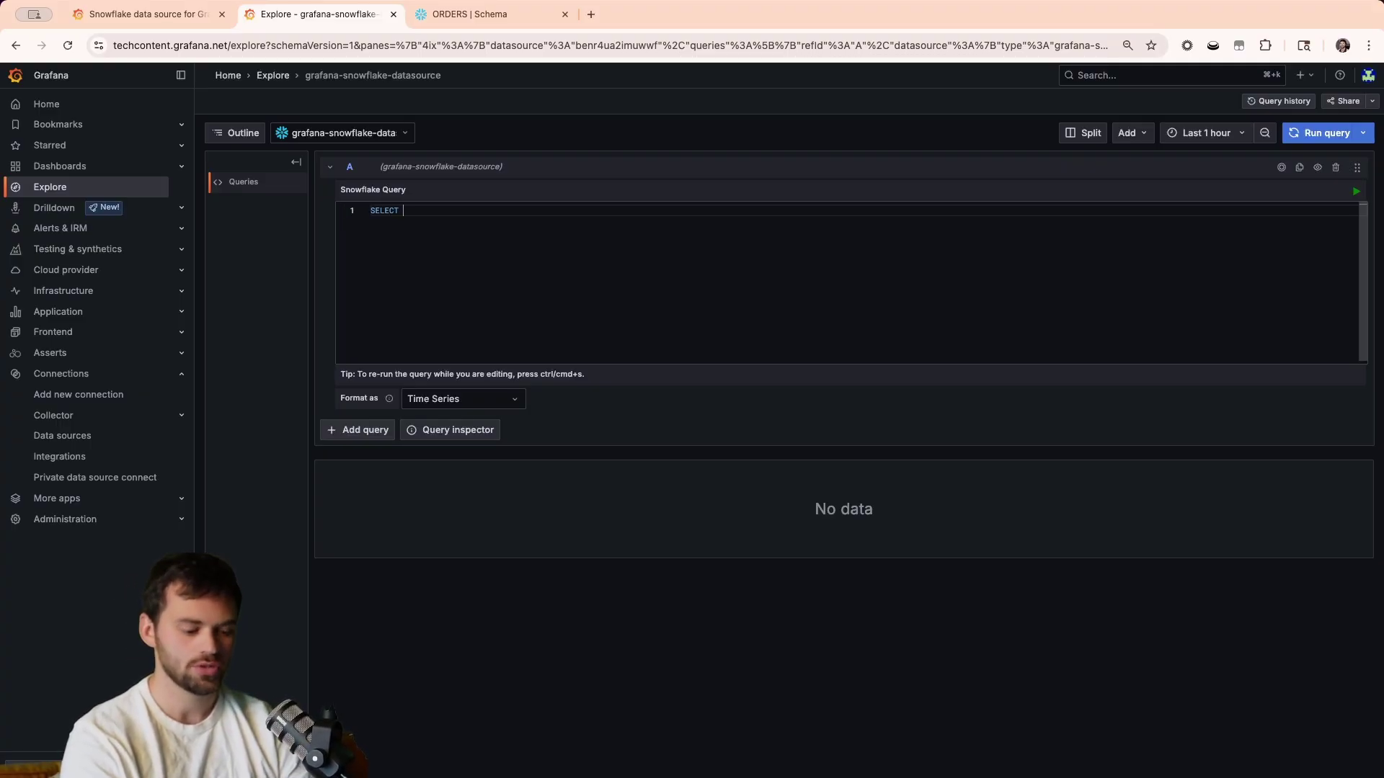
{"action": "type", "text": " *"}
{"action": "key", "text": "Return"}
{"action": "type", "text": "FROM"}
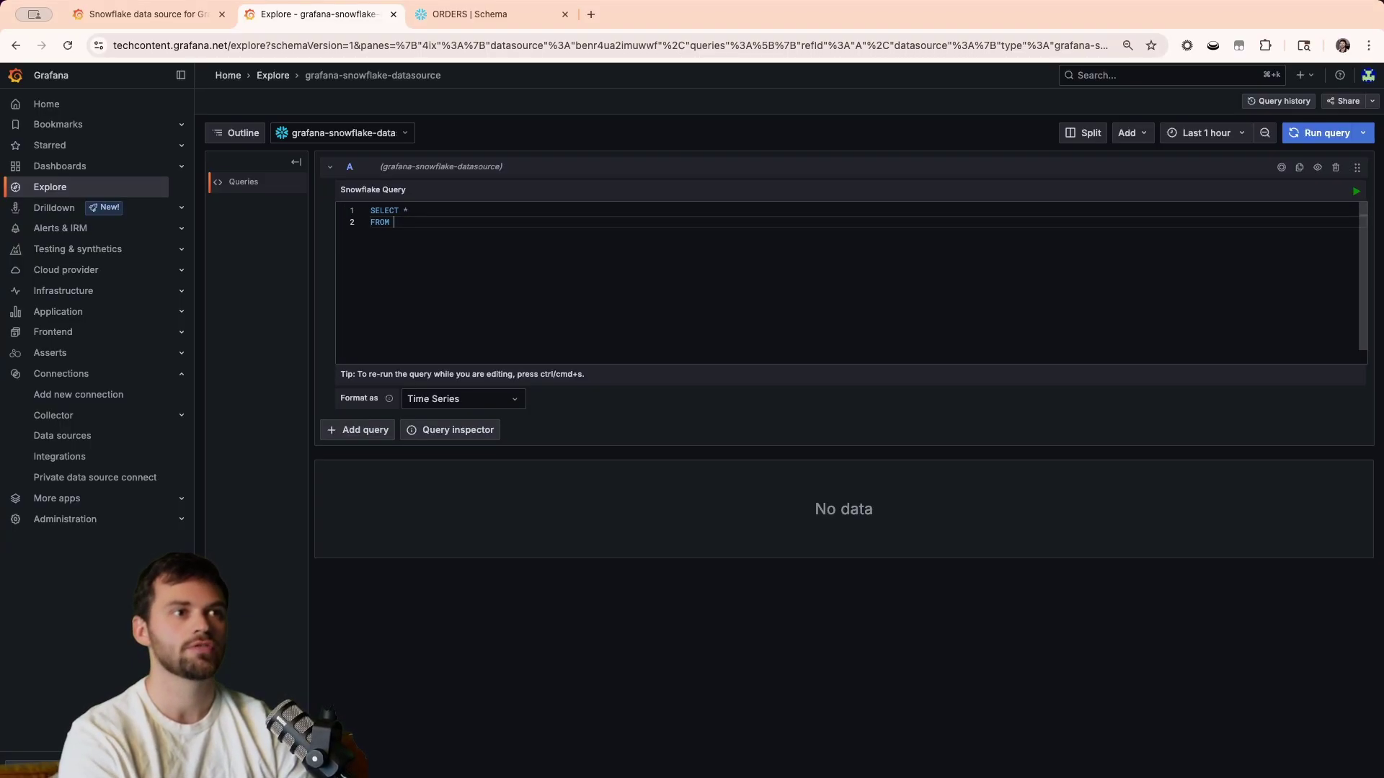
{"action": "type", "text": " ORDER_ITEMS"}
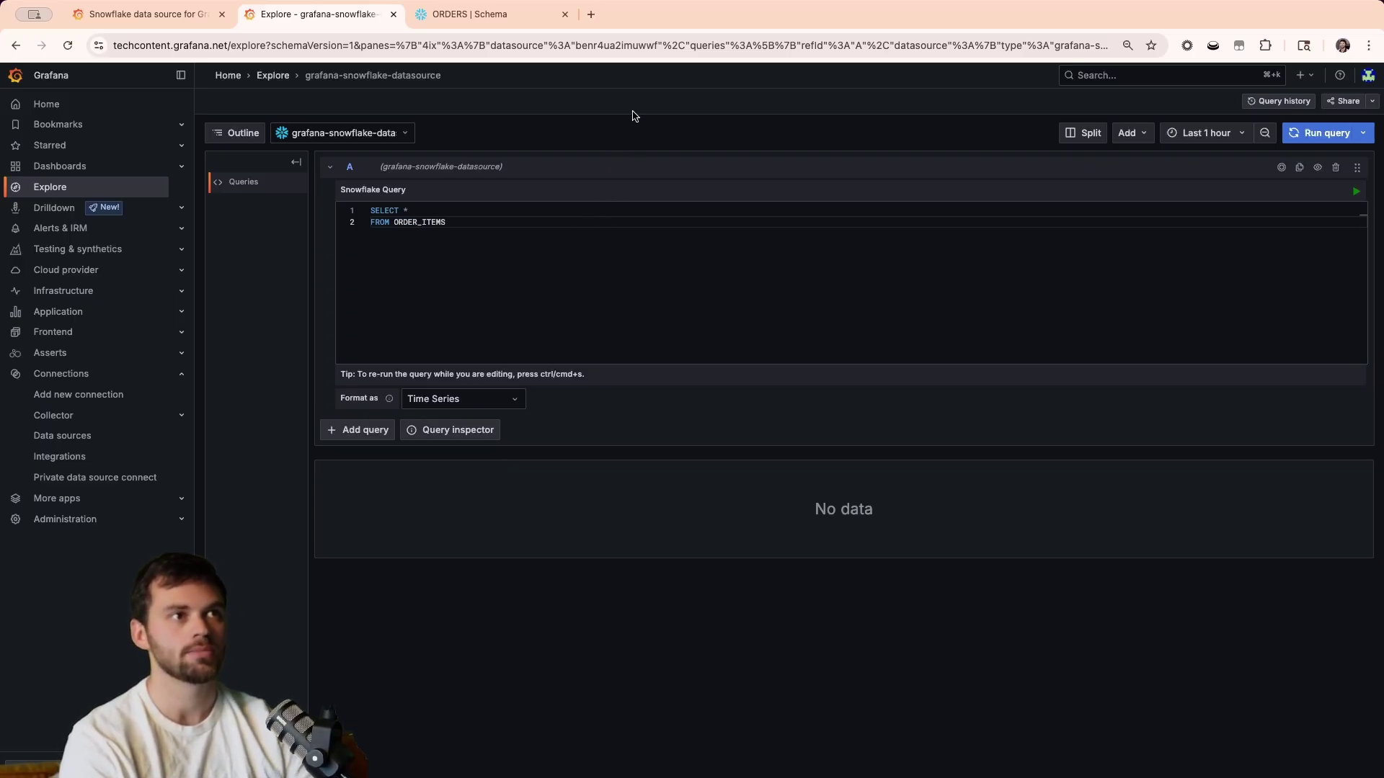
{"action": "left_click", "coordinate": [504, 24]}
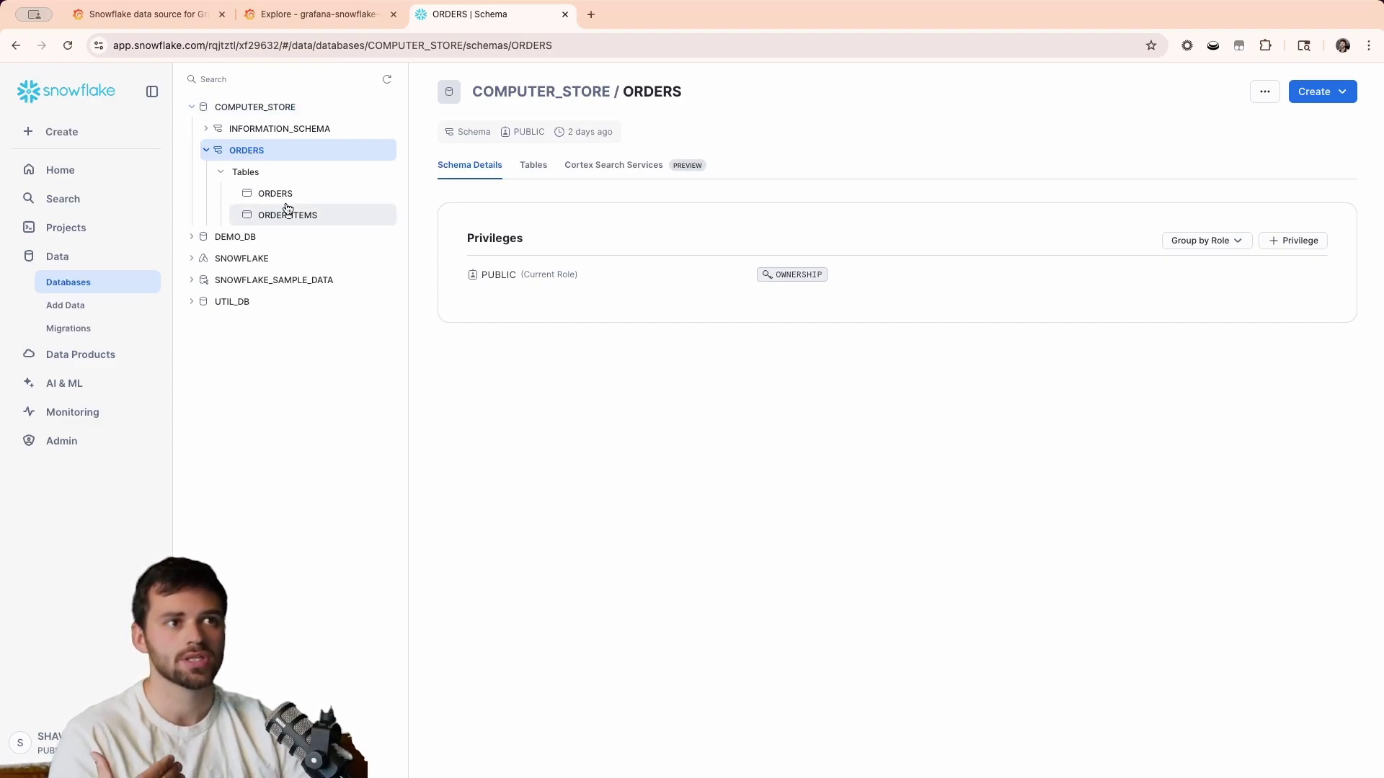
{"action": "left_click", "coordinate": [318, 16]}
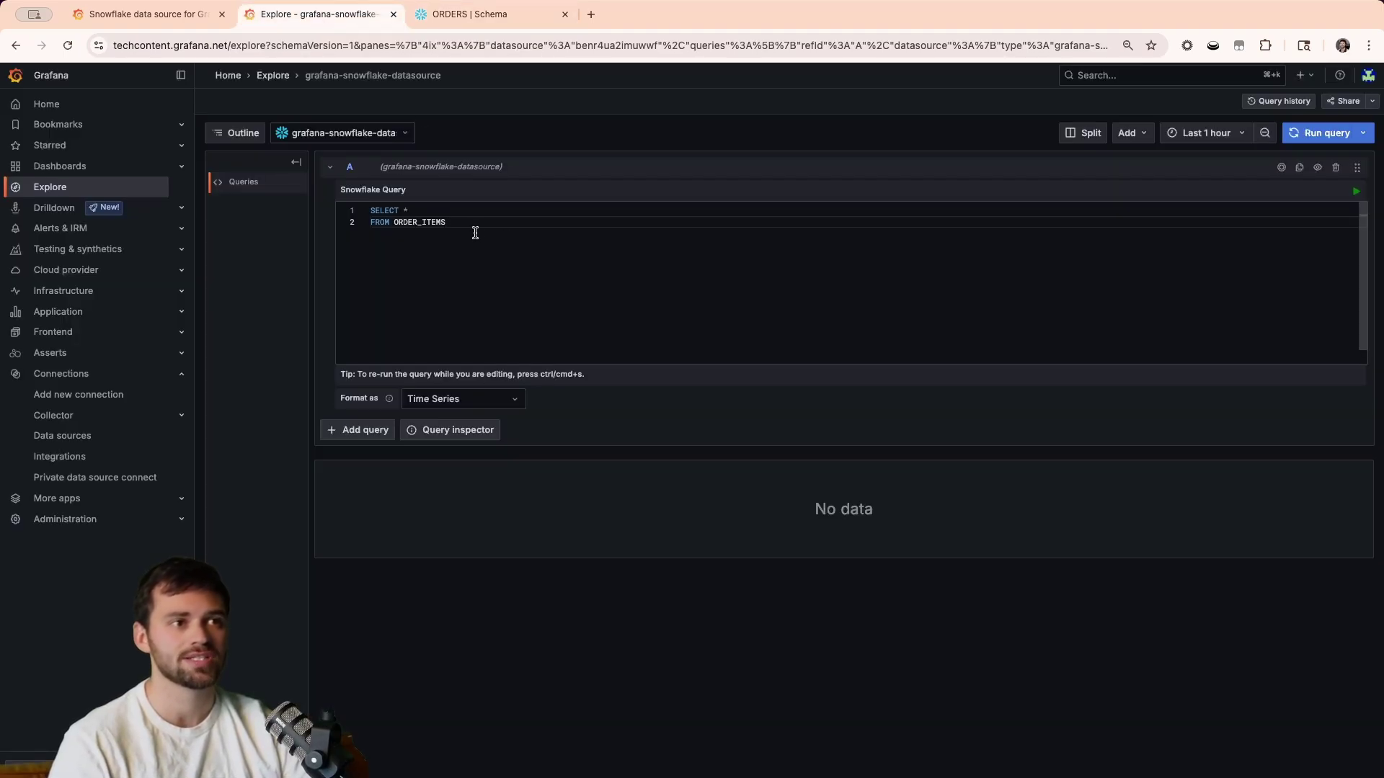
{"action": "left_click", "coordinate": [450, 24]}
{"action": "left_click", "coordinate": [321, 17]}
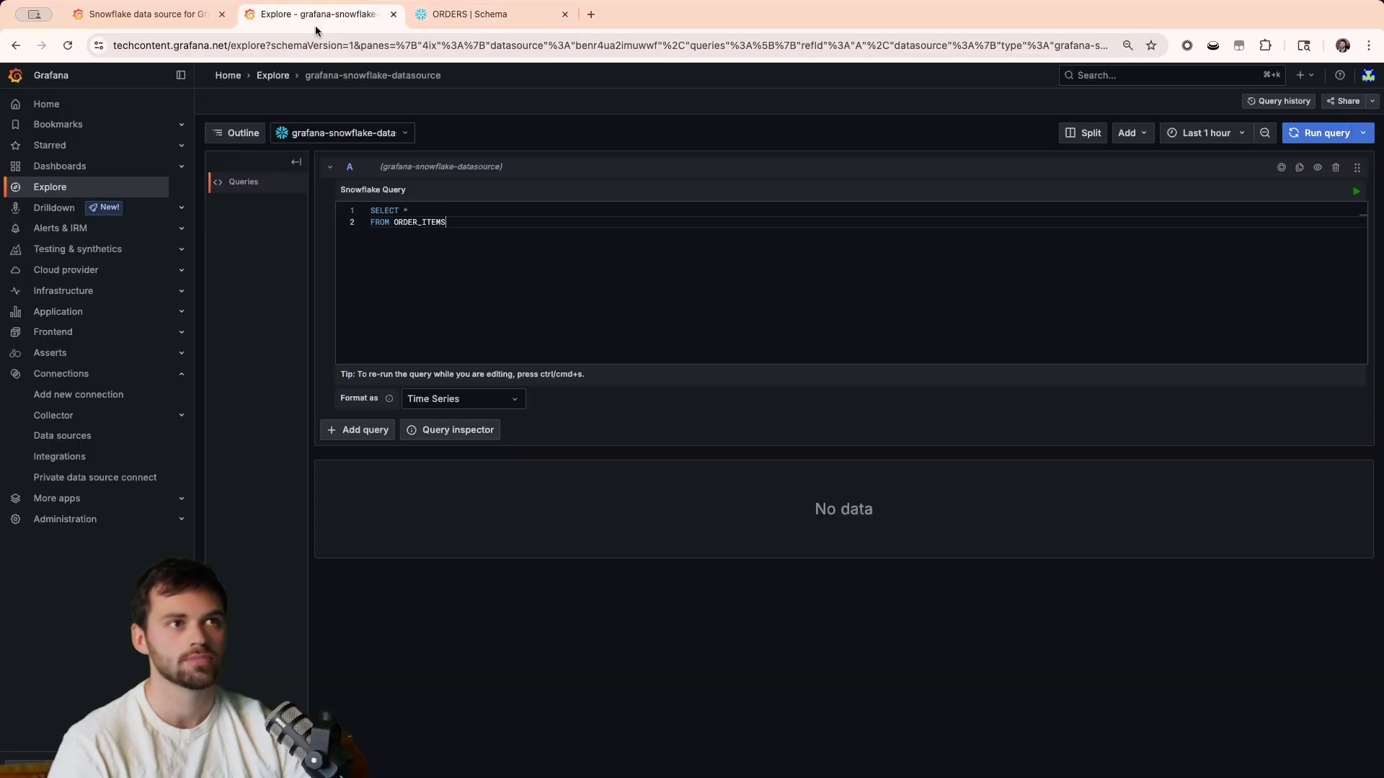
Run the ORDER_ITEMS query and change Format as from Time Series to Table.
{"action": "left_click", "coordinate": [1305, 143]}
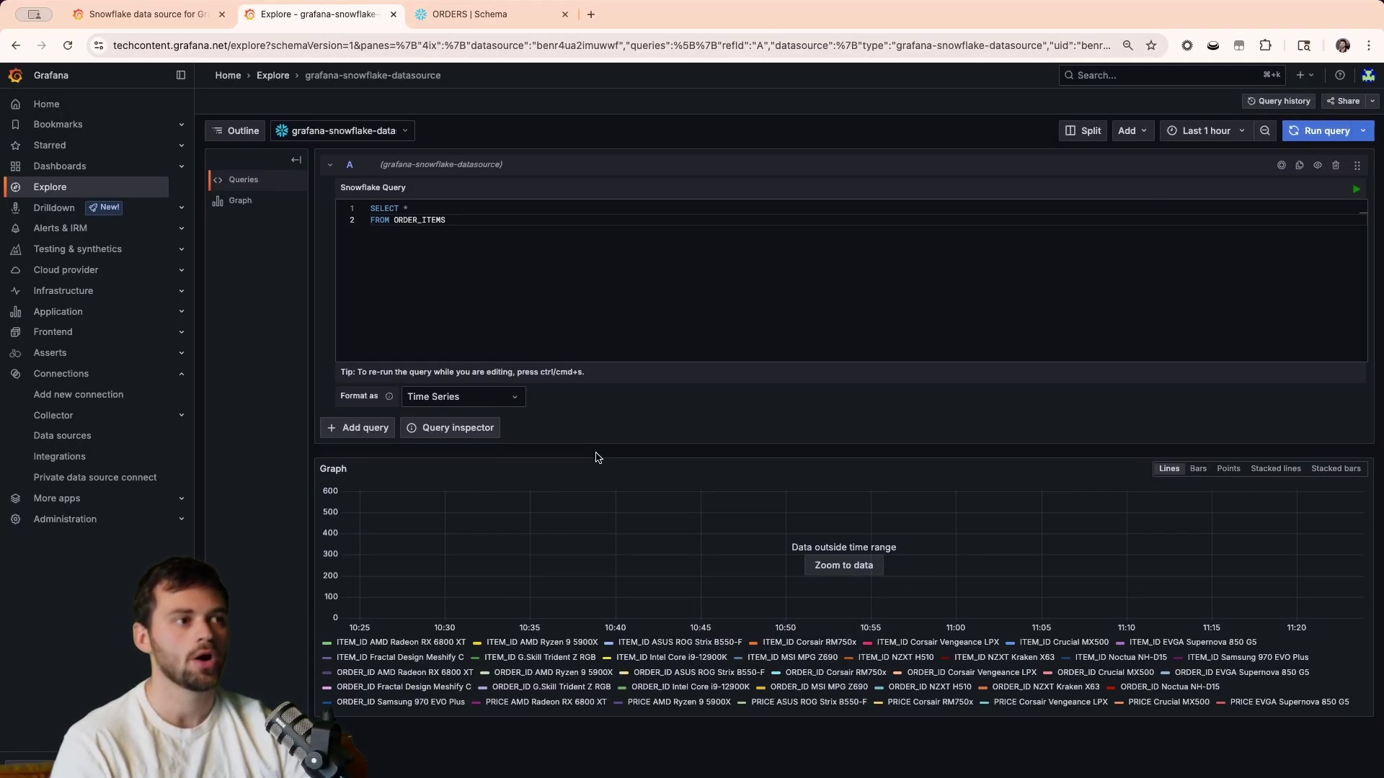
{"action": "left_click", "coordinate": [491, 402]}
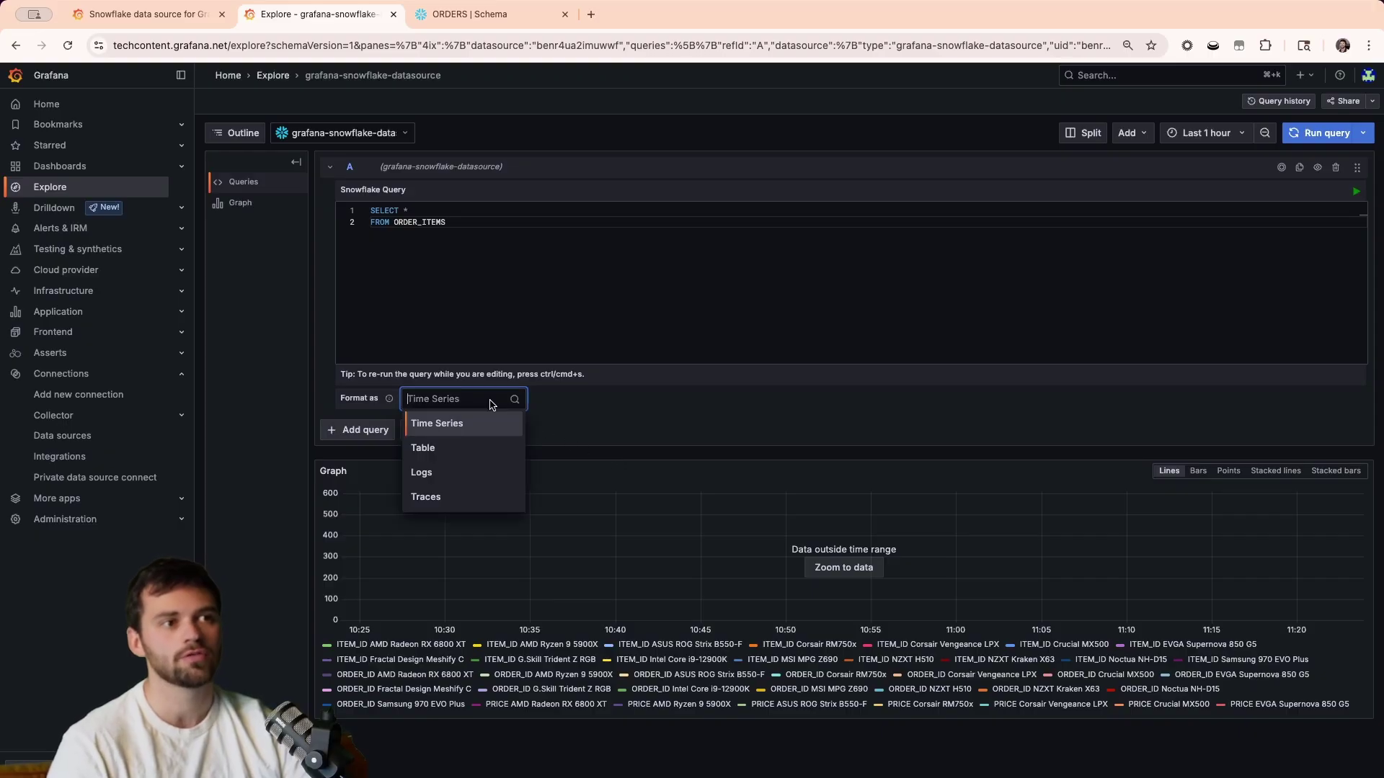
{"action": "left_click", "coordinate": [464, 450]}
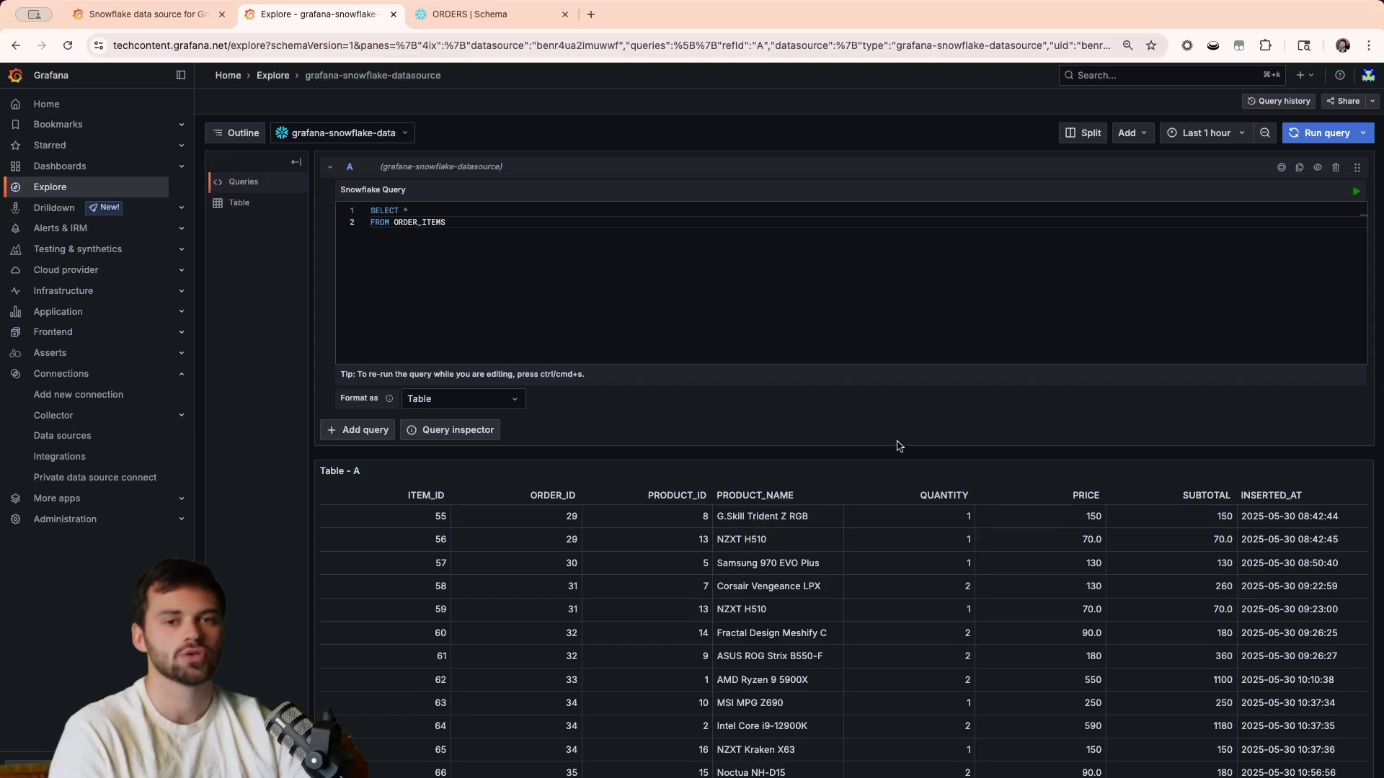
Add the ORDER_ITEMS table to a new dashboard in a new tab and stretch the panel to full width.
{"action": "left_click", "coordinate": [1132, 135]}
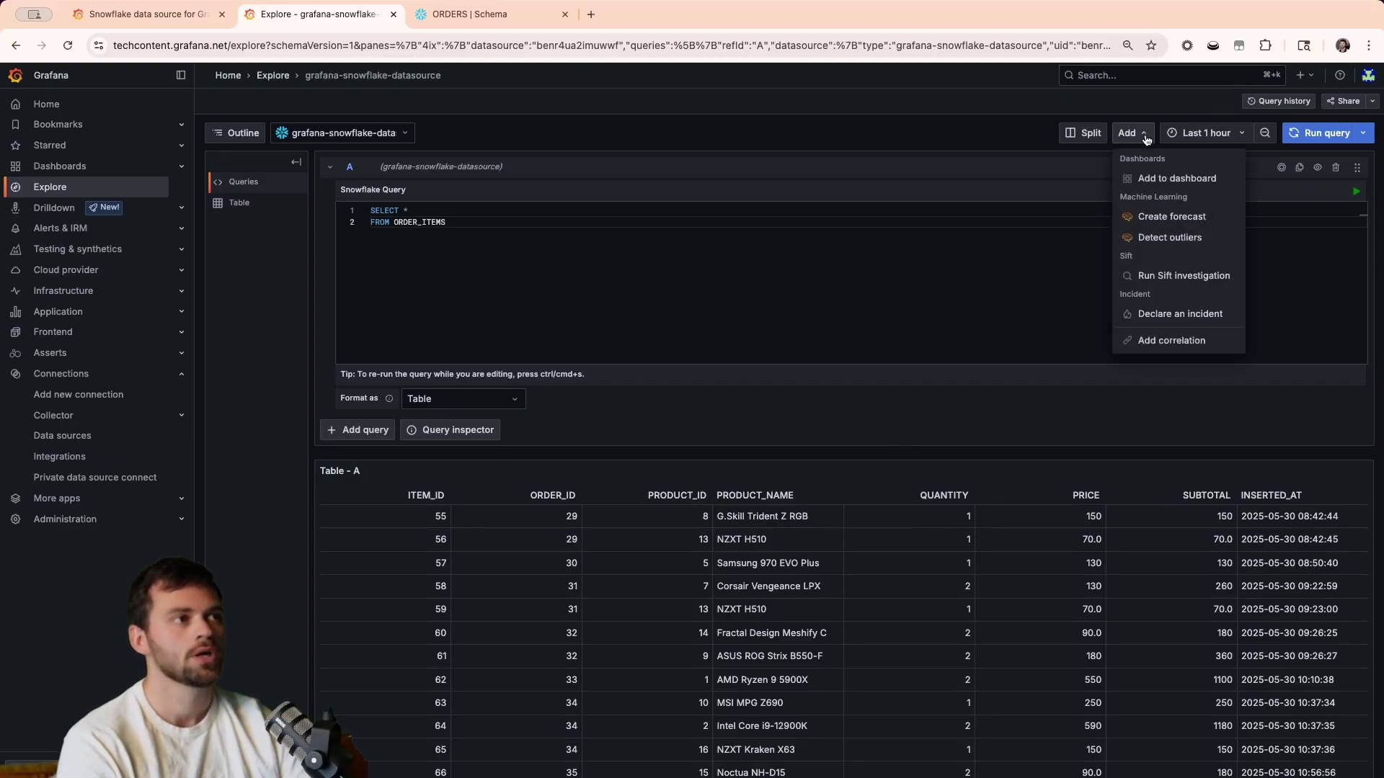
{"action": "left_click", "coordinate": [1175, 180]}
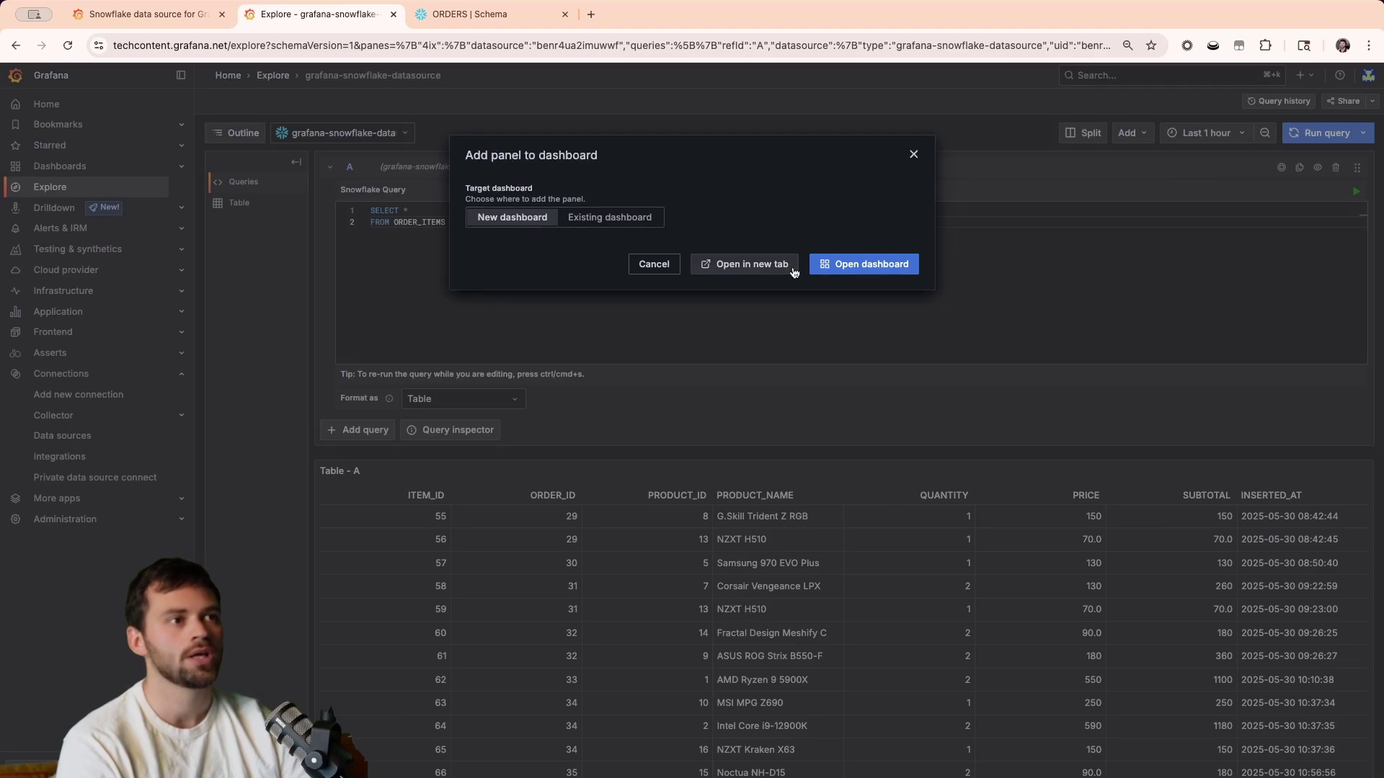
{"action": "left_click", "coordinate": [759, 268]}
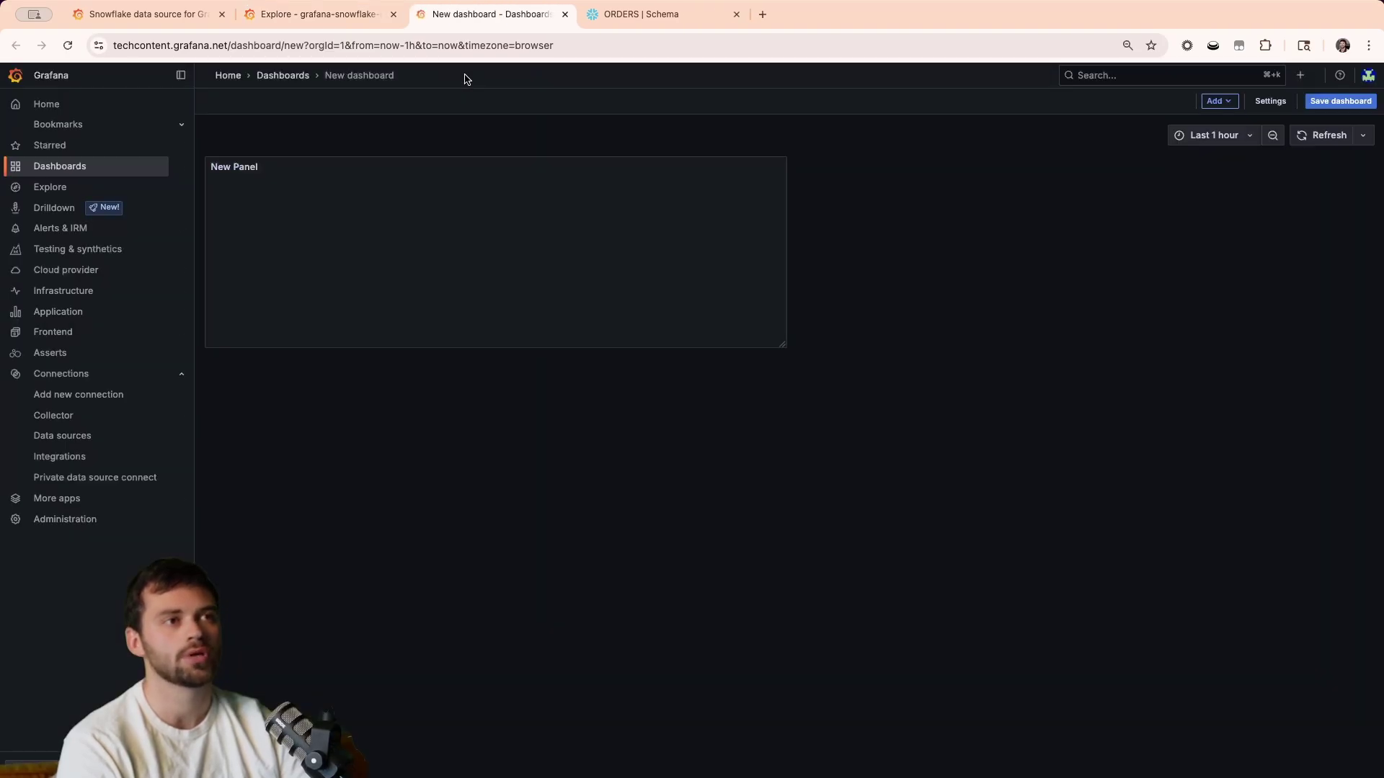
{"action": "left_click_drag", "start_coordinate": [785, 348], "coordinate": [1352, 521]}
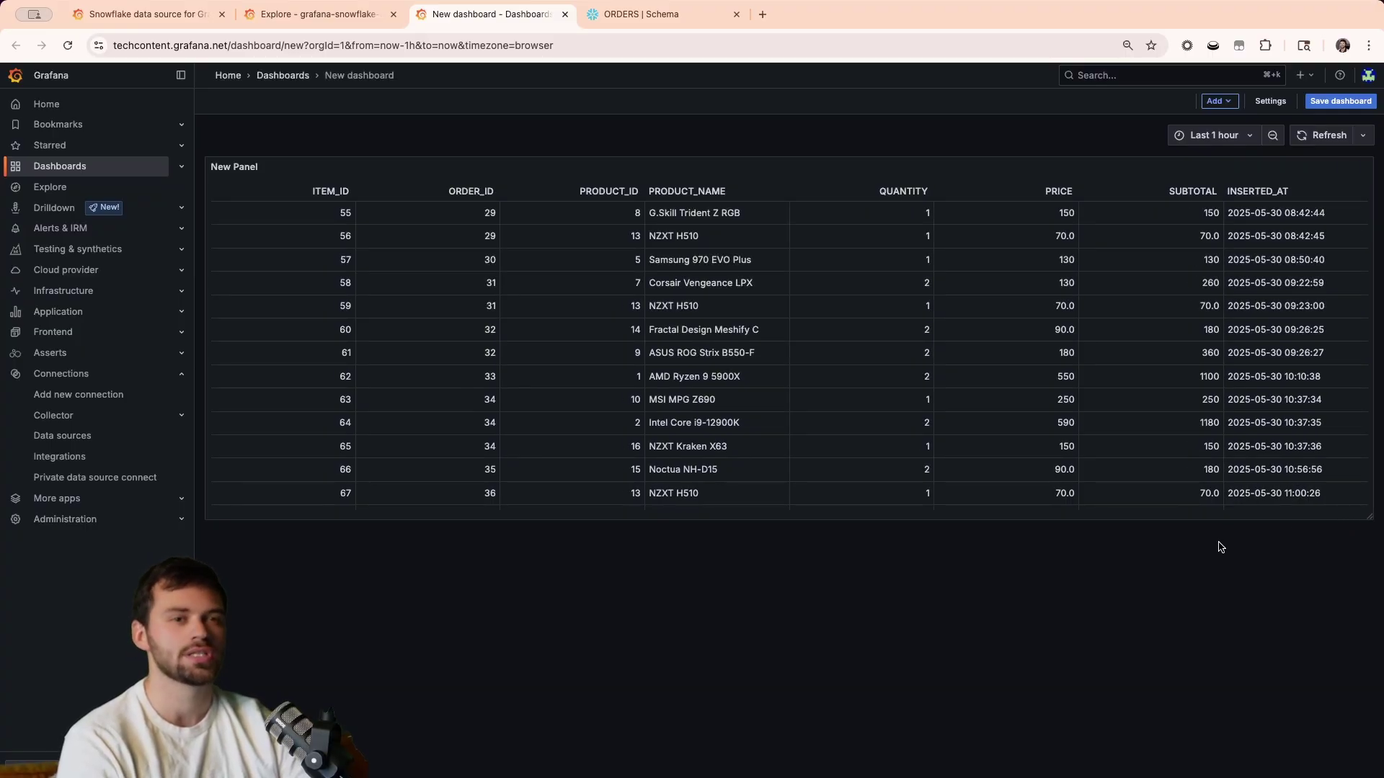
{"action": "mouse_move", "coordinate": [1234, 173]}
{"action": "left_mouse_down"}
{"action": "mouse_move", "coordinate": [1234, 353]}
{"action": "mouse_move", "coordinate": [1233, 167]}
{"action": "left_mouse_up"}
Add a new visualization panel using the Snowflake data source.
{"action": "left_click", "coordinate": [1230, 104]}
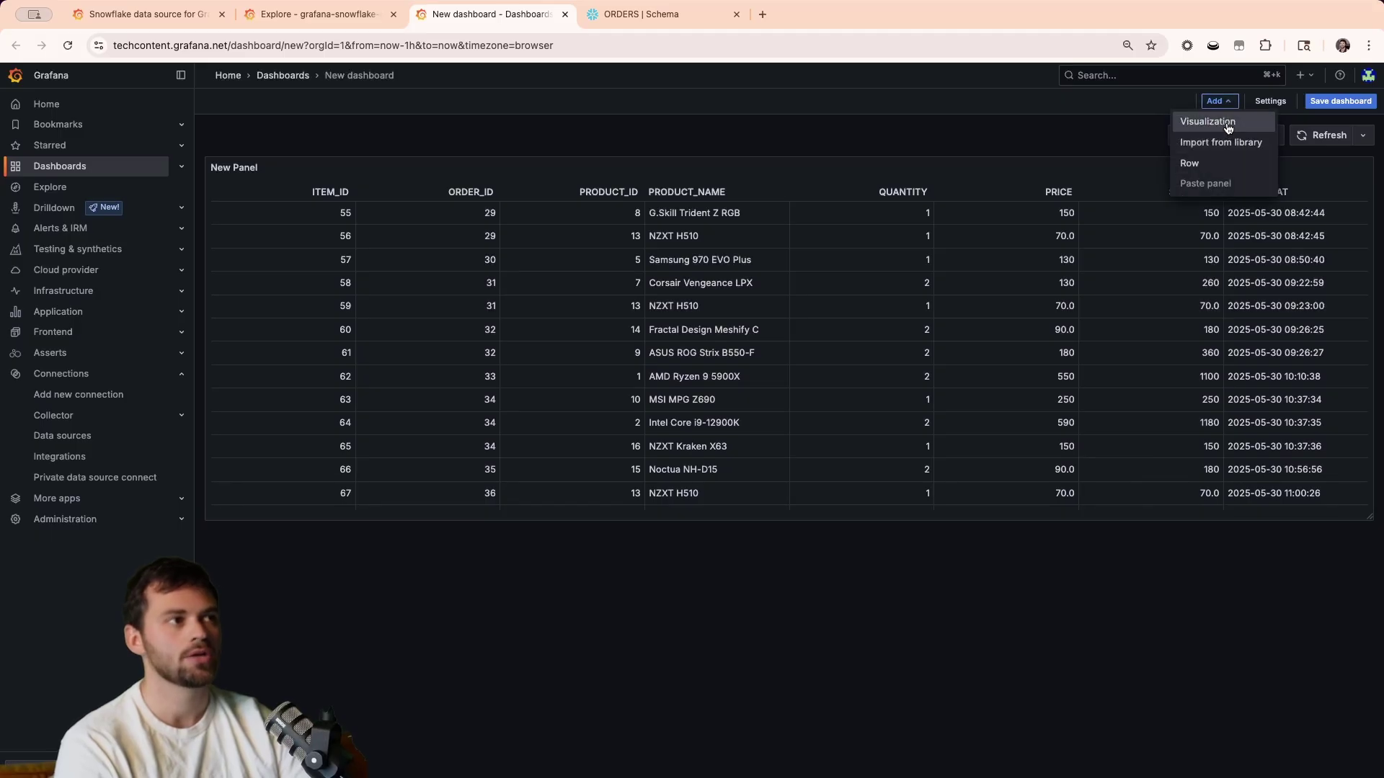
{"action": "left_click", "coordinate": [1224, 121]}
{"action": "left_click", "coordinate": [288, 522]}
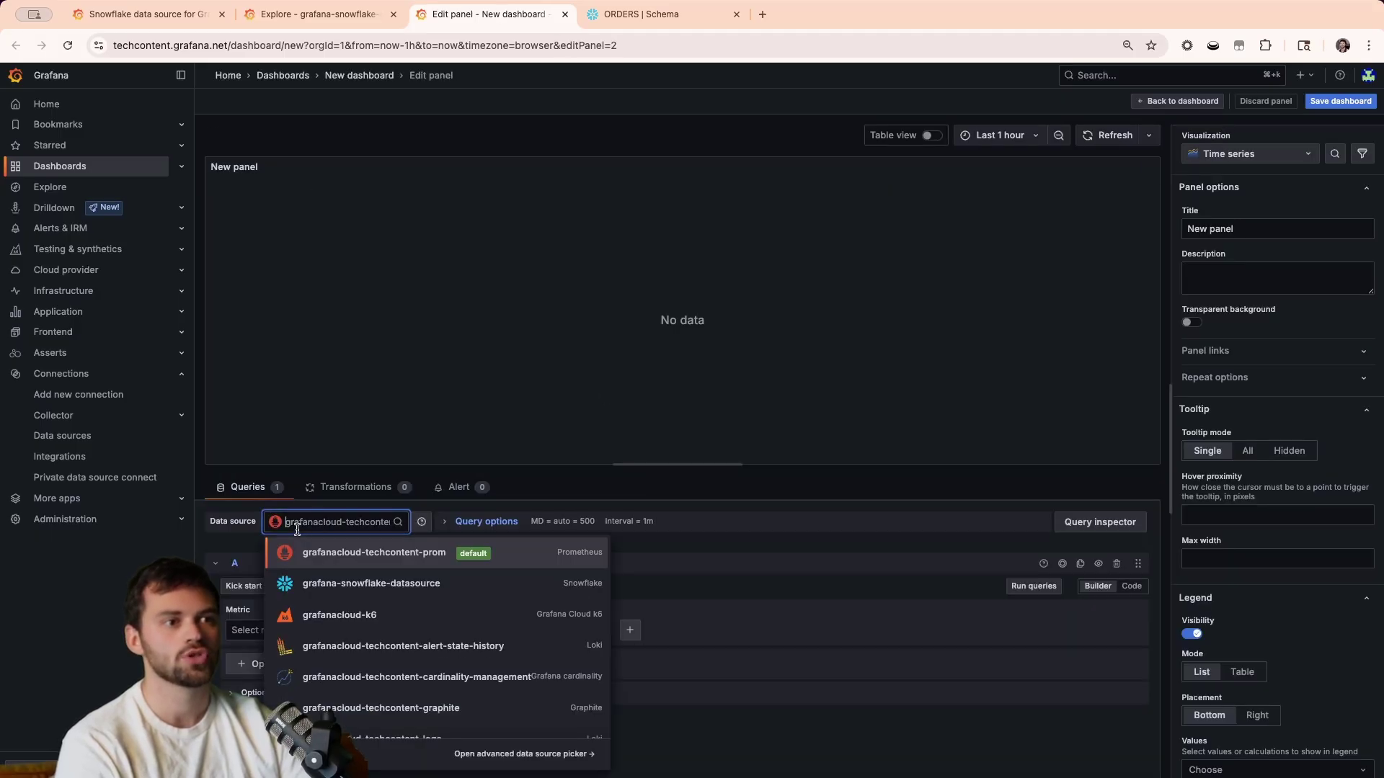
{"action": "left_click", "coordinate": [345, 588]}
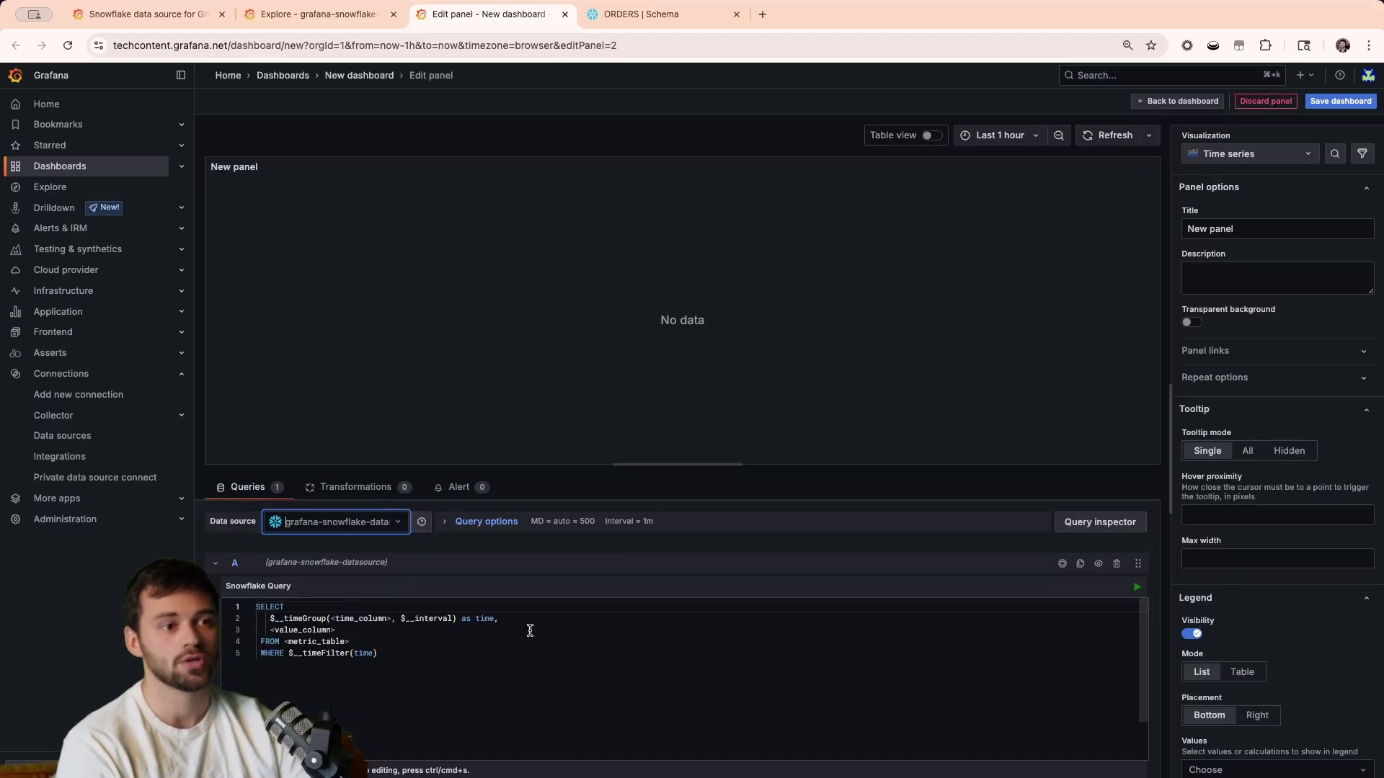
Delete the panel's default SQL template and go back to the dashboard.
{"action": "left_click", "coordinate": [384, 643]}
{"action": "double_click", "coordinate": [302, 630]}
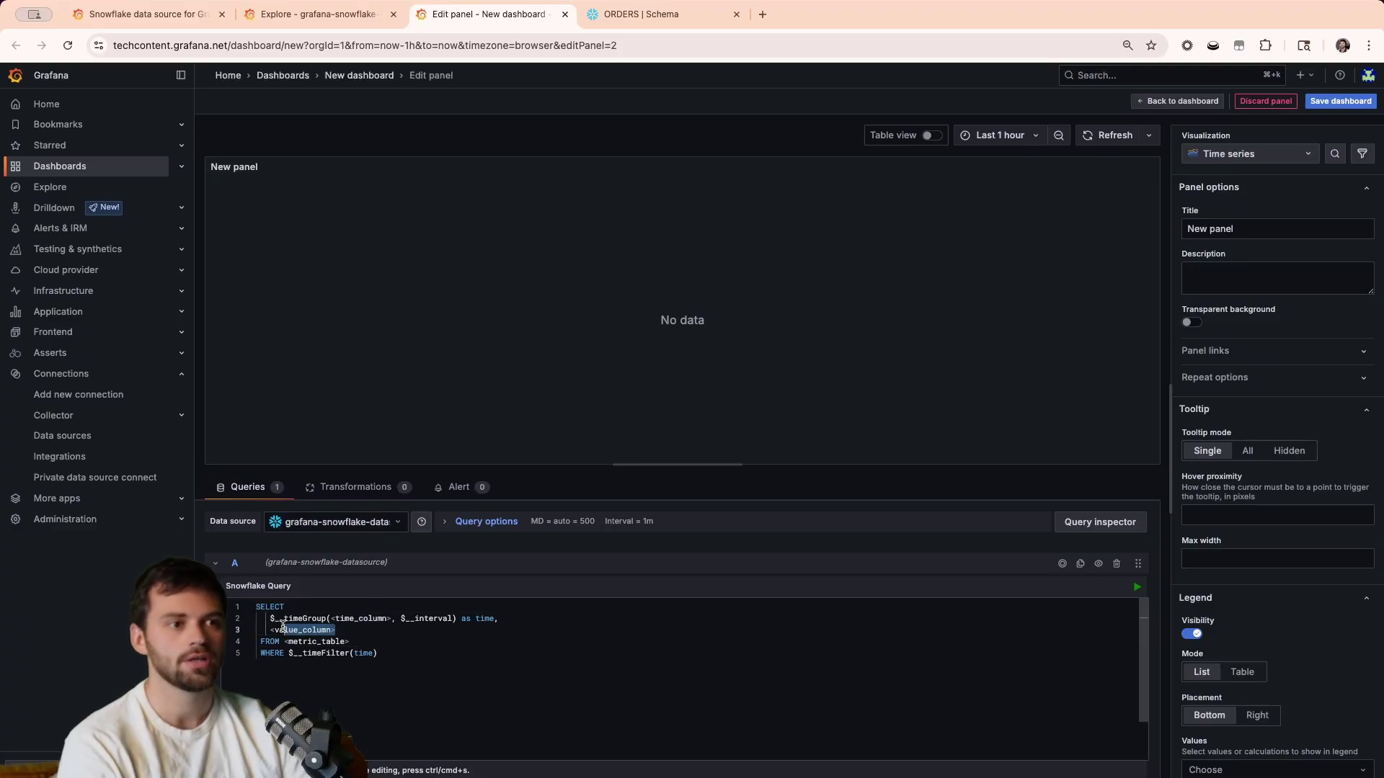
{"action": "left_click", "coordinate": [494, 683]}
{"action": "key", "text": "super+a"}
{"action": "key", "text": "BackSpace"}
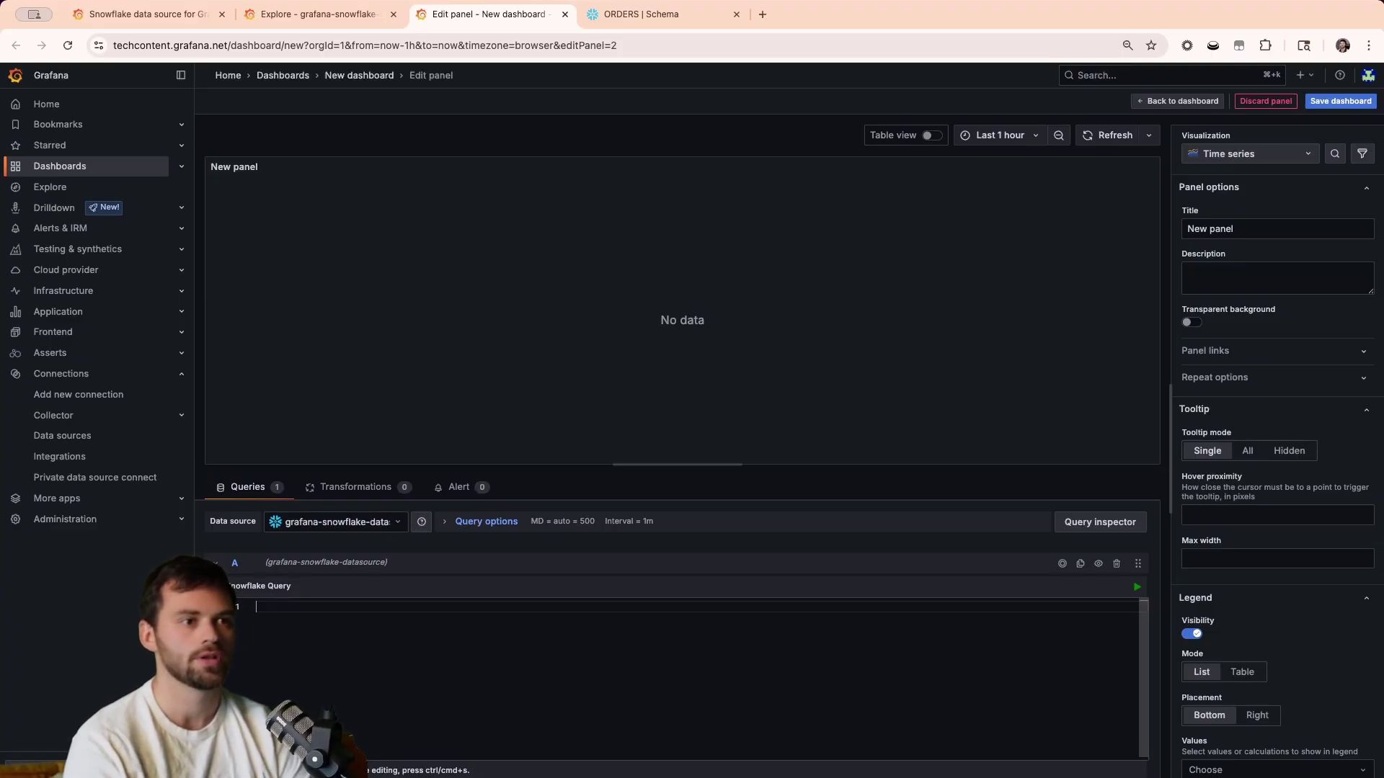
{"action": "left_click", "coordinate": [1191, 101]}
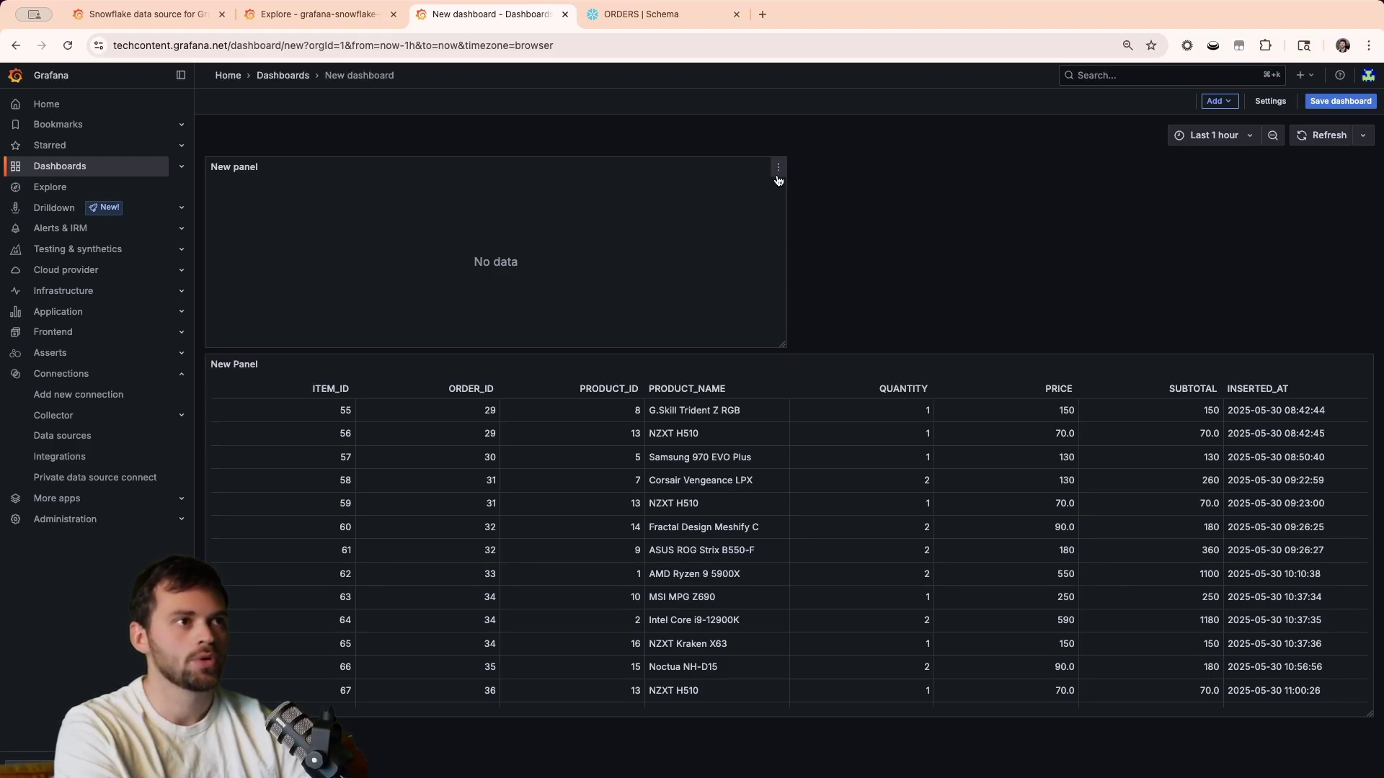
Edit the empty panel, enter SELECT SUM(SUBTOTAL) FROM ORDER_ITEMS, and run it.
{"action": "left_click", "coordinate": [778, 167]}
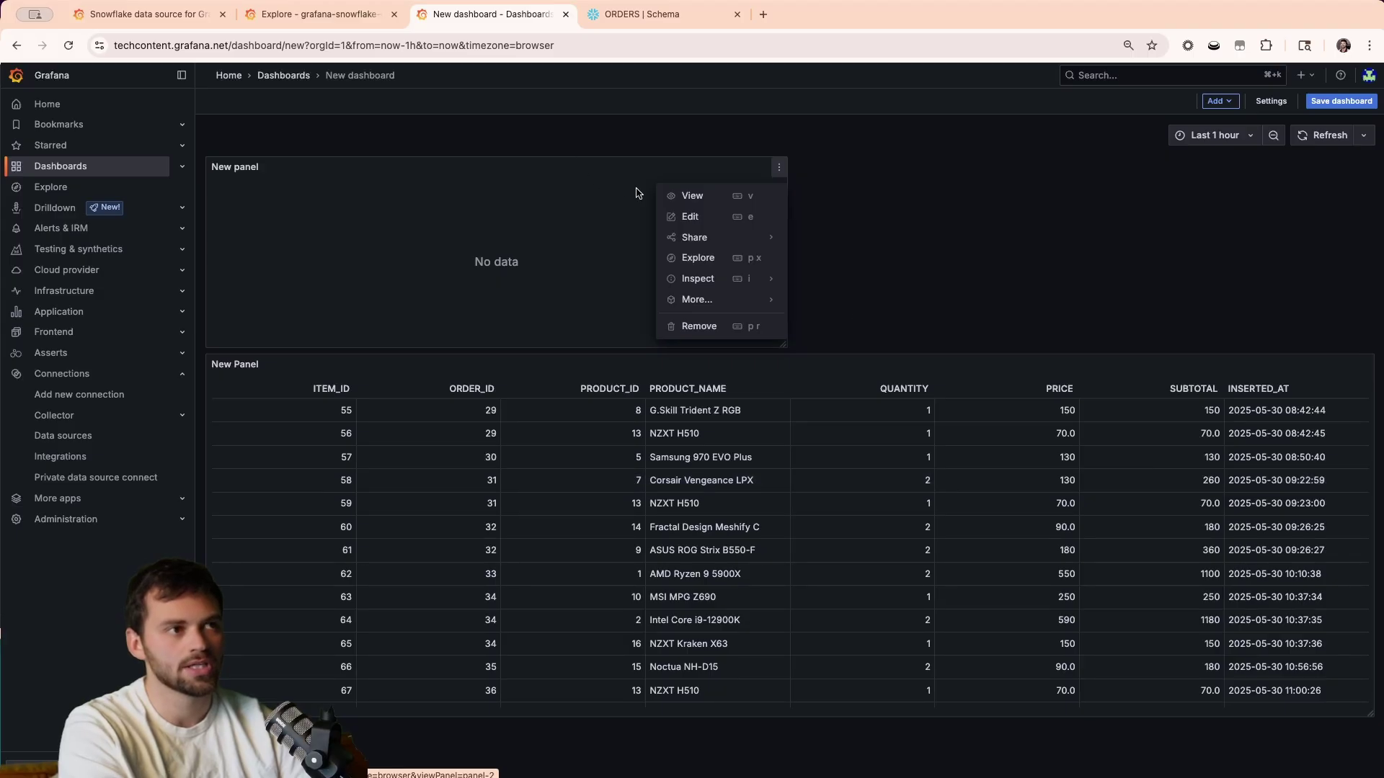
{"action": "left_click", "coordinate": [705, 222]}
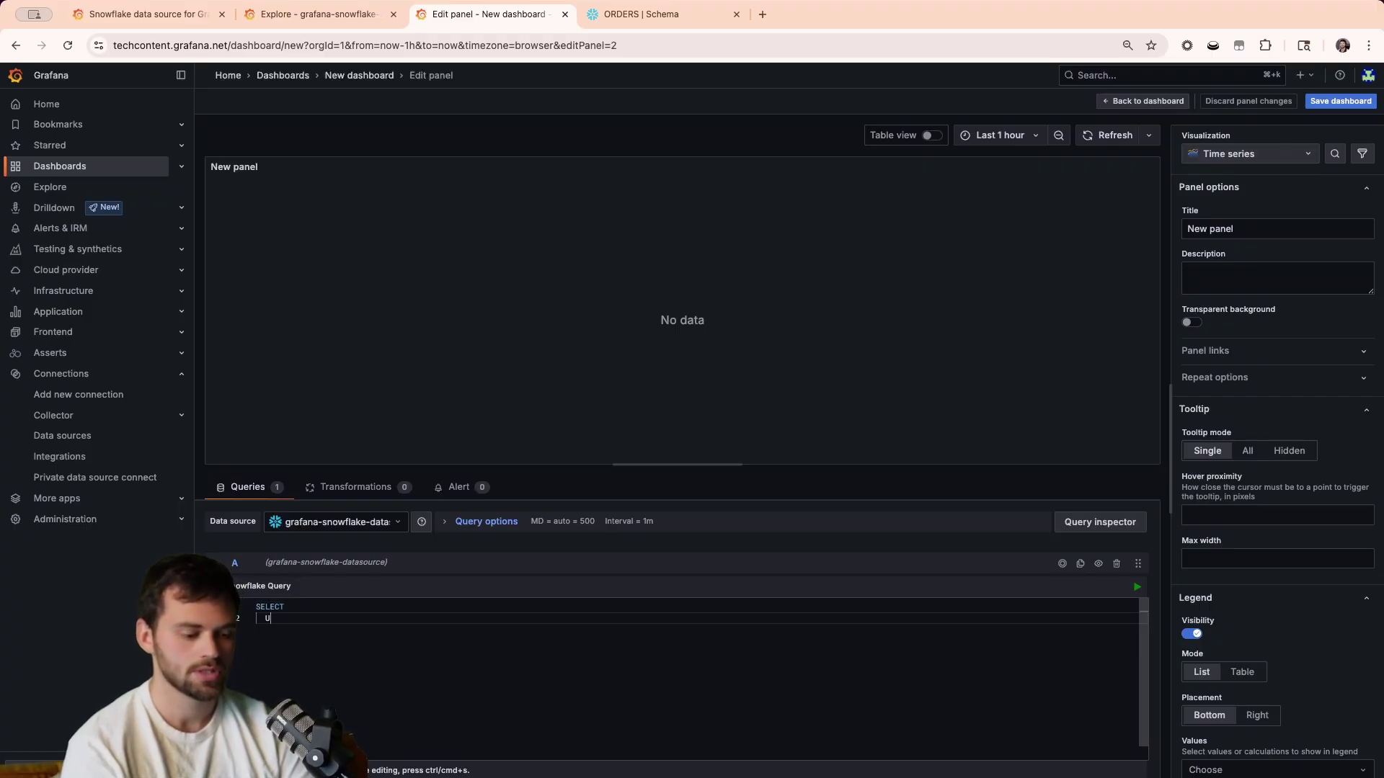
{"action": "type", "text": "M"}
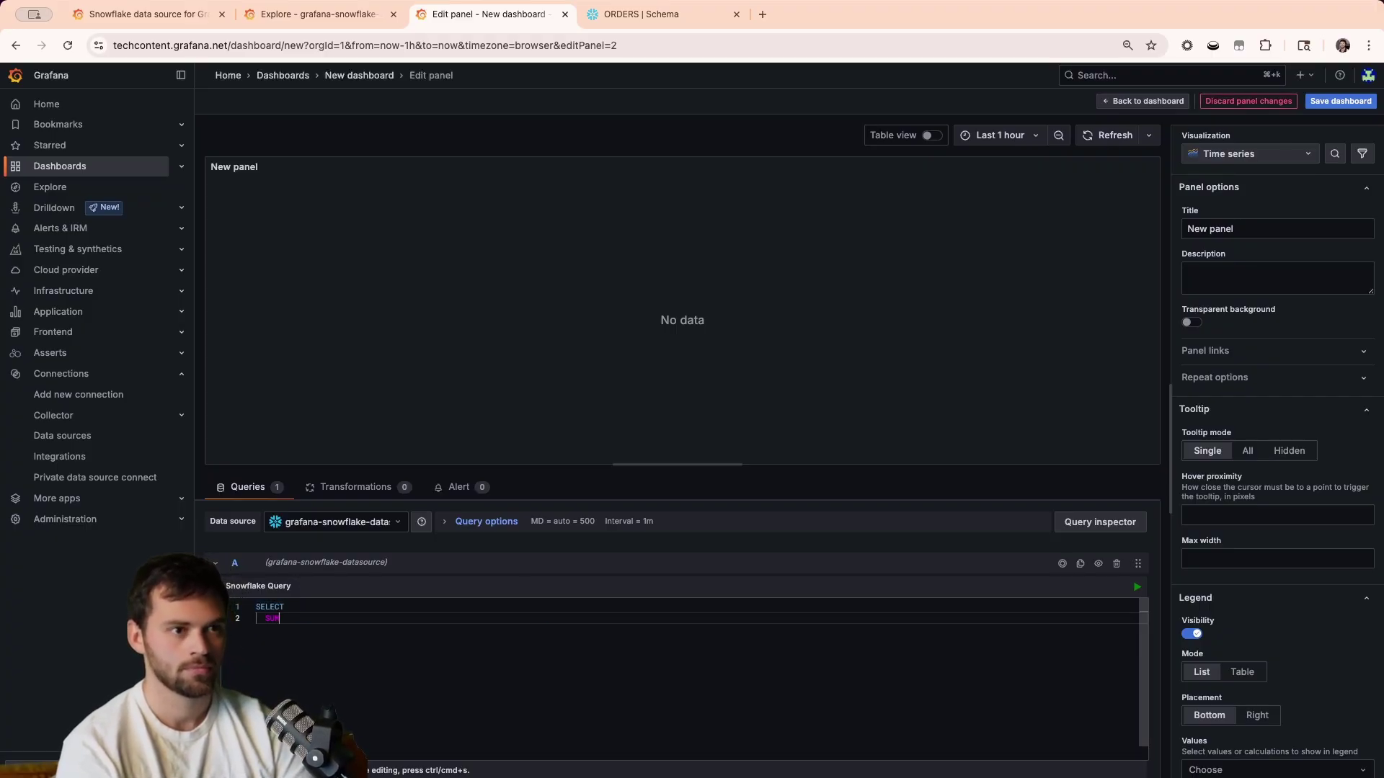
{"action": "type", "text": "(SUBTOTAL) F"}
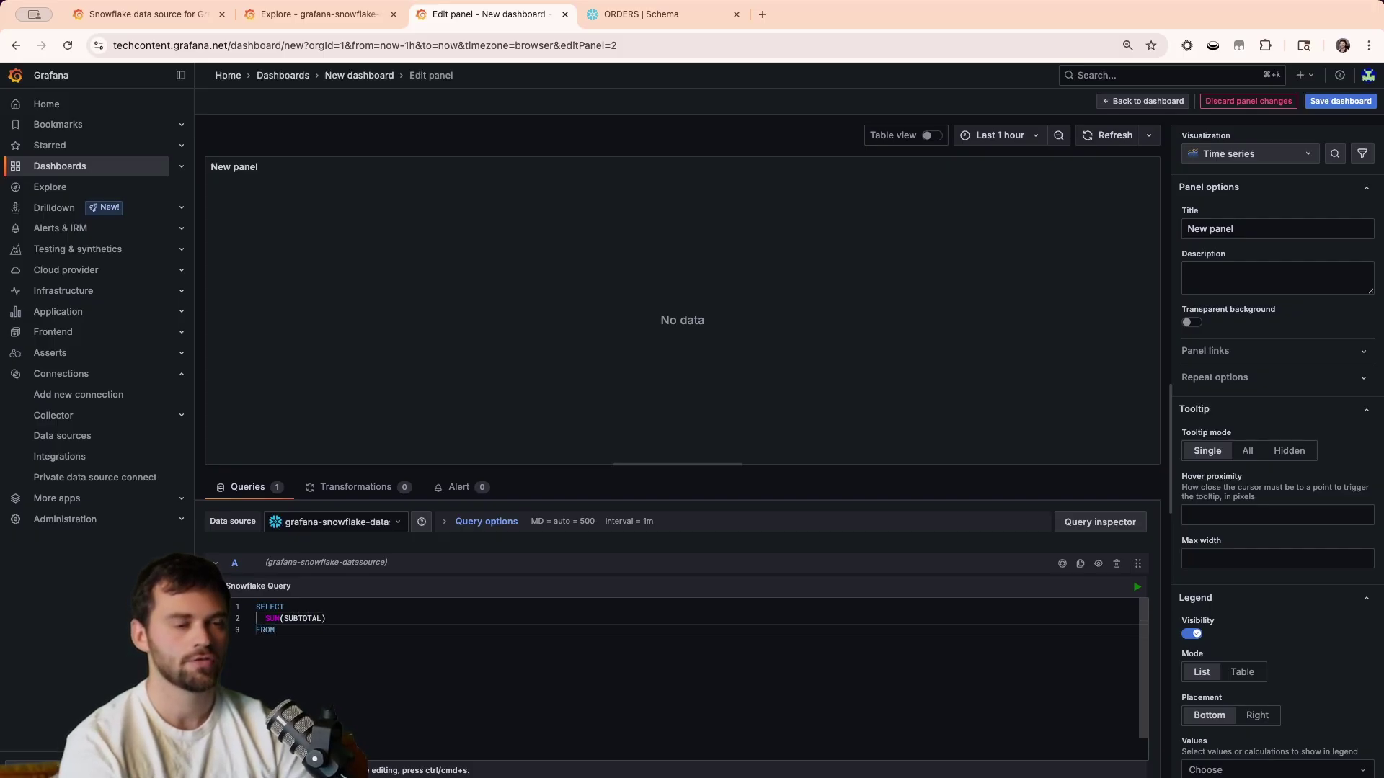
{"action": "type", "text": "ROM ORDSE"}
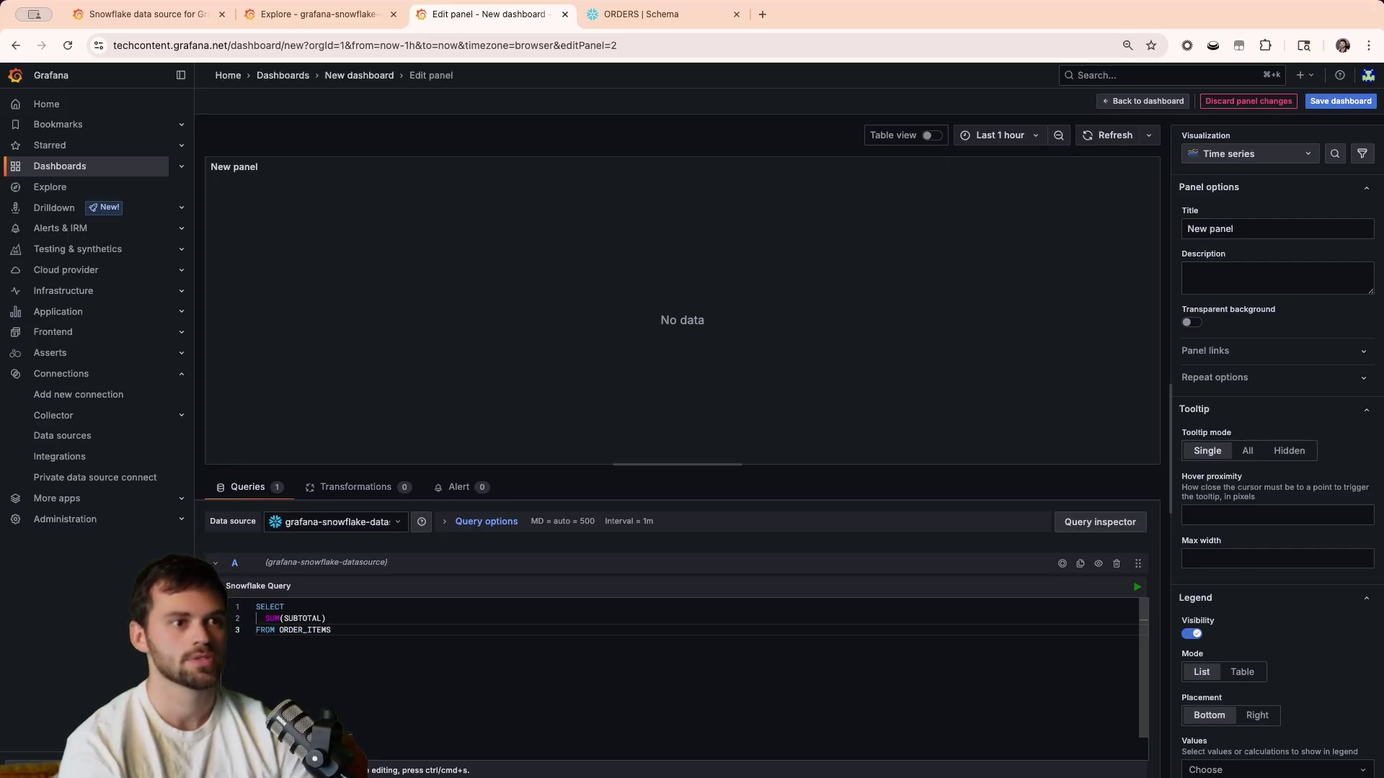
{"action": "left_click", "coordinate": [1136, 588]}
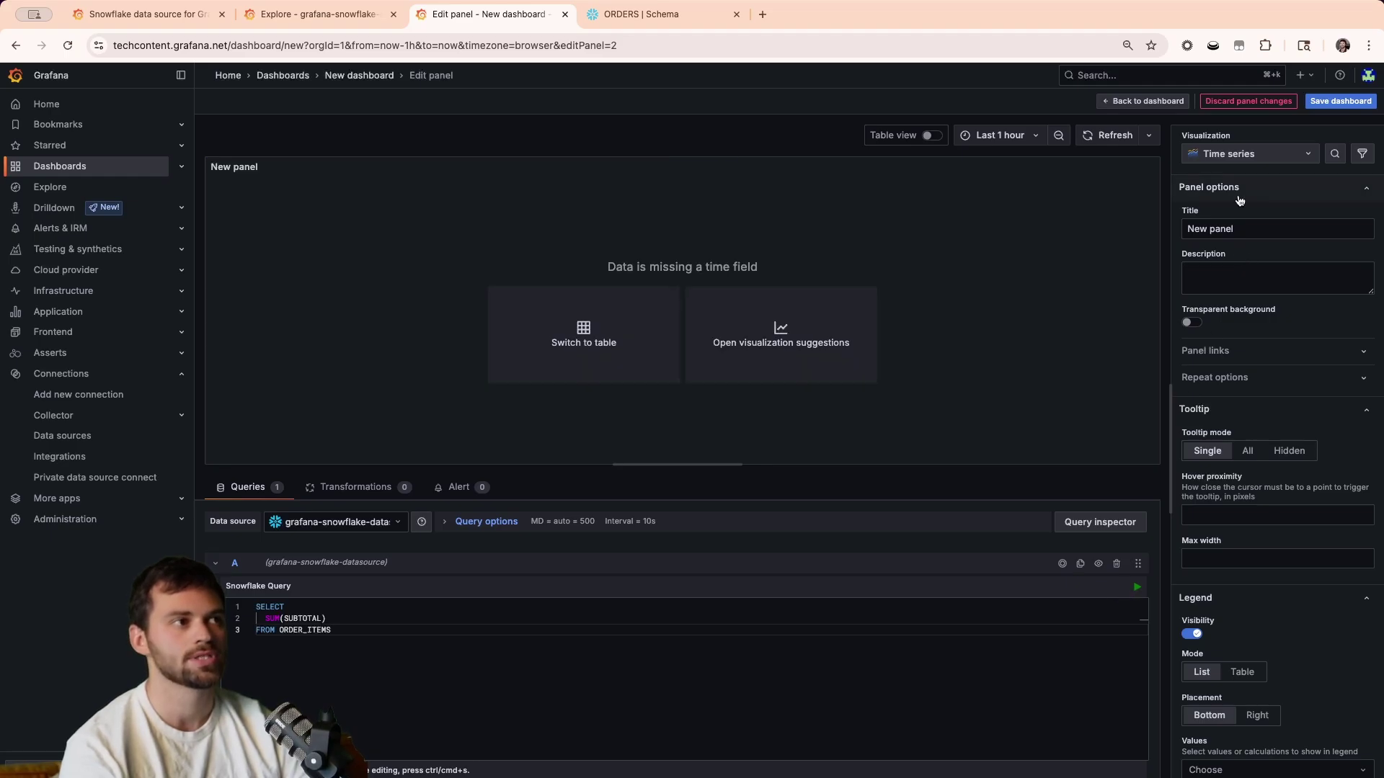
Make the panel a Stat visualization with the unit Currency > Dollars ($).
{"action": "left_click", "coordinate": [1238, 154]}
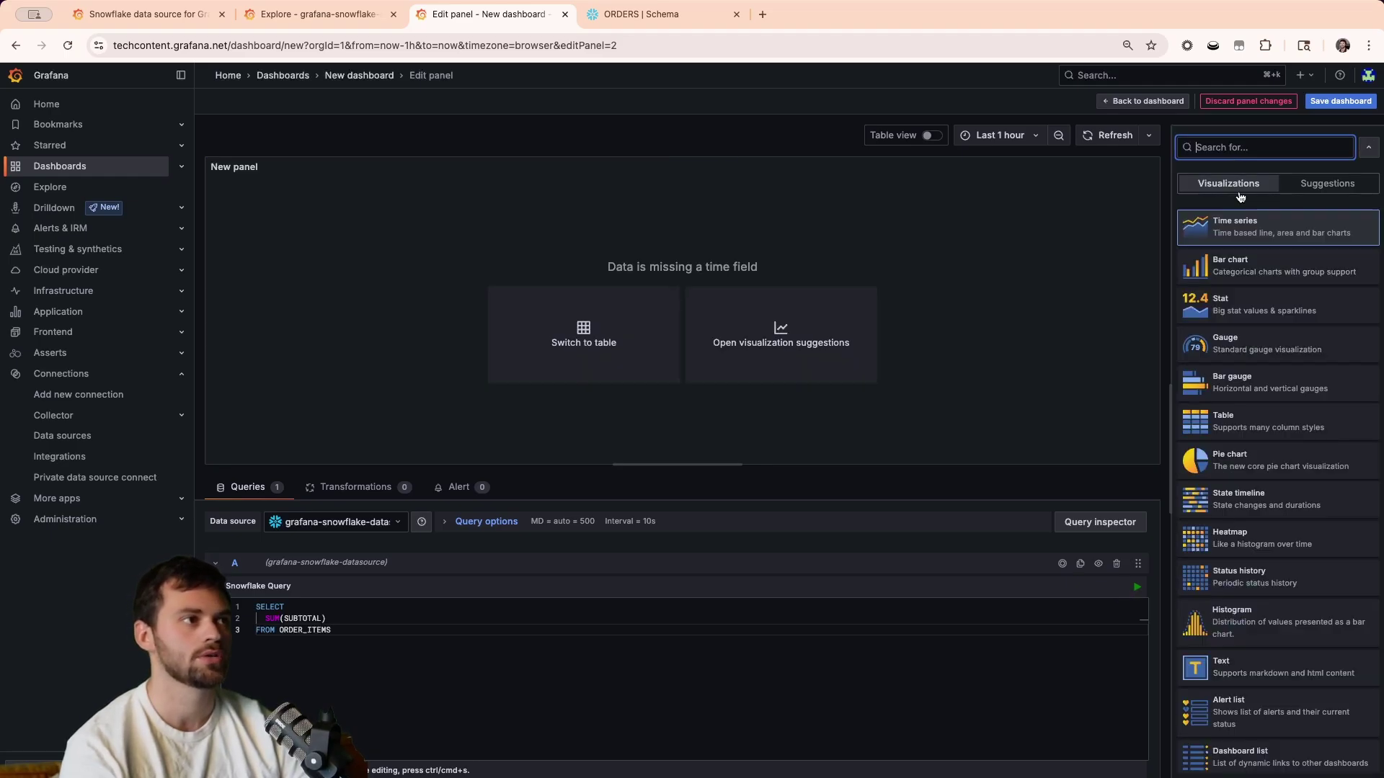
{"action": "left_click", "coordinate": [1243, 313]}
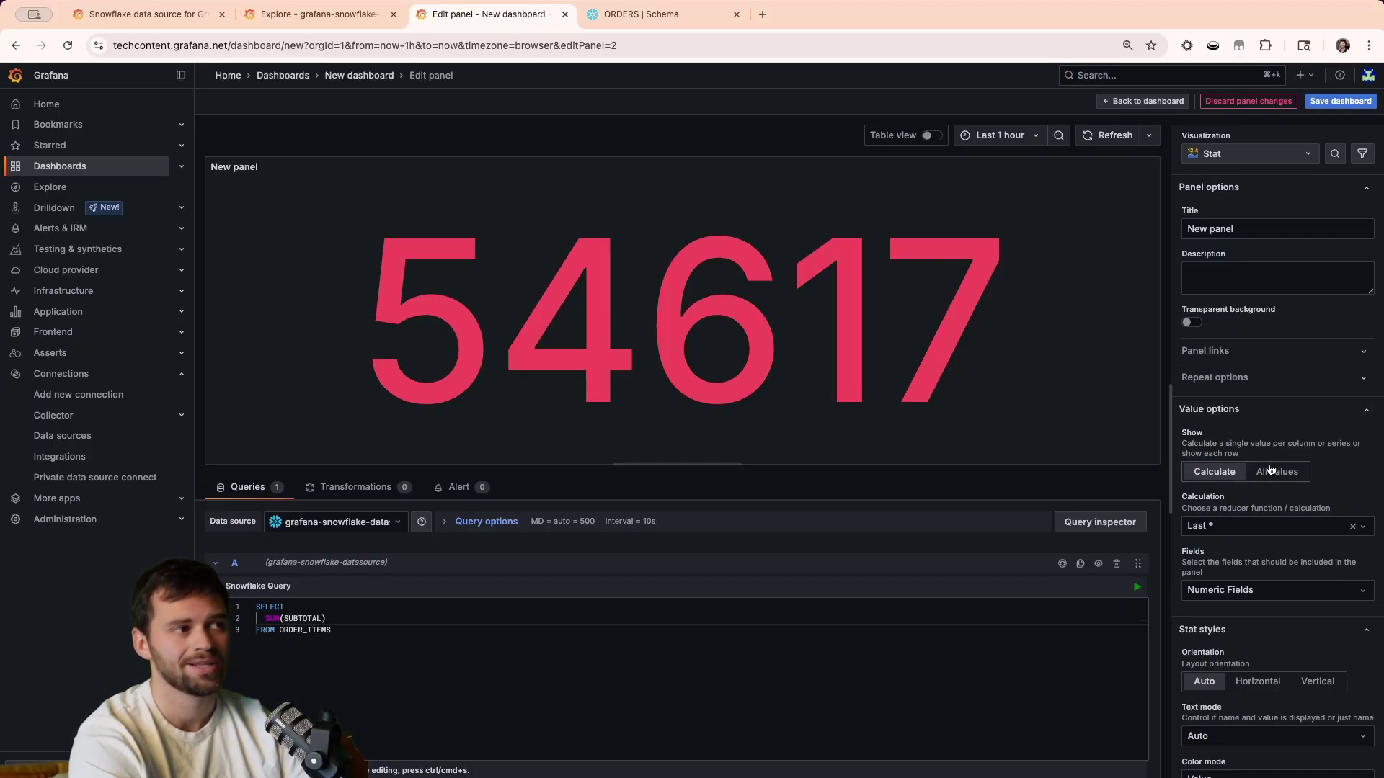
{"action": "scroll", "coordinate": [1274, 468], "scroll_direction": "down", "scroll_amount": 5}
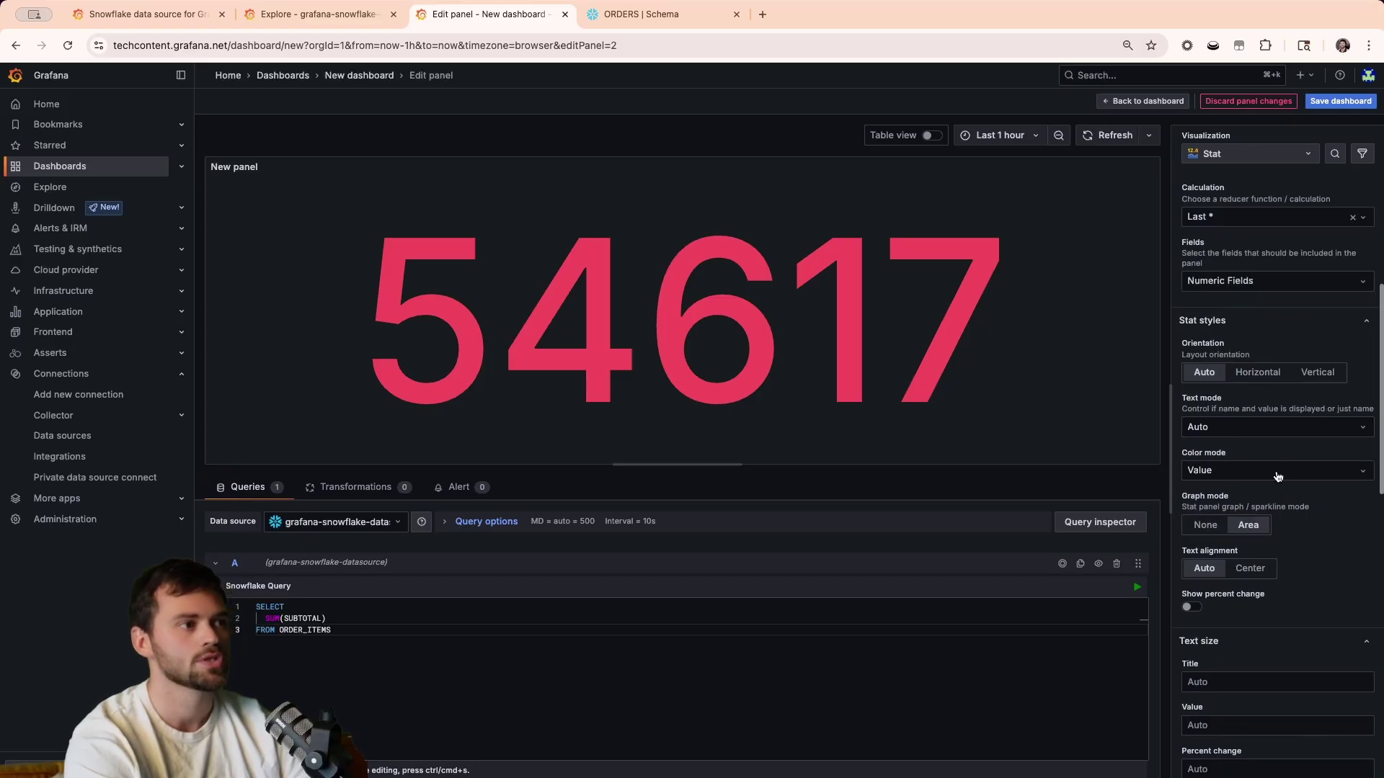
{"action": "scroll", "coordinate": [1270, 449], "scroll_direction": "down", "scroll_amount": 5}
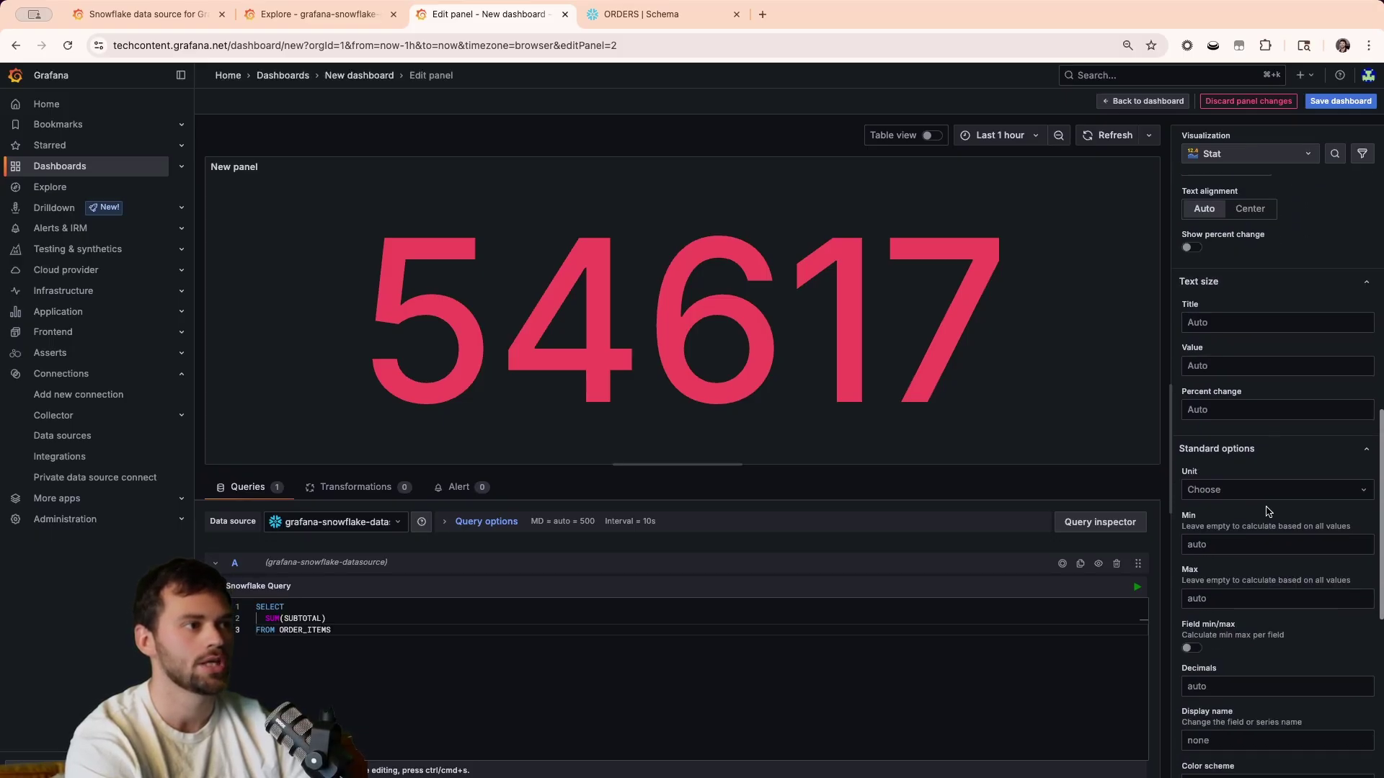
{"action": "left_click", "coordinate": [1257, 491]}
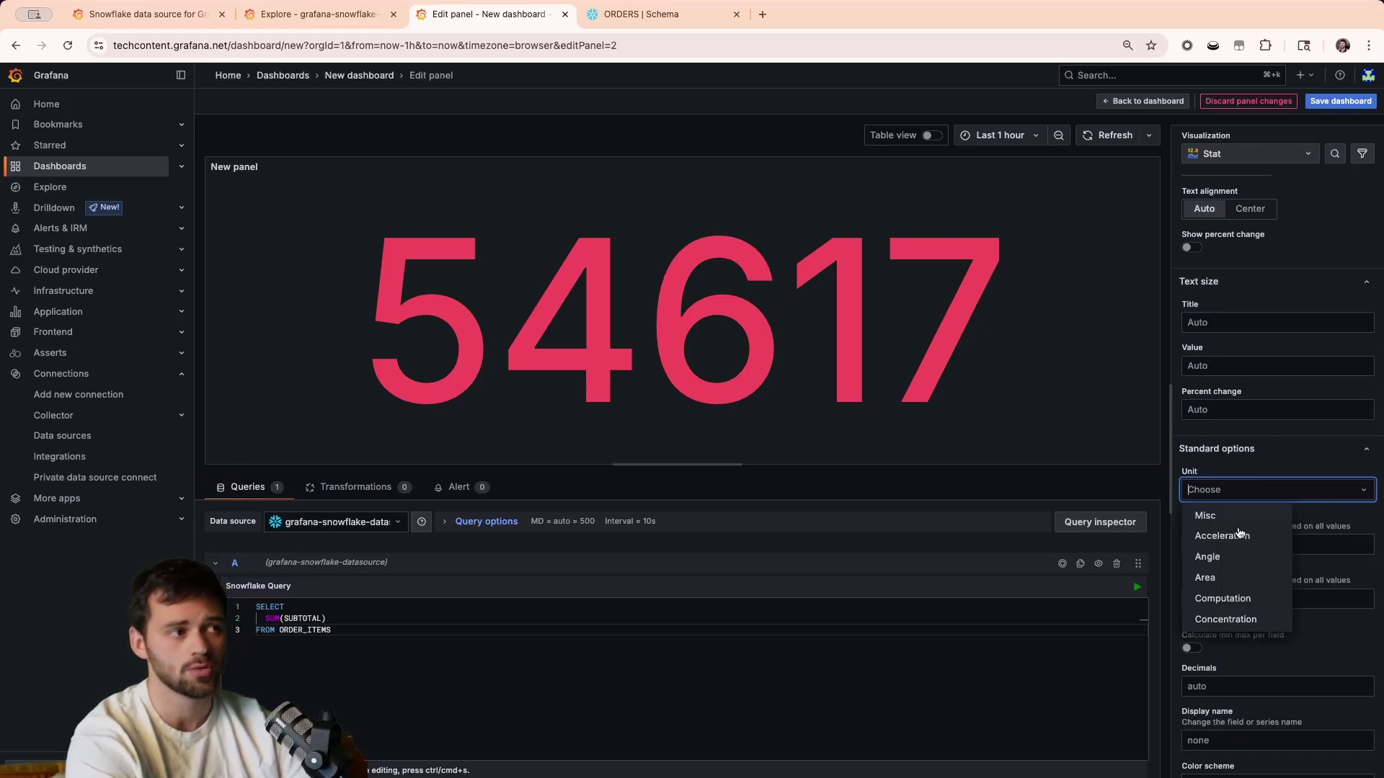
{"action": "scroll", "coordinate": [1236, 609], "scroll_direction": "down", "scroll_amount": 2}
{"action": "mouse_move", "coordinate": [1229, 585]}
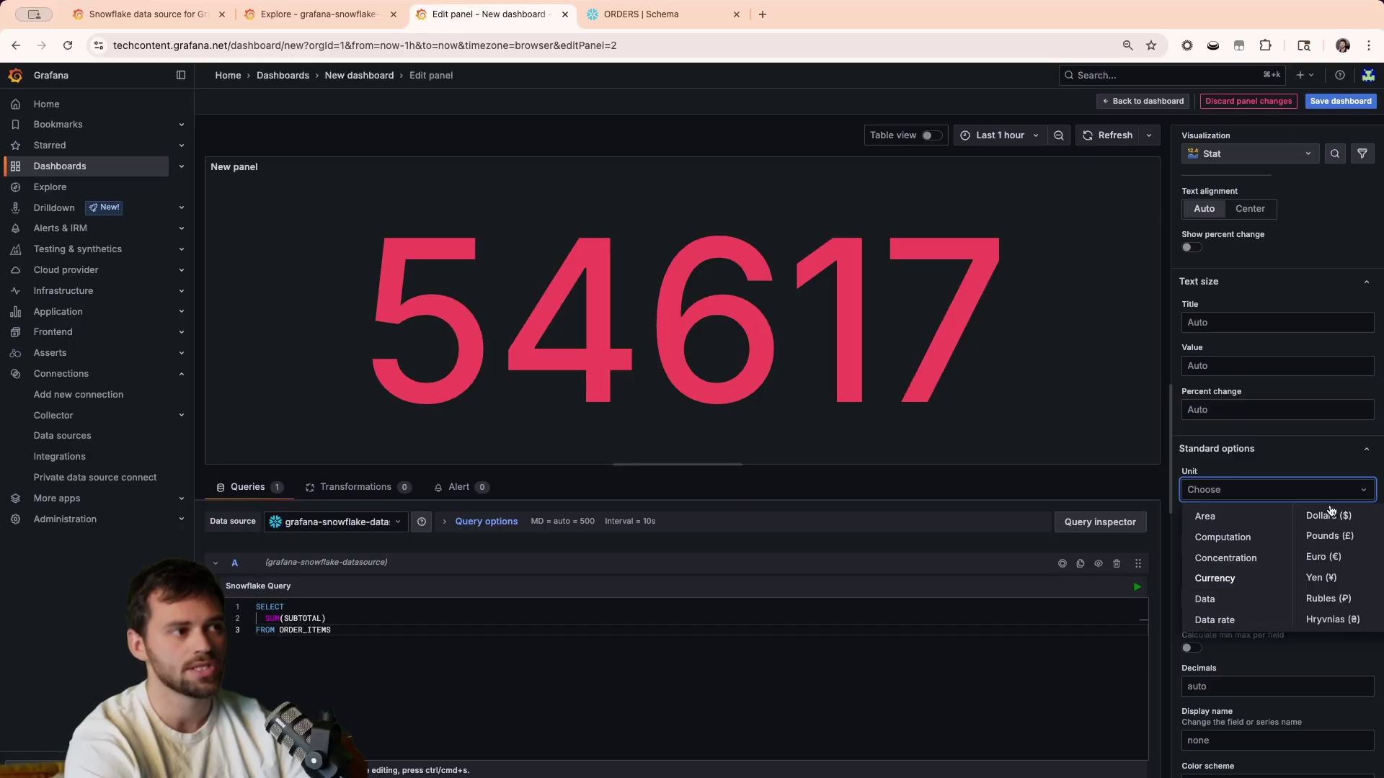
{"action": "left_click", "coordinate": [1330, 513]}
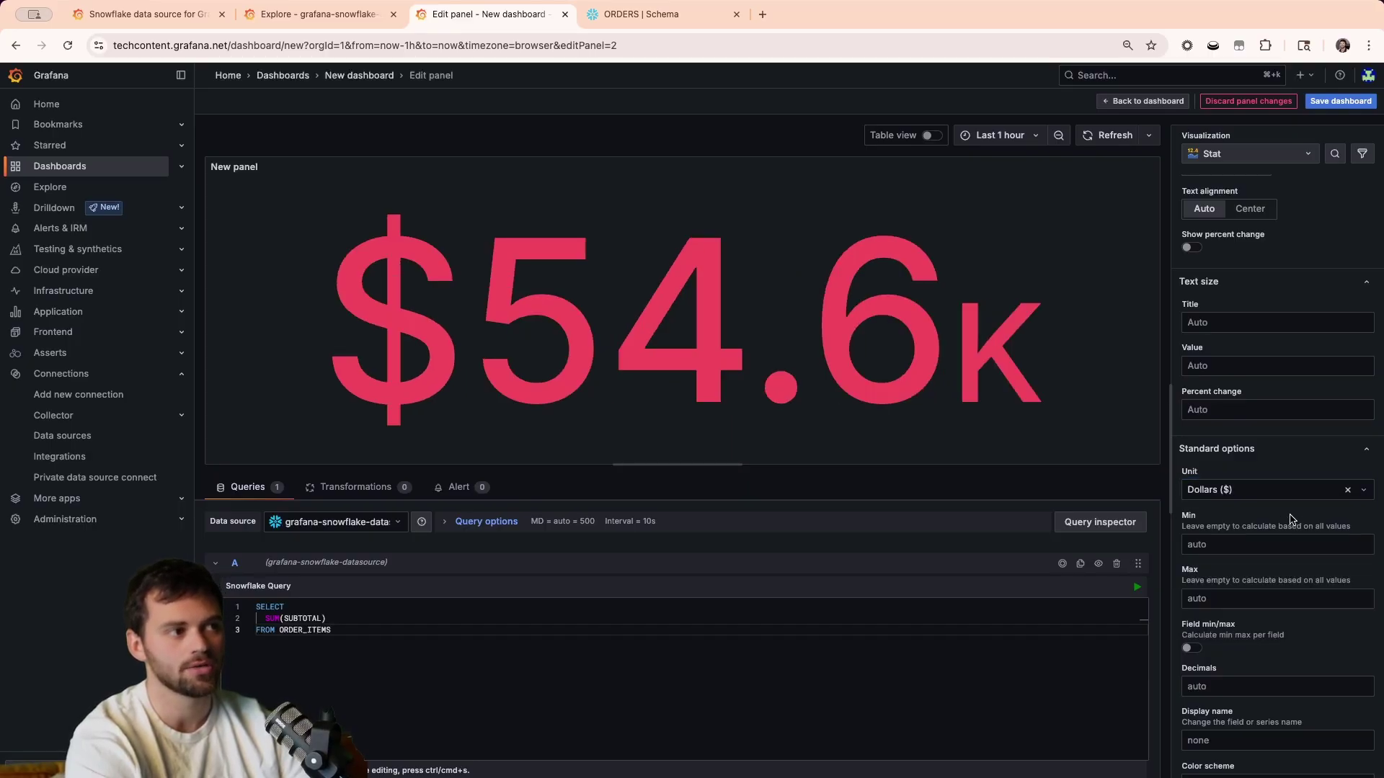
Set the 80 threshold colour to green and Color mode to Background Gradient.
{"action": "scroll", "coordinate": [1243, 620], "scroll_direction": "down", "scroll_amount": 6}
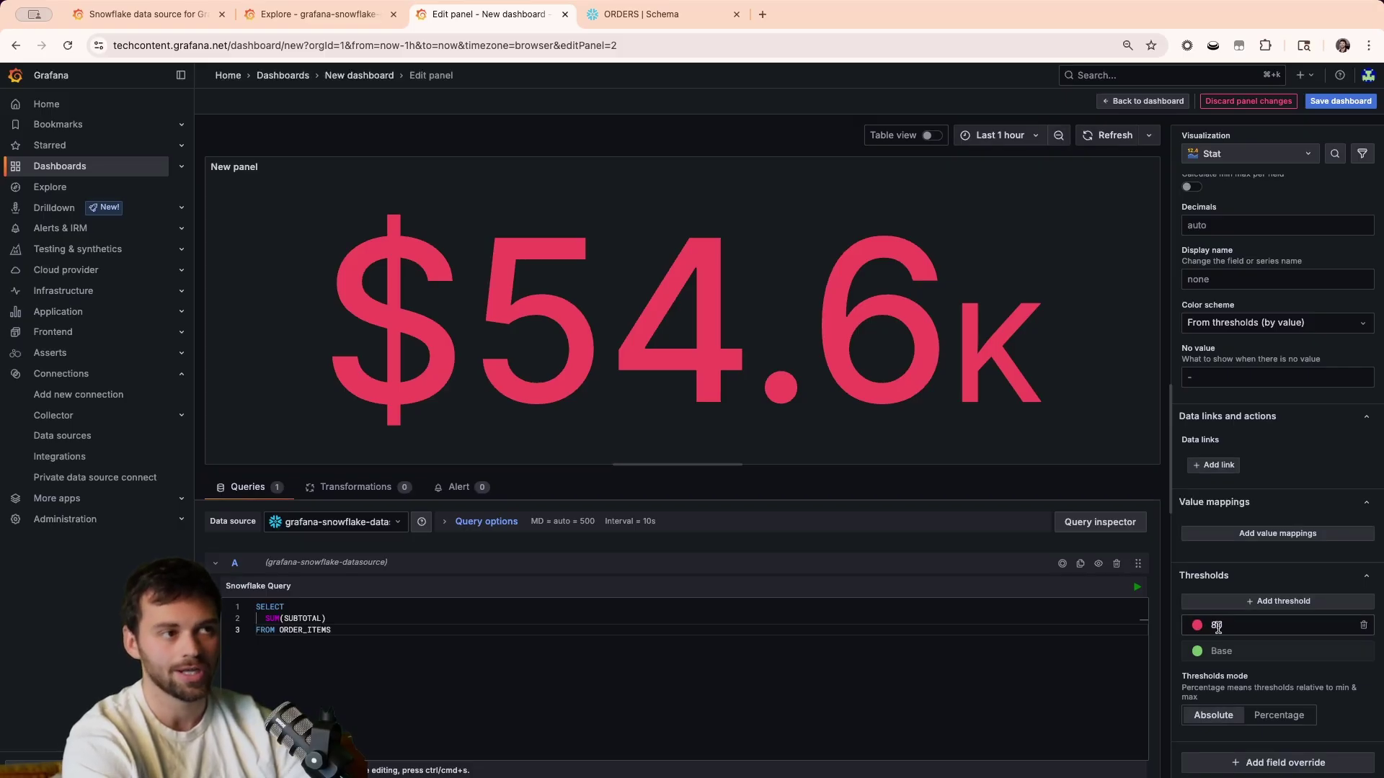
{"action": "left_click", "coordinate": [1211, 626]}
{"action": "left_click", "coordinate": [1197, 625]}
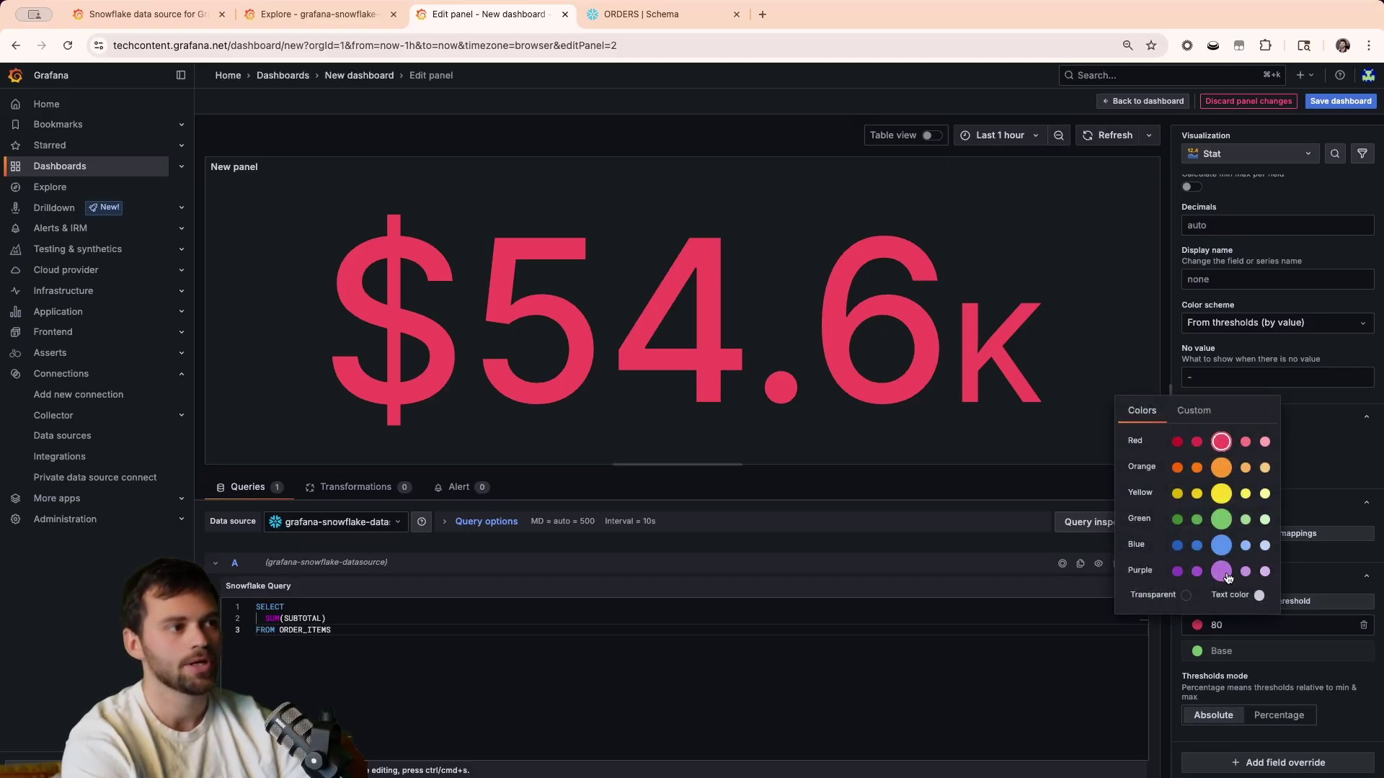
{"action": "left_click", "coordinate": [1221, 520]}
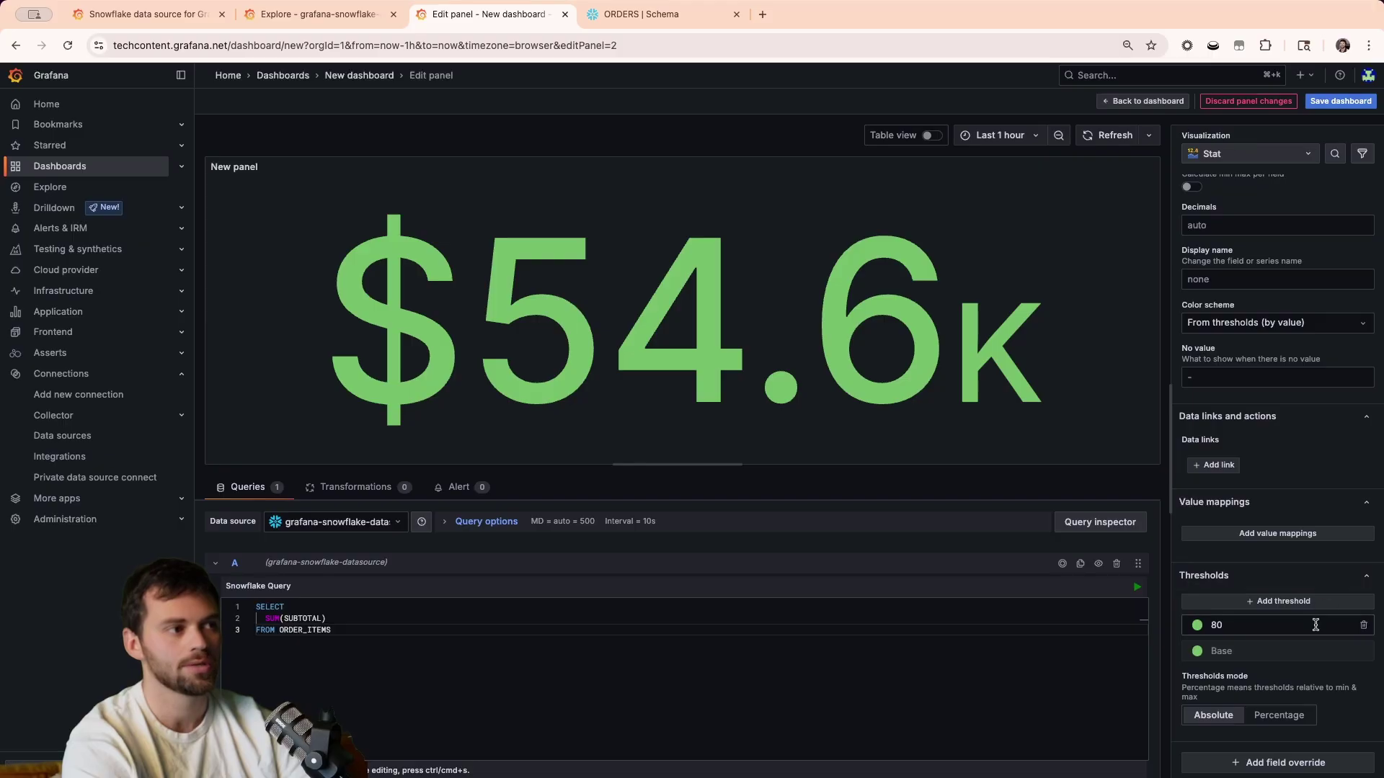
{"action": "scroll", "coordinate": [1319, 672], "scroll_direction": "up", "scroll_amount": 4}
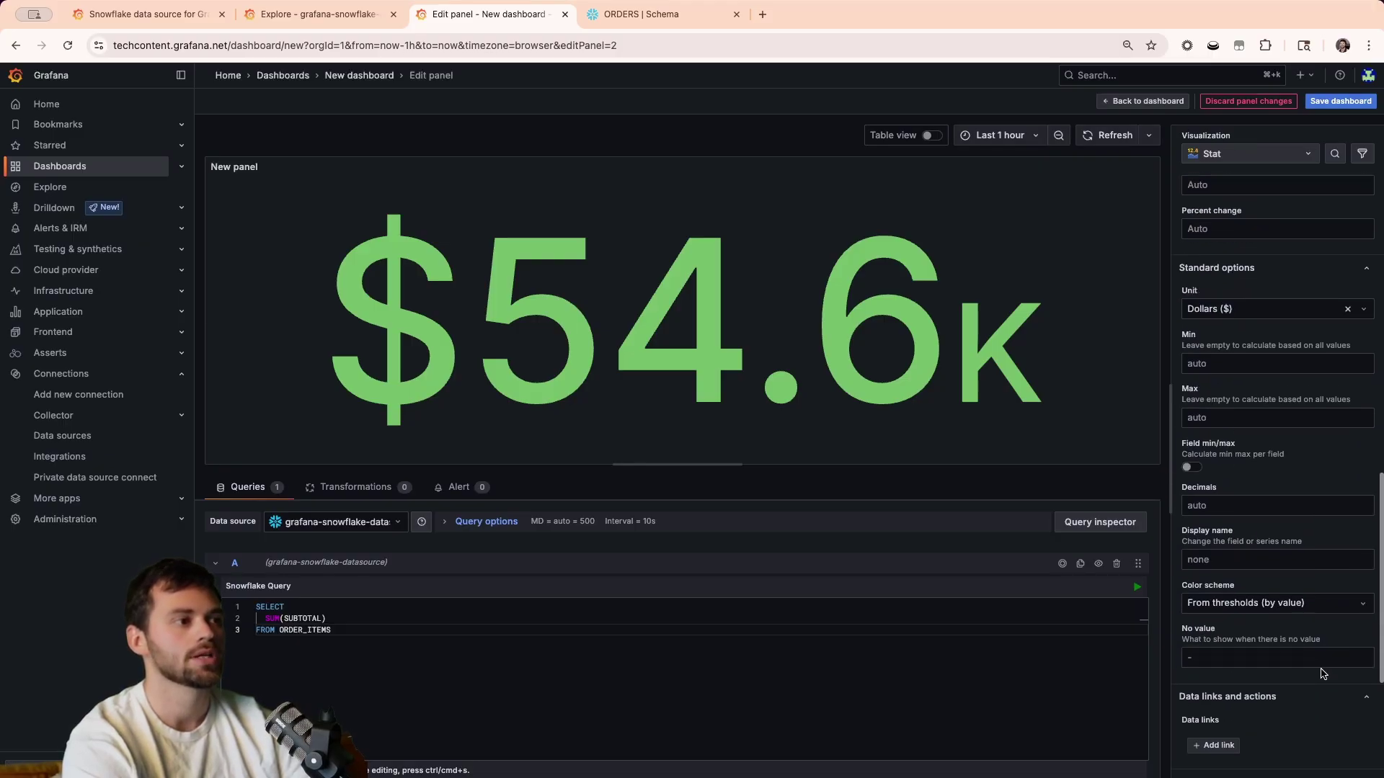
{"action": "scroll", "coordinate": [1300, 579], "scroll_direction": "up", "scroll_amount": 8}
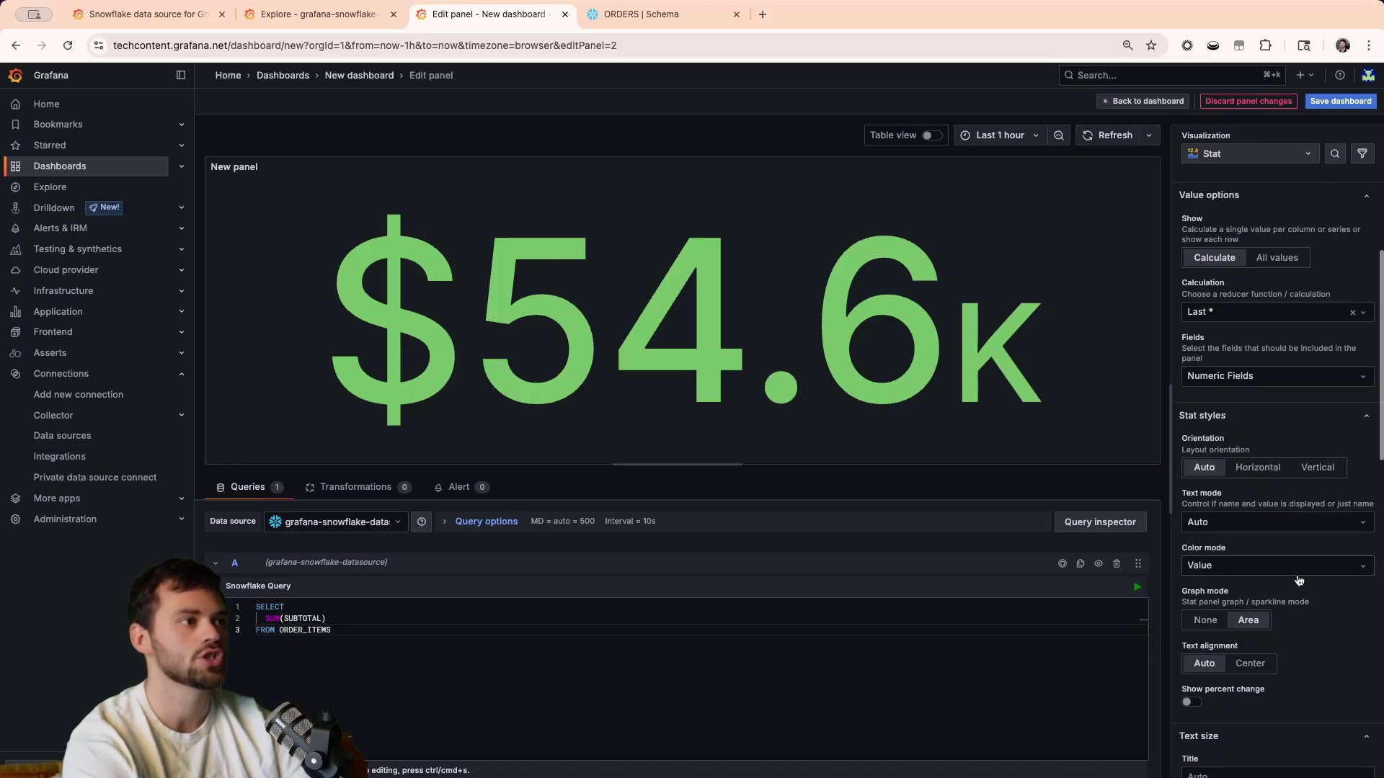
{"action": "scroll", "coordinate": [1299, 579], "scroll_direction": "up", "scroll_amount": 2}
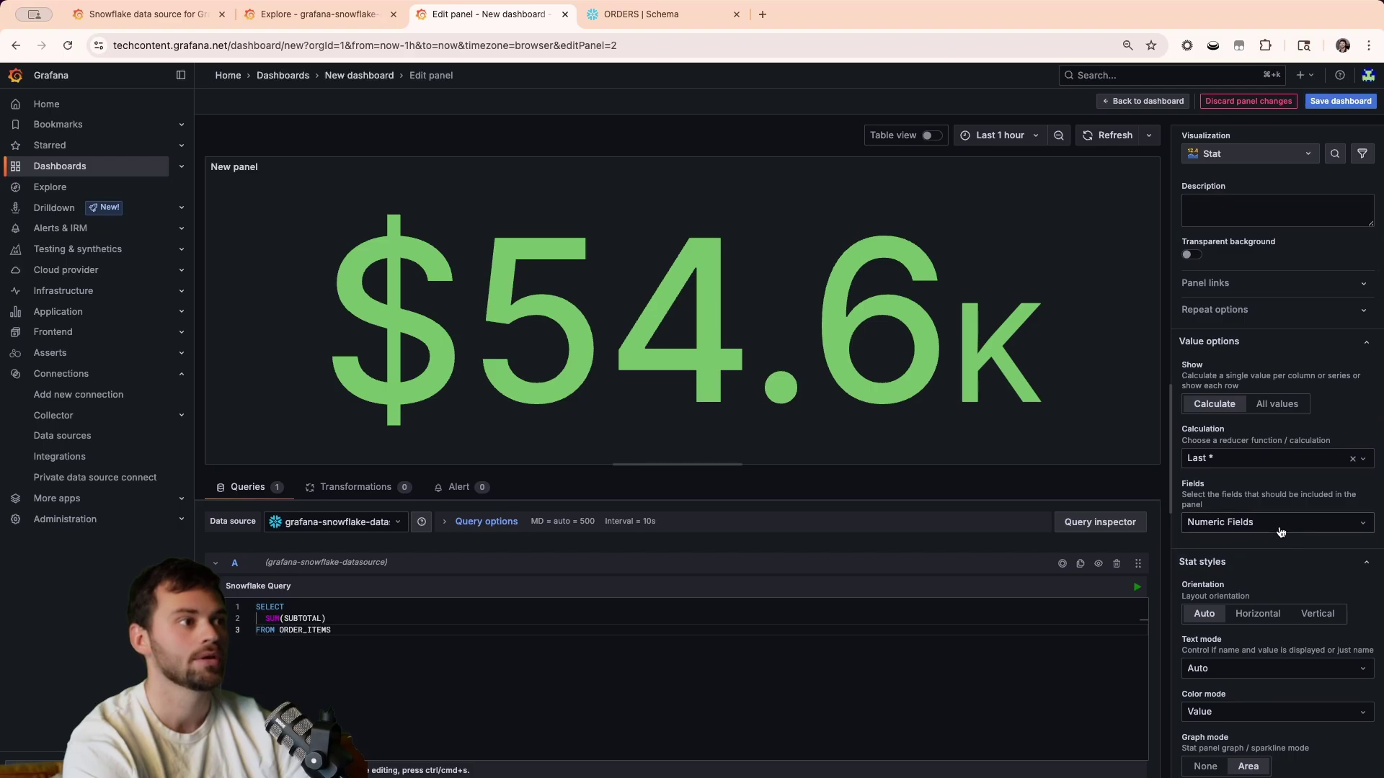
{"action": "scroll", "coordinate": [1281, 534], "scroll_direction": "down", "scroll_amount": 5}
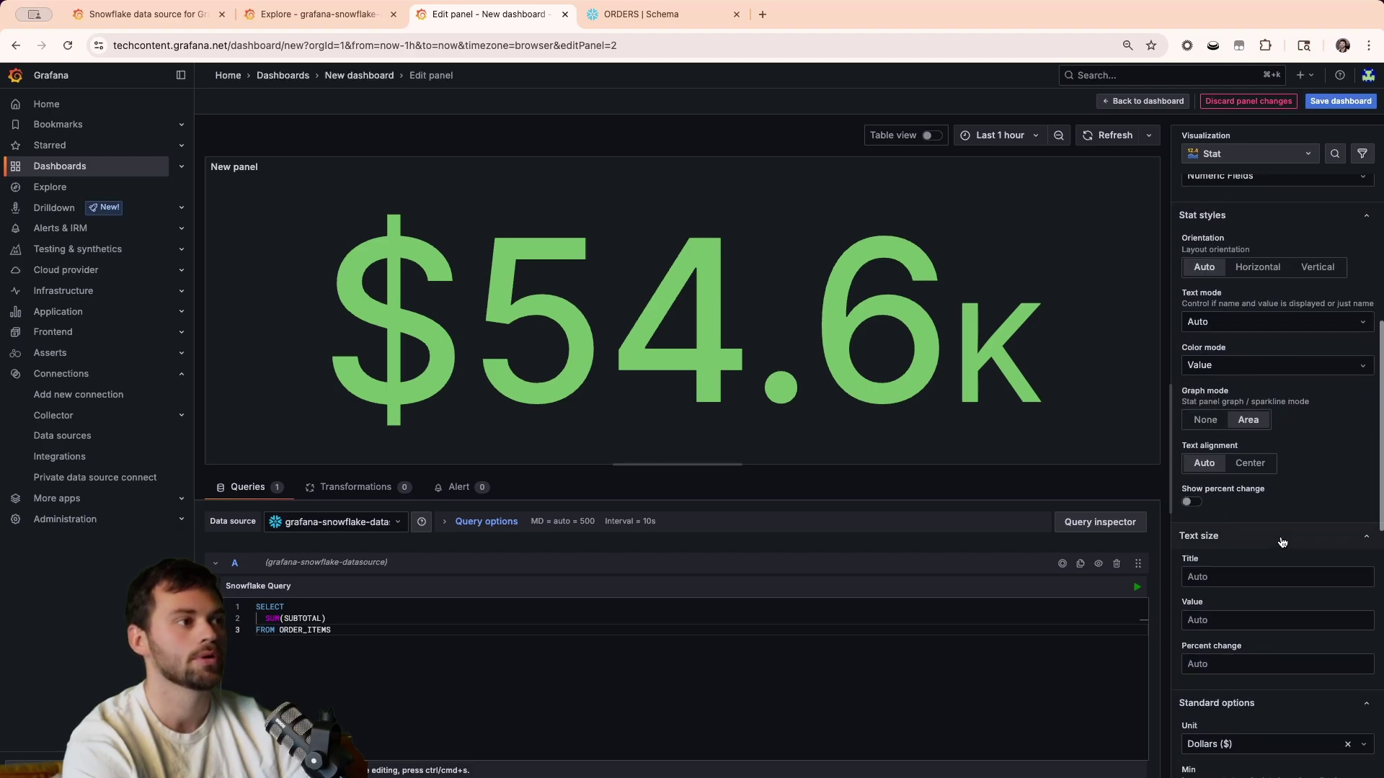
{"action": "scroll", "coordinate": [1276, 505], "scroll_direction": "up", "scroll_amount": 2}
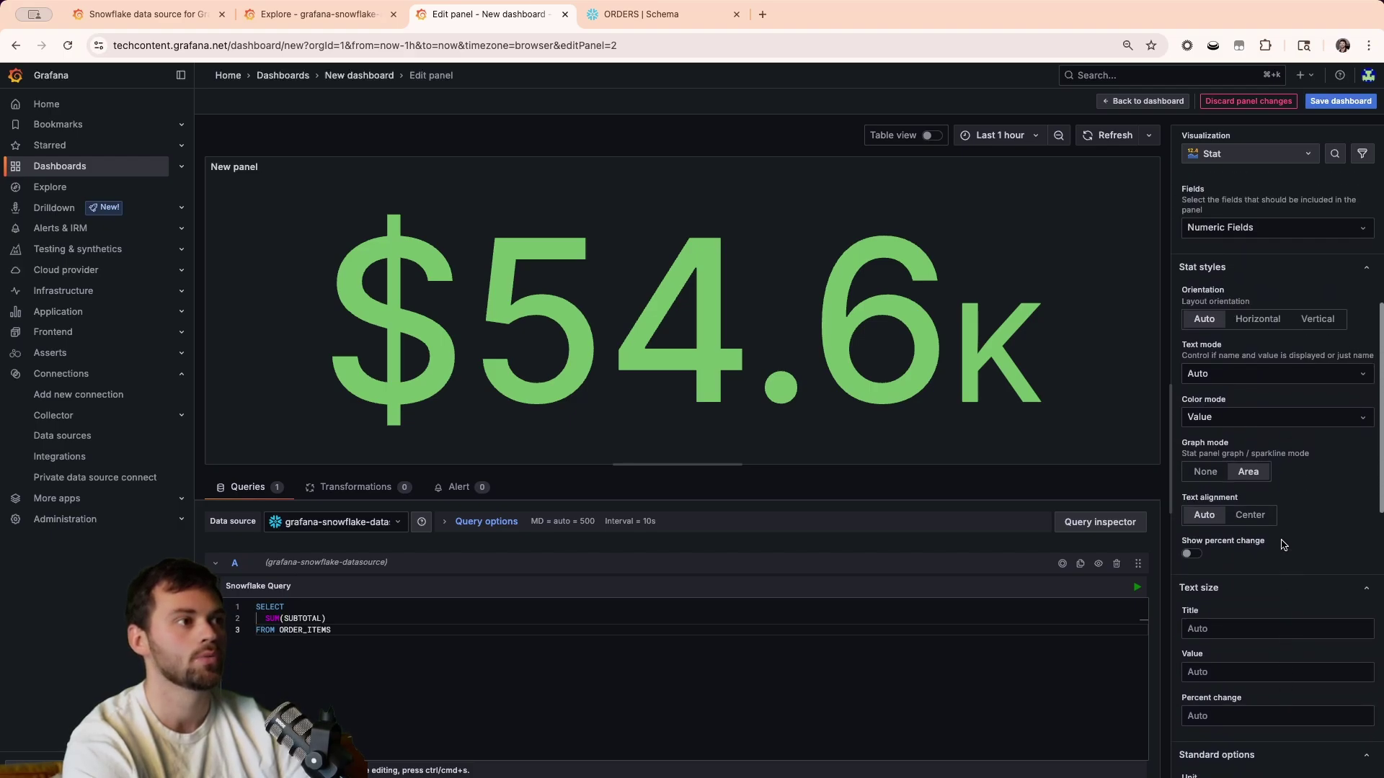
{"action": "left_click", "coordinate": [1265, 431]}
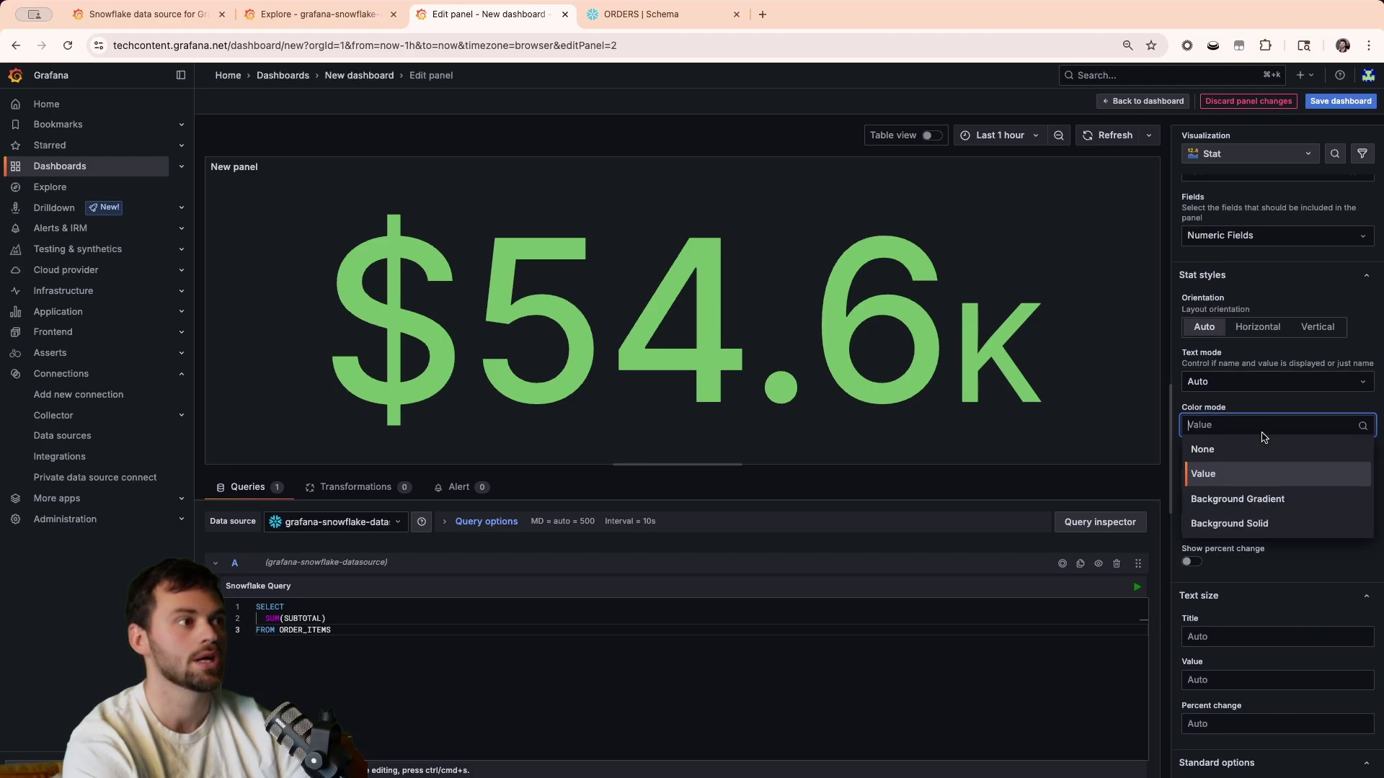
{"action": "left_click", "coordinate": [1267, 500]}
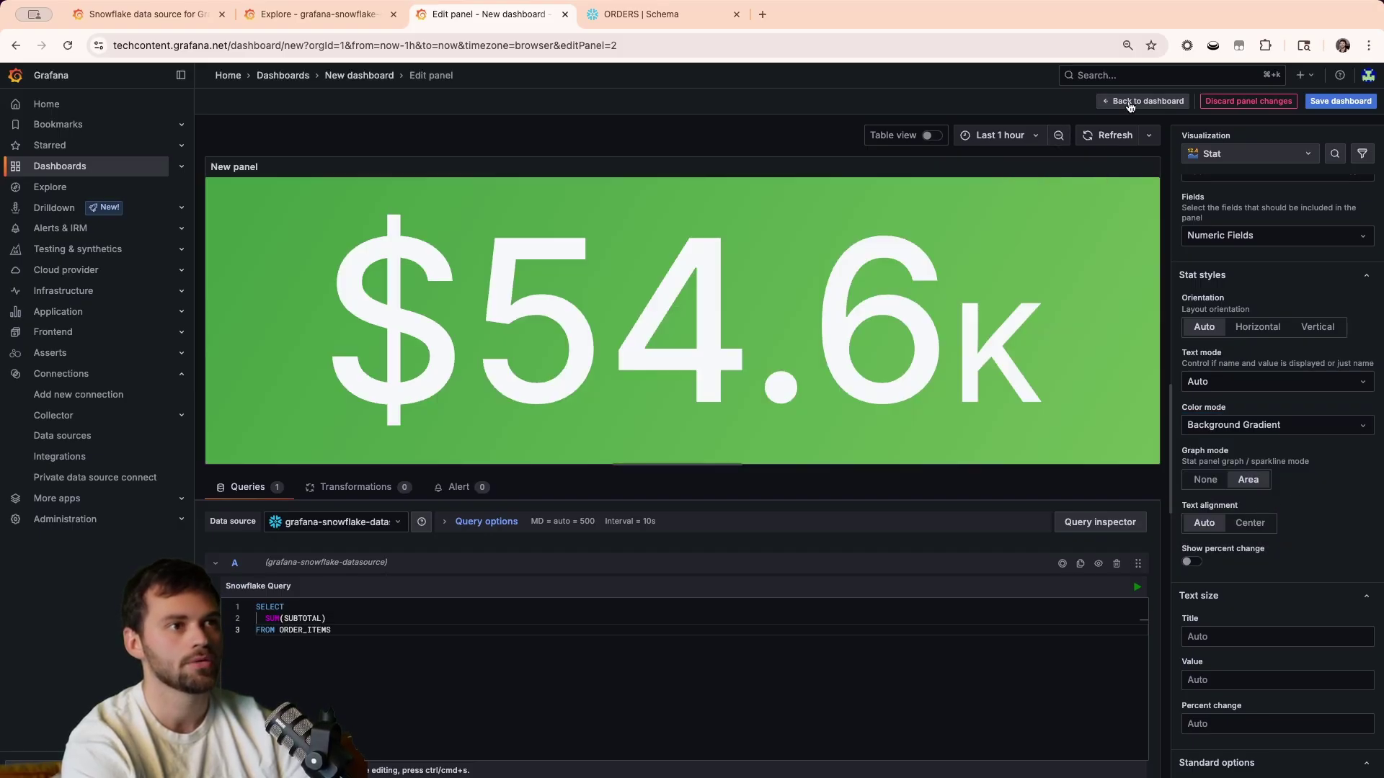
Rename the panel title to 'Total Revenue'.
{"action": "scroll", "coordinate": [1228, 228], "scroll_direction": "up", "scroll_amount": 5}
{"action": "triple_click", "coordinate": [1227, 228]}
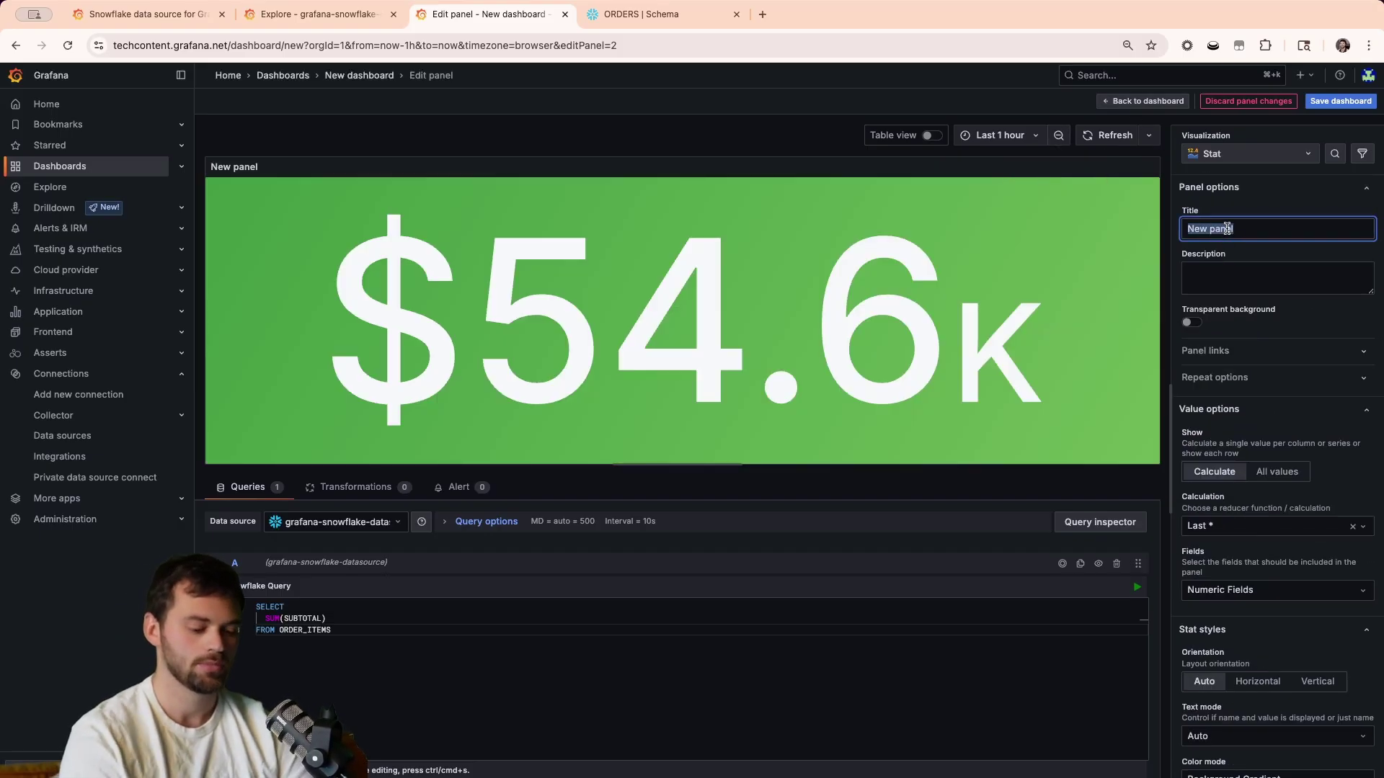
{"action": "type", "text": "Total Revenue"}
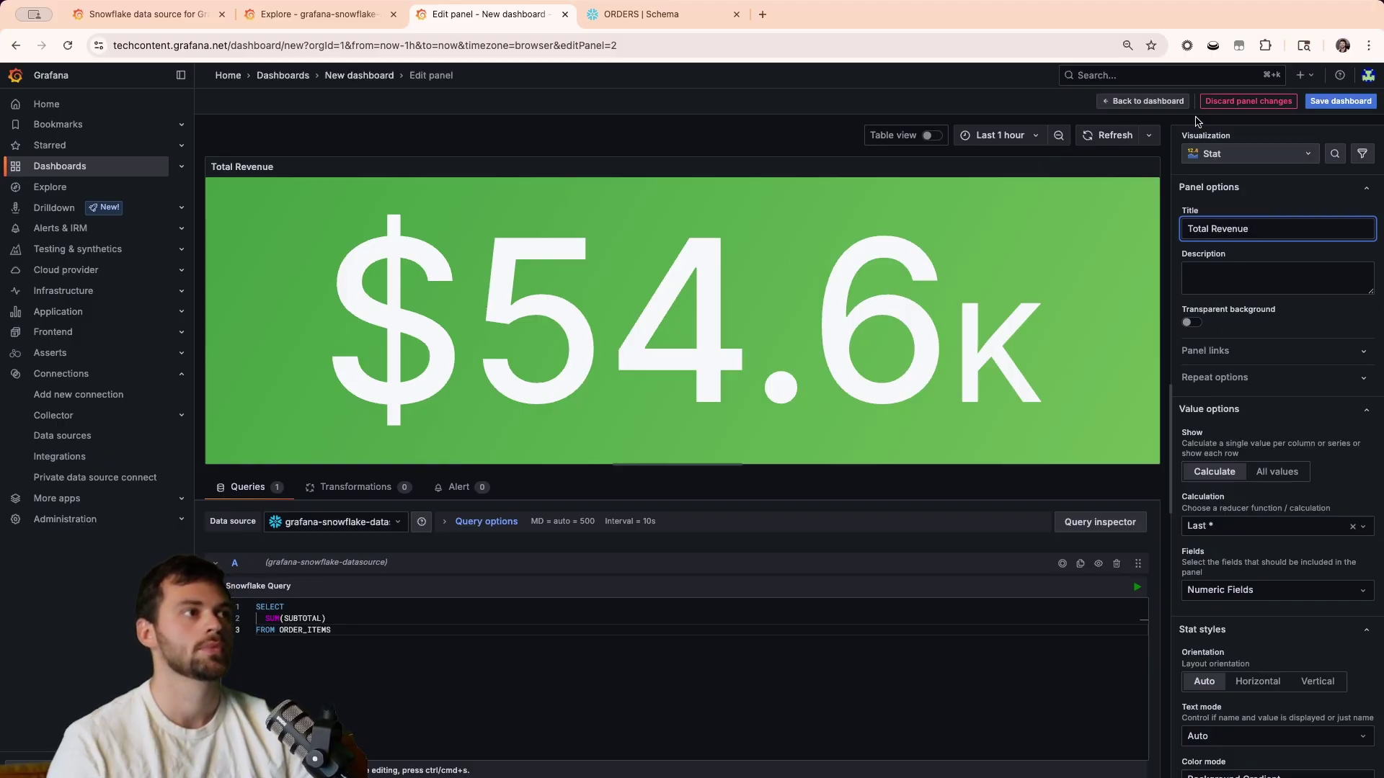
Back on the dashboard, add a new Pie chart panel using the Snowflake data source.
{"action": "left_click", "coordinate": [1143, 101]}
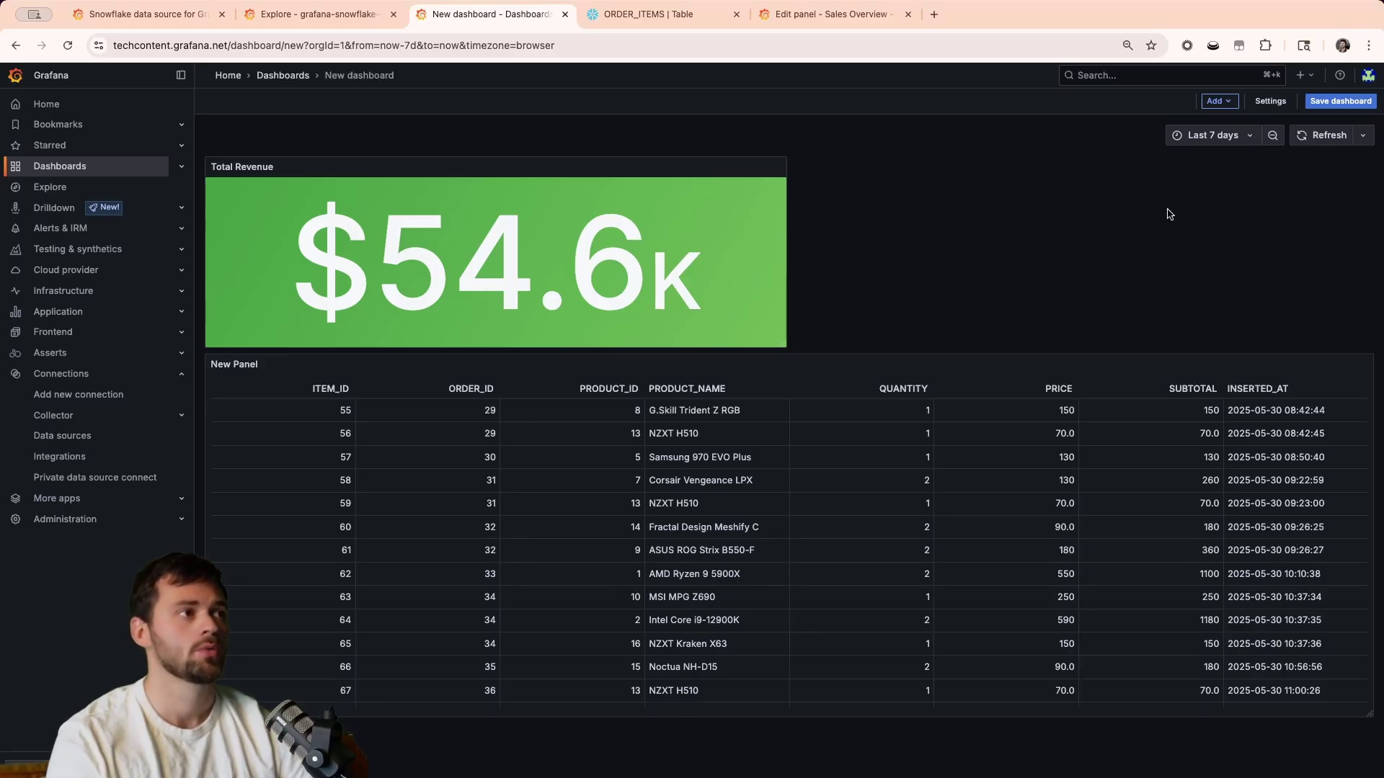
{"action": "left_click", "coordinate": [1218, 101]}
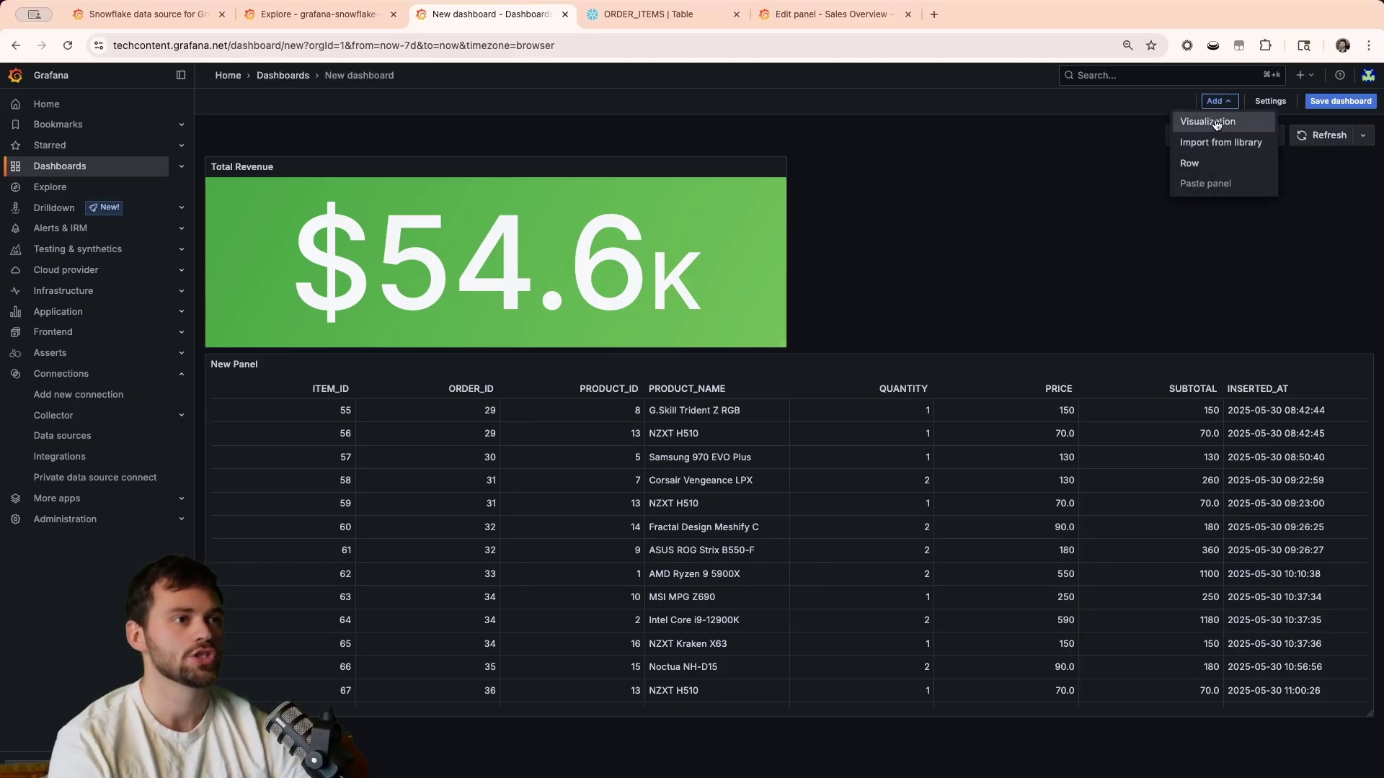
{"action": "left_click", "coordinate": [1217, 123]}
{"action": "left_click", "coordinate": [1230, 148]}
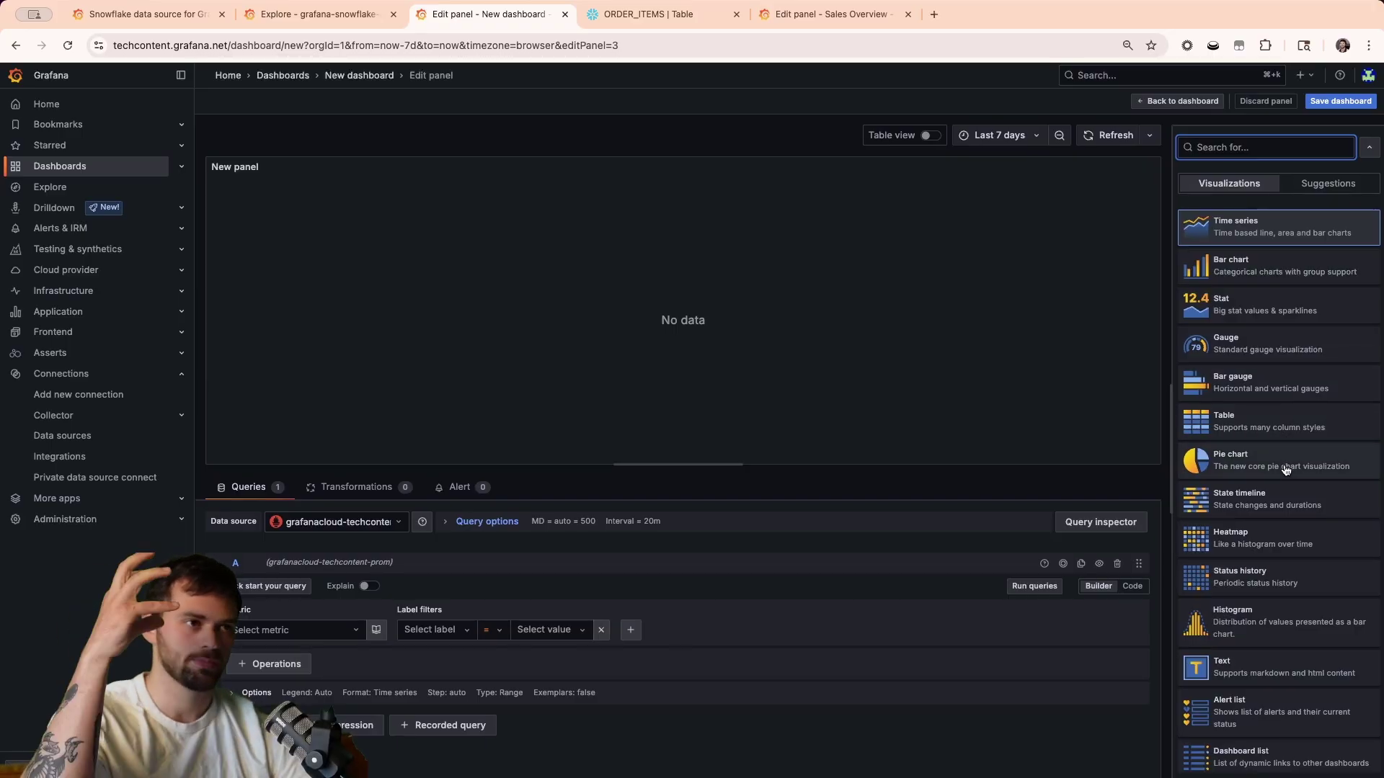
{"action": "left_click", "coordinate": [1286, 470]}
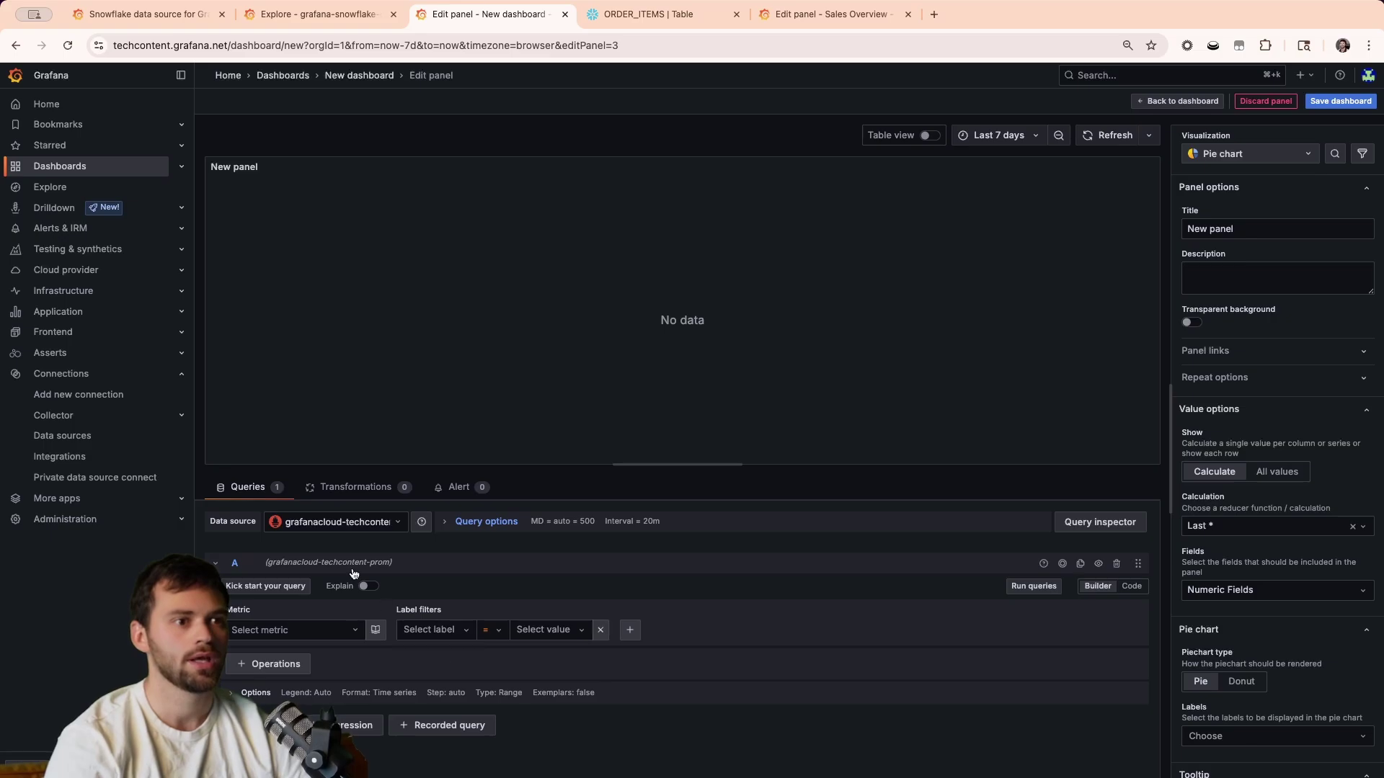
{"action": "left_click", "coordinate": [332, 521]}
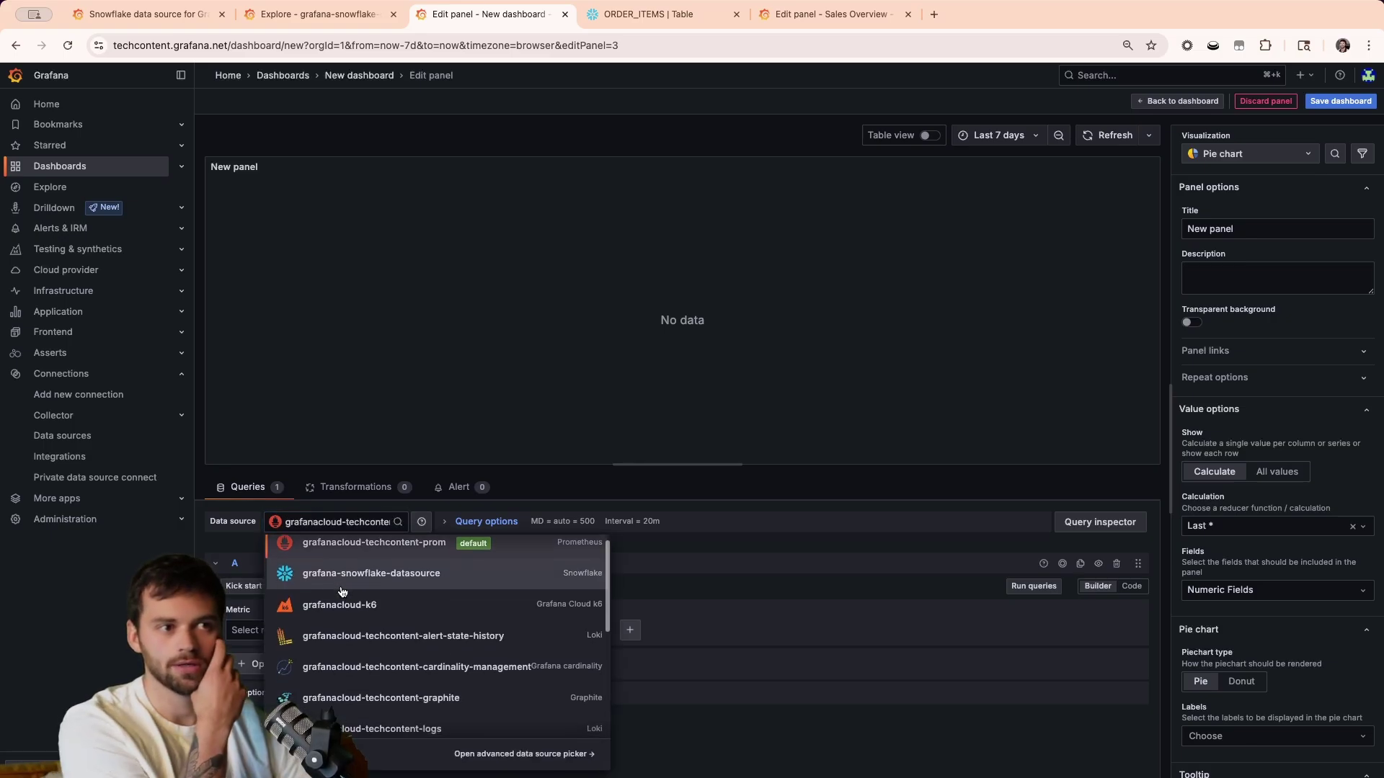
{"action": "left_click", "coordinate": [343, 577]}
Replace the template with SELECT PRODUCT_NAME, SUM(SUBTOTAL) as dollars_sold FROM ORDER_ITEMS GROUP BY PRODUCT_NAME.
{"action": "key", "text": "super+a"}
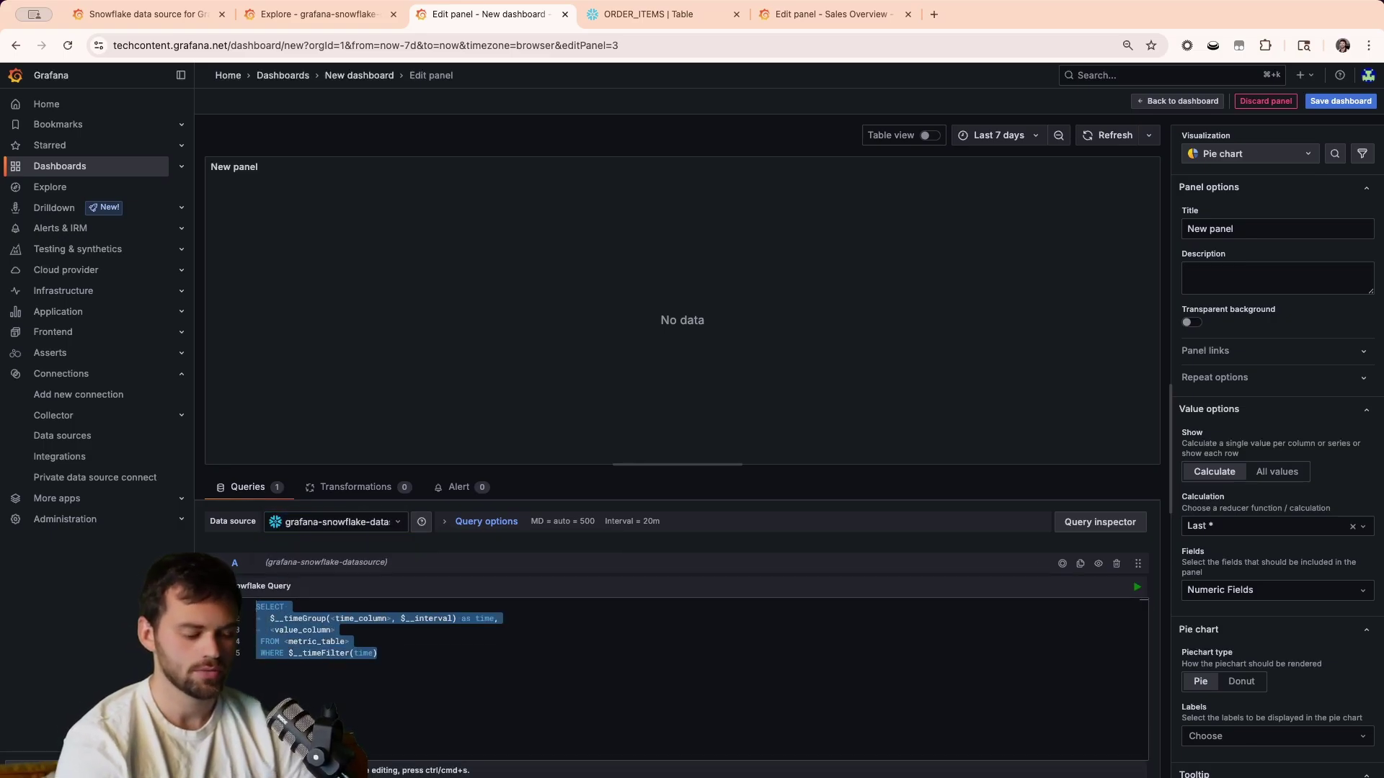
{"action": "type", "text": "SELECT"}
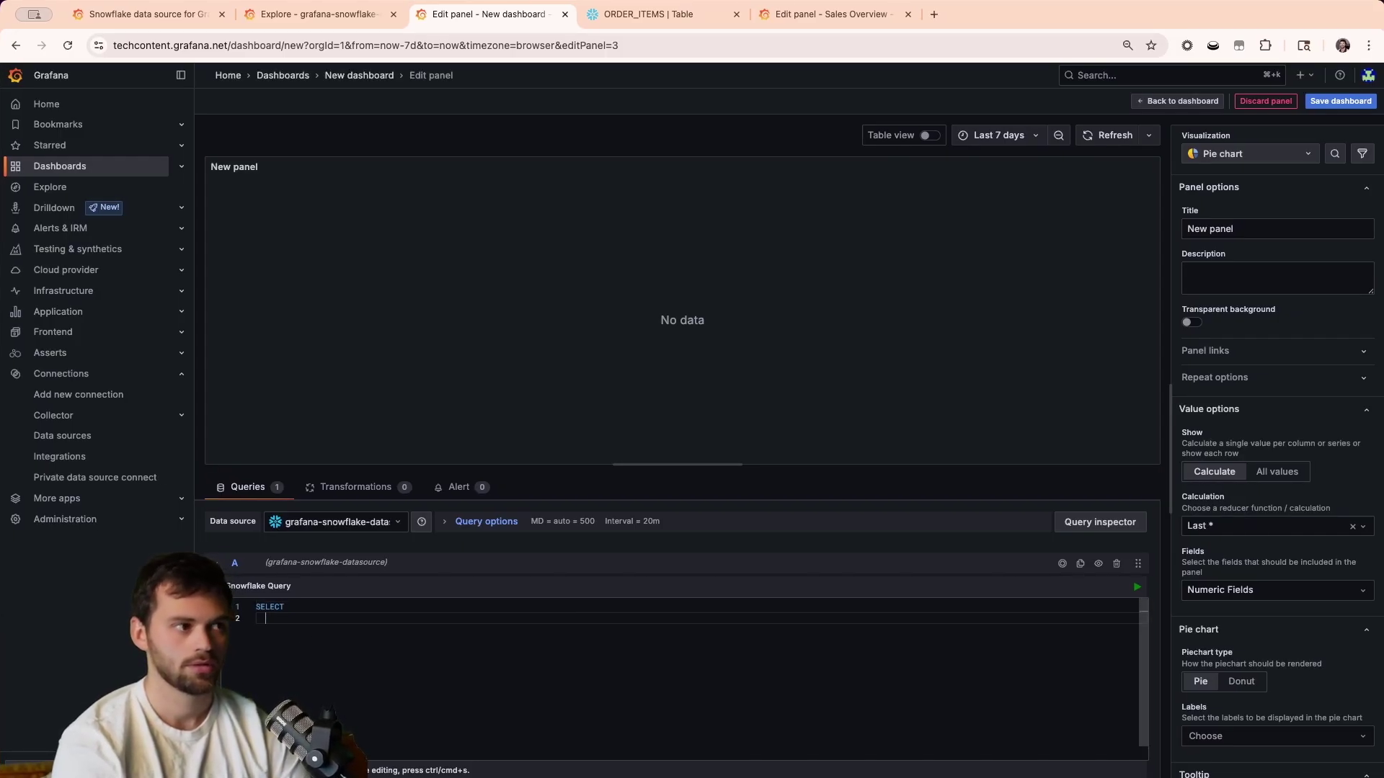
{"action": "type", "text": "PR"}
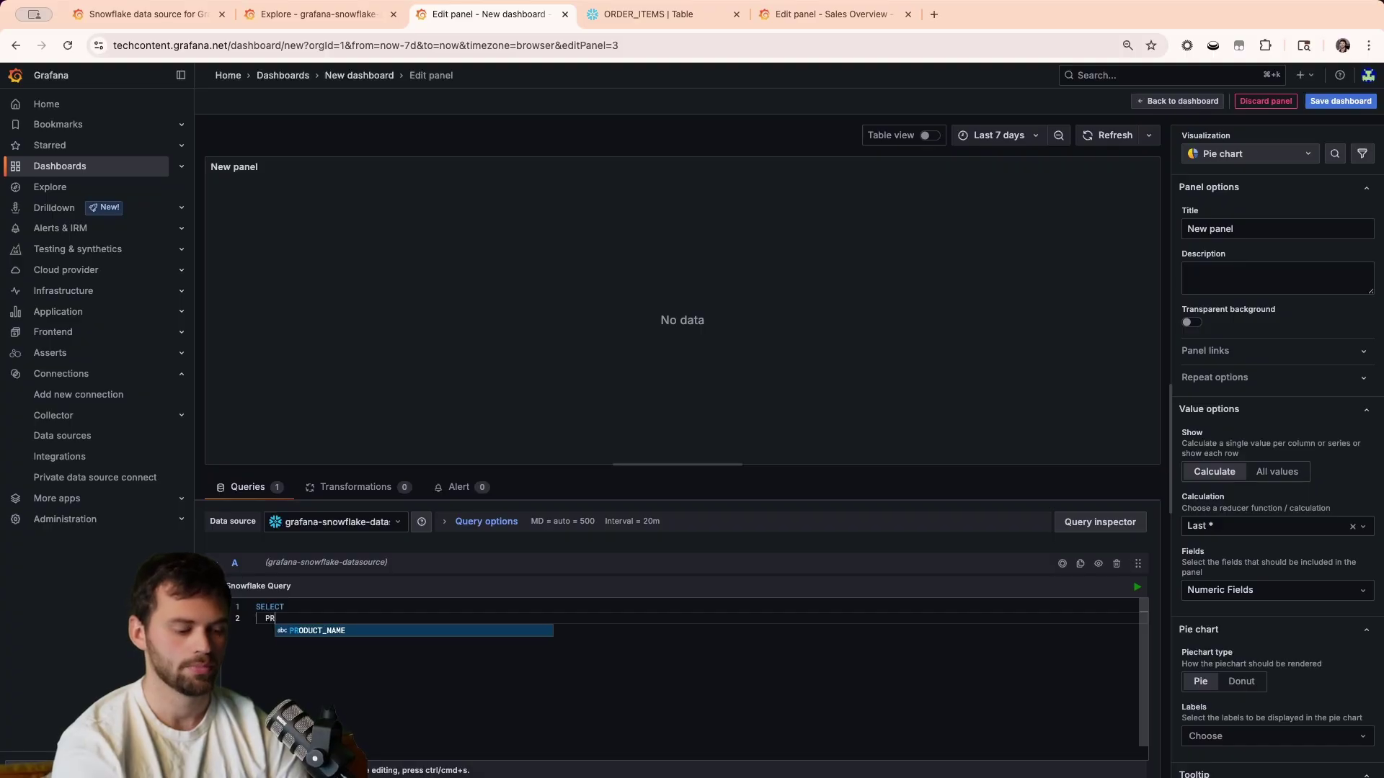
{"action": "type", "text": "ODUYCCT_NAME"}
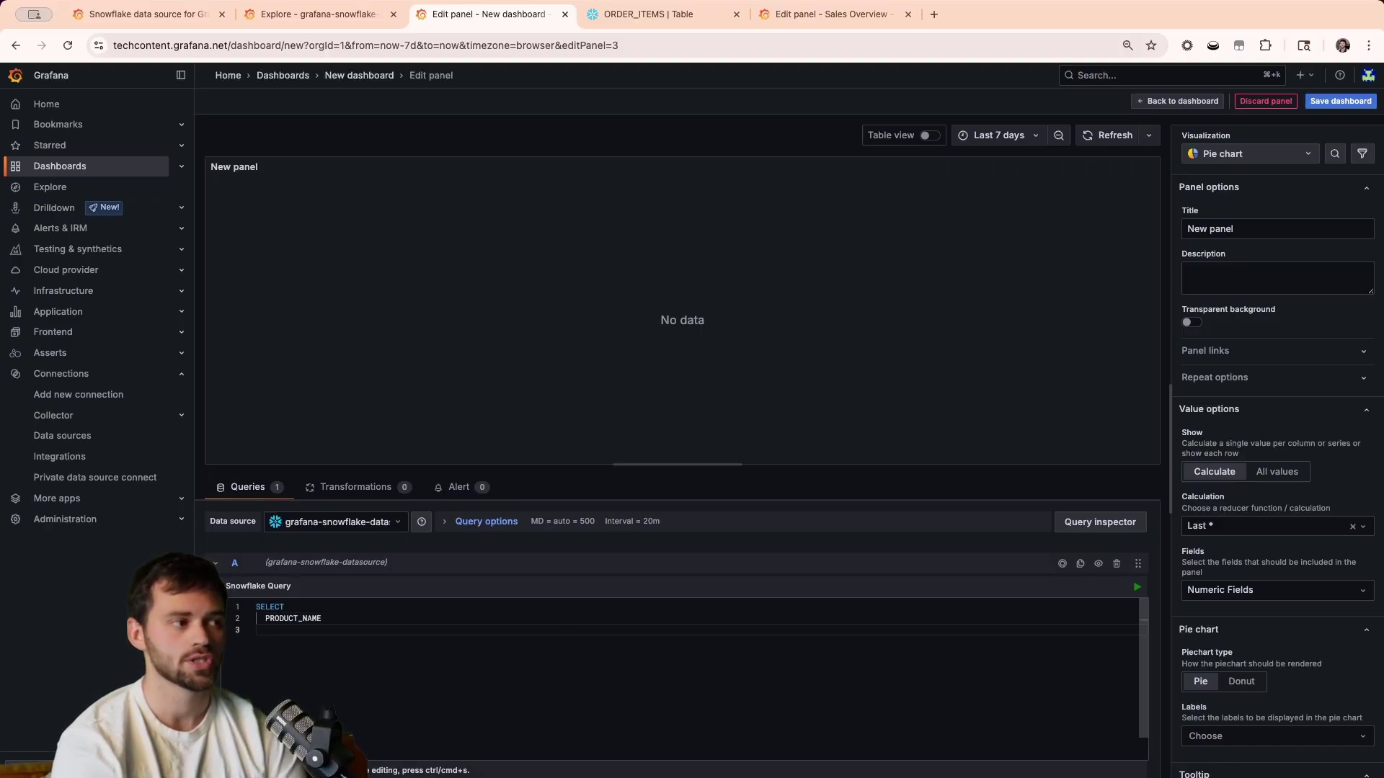
{"action": "type", "text": "SUM"}
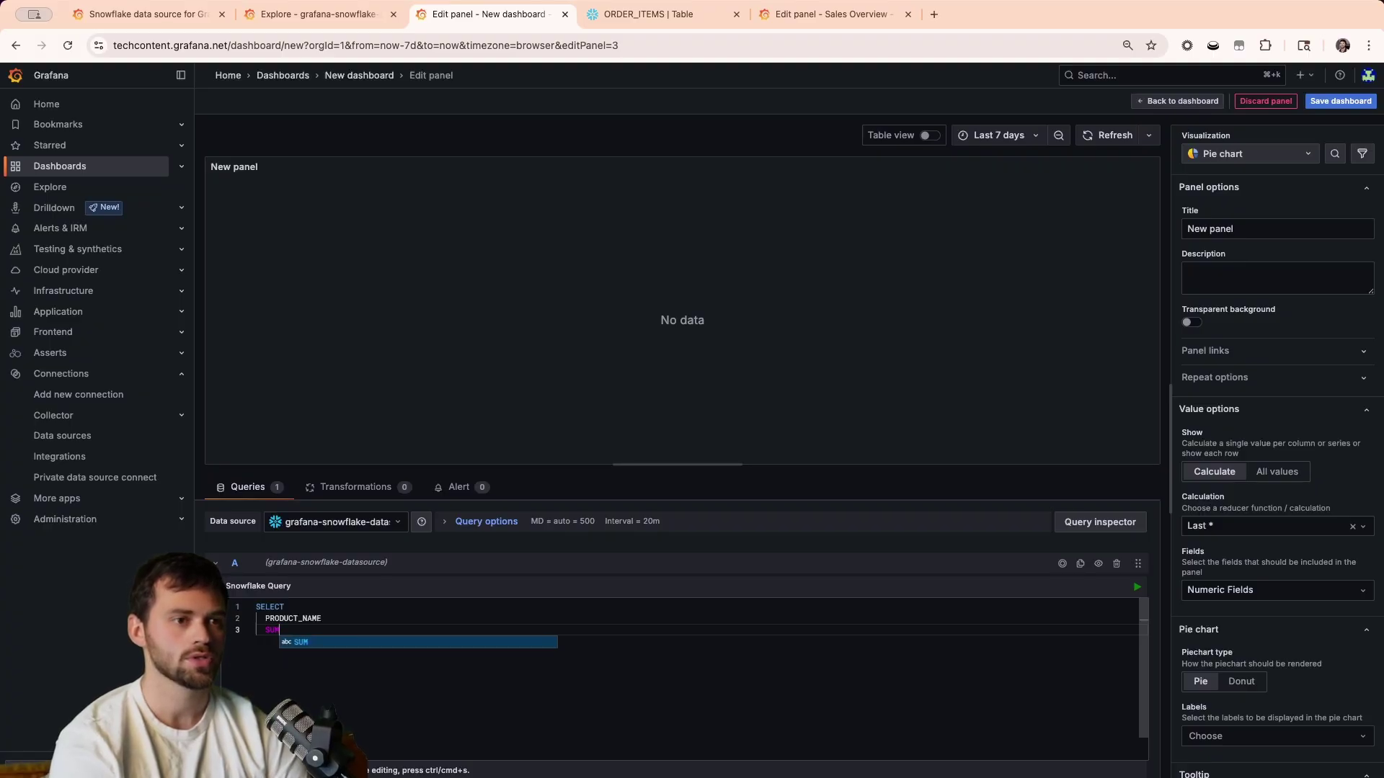
{"action": "type", "text": "(SUBN"}
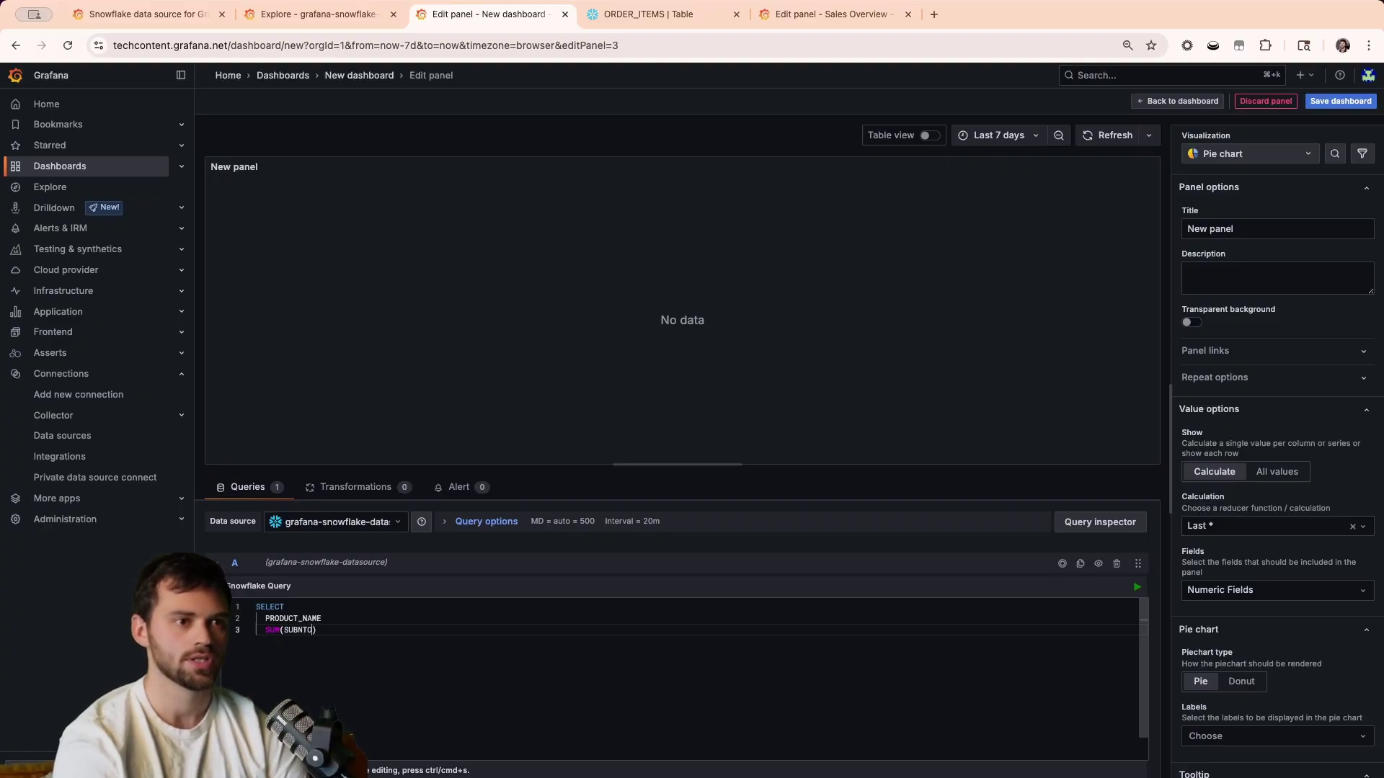
{"action": "type", "text": "TOTAL) a"}
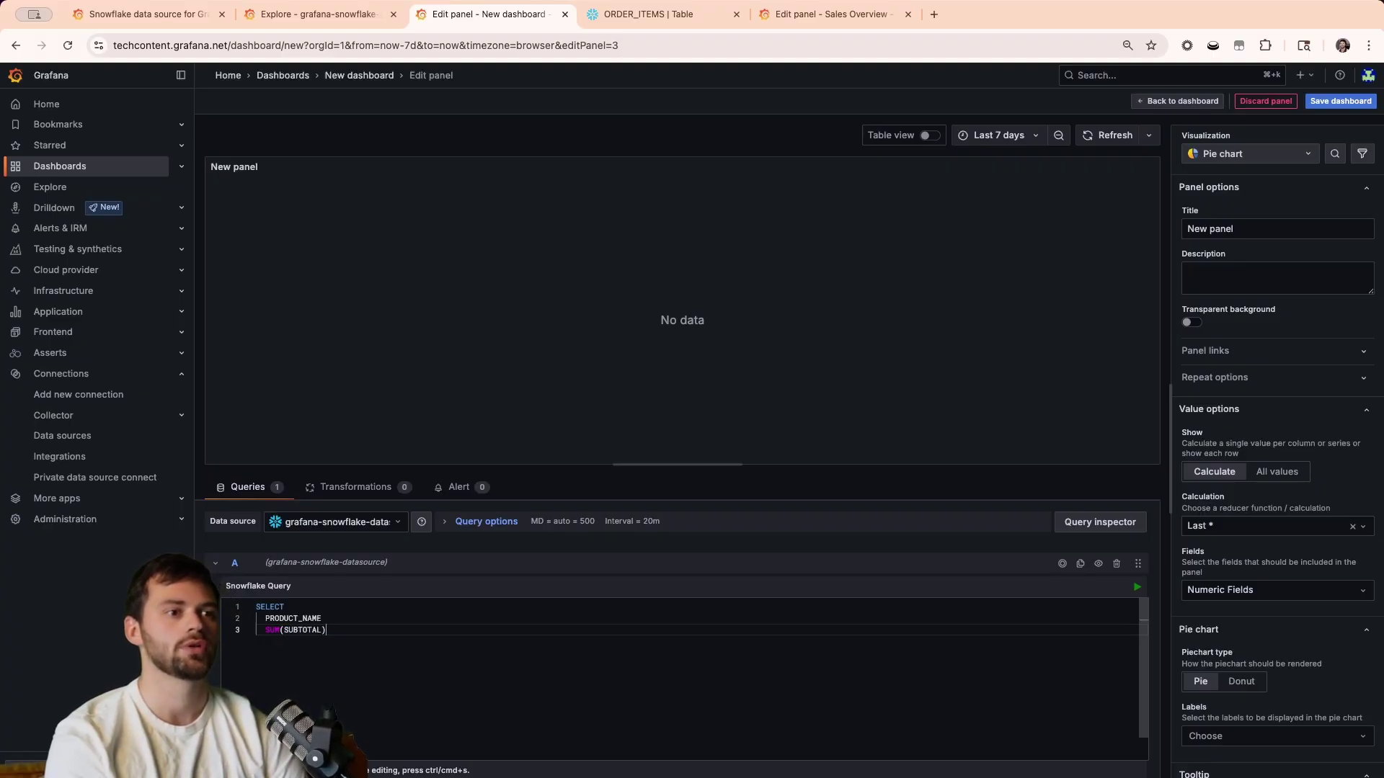
{"action": "type", "text": "s dollars_sold"}
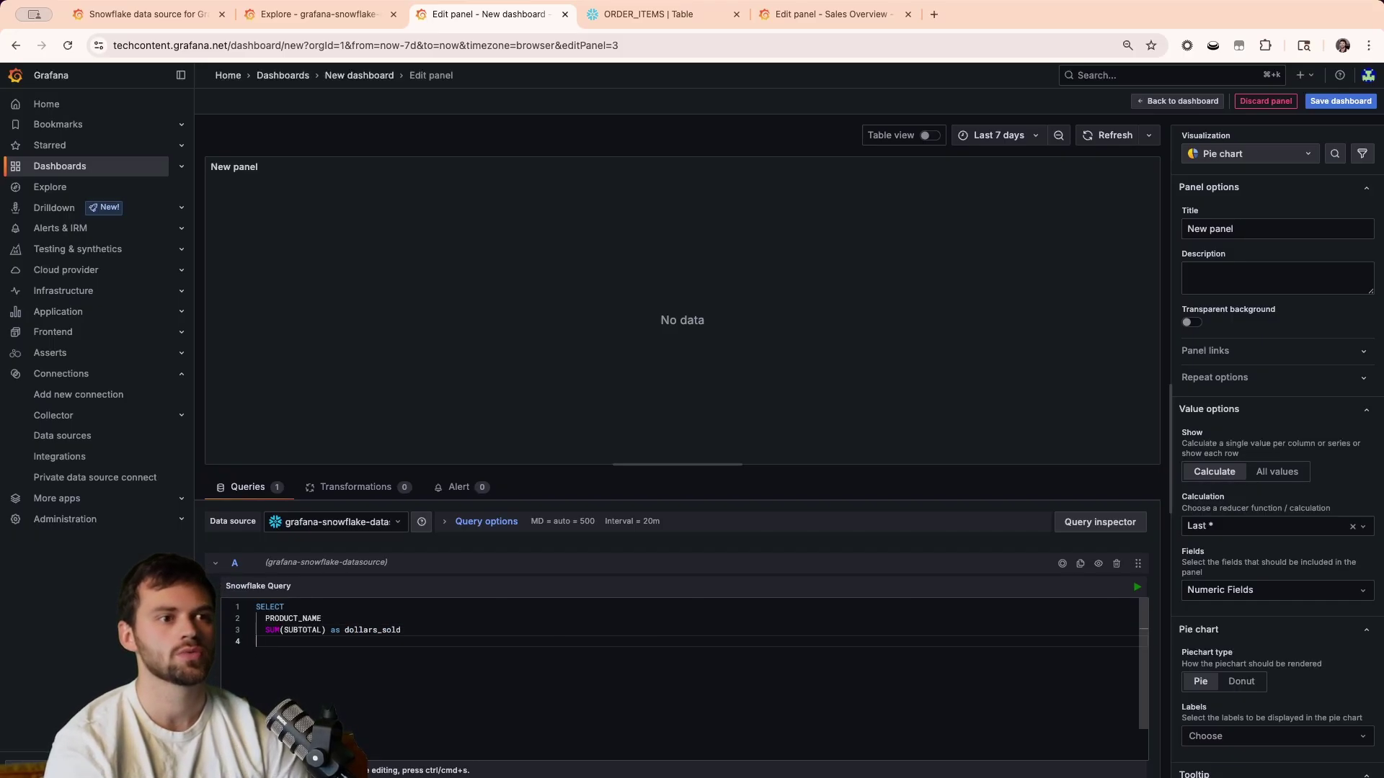
{"action": "left_click", "coordinate": [339, 619]}
{"action": "type", "text": ","}
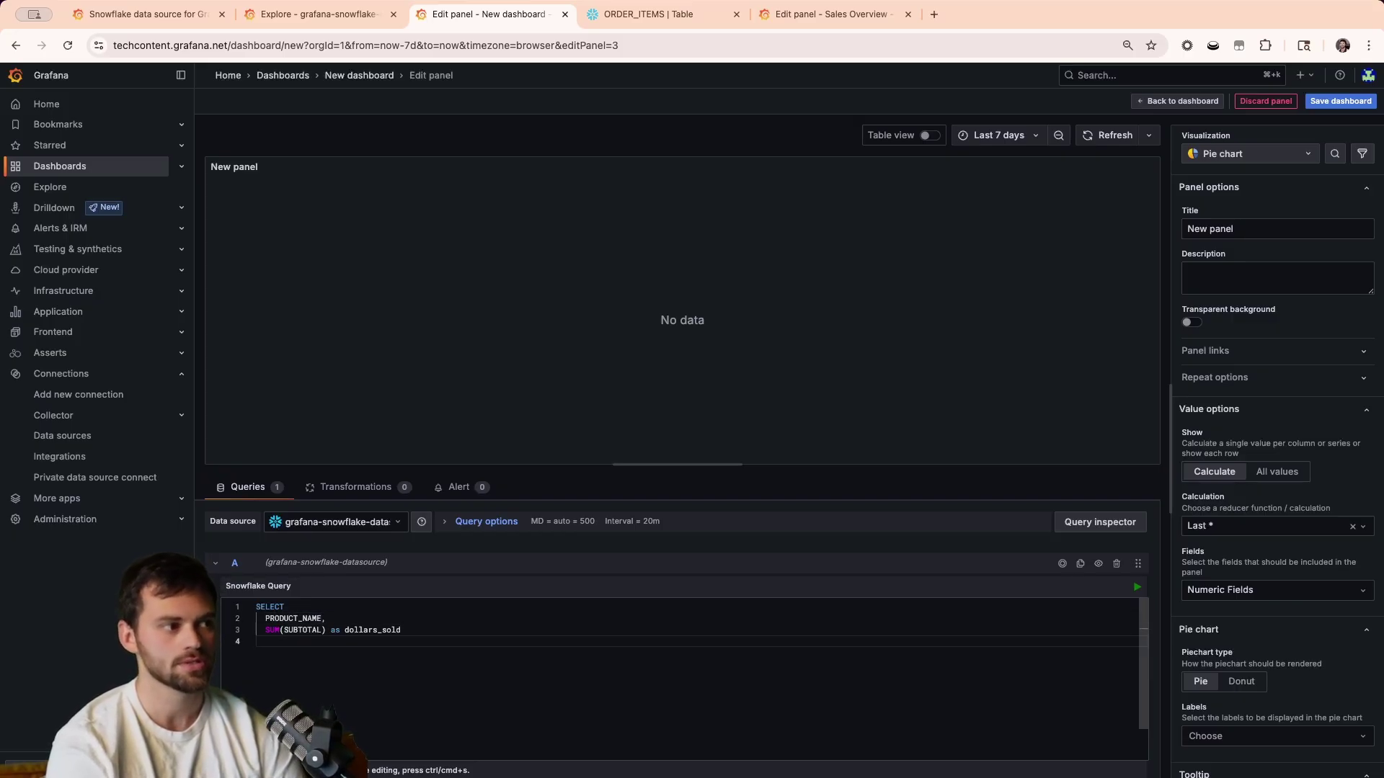
{"action": "type", "text": "FROM ORD"}
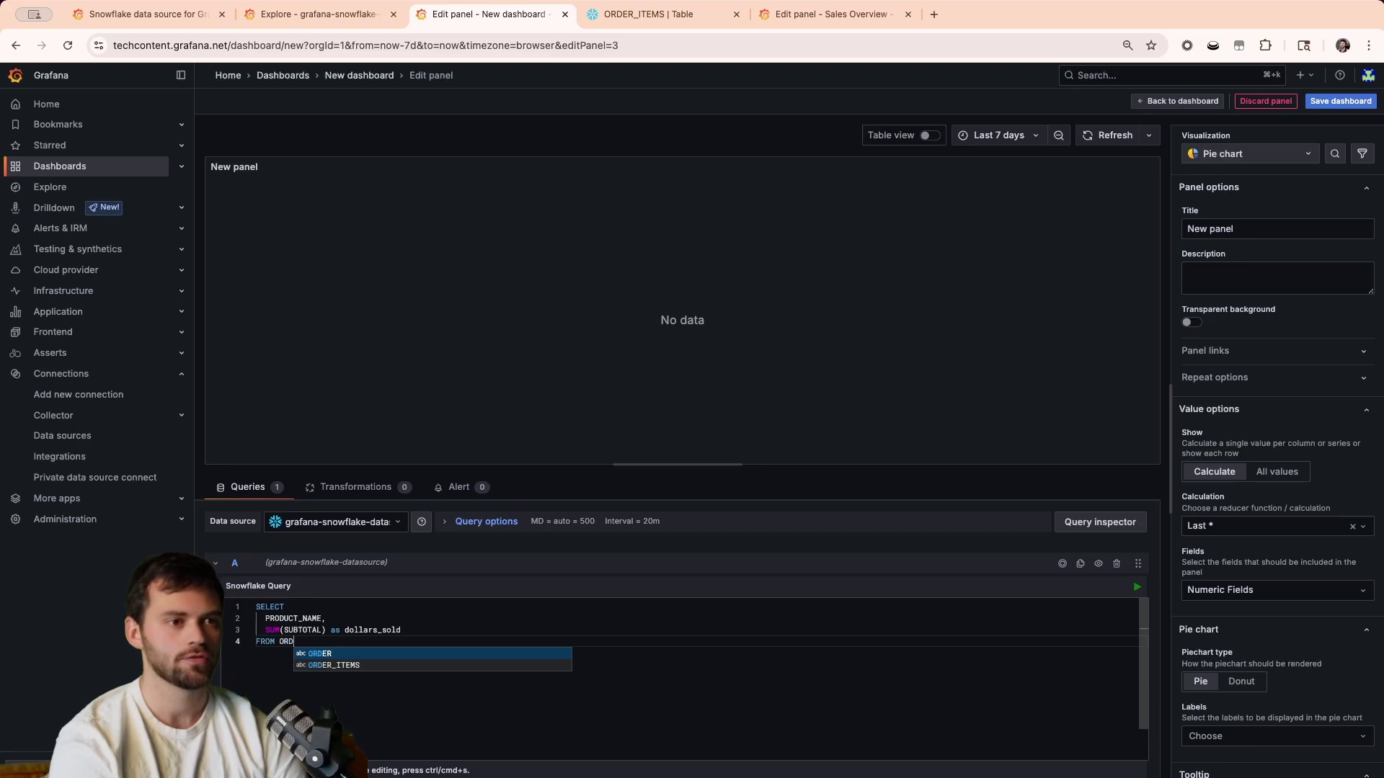
{"action": "type", "text": "ER_"}
{"action": "key", "text": "Return"}
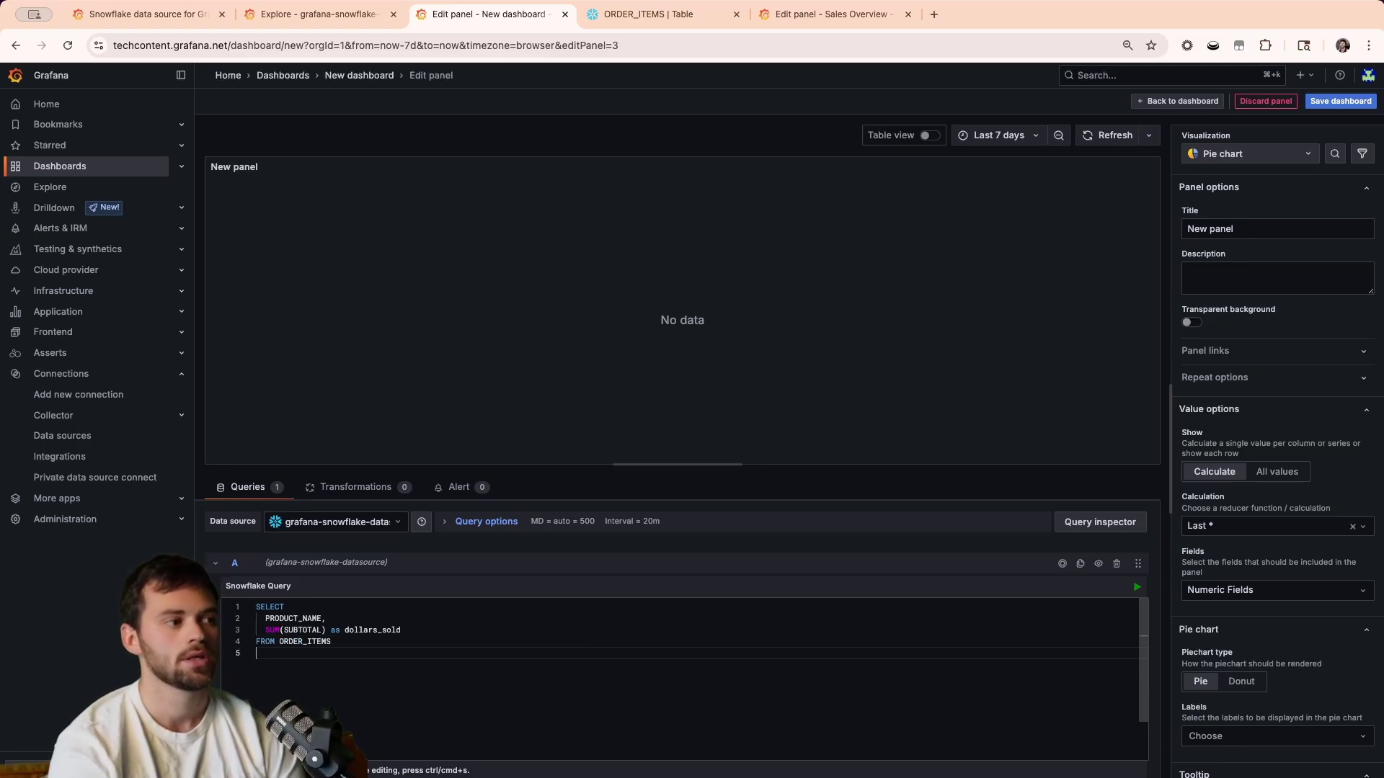
{"action": "type", "text": "GROUP BY PROD"}
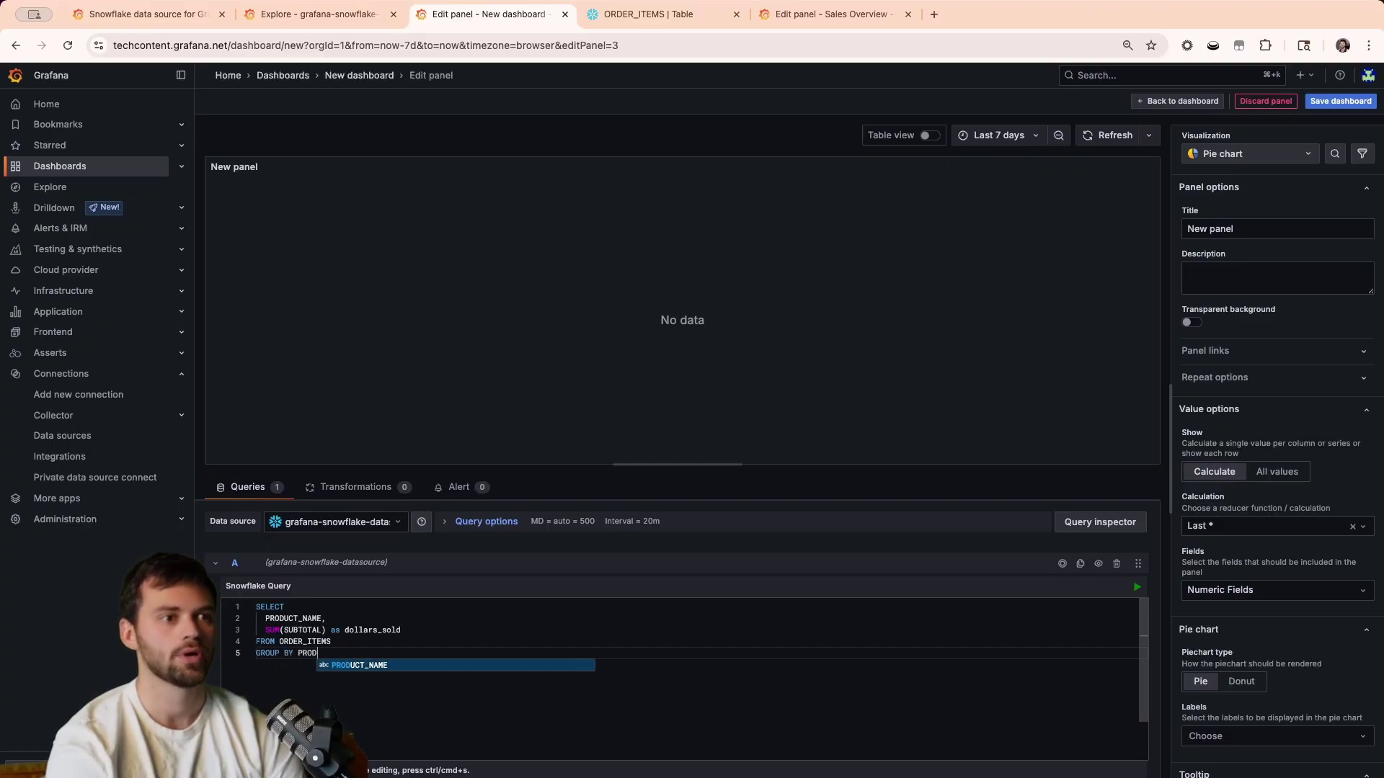
{"action": "key", "text": "Return"}
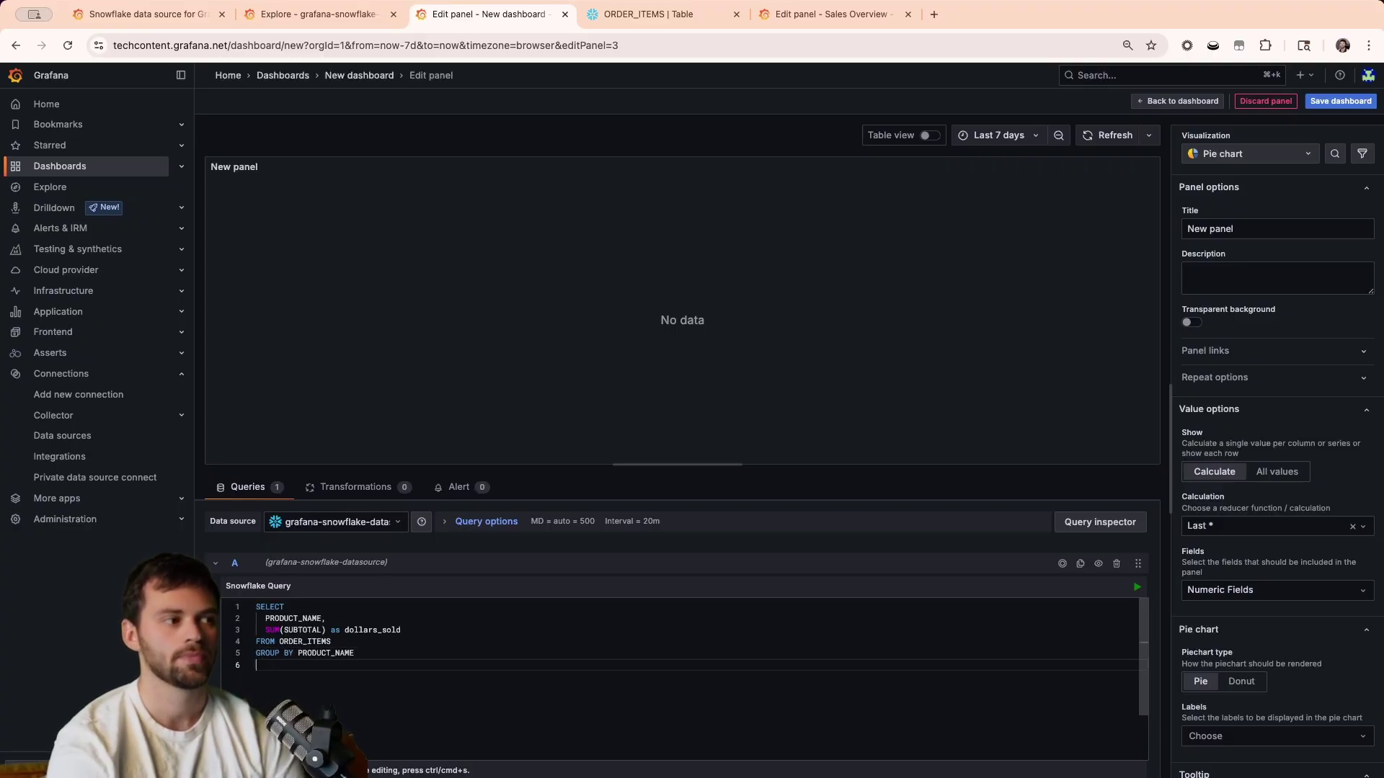
Run the query, show a slice for every product, and add ORDER BY dollars_sold DESC.
{"action": "left_click", "coordinate": [1137, 587]}
{"action": "mouse_move", "coordinate": [681, 359]}
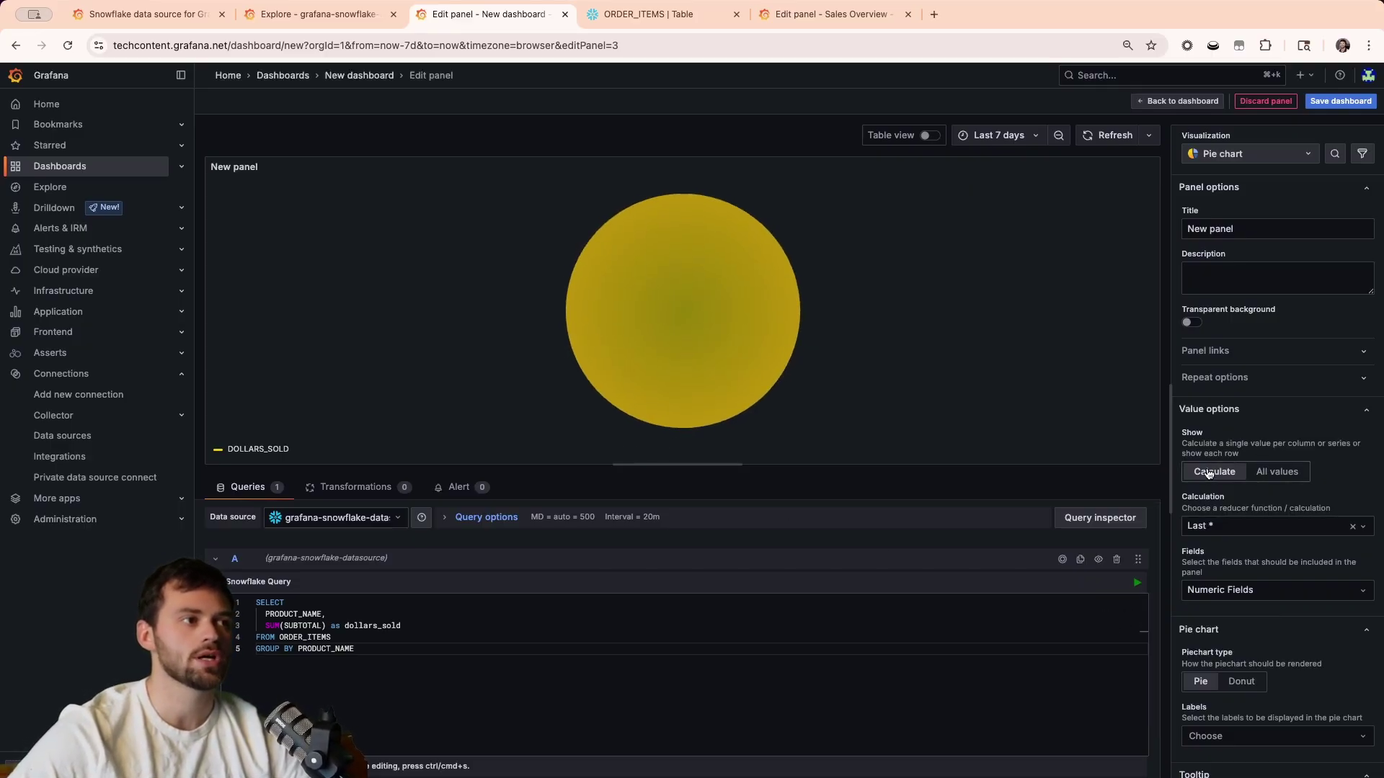
{"action": "left_click", "coordinate": [1280, 473]}
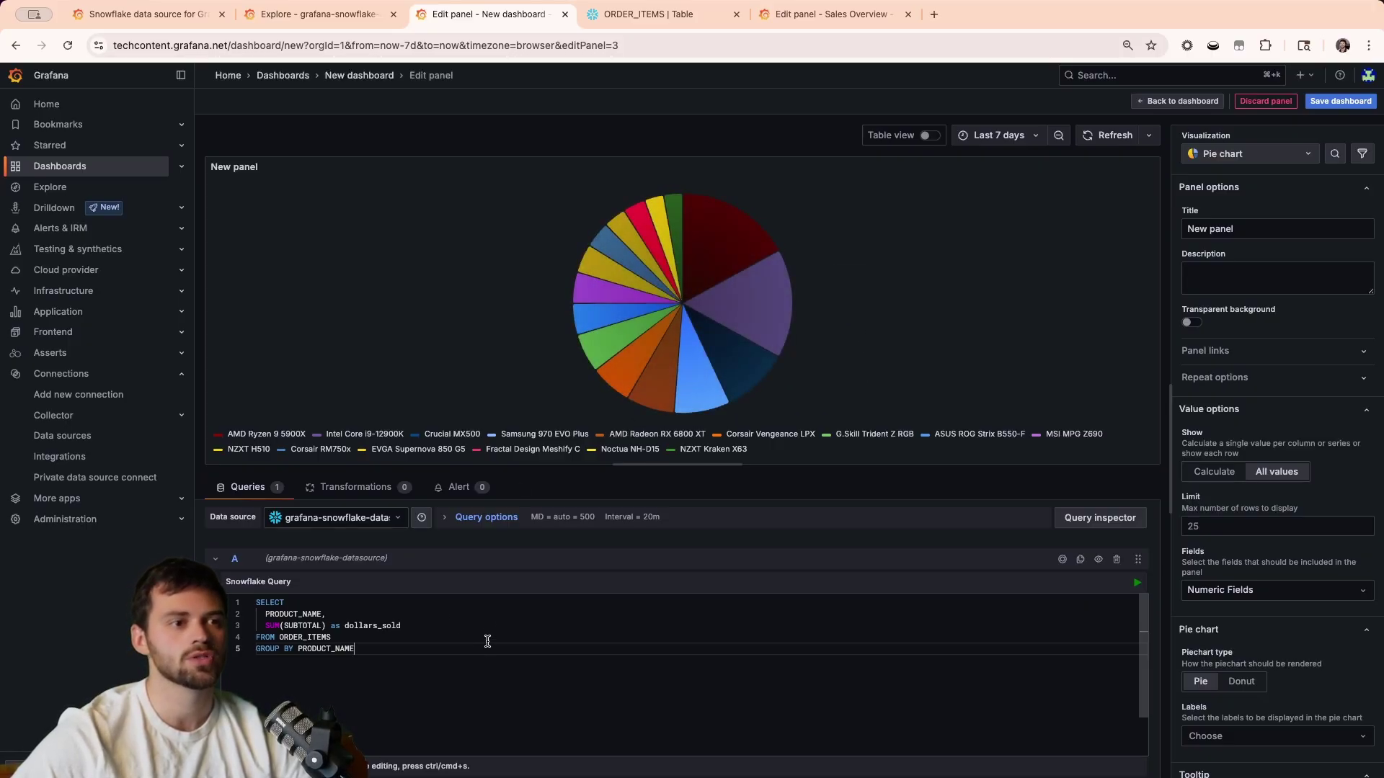
{"action": "key", "text": "Return"}
{"action": "type", "text": "ORDER "}
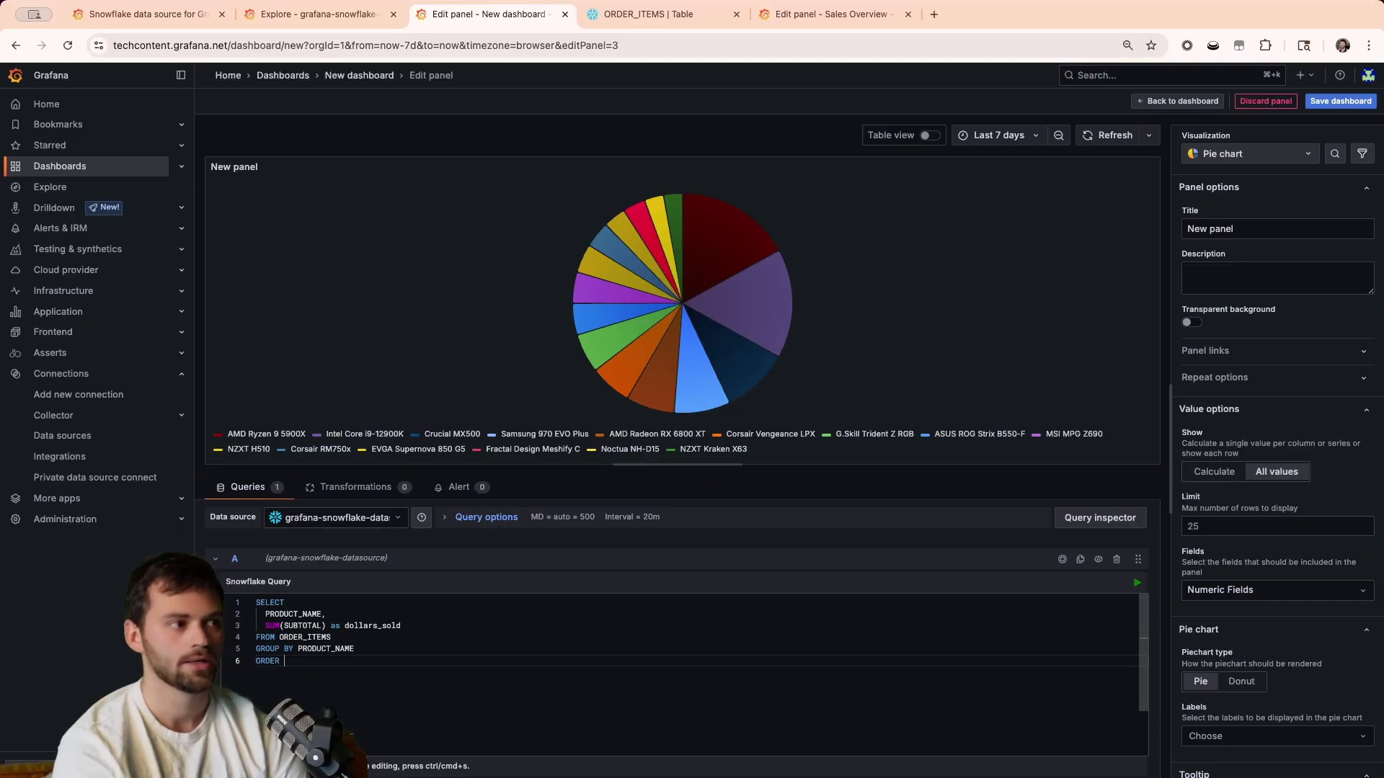
{"action": "type", "text": "BY dollars_sold DESC;"}
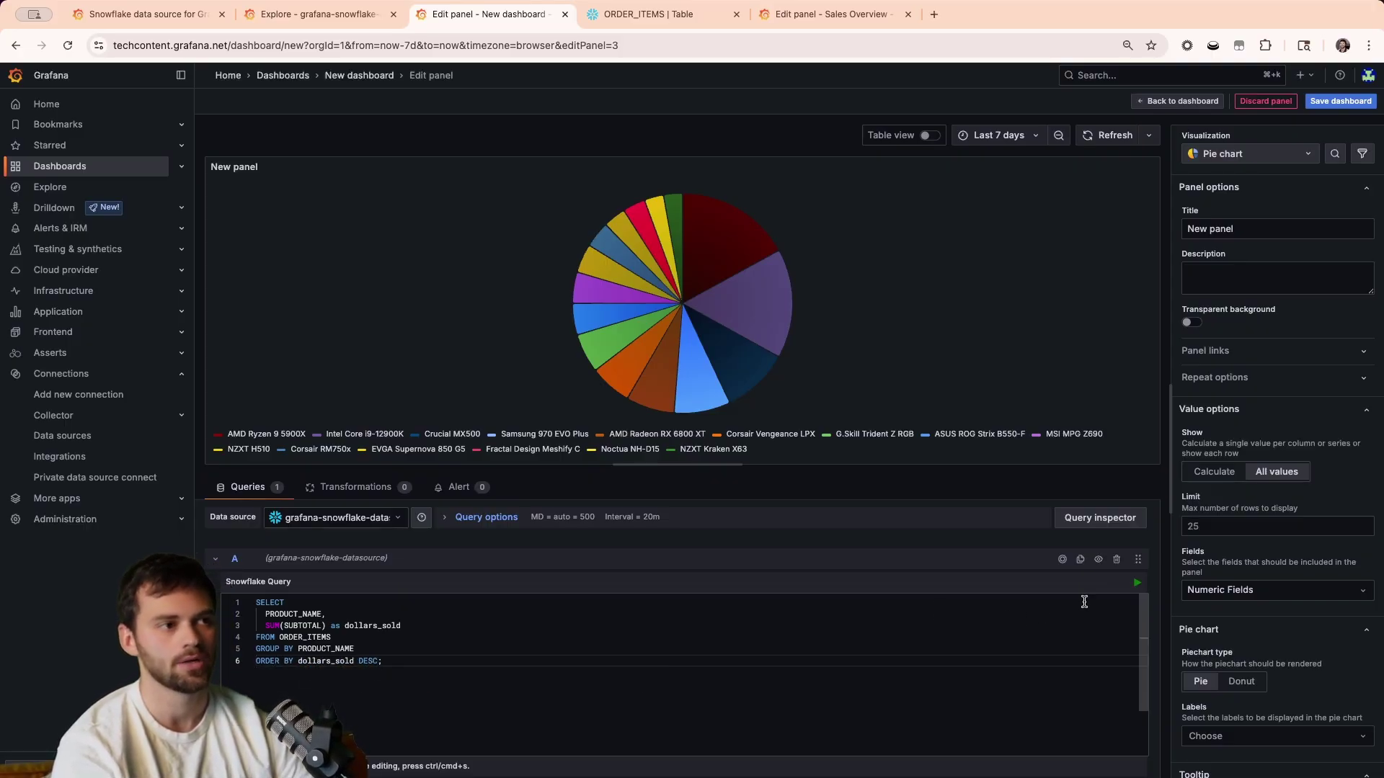
{"action": "left_click", "coordinate": [1137, 583]}
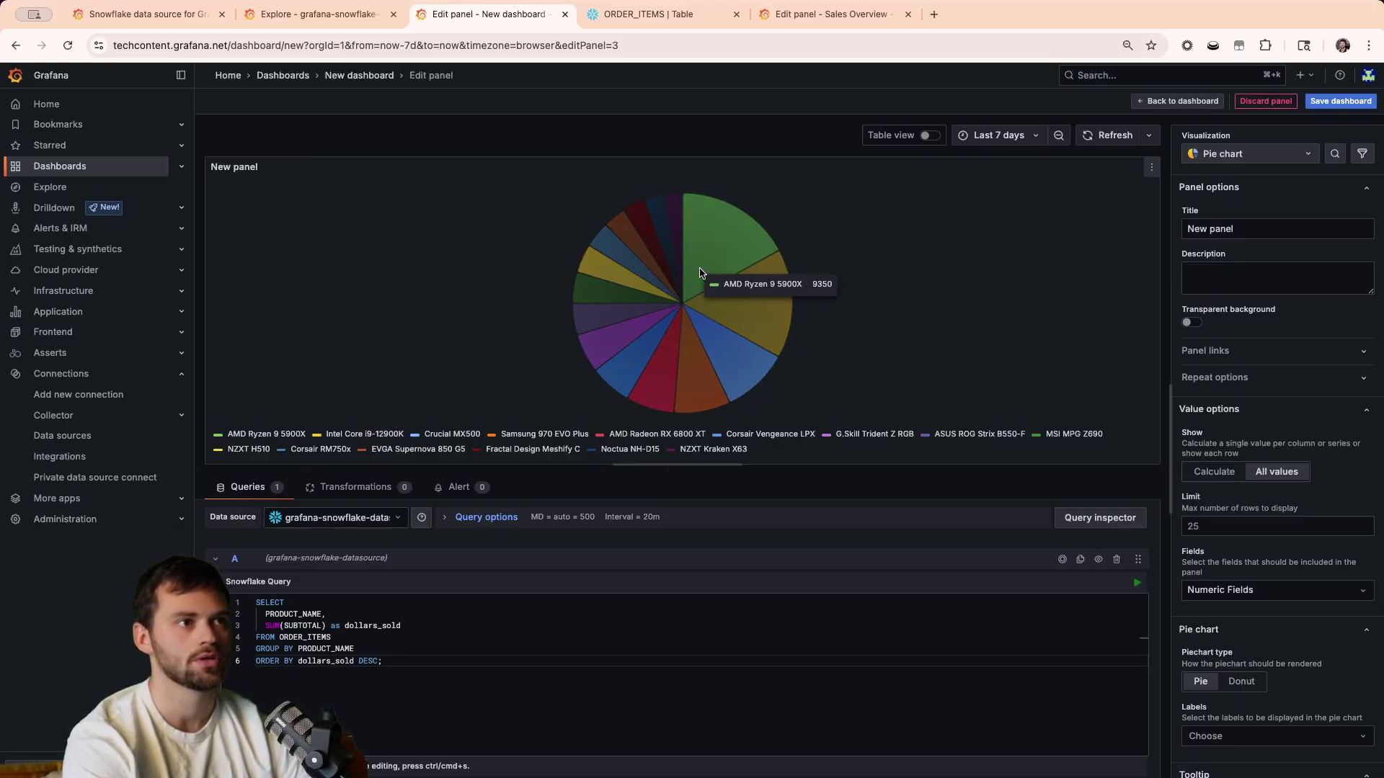
Set the pie chart's value unit to Dollars ($).
{"action": "scroll", "coordinate": [1249, 570], "scroll_direction": "down", "scroll_amount": 5}
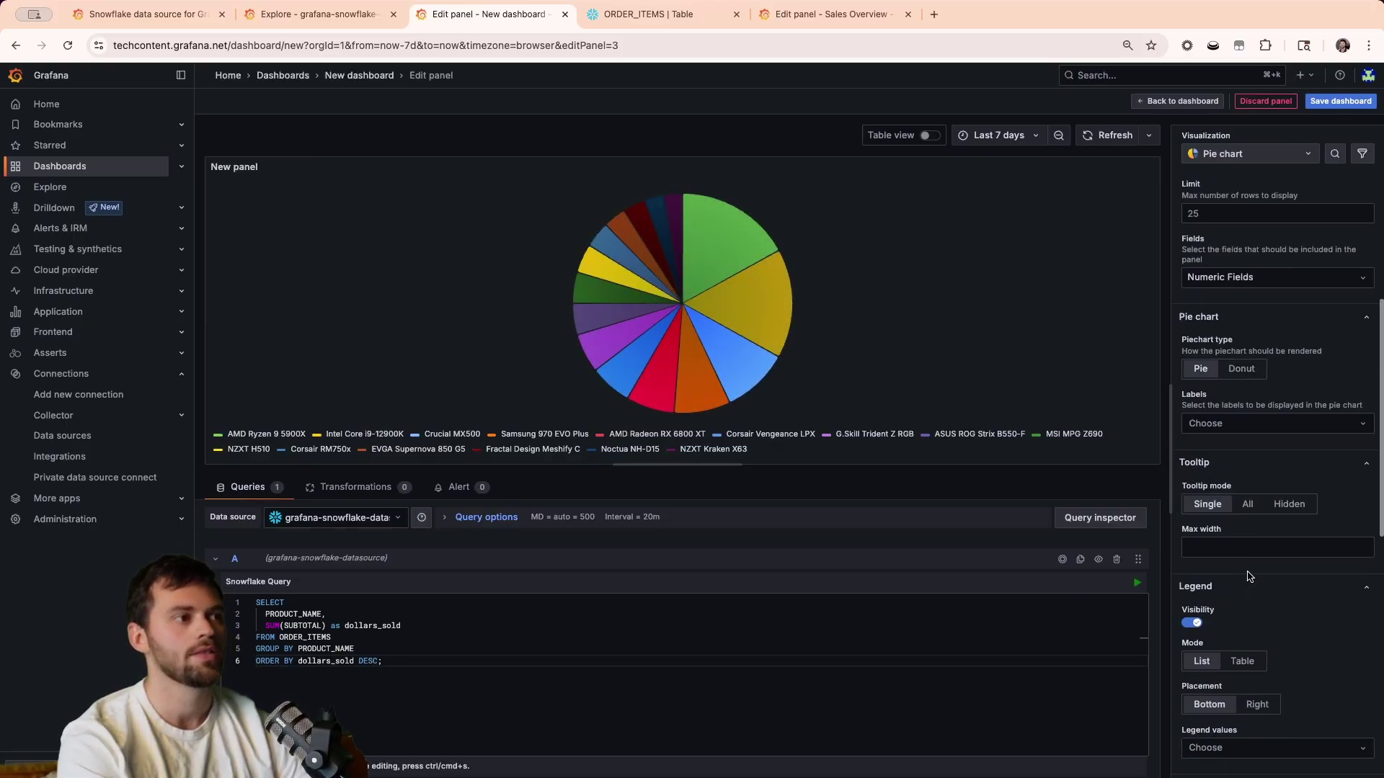
{"action": "scroll", "coordinate": [1249, 577], "scroll_direction": "down", "scroll_amount": 7}
{"action": "left_click", "coordinate": [1220, 336]}
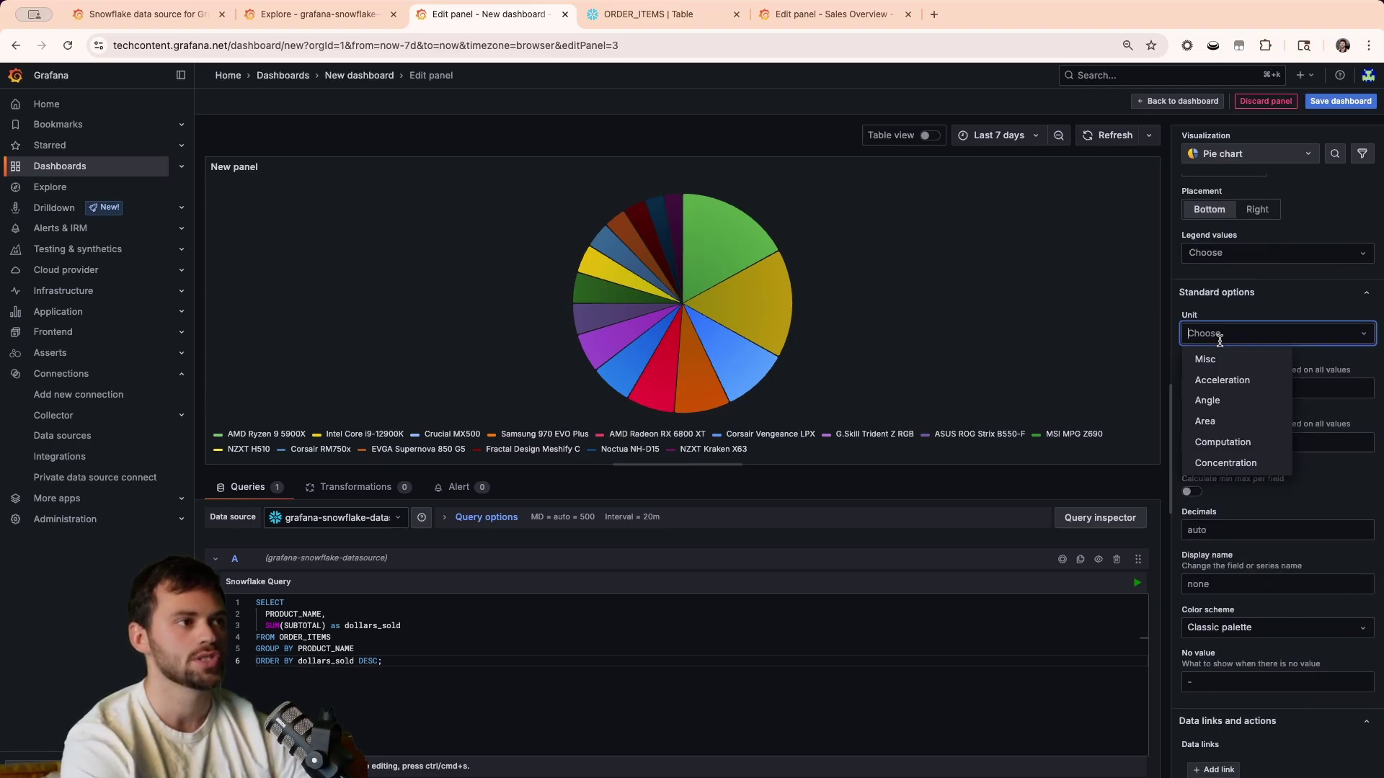
{"action": "scroll", "coordinate": [1226, 393], "scroll_direction": "down", "scroll_amount": 2}
{"action": "mouse_move", "coordinate": [1215, 405]}
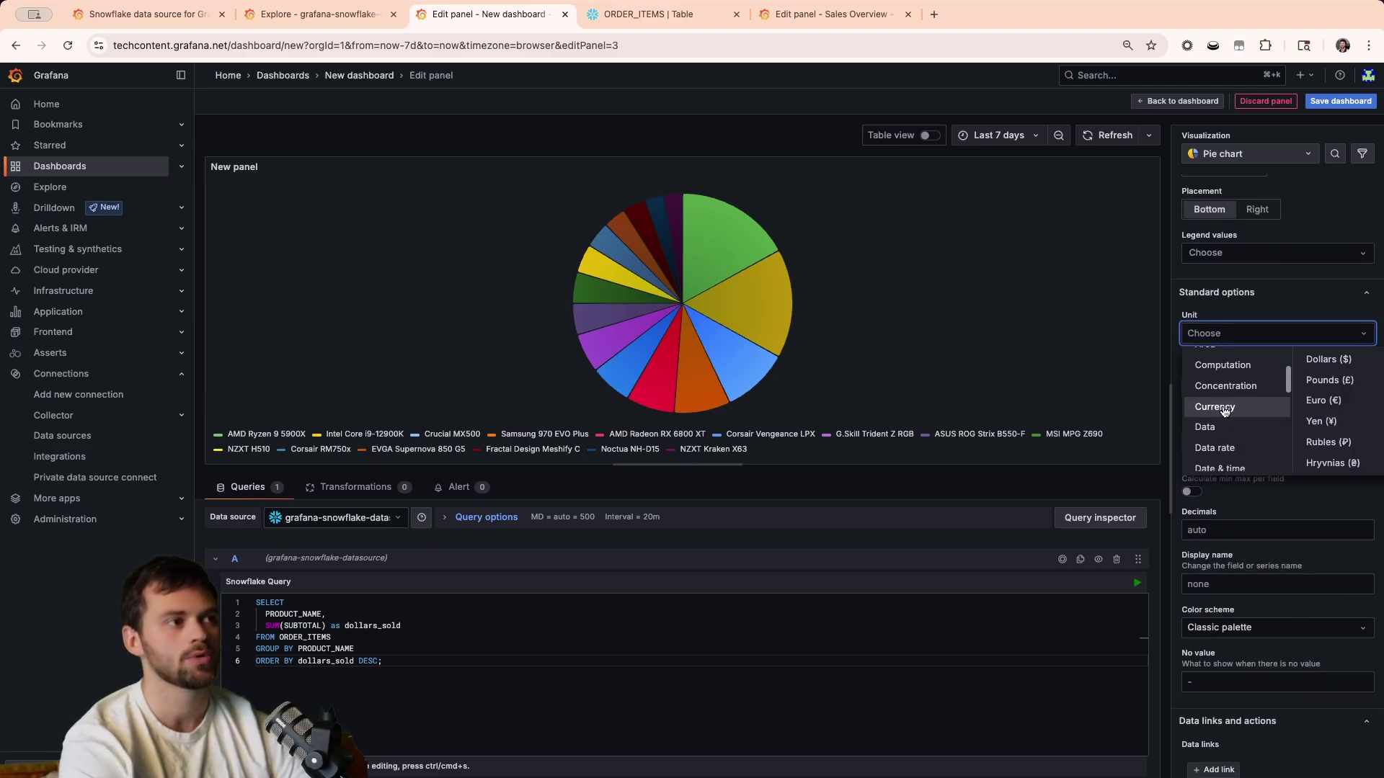
{"action": "left_click", "coordinate": [1313, 361]}
{"action": "mouse_move", "coordinate": [733, 293]}
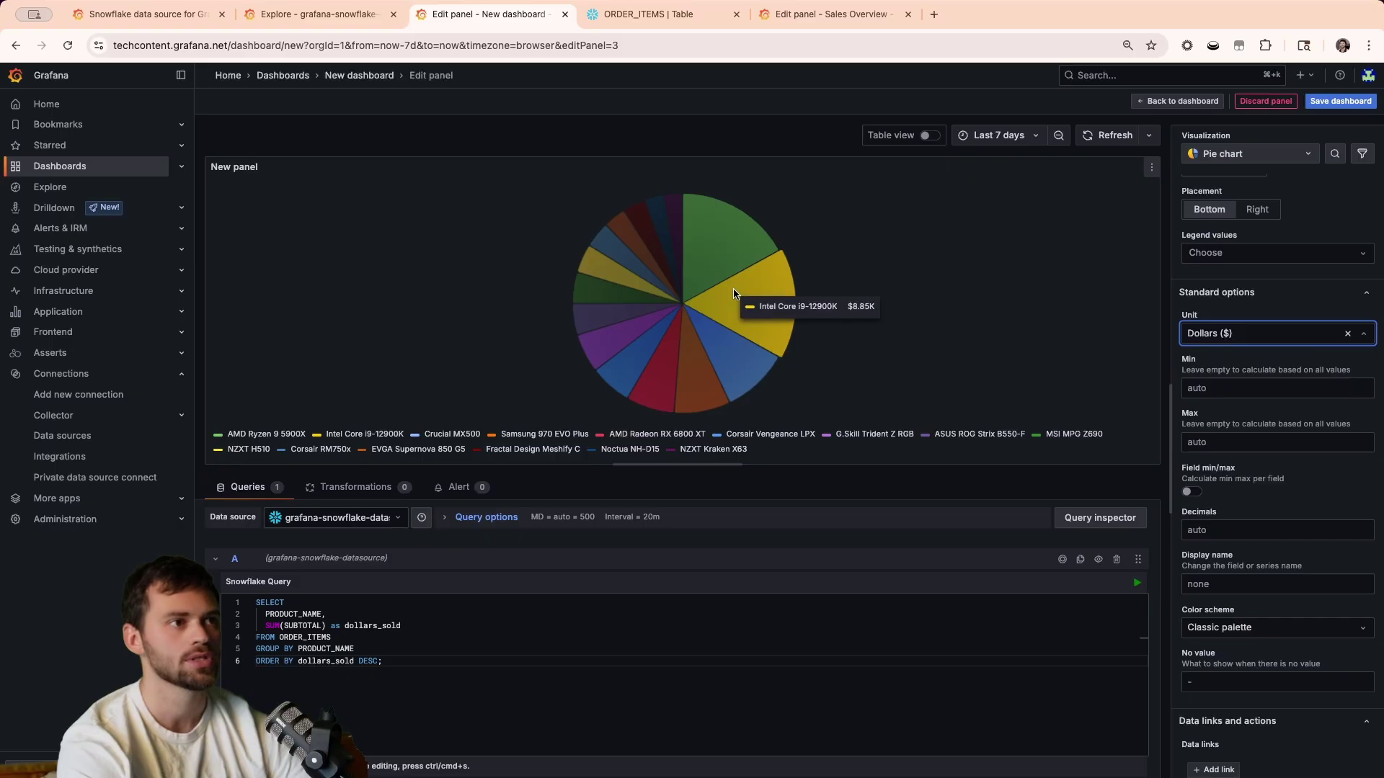
{"action": "mouse_move", "coordinate": [725, 257]}
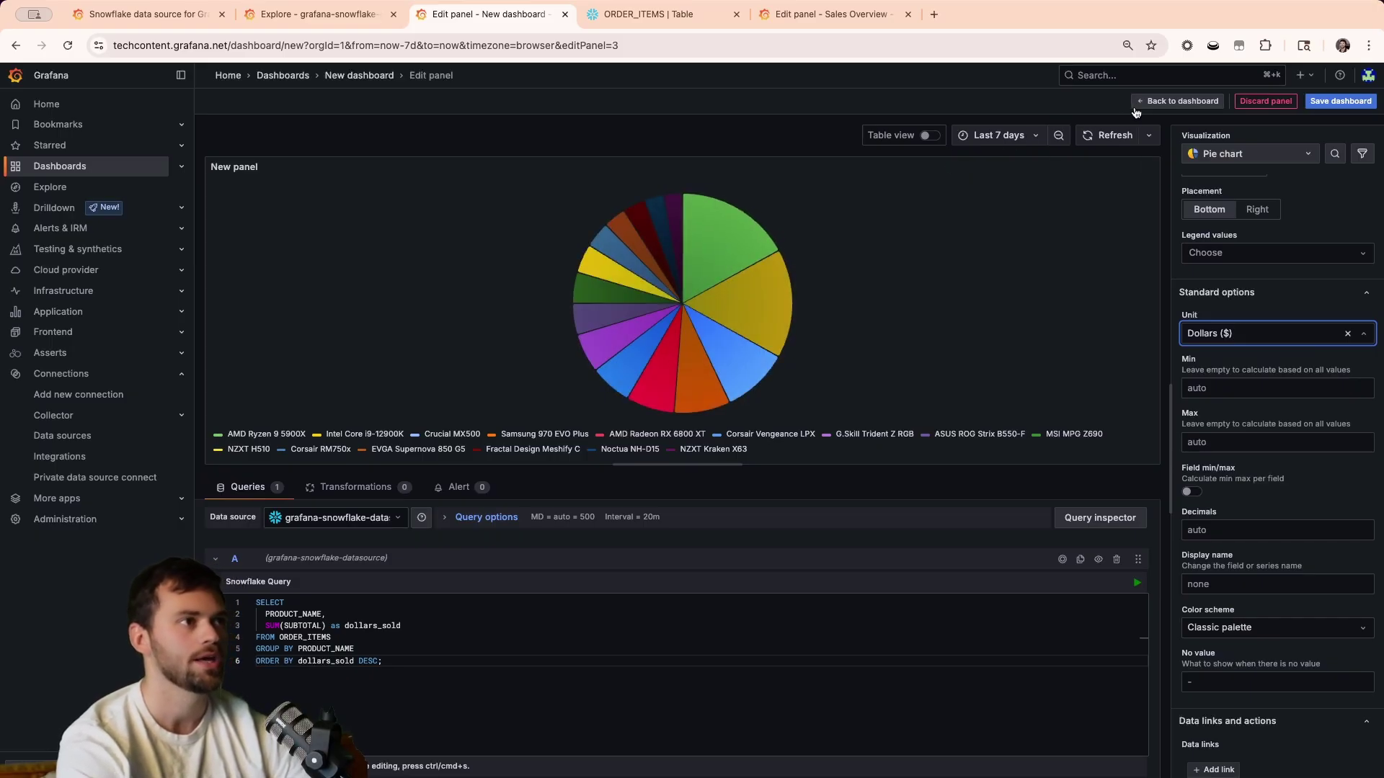
Change the panel title to 'Revenue Per Product'.
{"action": "scroll", "coordinate": [1226, 224], "scroll_direction": "up", "scroll_amount": 10}
{"action": "triple_click", "coordinate": [1241, 229]}
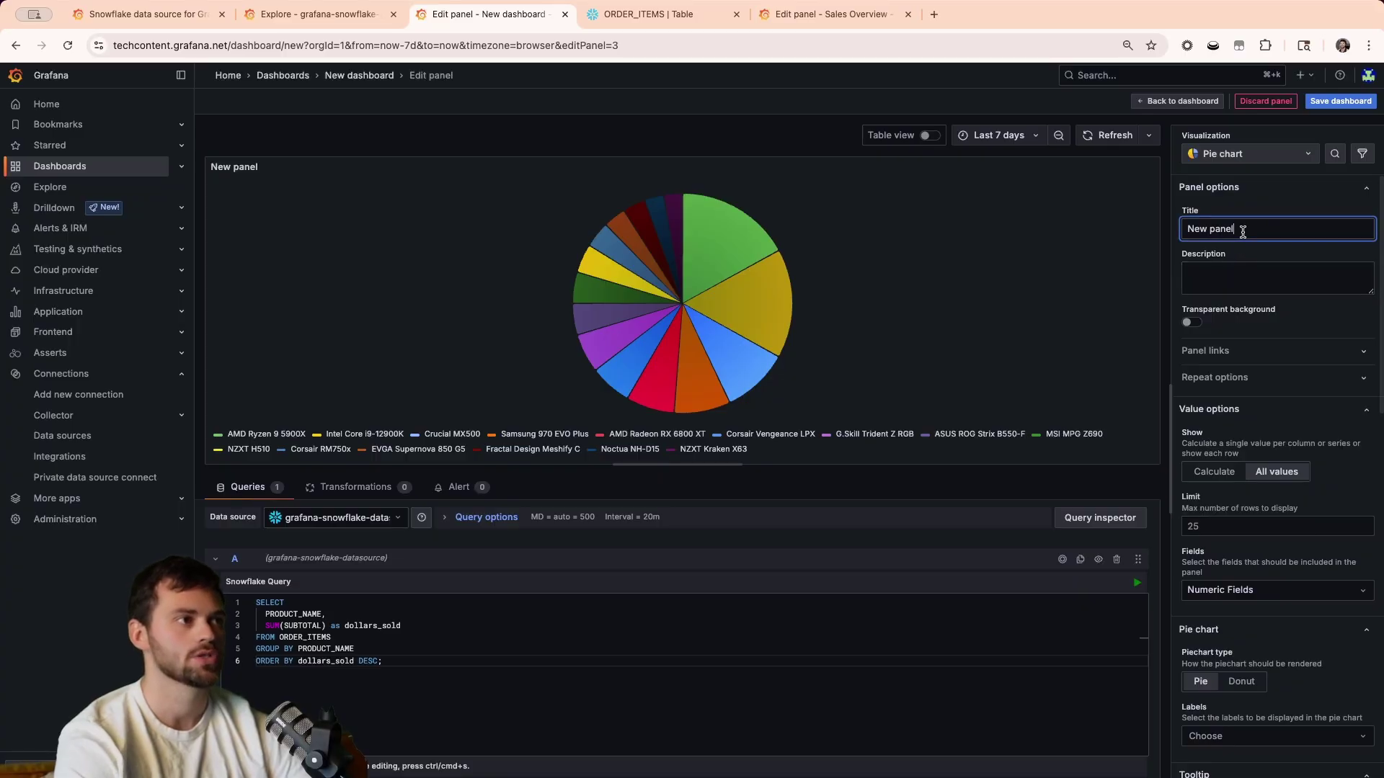
{"action": "type", "text": "Revenue "}
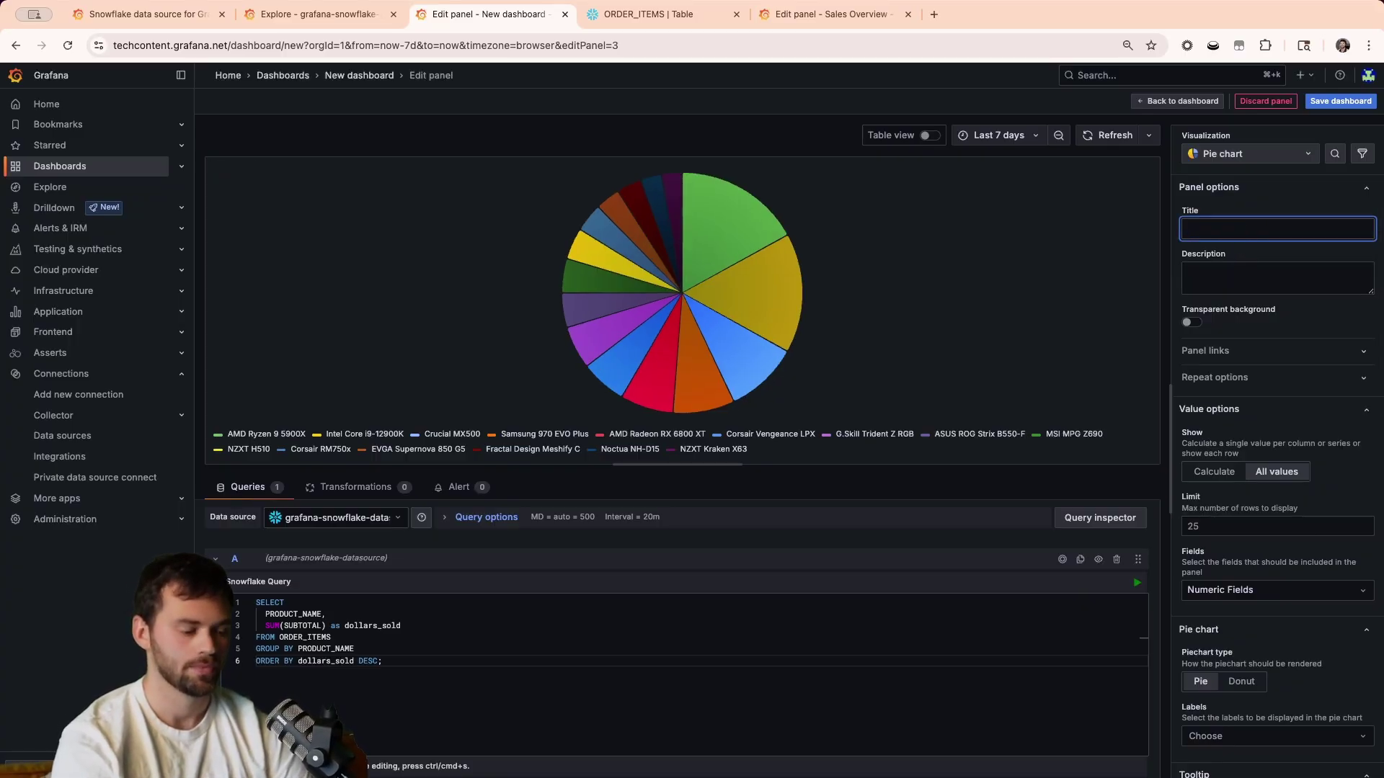
{"action": "type", "text": "Per PRodu"}
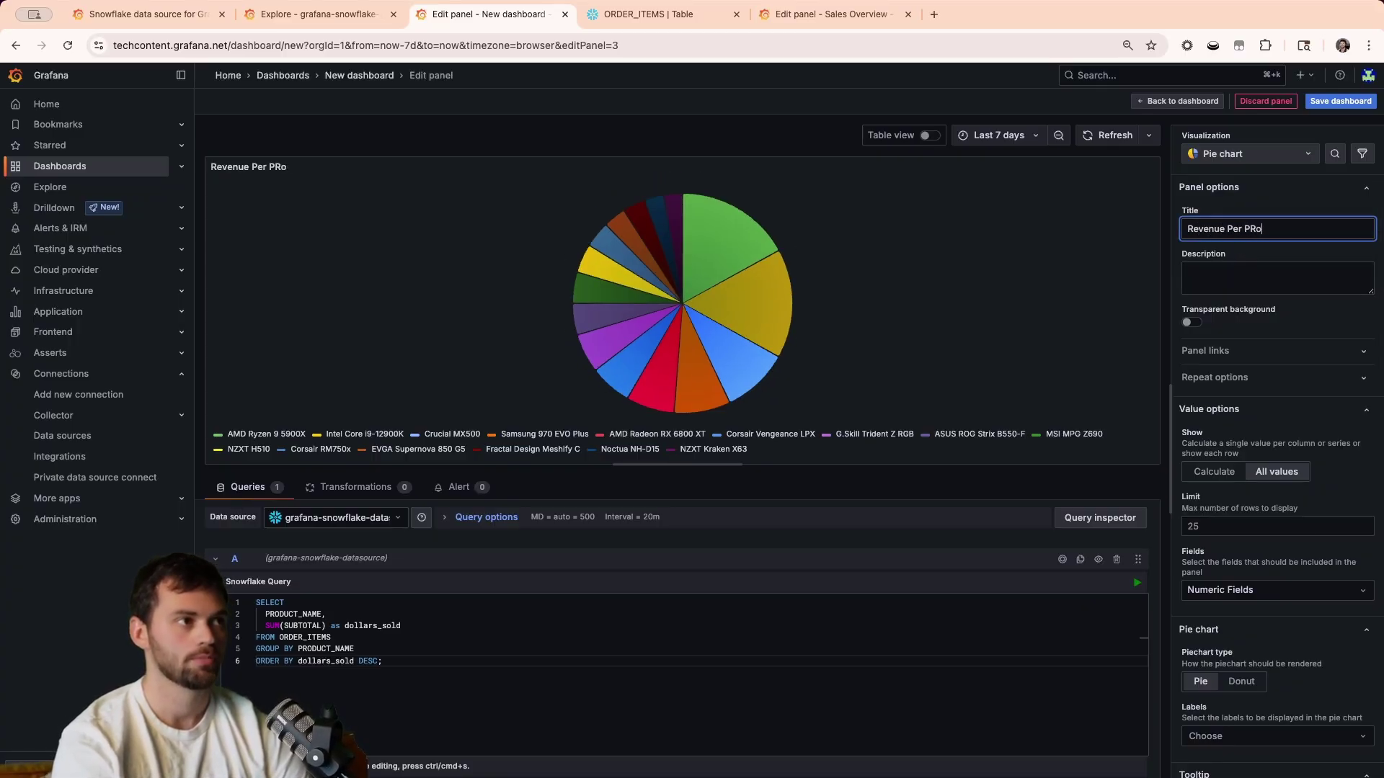
{"action": "key", "text": "BackSpace"}
Place Revenue Per Product right of Total Revenue and give both panels equal height.
{"action": "type", "text": "roduct"}
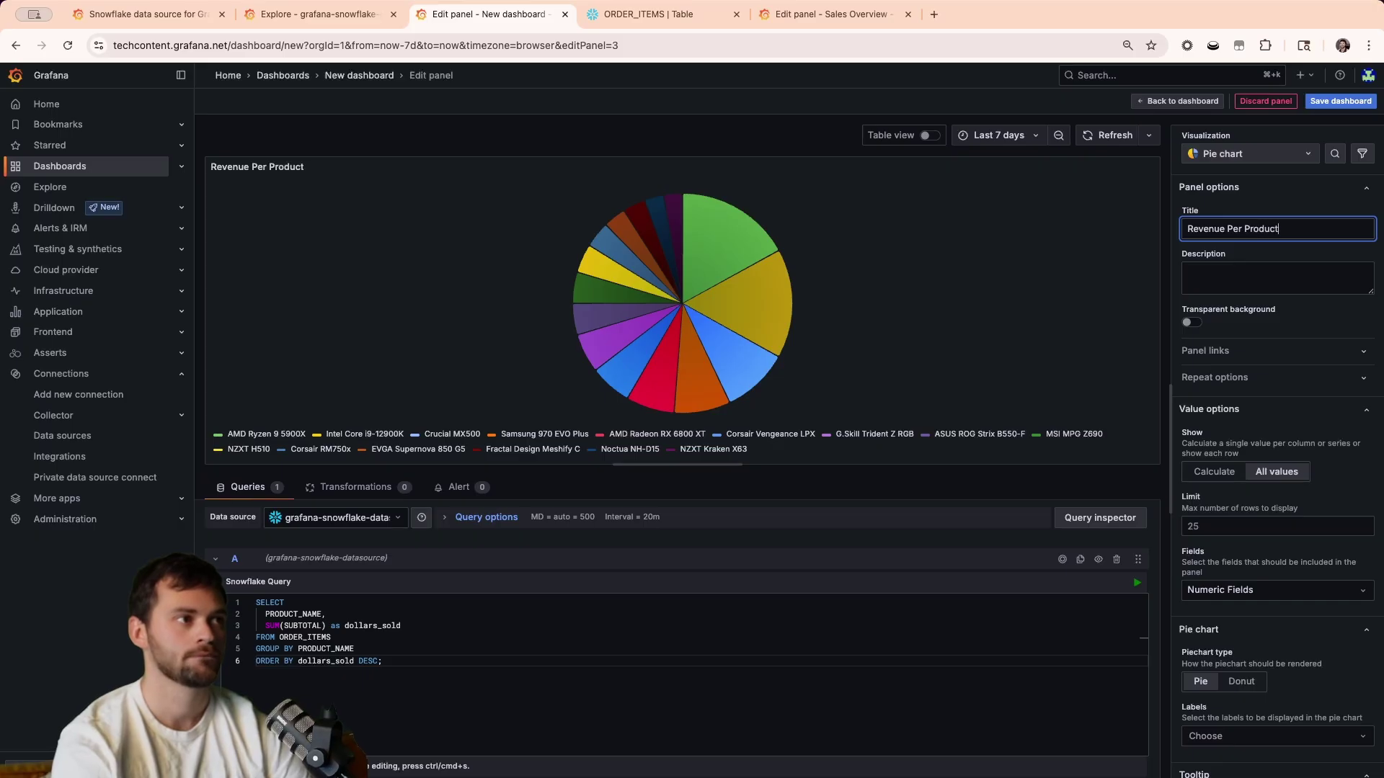
{"action": "left_click", "coordinate": [1171, 104]}
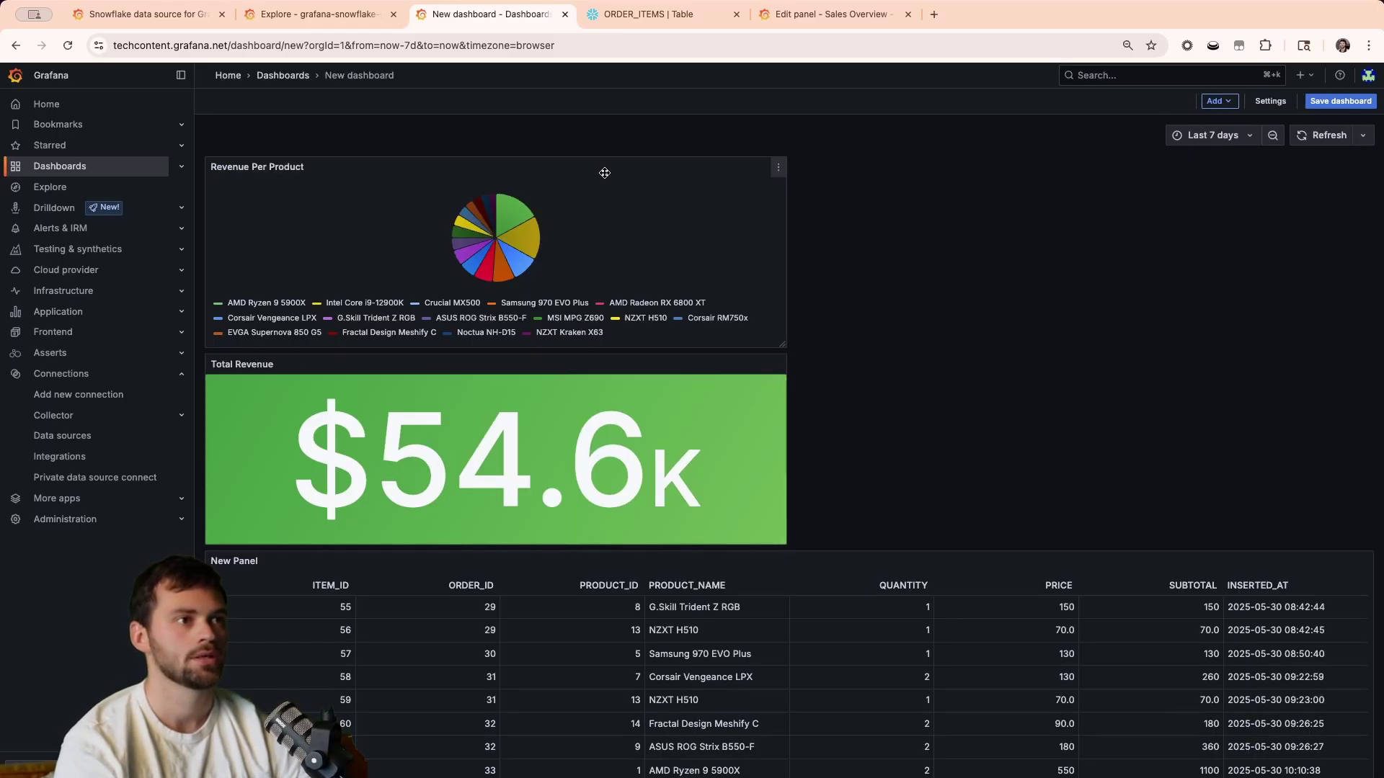
{"action": "left_click_drag", "start_coordinate": [605, 173], "coordinate": [1297, 245]}
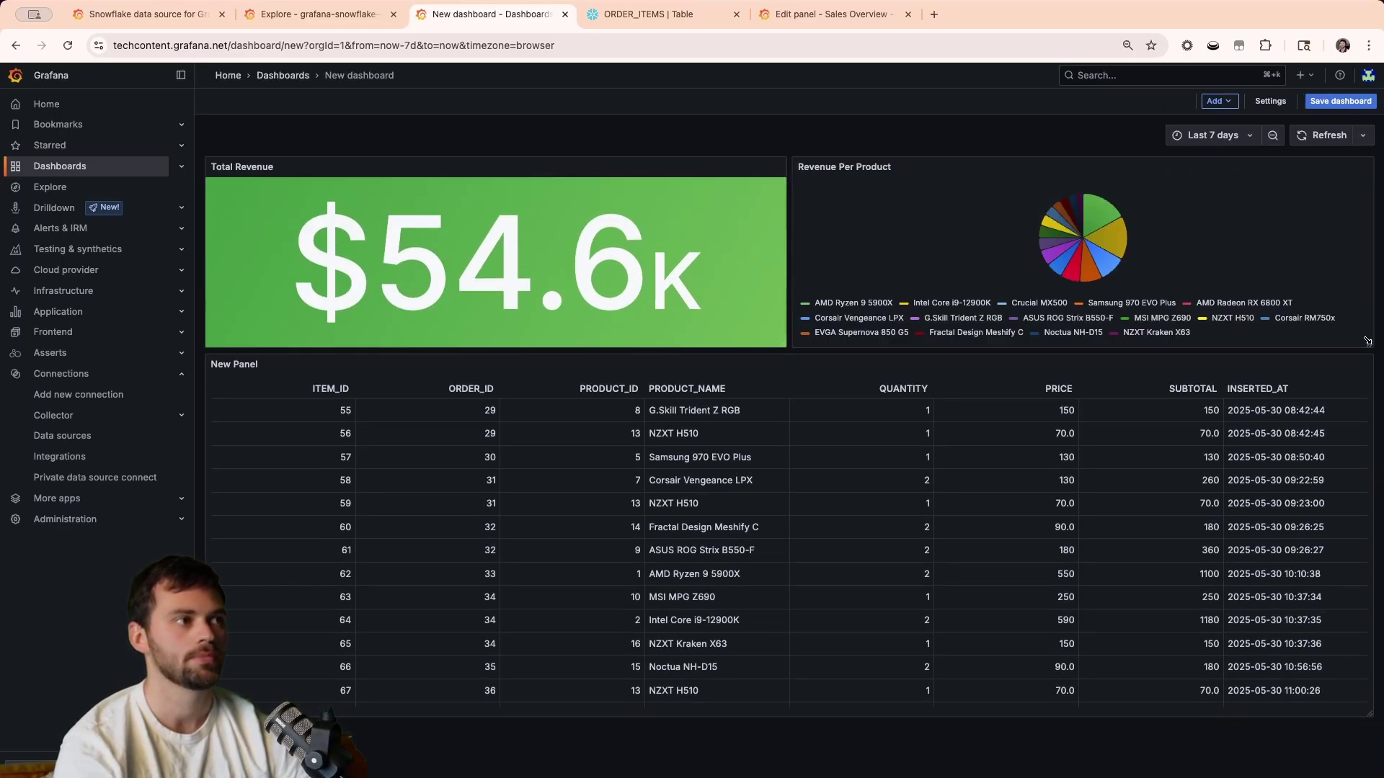
{"action": "left_click_drag", "start_coordinate": [1371, 347], "coordinate": [1372, 395]}
{"action": "left_click_drag", "start_coordinate": [783, 346], "coordinate": [784, 397]}
Save the dashboard with the title 'Sales'.
{"action": "left_click", "coordinate": [1341, 101]}
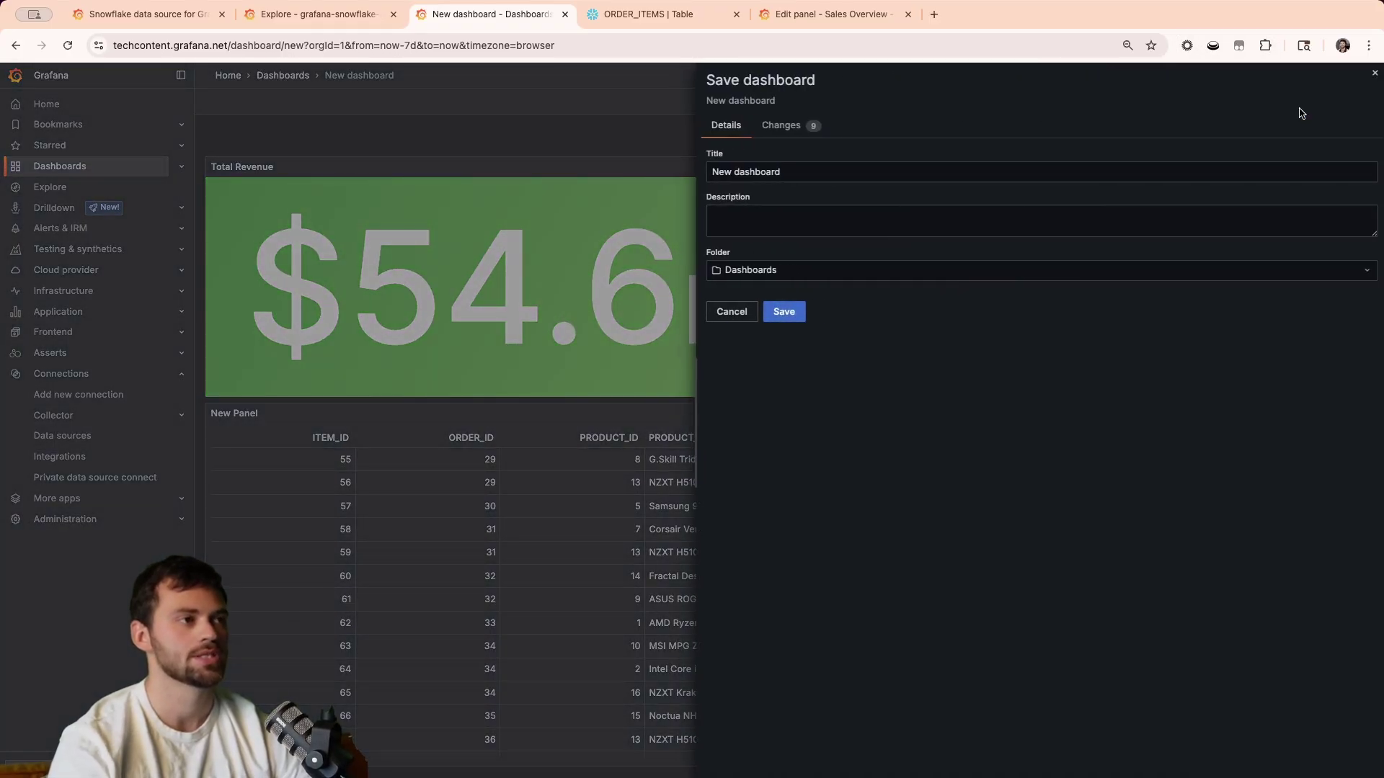
{"action": "triple_click", "coordinate": [767, 170]}
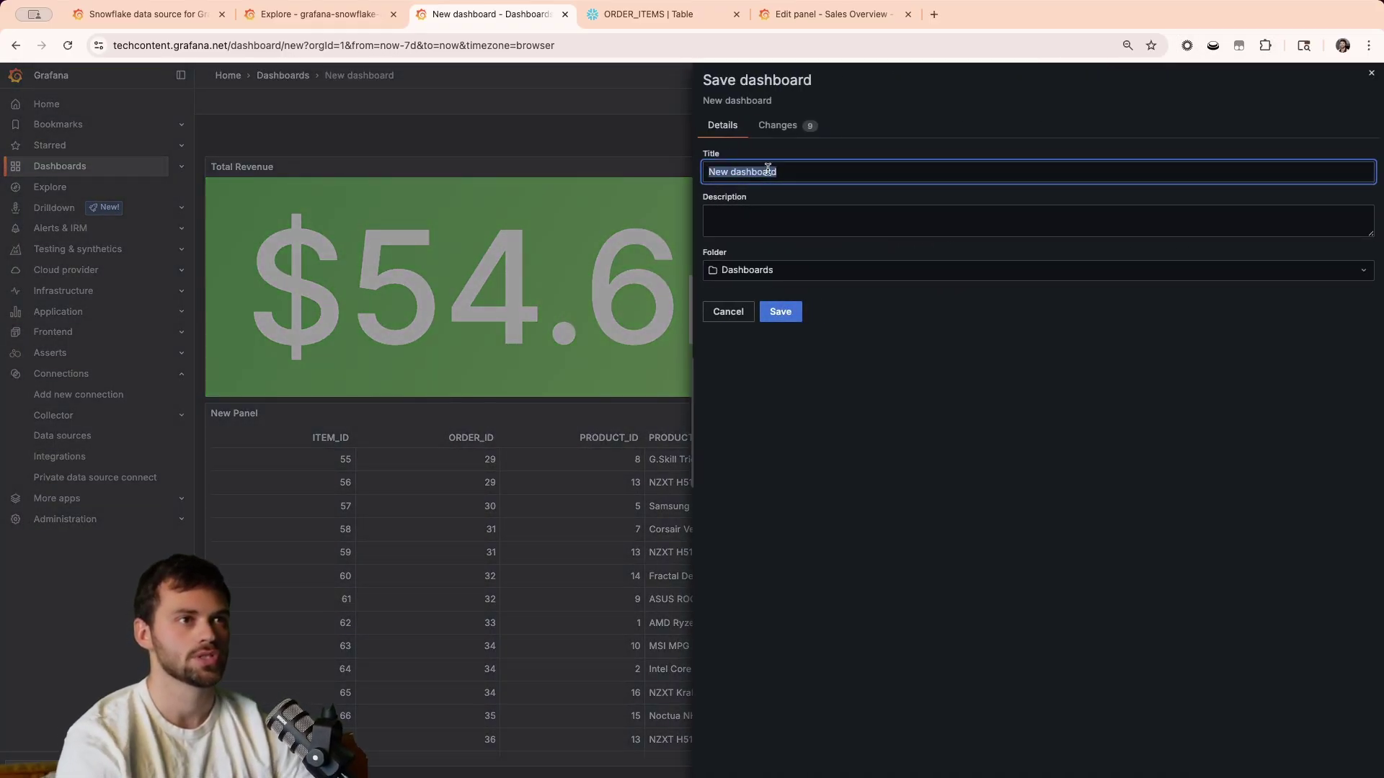
{"action": "type", "text": "Sales"}
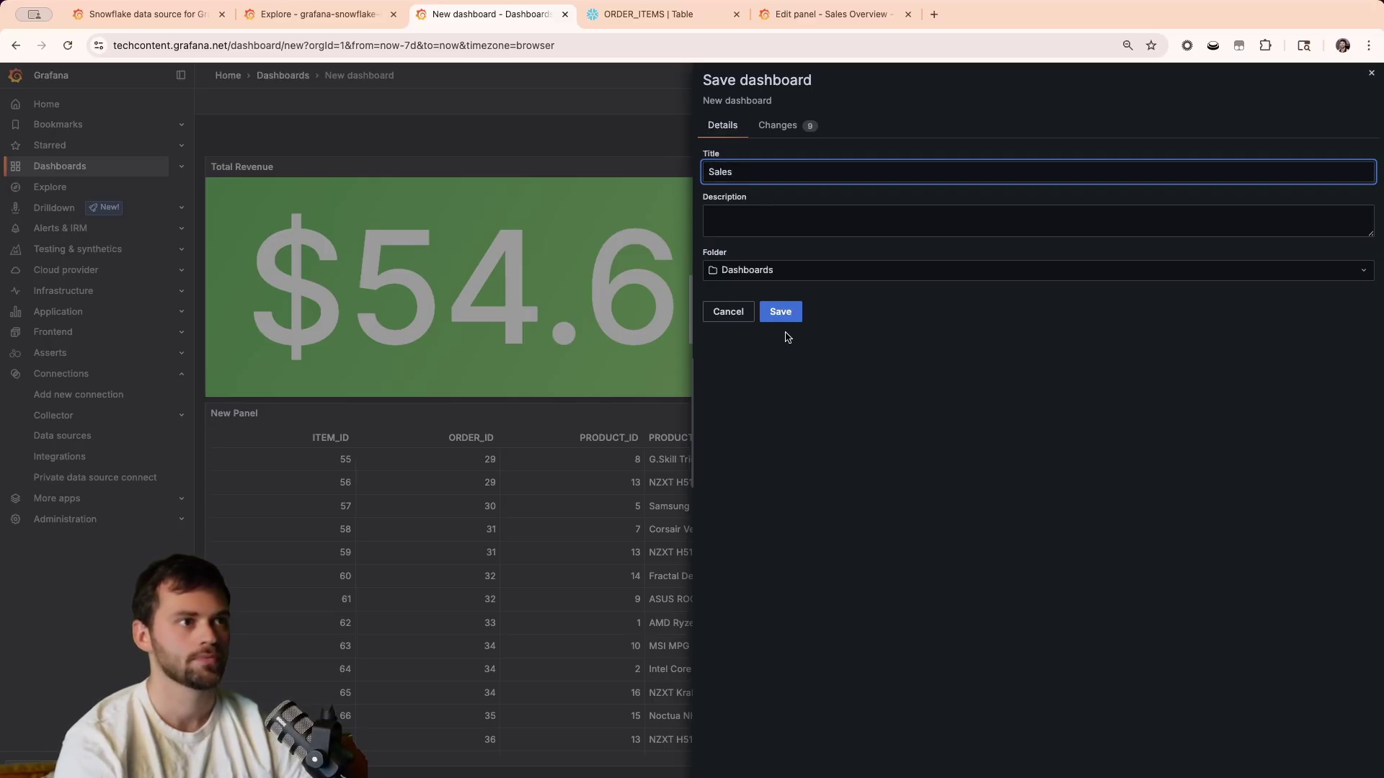
{"action": "left_click", "coordinate": [782, 316]}
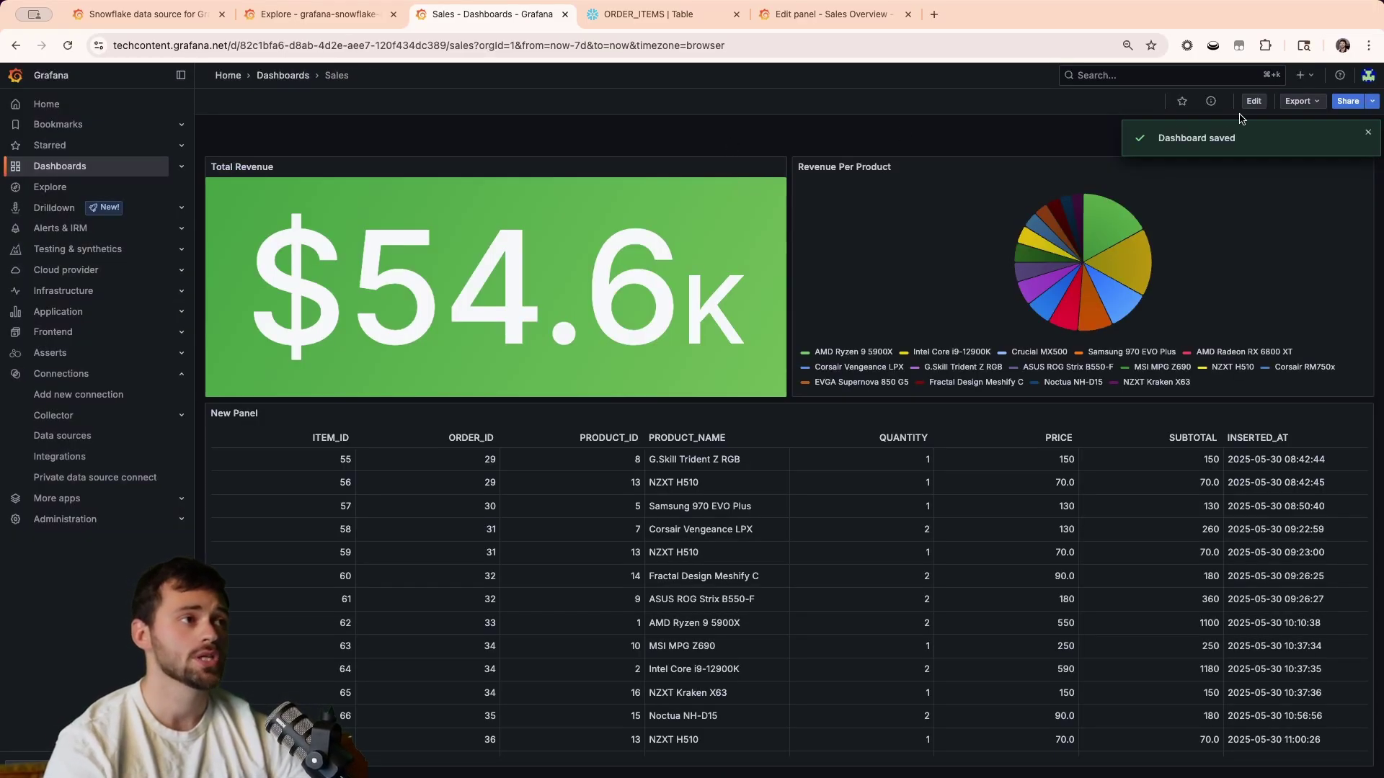
Put the Sales dashboard in edit mode and open its variables settings.
{"action": "left_click", "coordinate": [1360, 138]}
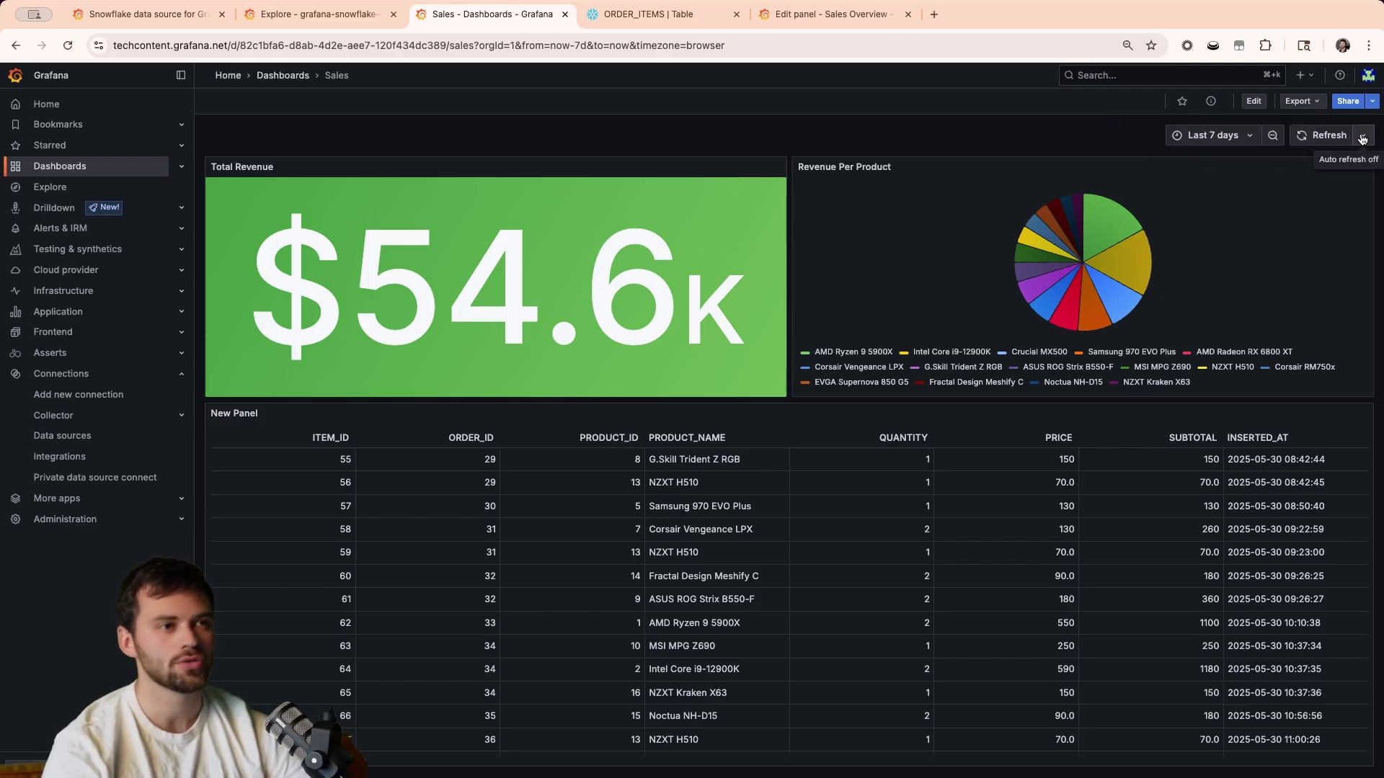
{"action": "left_click", "coordinate": [1255, 103]}
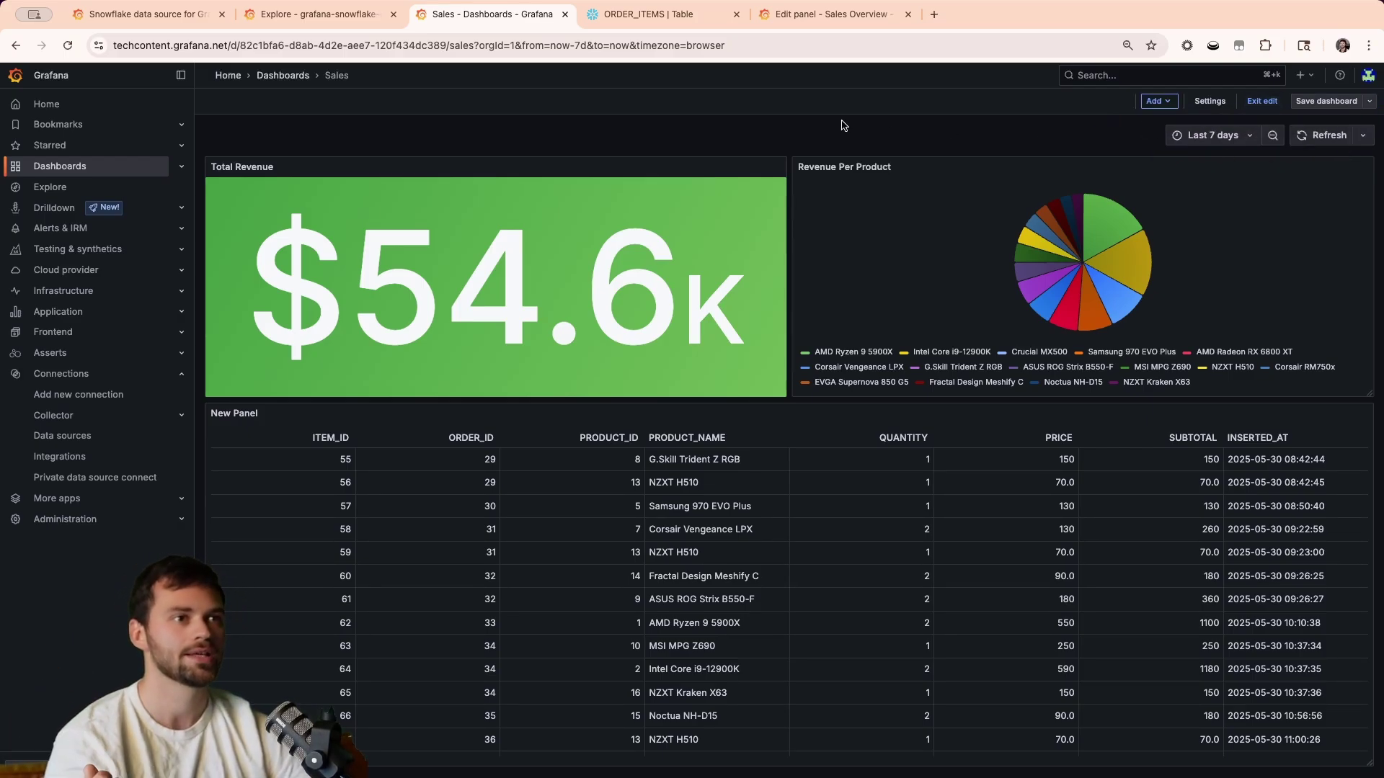
{"action": "left_click", "coordinate": [1159, 101]}
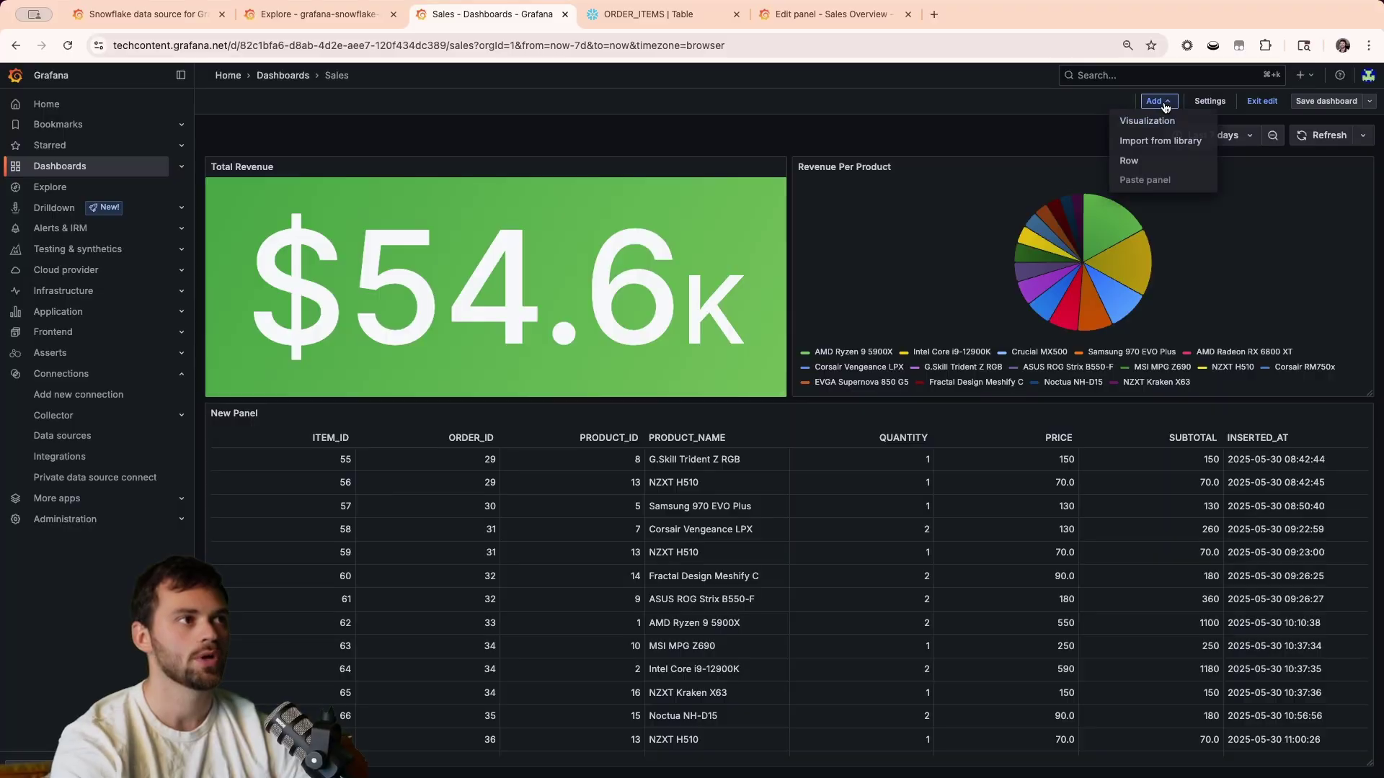
{"action": "left_click", "coordinate": [1210, 101]}
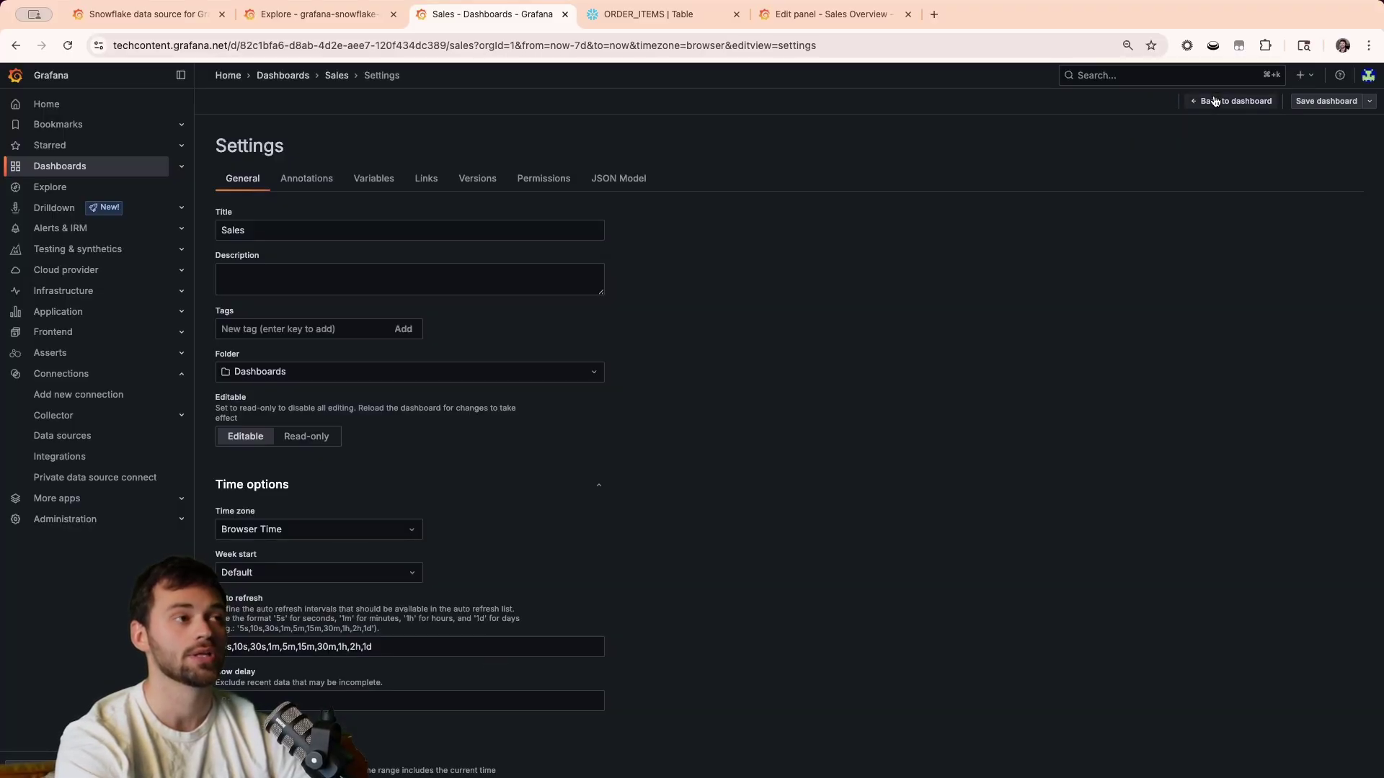
{"action": "left_click", "coordinate": [361, 181]}
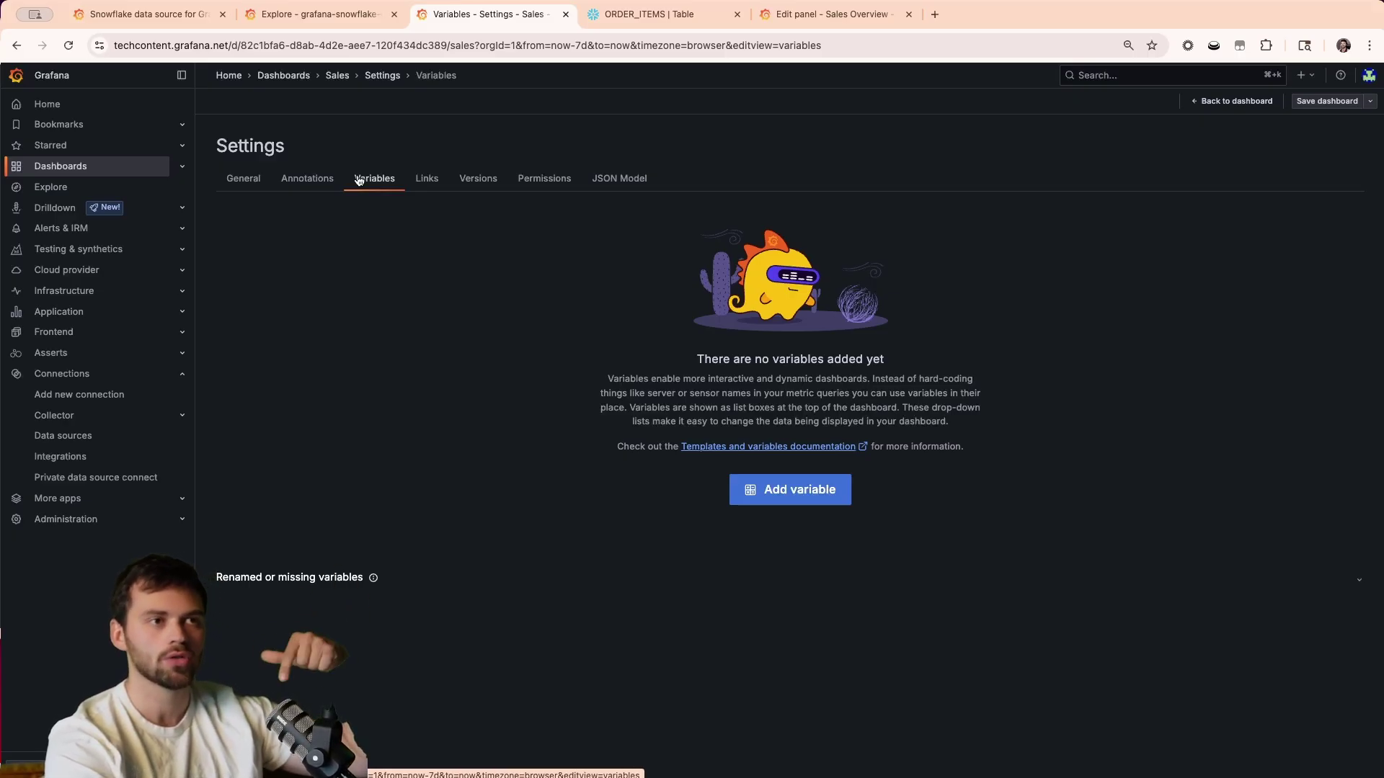
Create a visible query variable named product with the label Product.
{"action": "left_click", "coordinate": [780, 496]}
{"action": "left_click", "coordinate": [253, 194]}
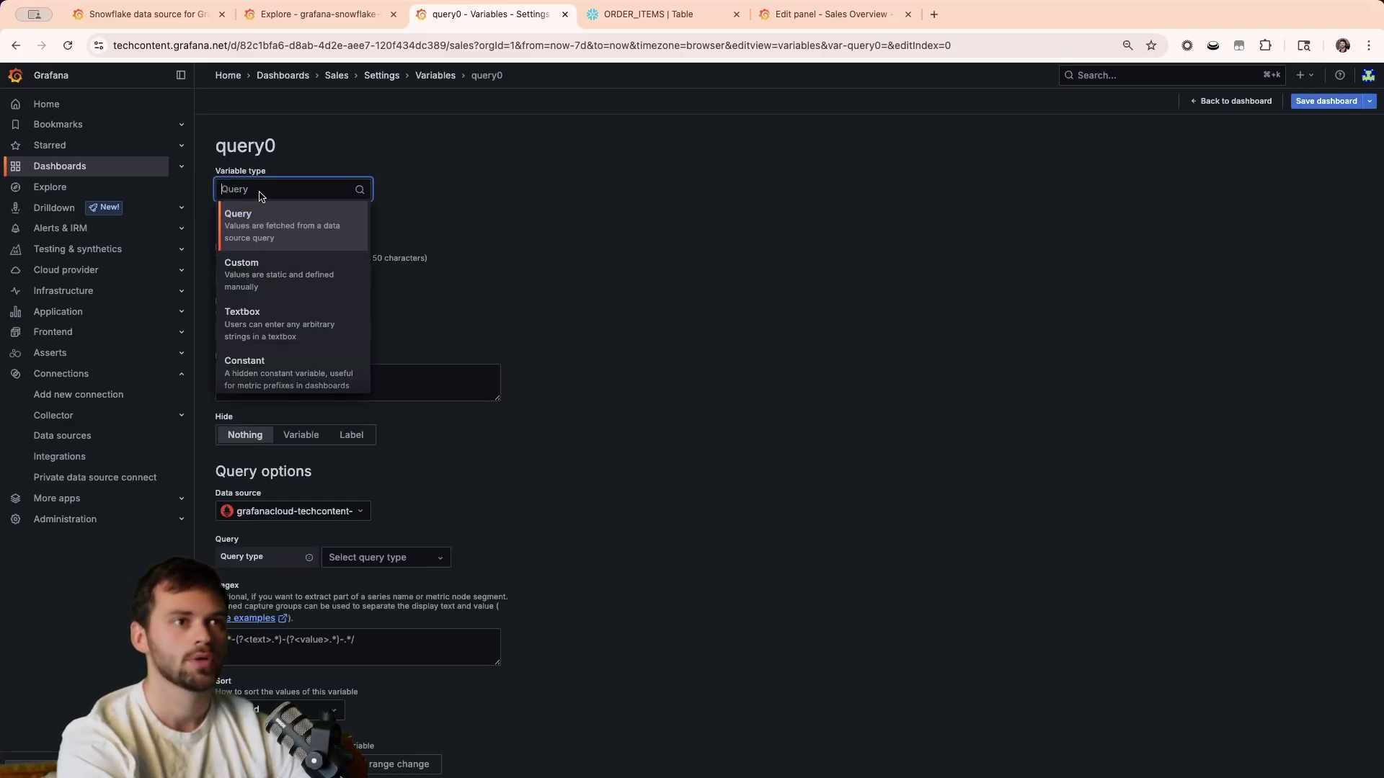
{"action": "left_click", "coordinate": [447, 181]}
{"action": "double_click", "coordinate": [292, 271]}
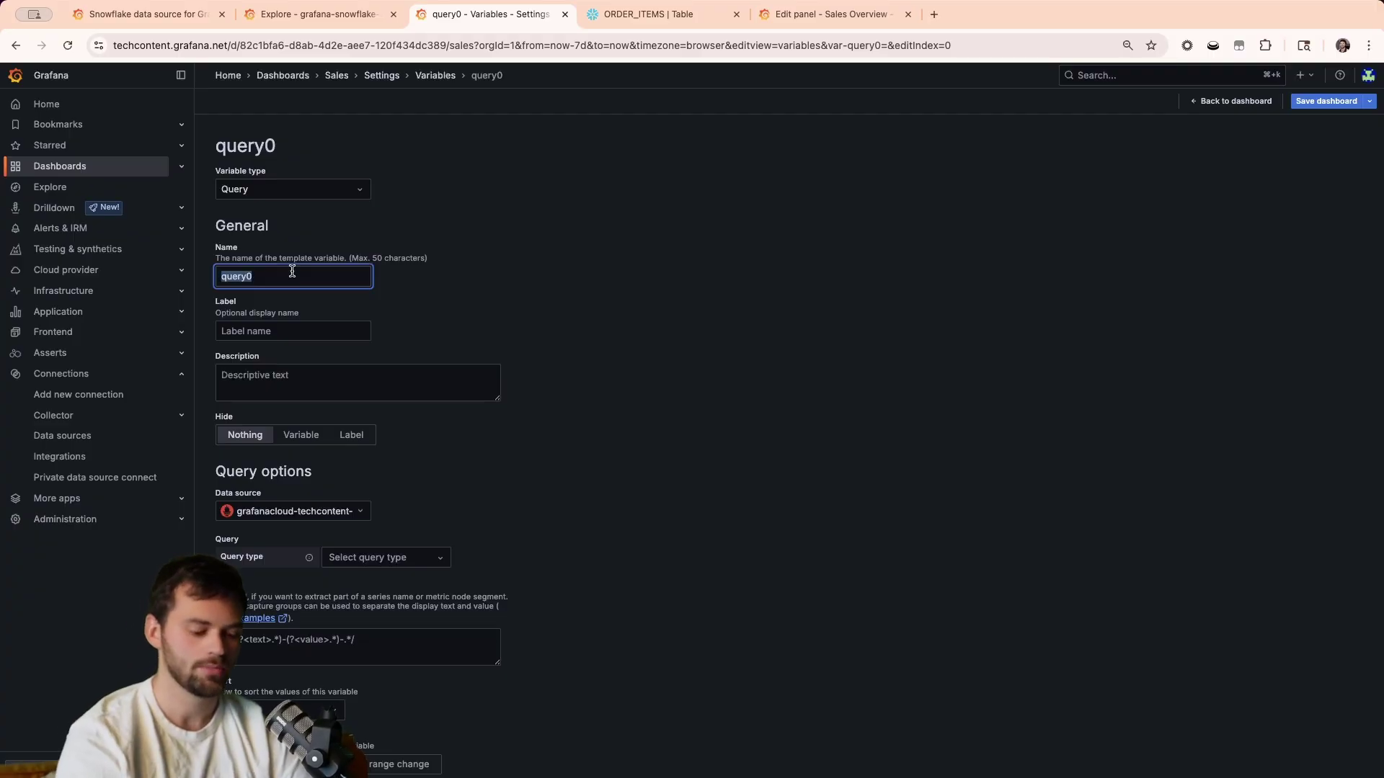
{"action": "type", "text": "product"}
{"action": "left_click", "coordinate": [448, 283]}
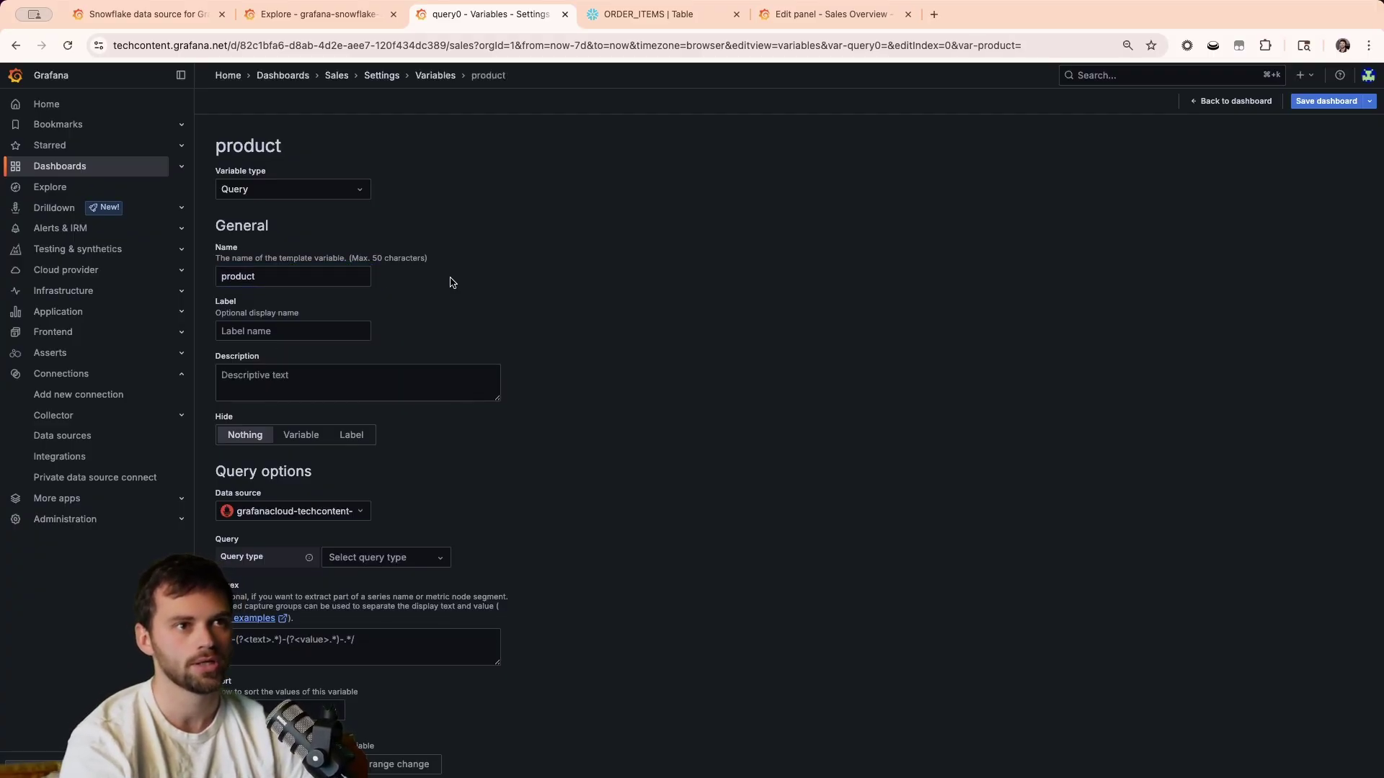
{"action": "left_click", "coordinate": [332, 332]}
{"action": "type", "text": "Product"}
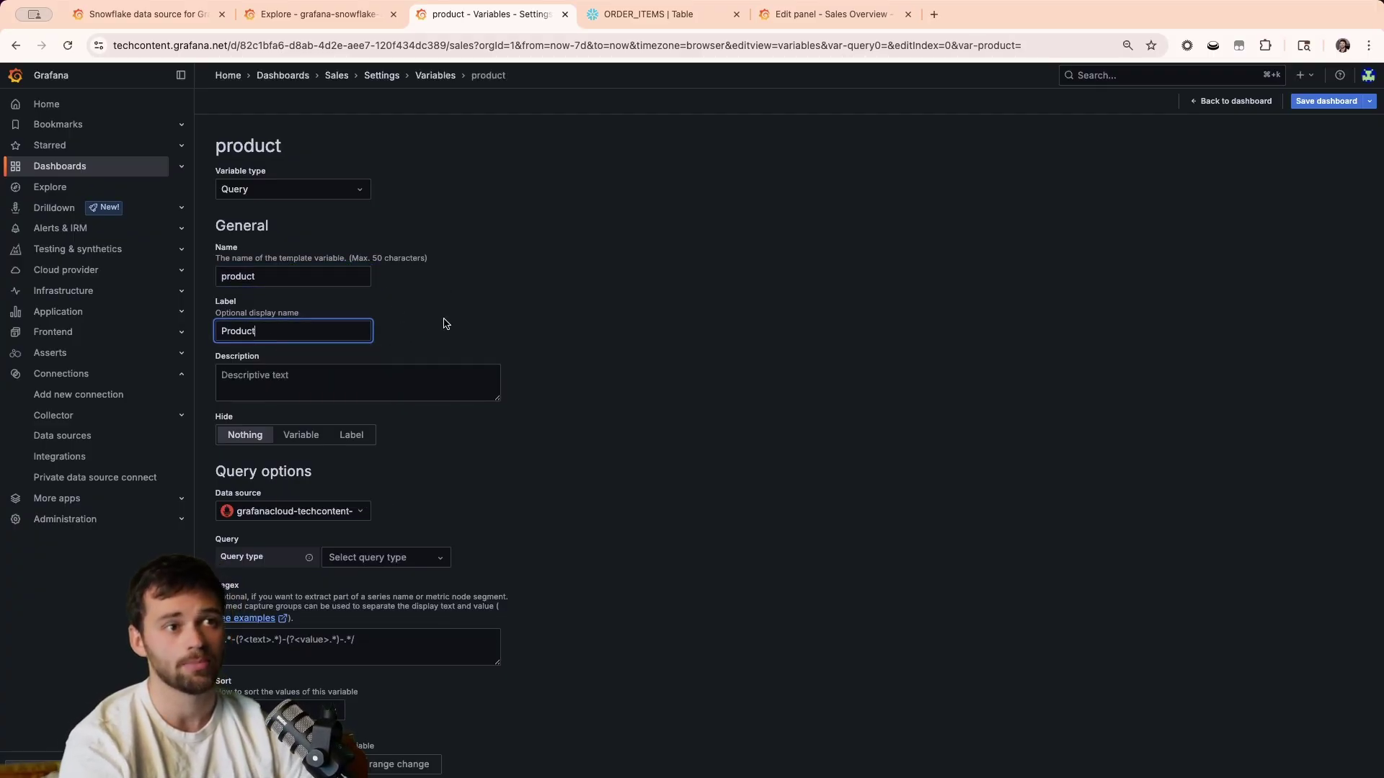
{"action": "left_click", "coordinate": [448, 324]}
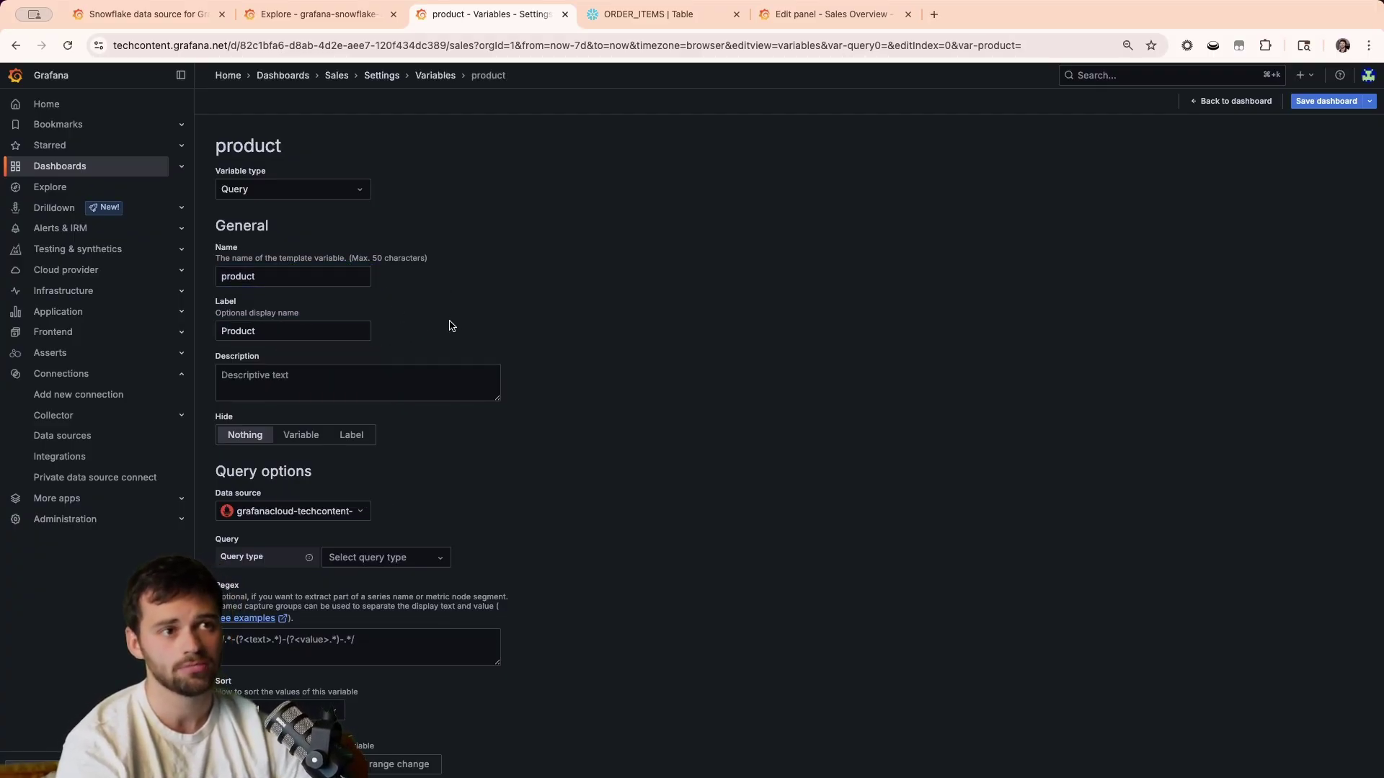
{"action": "left_click", "coordinate": [301, 436]}
{"action": "left_click", "coordinate": [234, 440]}
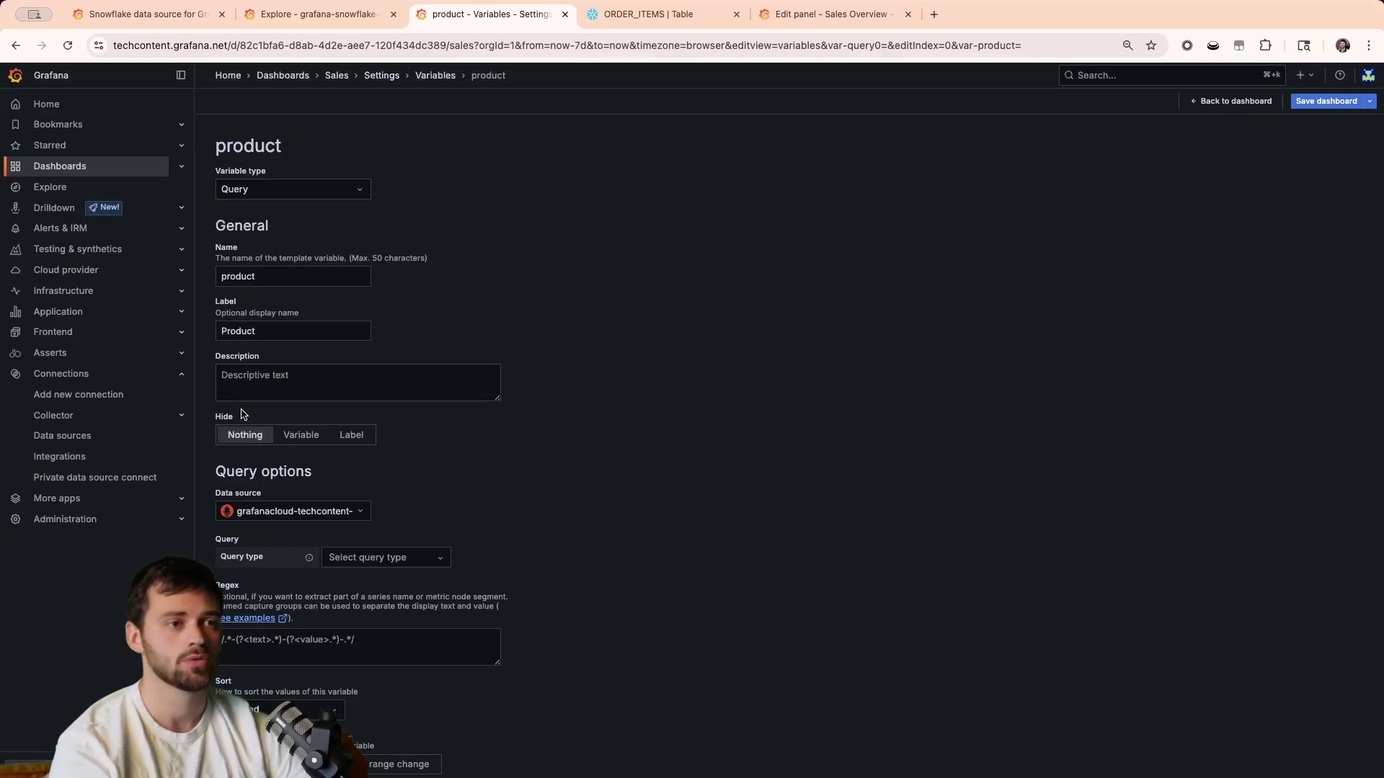
Have the variable query PRODUCT_NAME from ORDER_ITEMS on Snowflake and preview the values.
{"action": "left_click", "coordinate": [350, 511]}
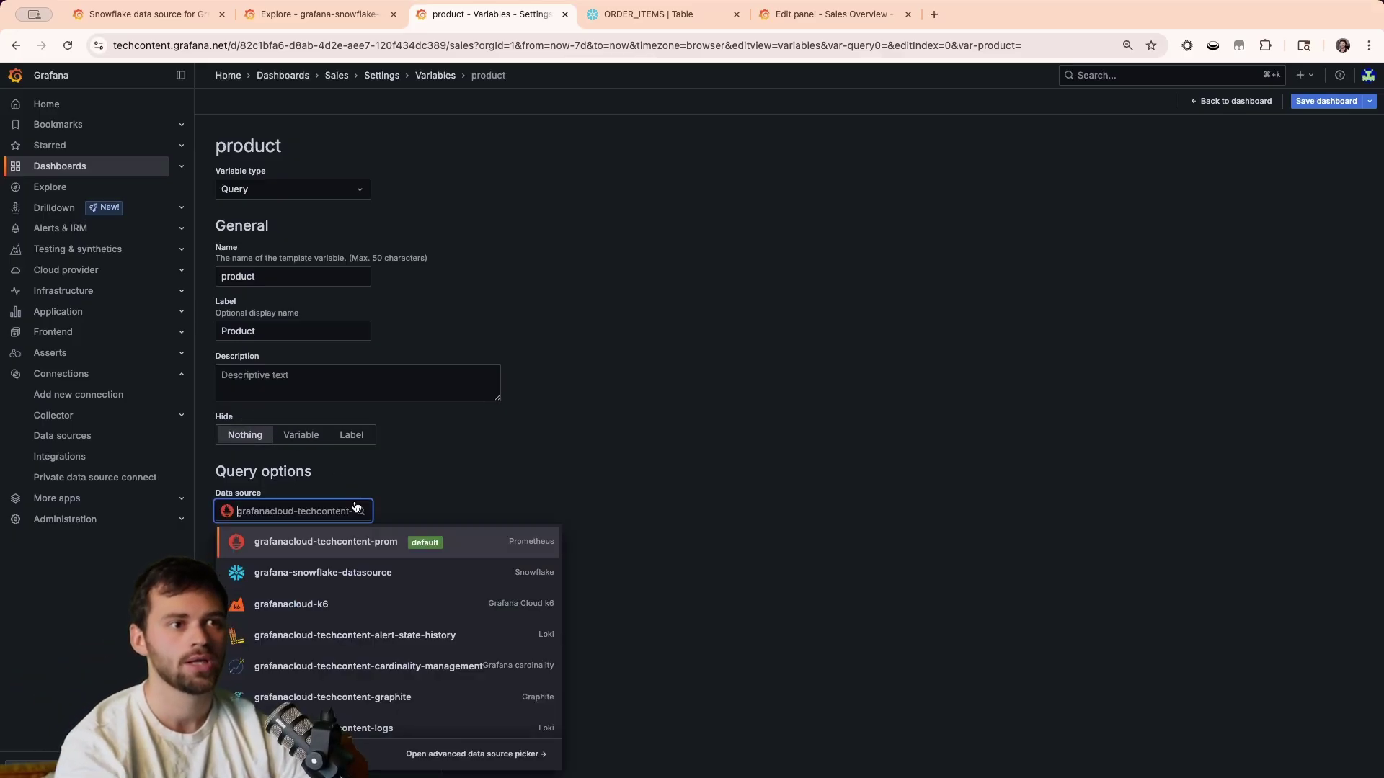
{"action": "left_click", "coordinate": [332, 581]}
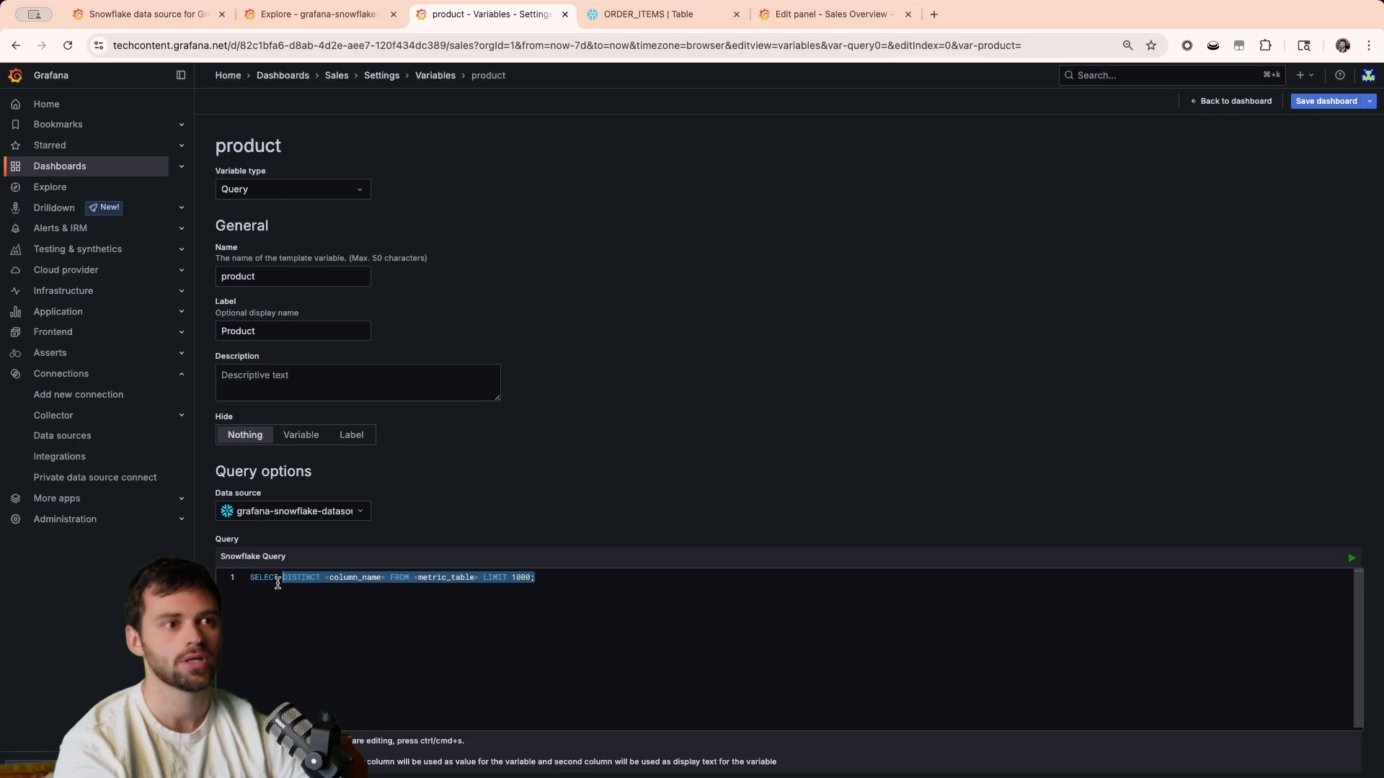
{"action": "double_click", "coordinate": [345, 576]}
{"action": "key", "text": "BackSpace"}
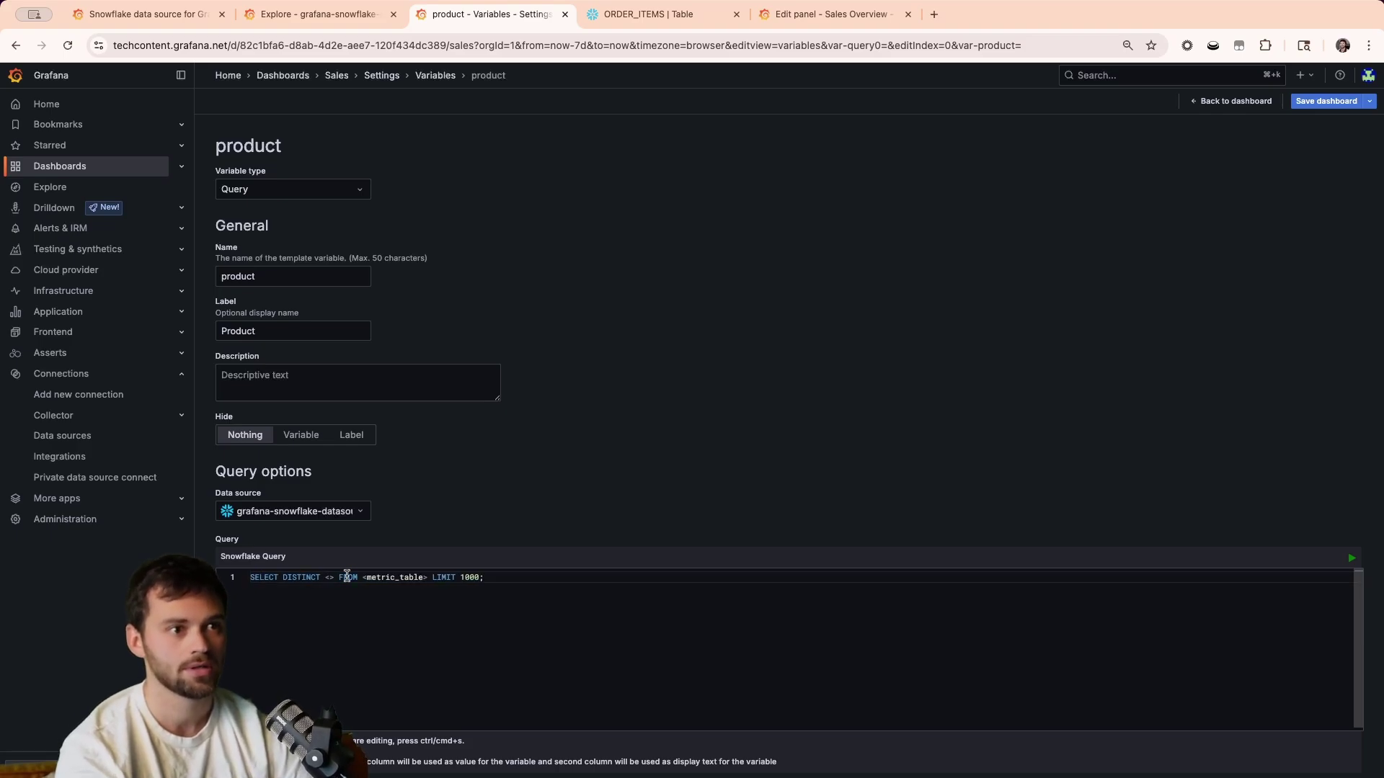
{"action": "key", "text": "BackSpace"}
{"action": "key", "text": "Delete"}
{"action": "type", "text": "POR"}
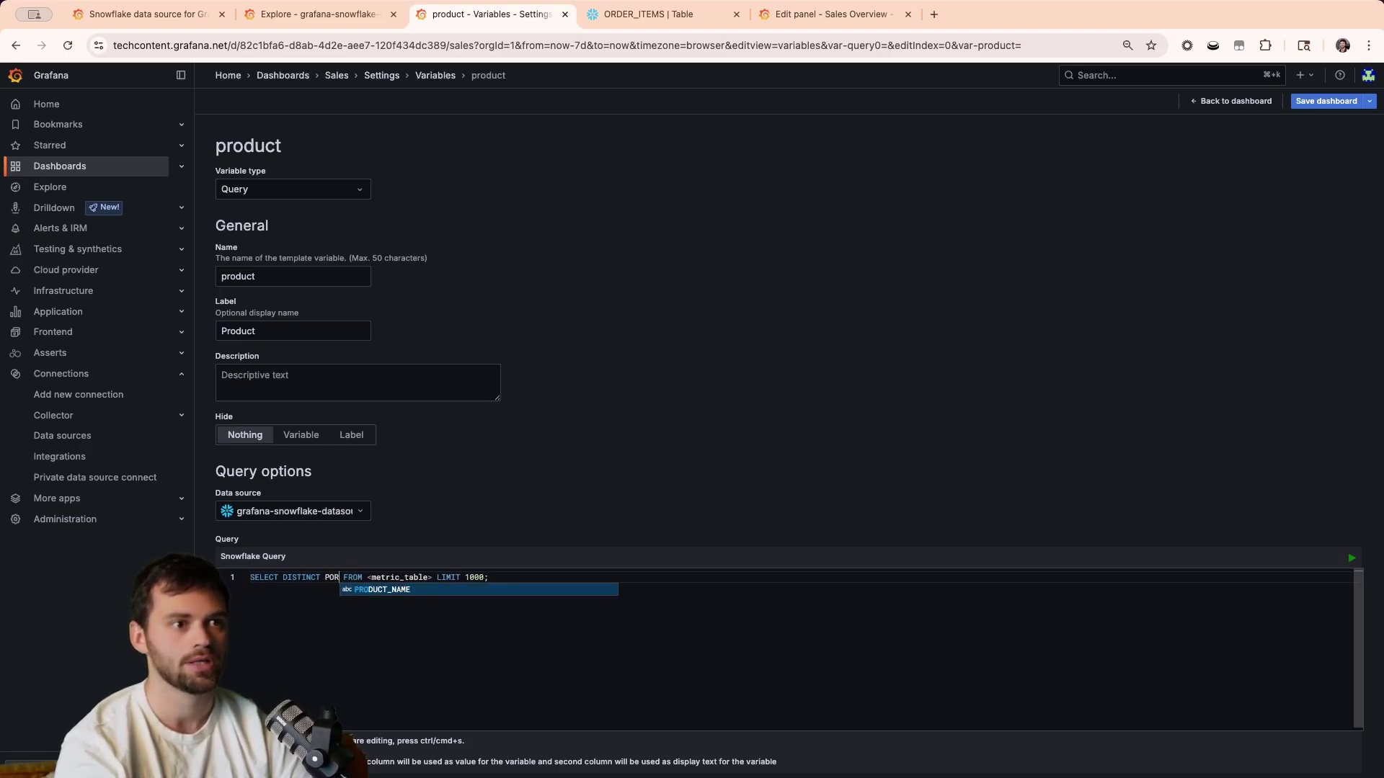
{"action": "key", "text": "Return"}
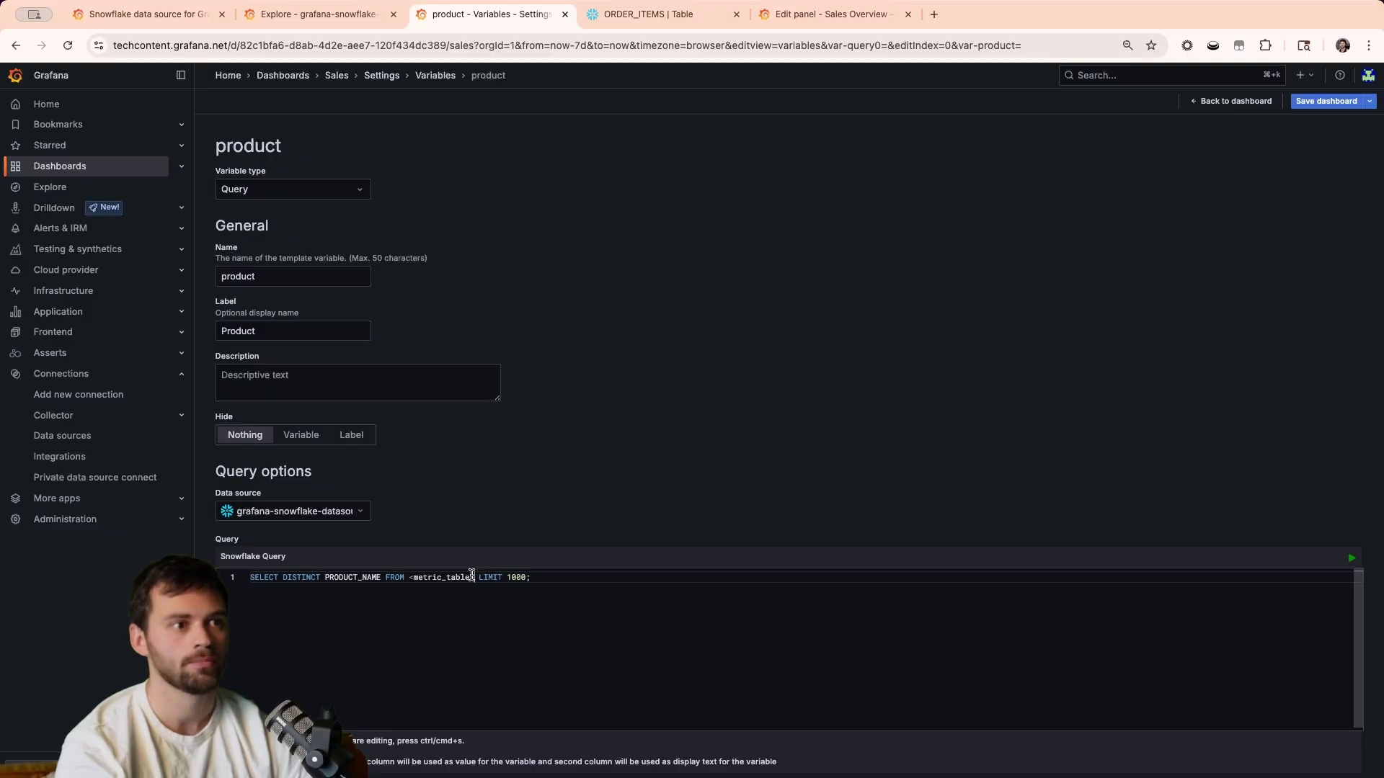
{"action": "left_click_drag", "start_coordinate": [472, 576], "coordinate": [409, 577]}
{"action": "type", "text": "ORD"}
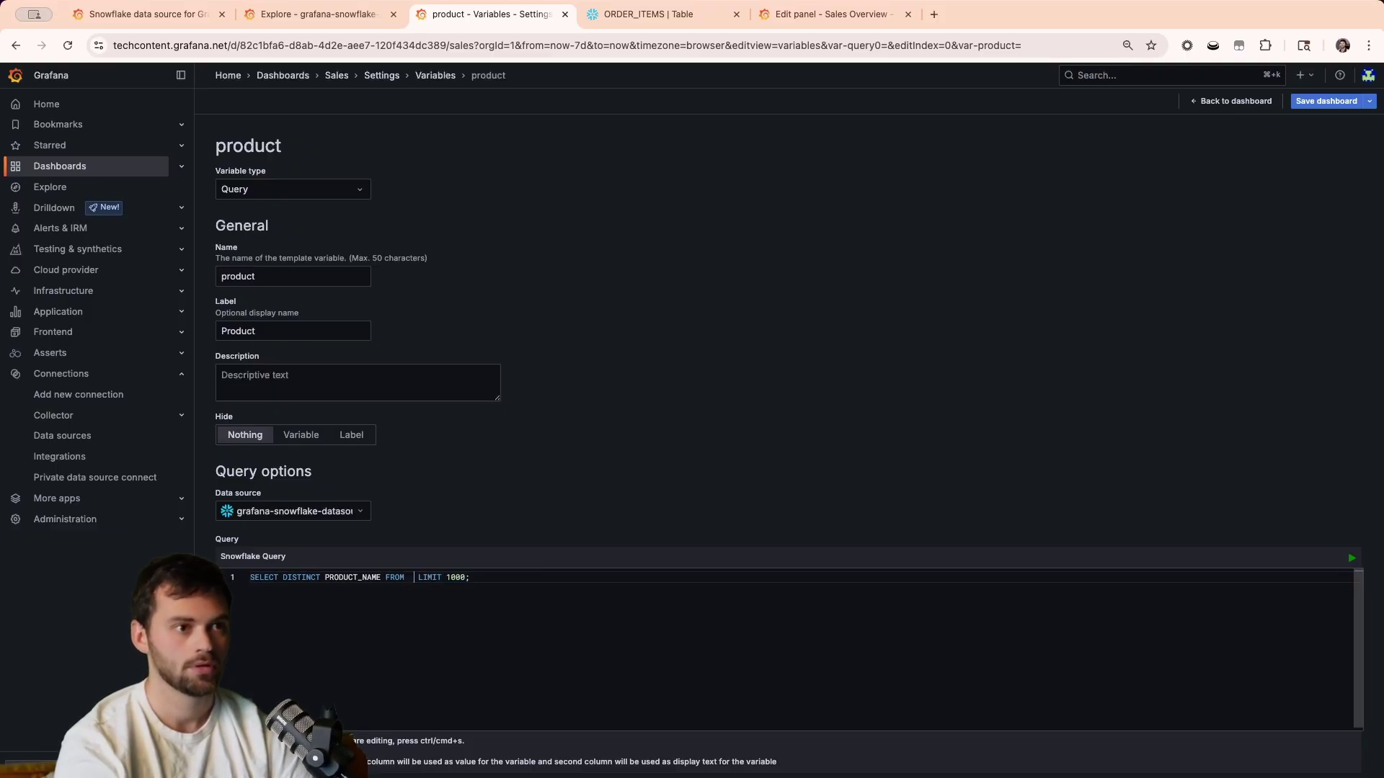
{"action": "key", "text": "Down"}
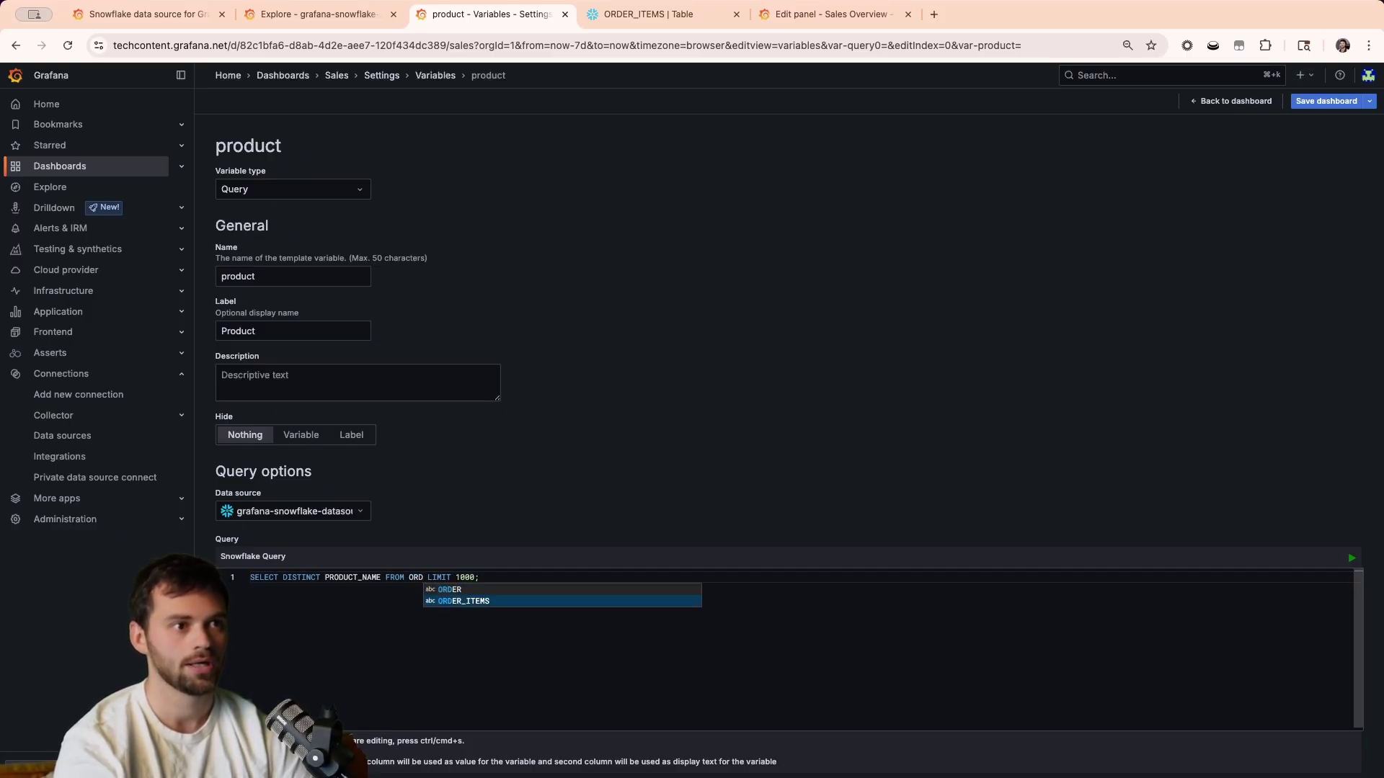
{"action": "key", "text": "Return"}
{"action": "left_click", "coordinate": [735, 524]}
Add an All option to the product variable and return to the Sales dashboard.
{"action": "scroll", "coordinate": [735, 524], "scroll_direction": "down", "scroll_amount": 6}
{"action": "scroll", "coordinate": [735, 523], "scroll_direction": "up", "scroll_amount": 1}
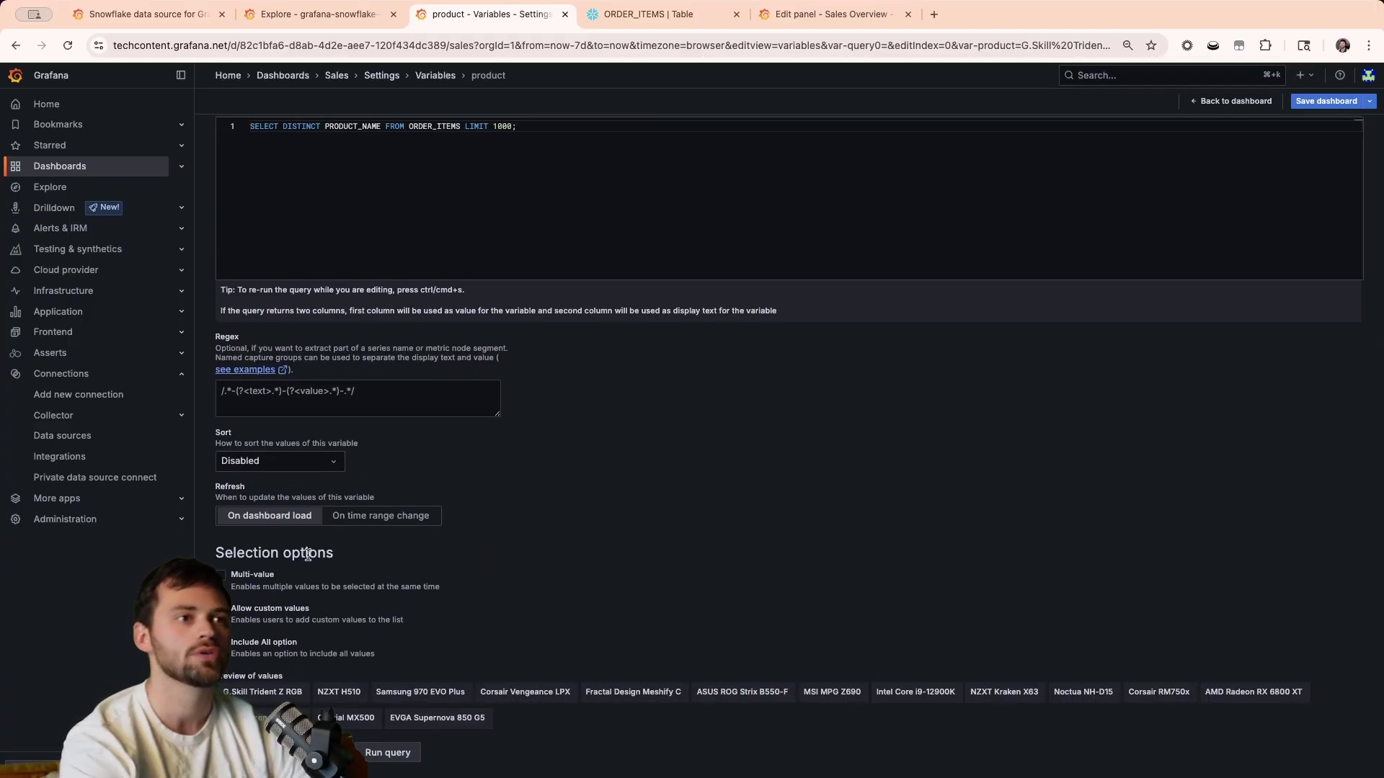
{"action": "scroll", "coordinate": [307, 554], "scroll_direction": "up", "scroll_amount": 1}
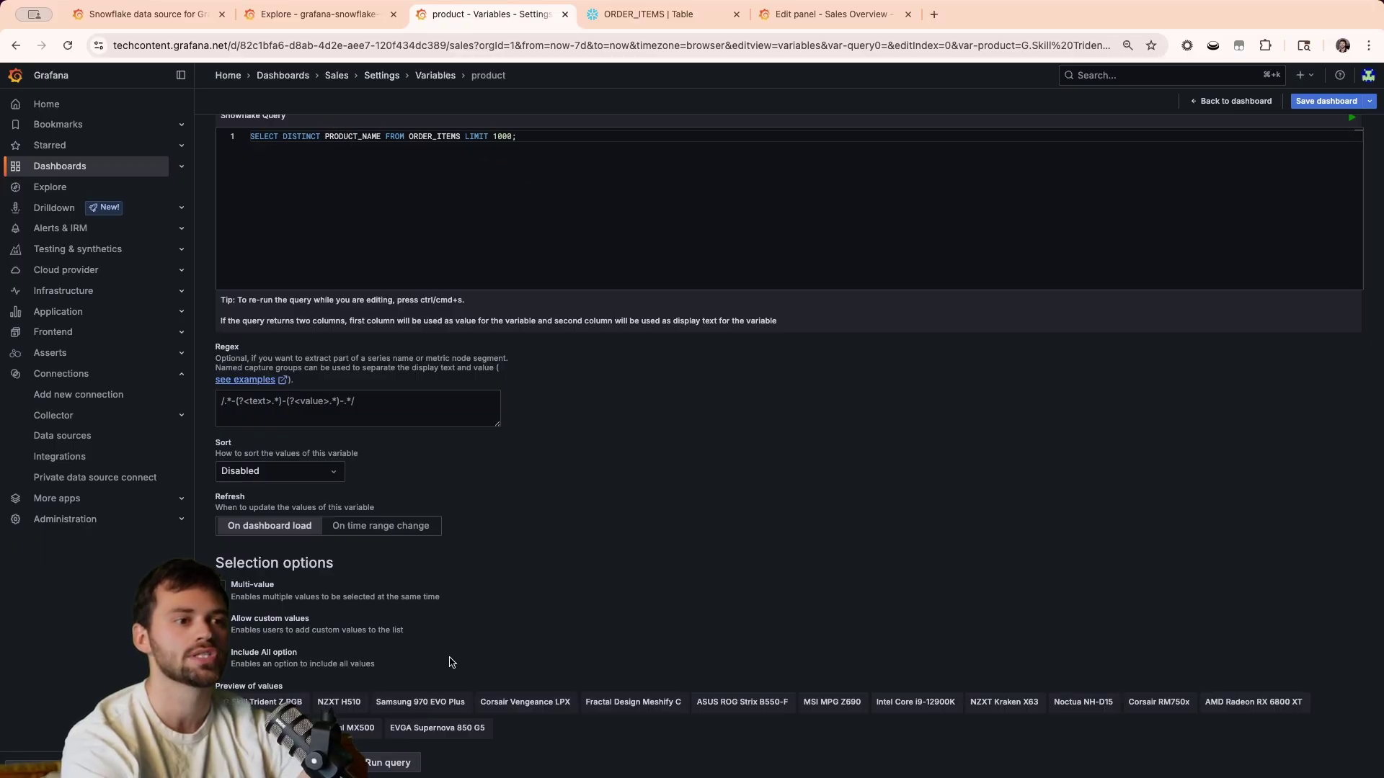
{"action": "scroll", "coordinate": [450, 661], "scroll_direction": "up", "scroll_amount": 1}
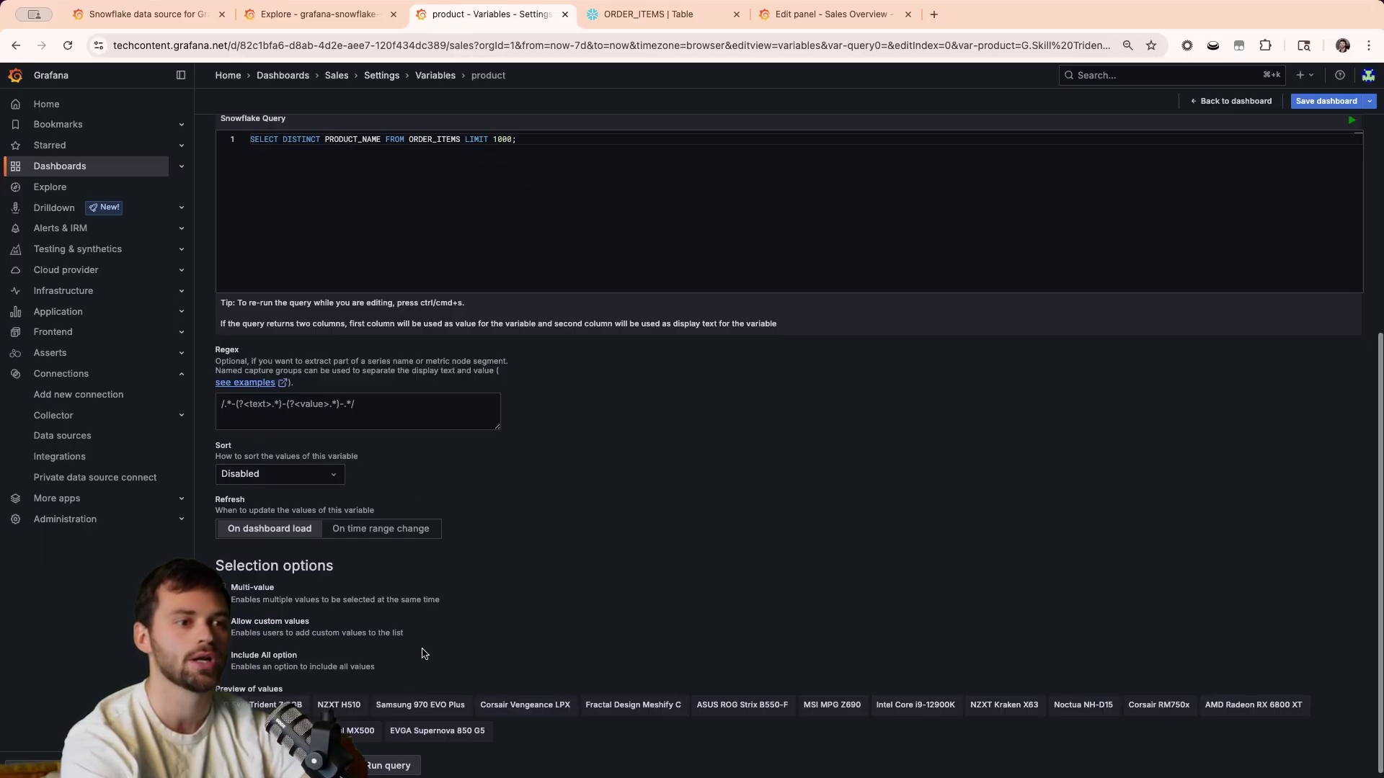
{"action": "left_click", "coordinate": [237, 661]}
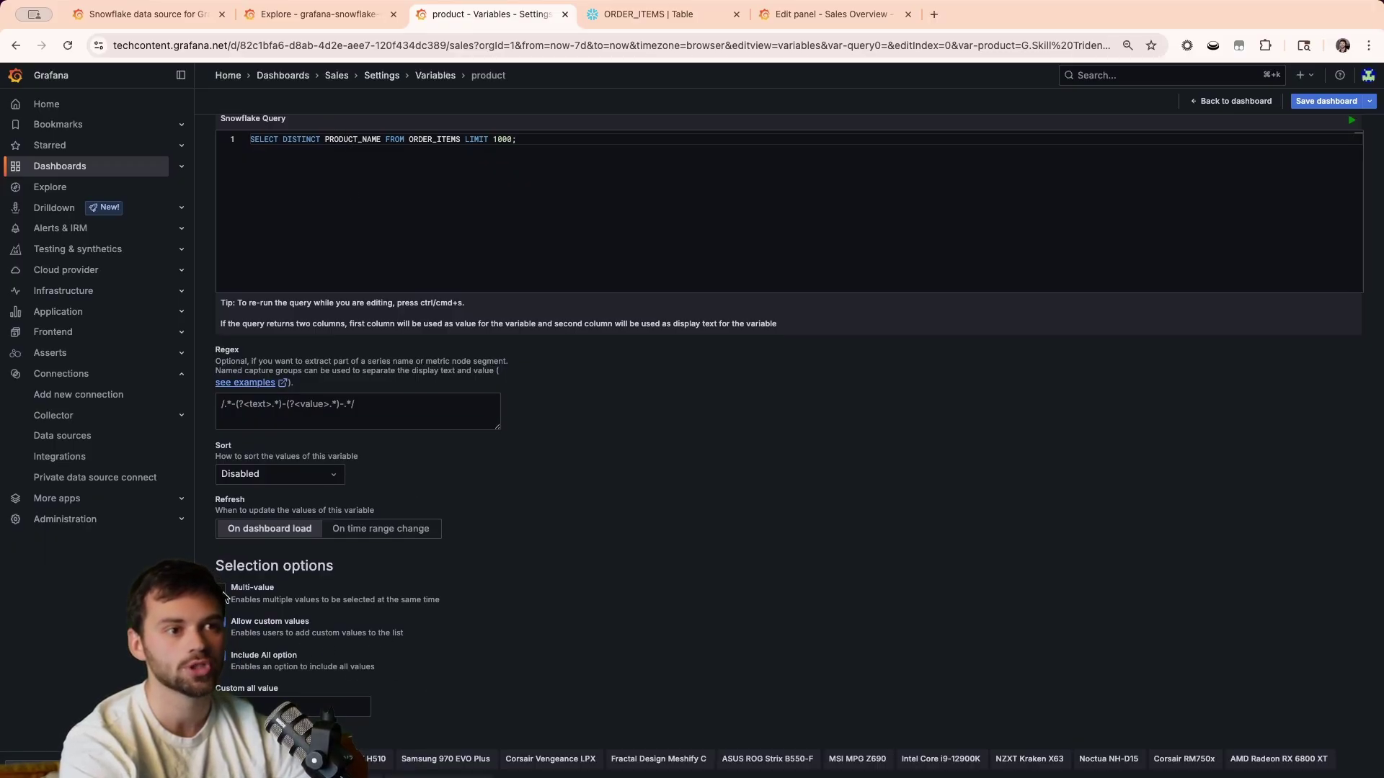
{"action": "scroll", "coordinate": [402, 696], "scroll_direction": "down", "scroll_amount": 2}
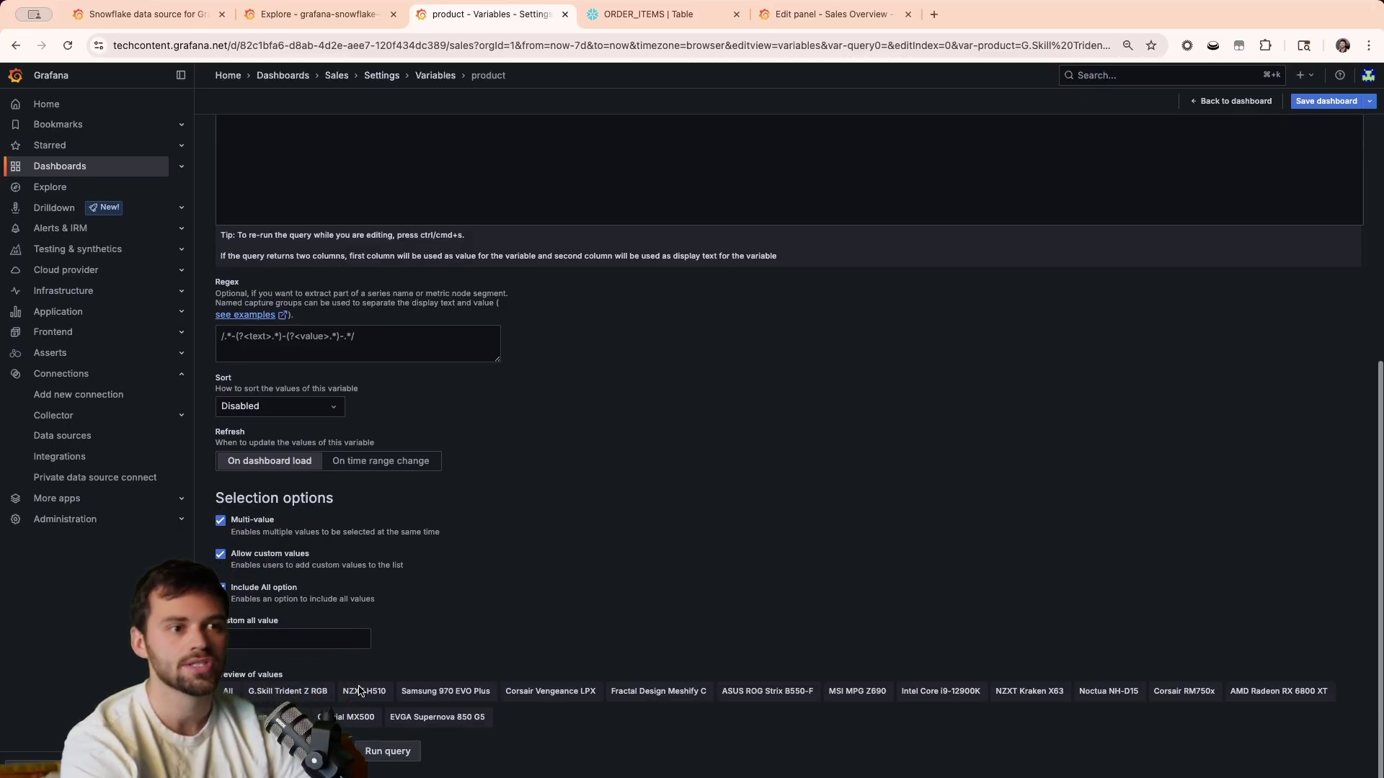
{"action": "left_click", "coordinate": [1210, 103]}
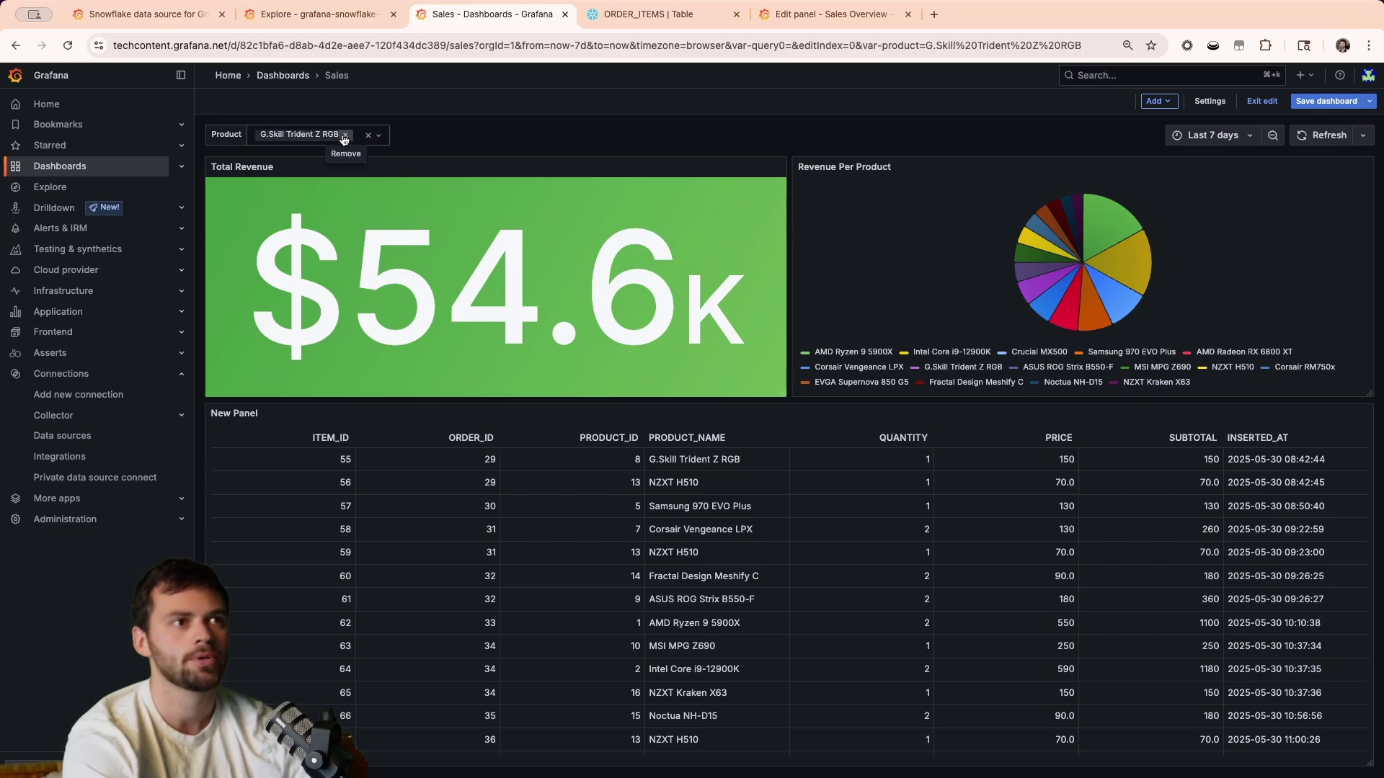
{"action": "left_click", "coordinate": [368, 135]}
{"action": "left_click", "coordinate": [300, 137]}
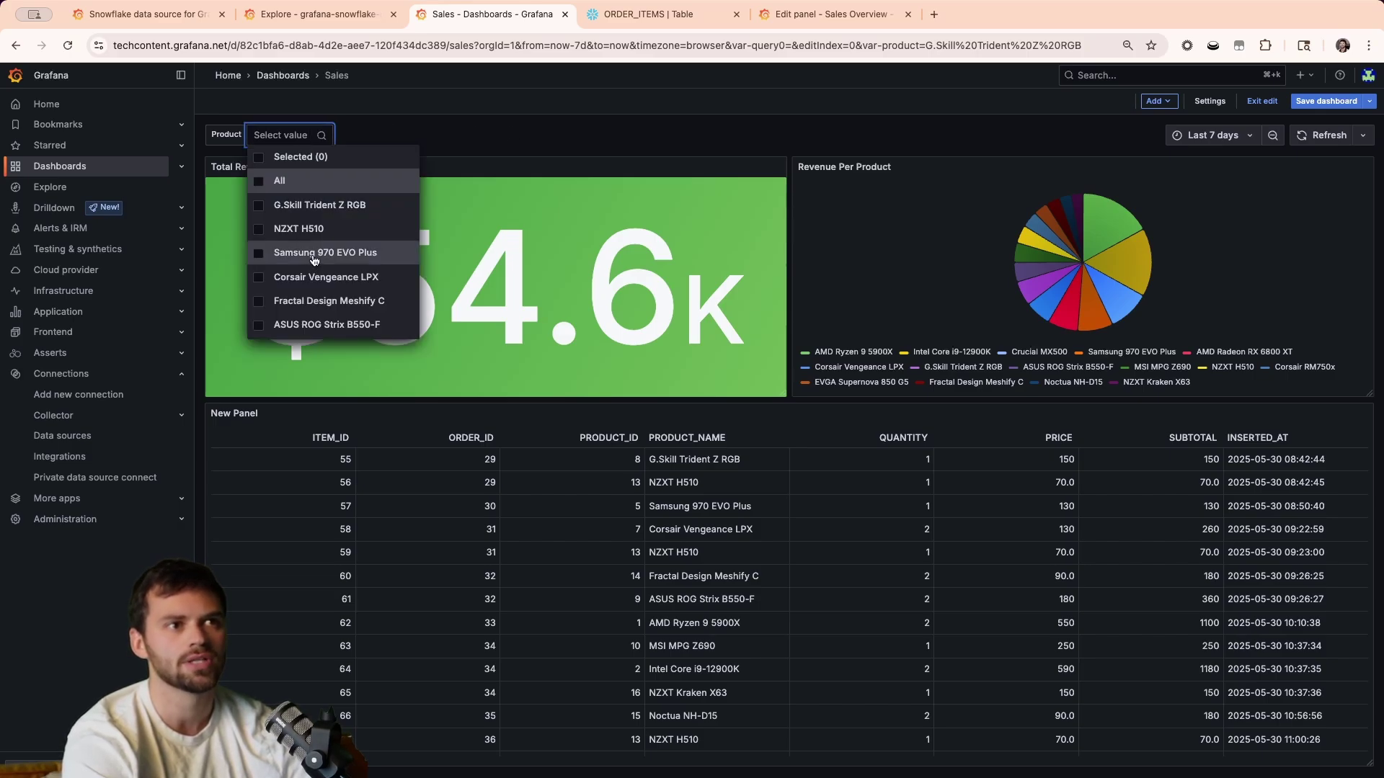
{"action": "scroll", "coordinate": [325, 292], "scroll_direction": "down", "scroll_amount": 3}
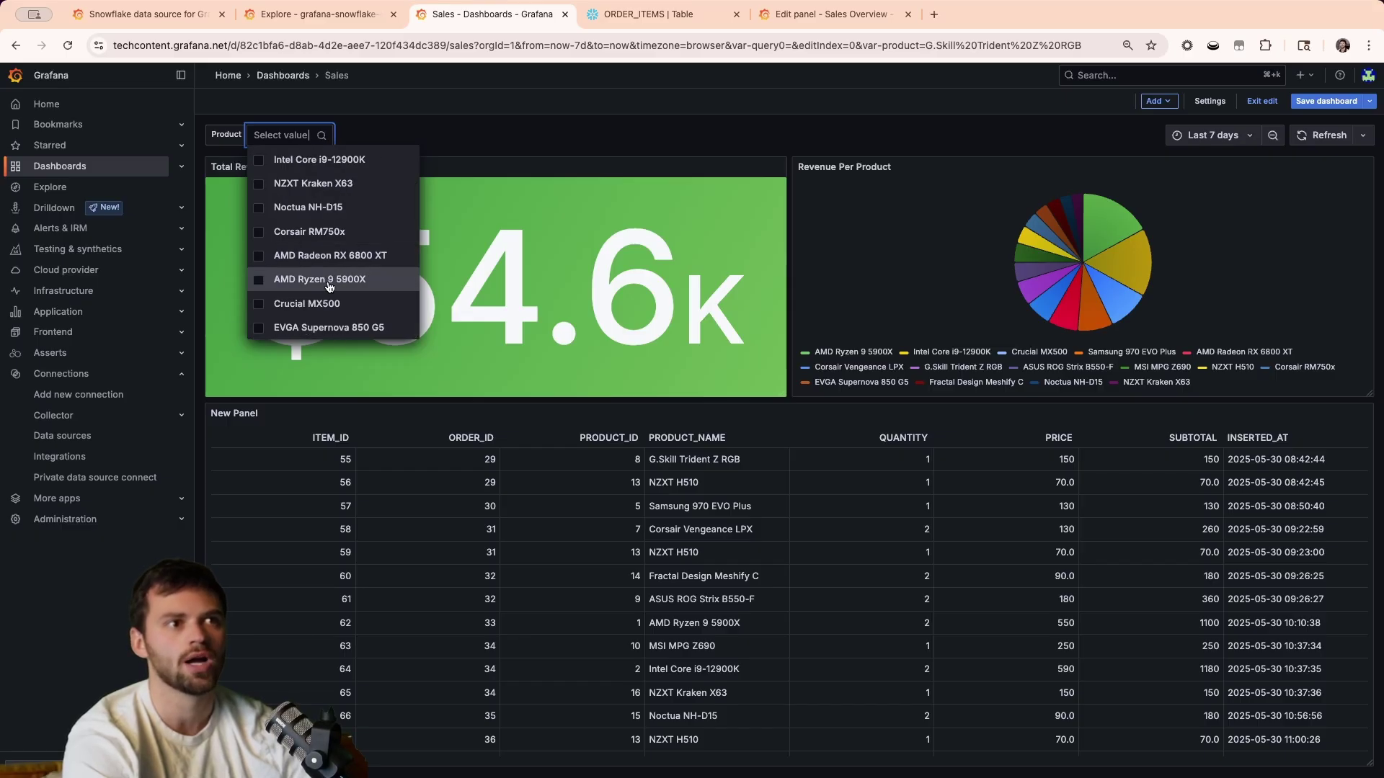
{"action": "left_click", "coordinate": [328, 285]}
{"action": "left_click", "coordinate": [584, 113]}
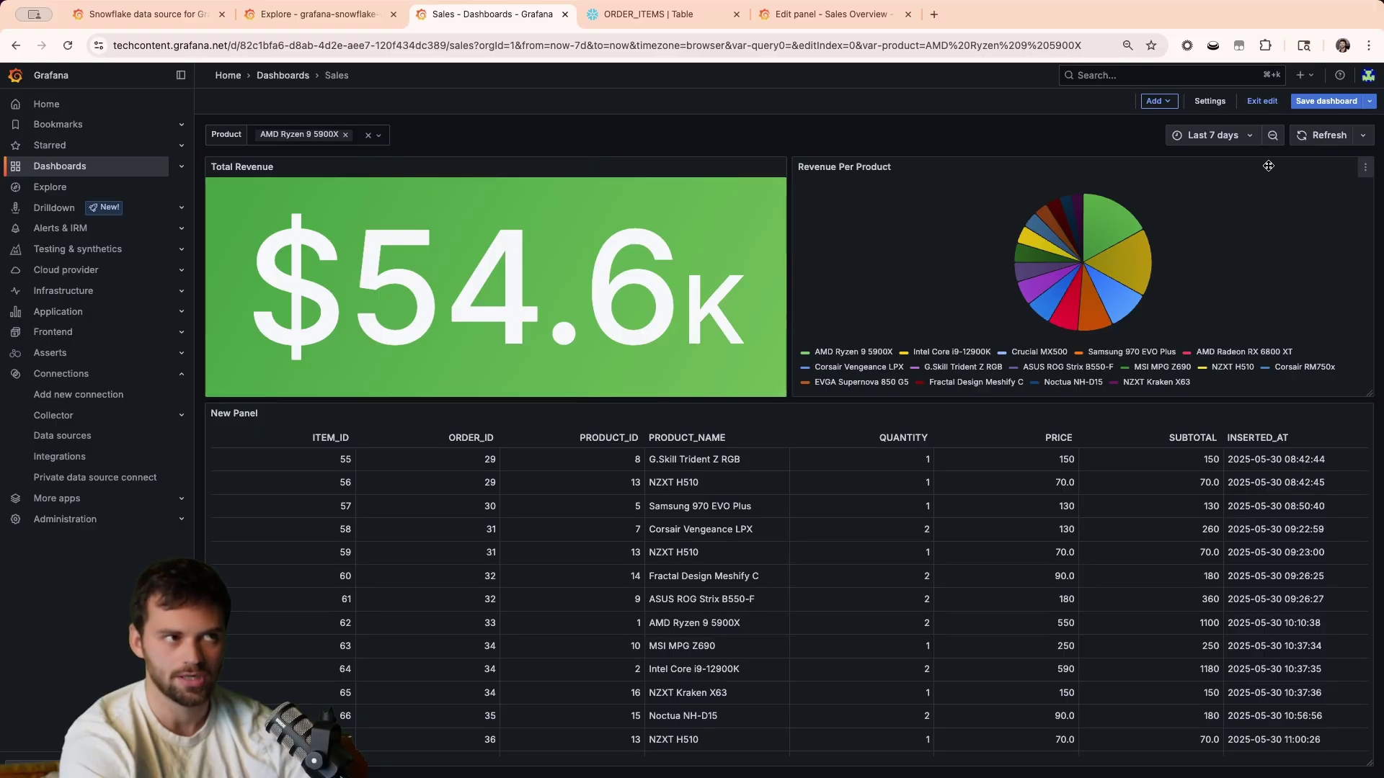
{"action": "key", "text": "super+bracketleft"}
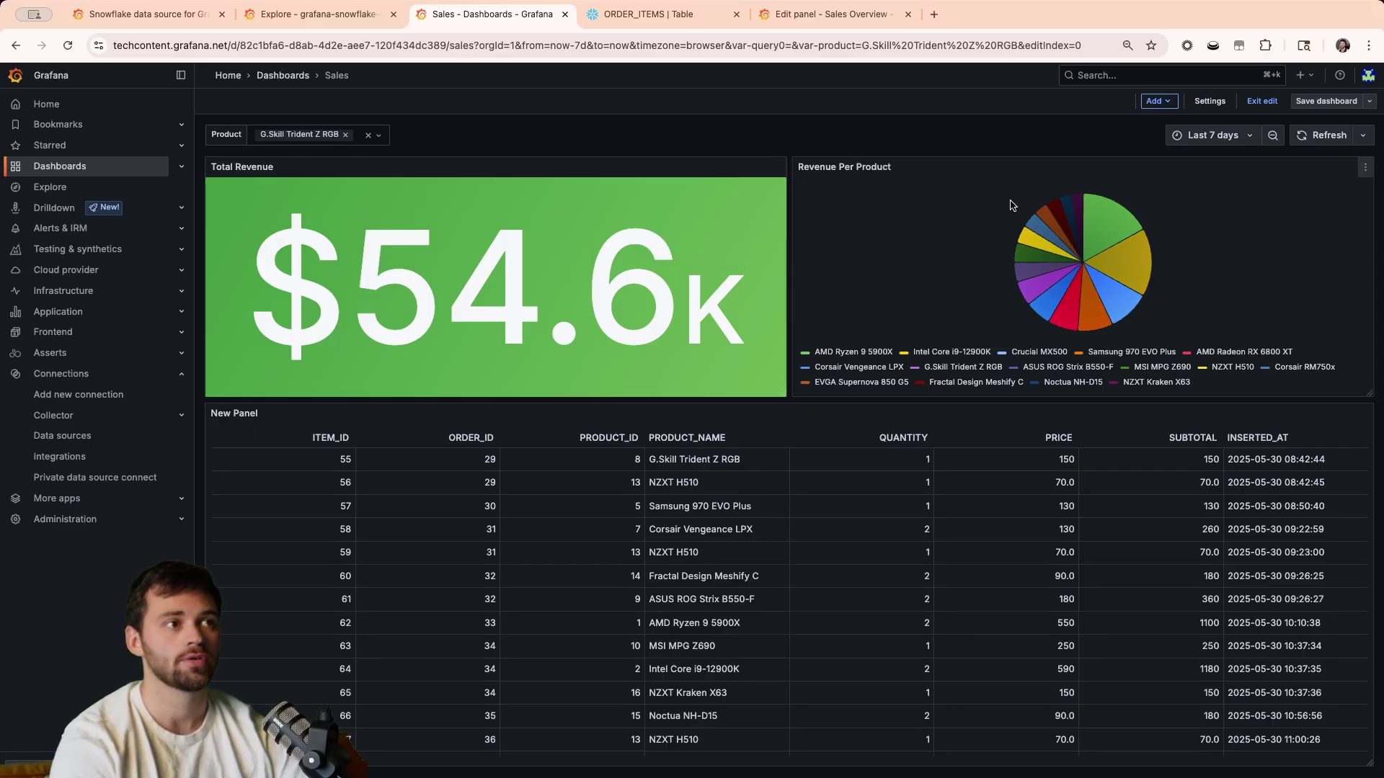
Edit the Total Revenue panel and add a WHERE PRODUCT_NAME line after FROM ORDER_ITEMS.
{"action": "left_click", "coordinate": [777, 167]}
{"action": "left_click", "coordinate": [746, 221]}
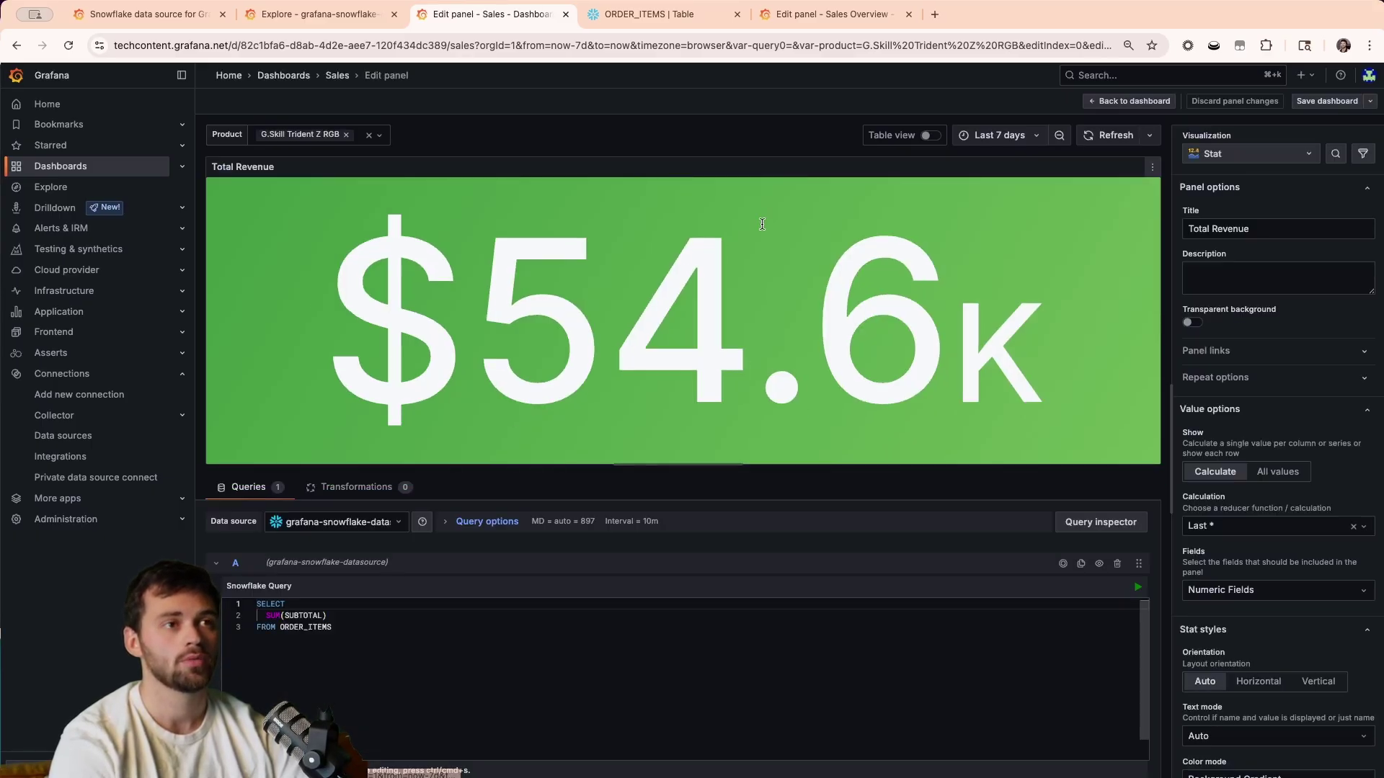
{"action": "left_click", "coordinate": [373, 635]}
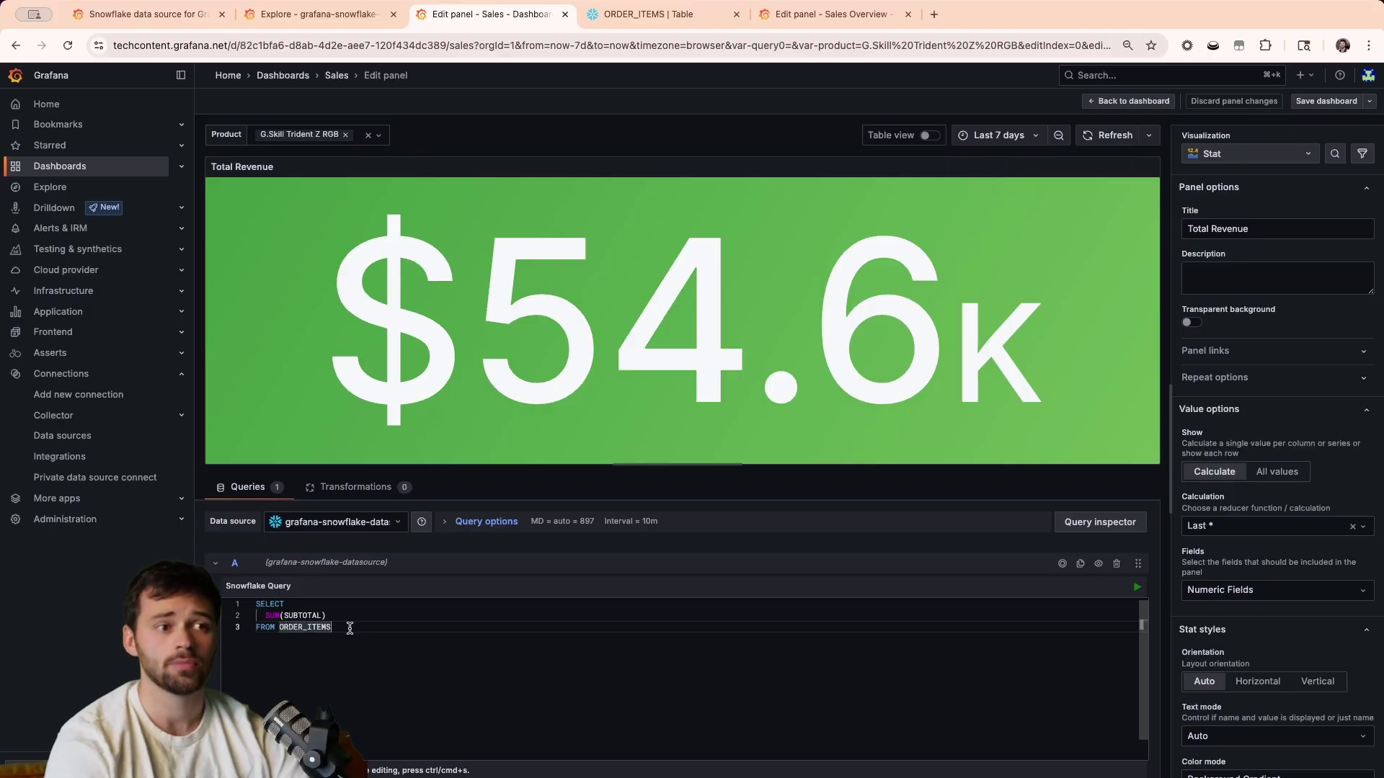
{"action": "key", "text": "Return"}
{"action": "type", "text": "WHERE   "}
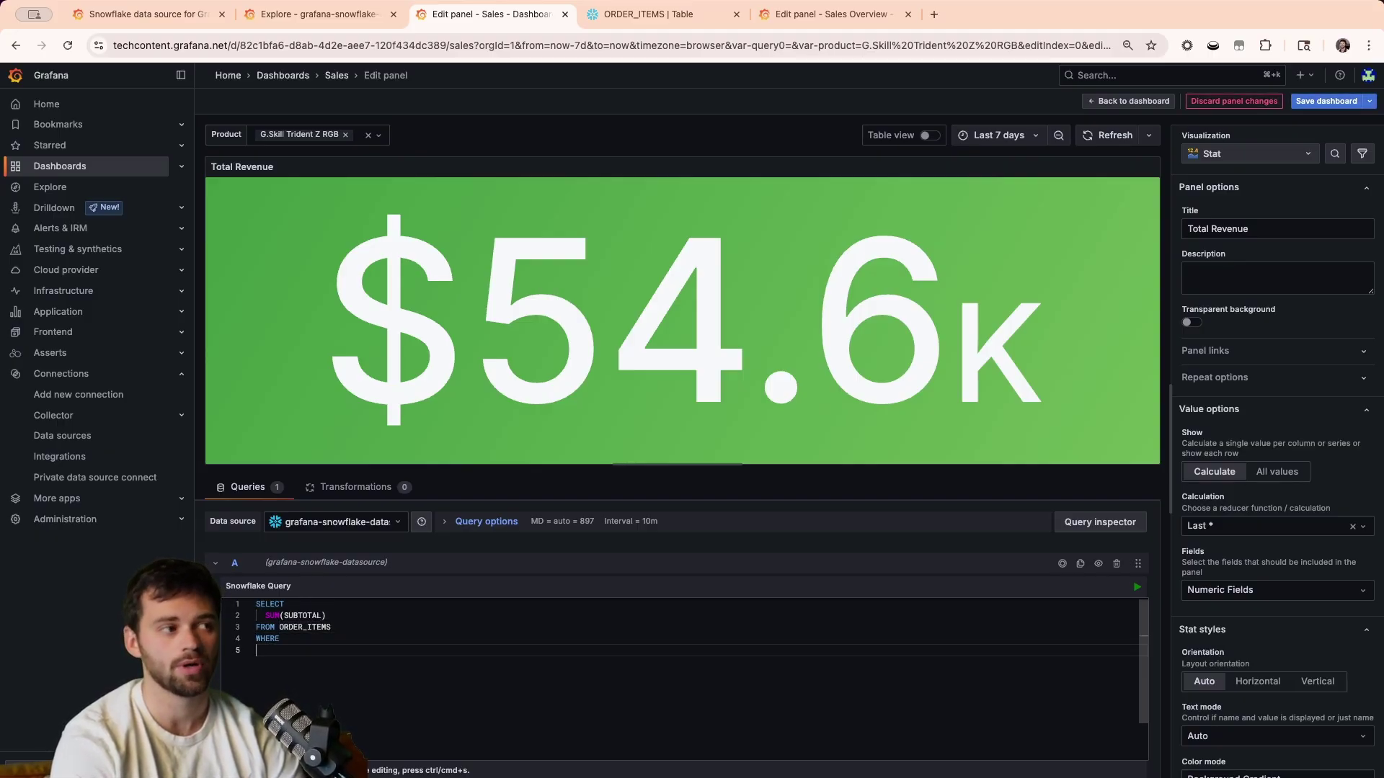
{"action": "type", "text": "PRODUCT_NAME"}
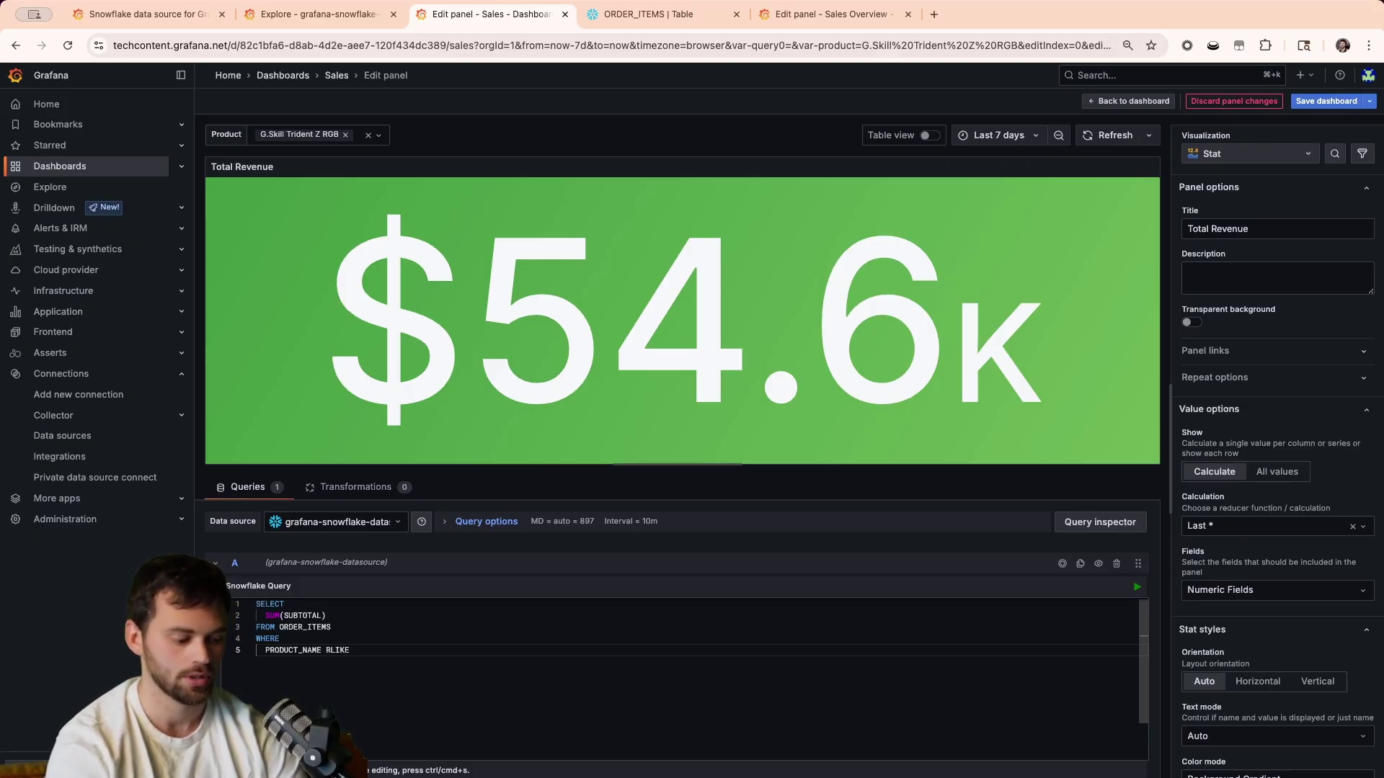
Complete the filter as RLIKE '${product:regex}', run it to get $3.15K, and return.
{"action": "type", "text": "RLIKE '${product"}
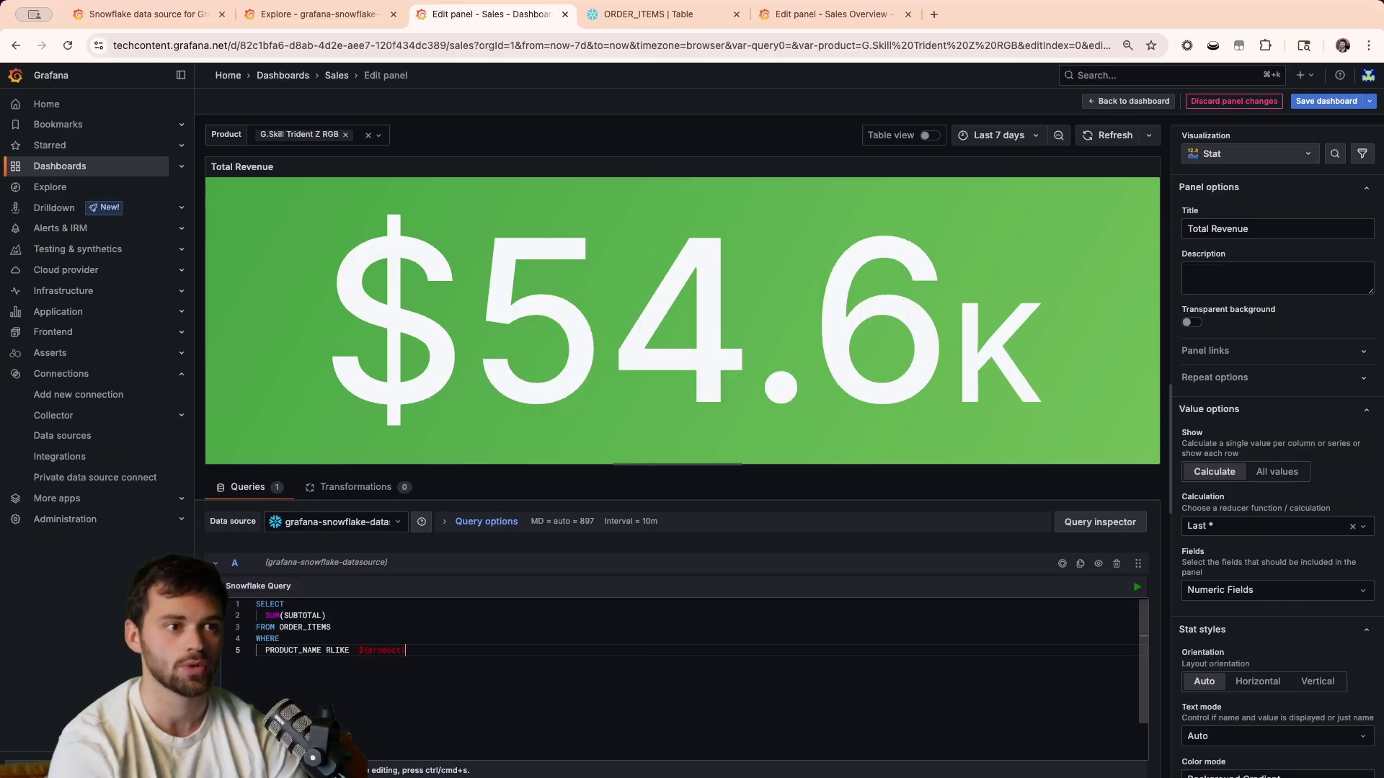
{"action": "key", "text": "Left"}
{"action": "key", "text": "alt+shift+Left"}
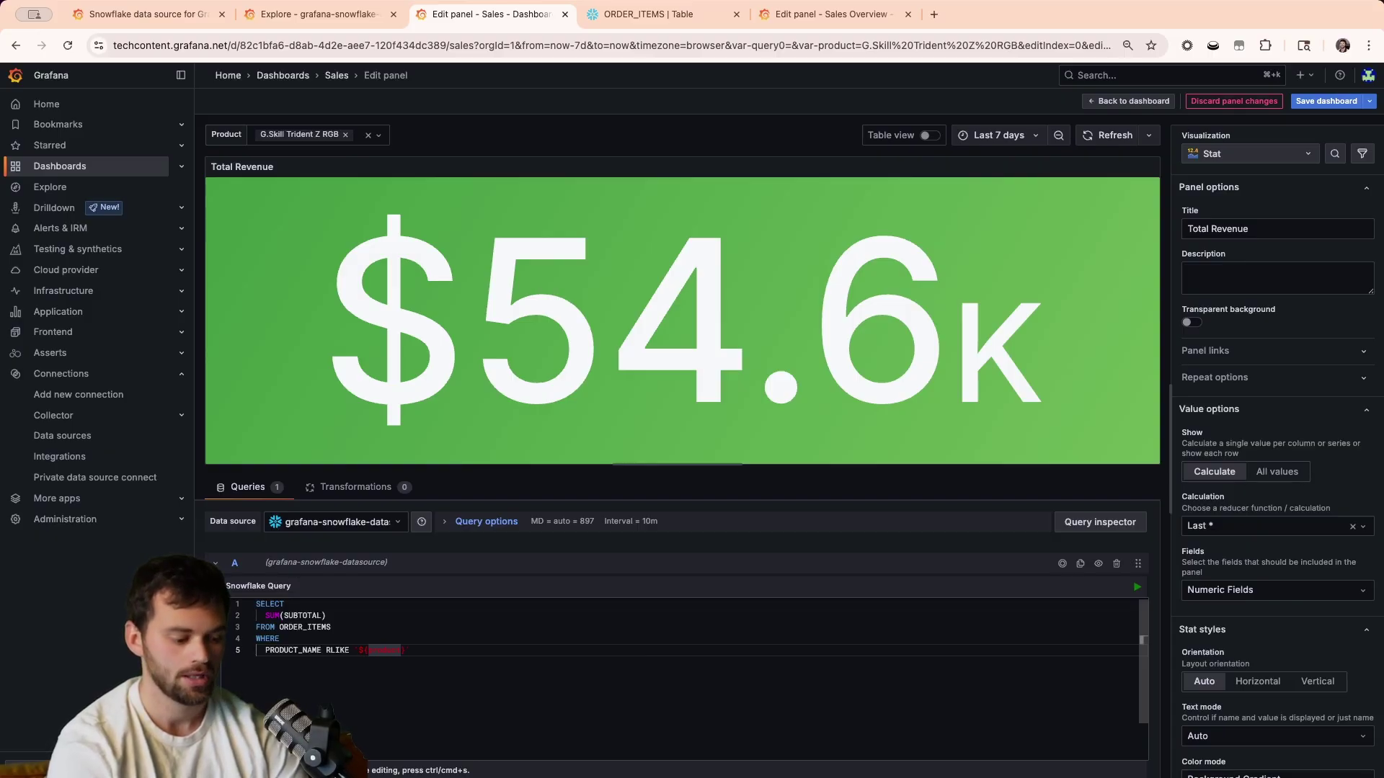
{"action": "key", "text": "Right"}
{"action": "type", "text": ":r"}
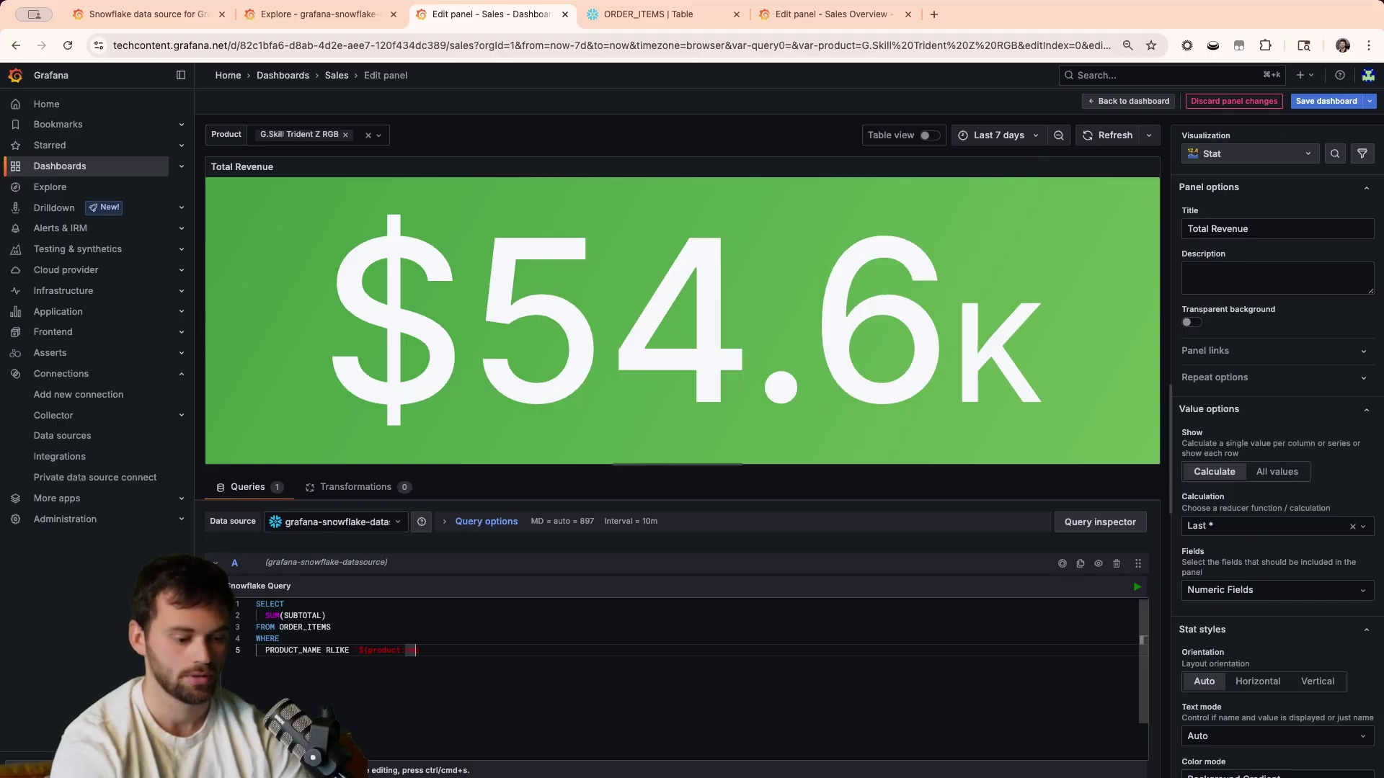
{"action": "type", "text": "egex"}
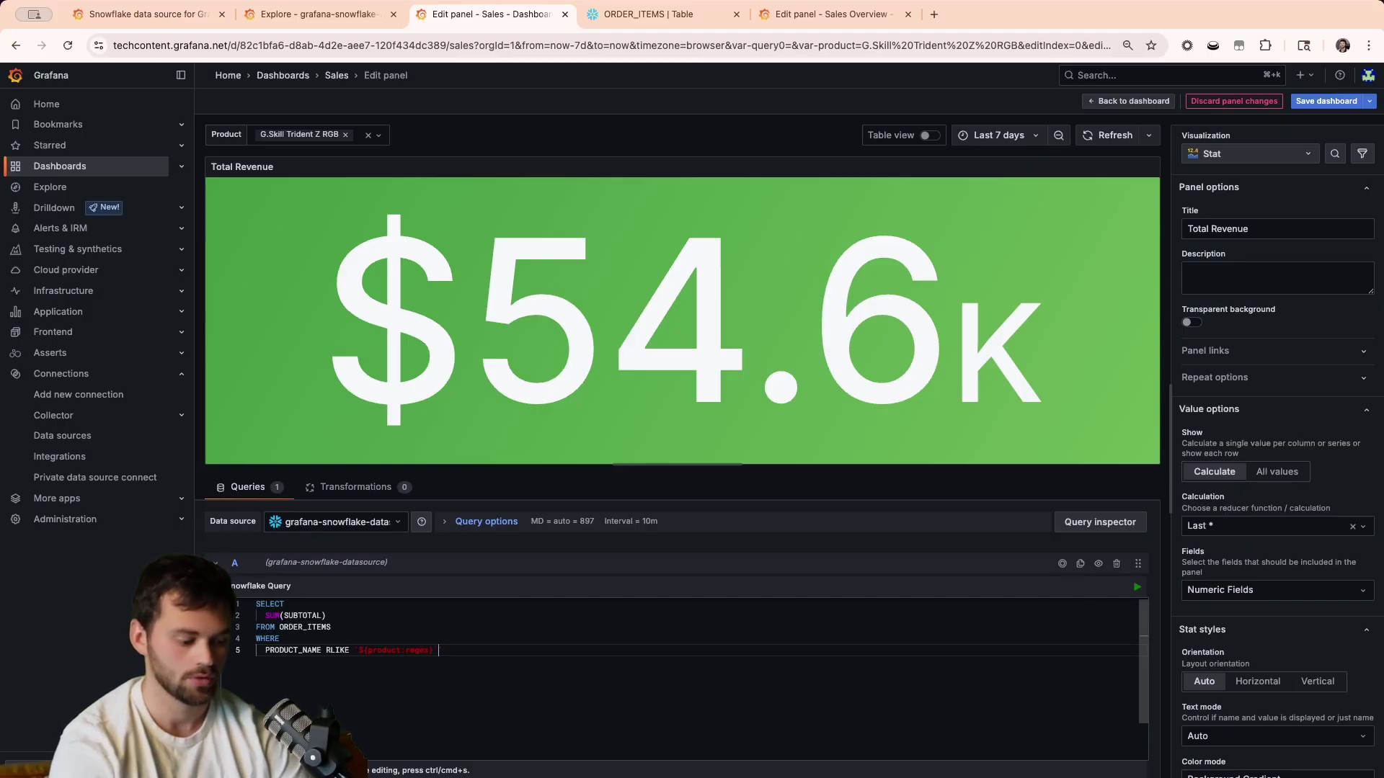
{"action": "left_click", "coordinate": [1137, 587]}
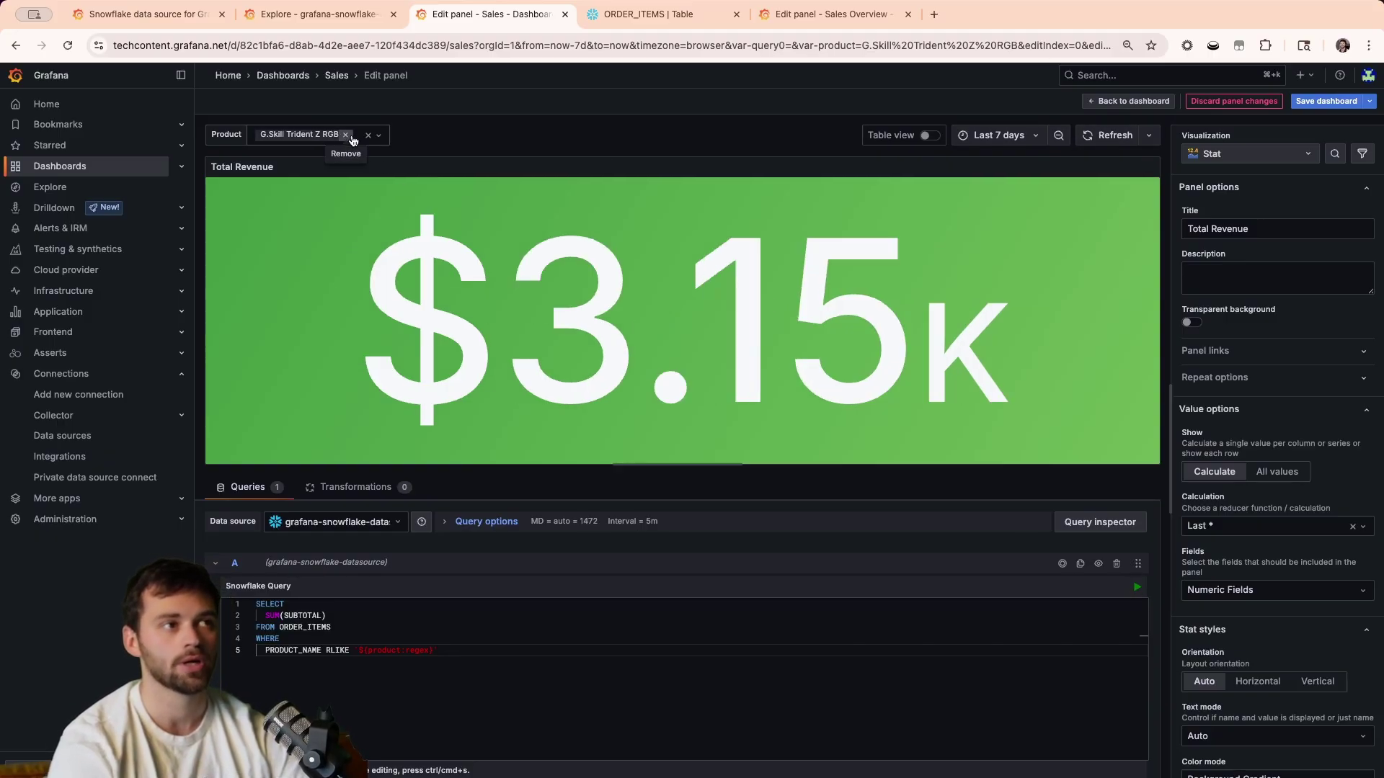
{"action": "left_click", "coordinate": [1126, 103]}
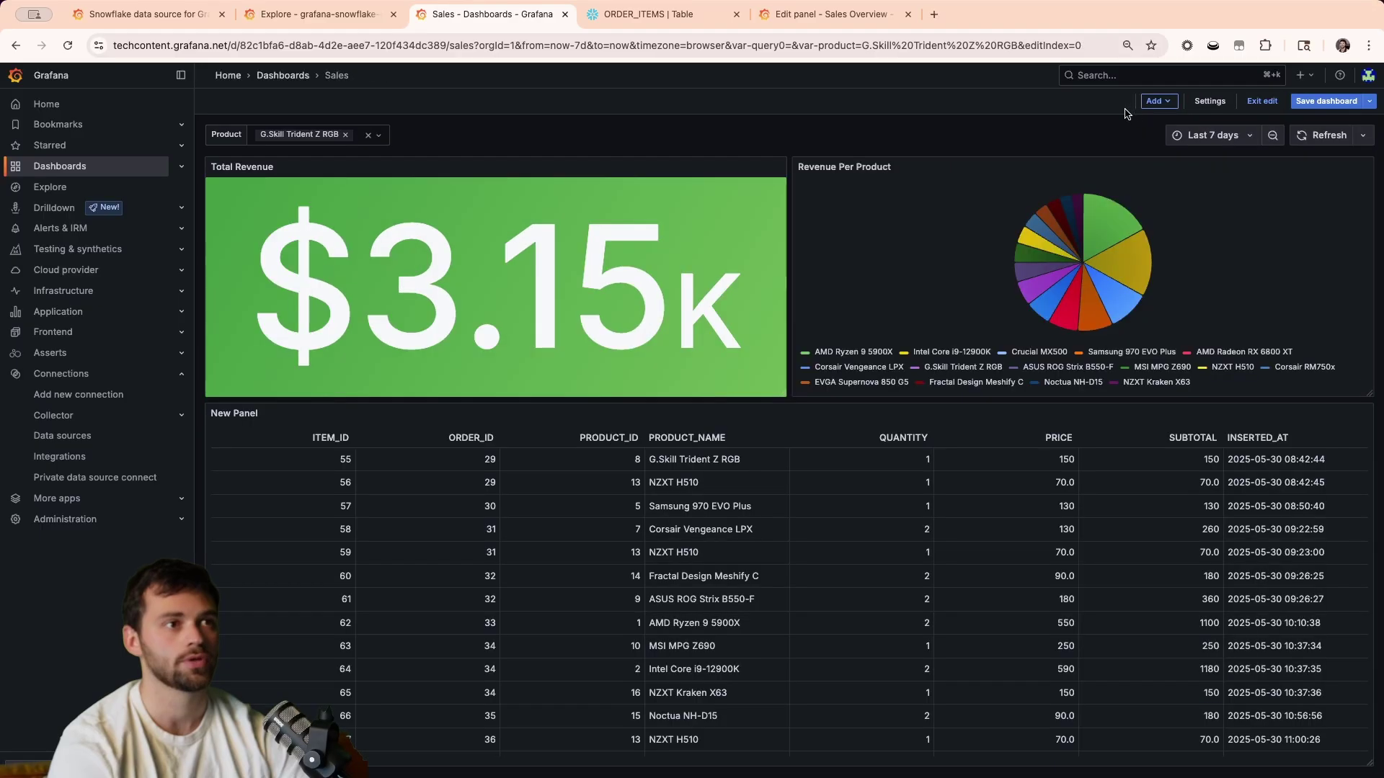
Replace G.Skill Trident Z RGB with NZXT H510 in the Product filter, giving $2.31K revenue.
{"action": "left_click", "coordinate": [346, 134]}
{"action": "left_click", "coordinate": [266, 143]}
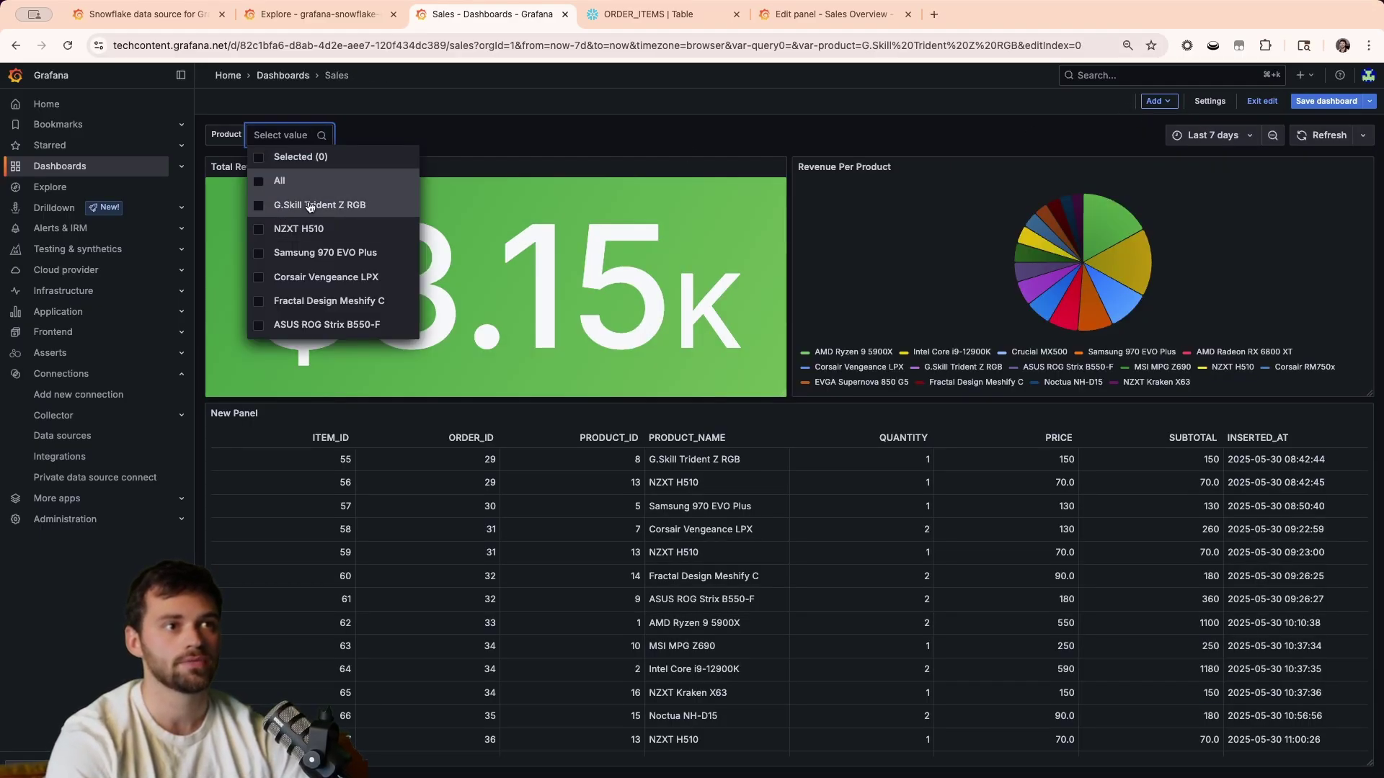
{"action": "left_click", "coordinate": [301, 229]}
{"action": "left_click", "coordinate": [591, 149]}
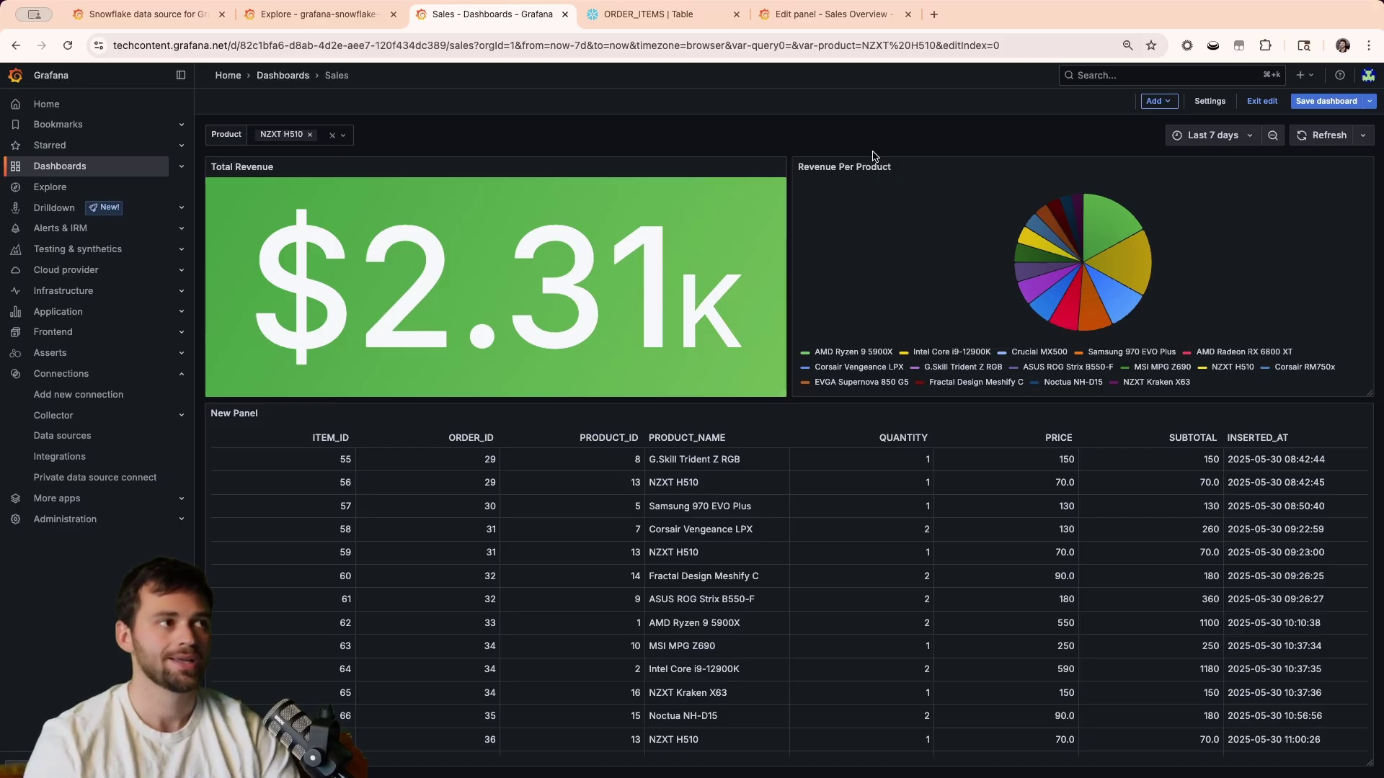
{"action": "left_click", "coordinate": [1157, 101]}
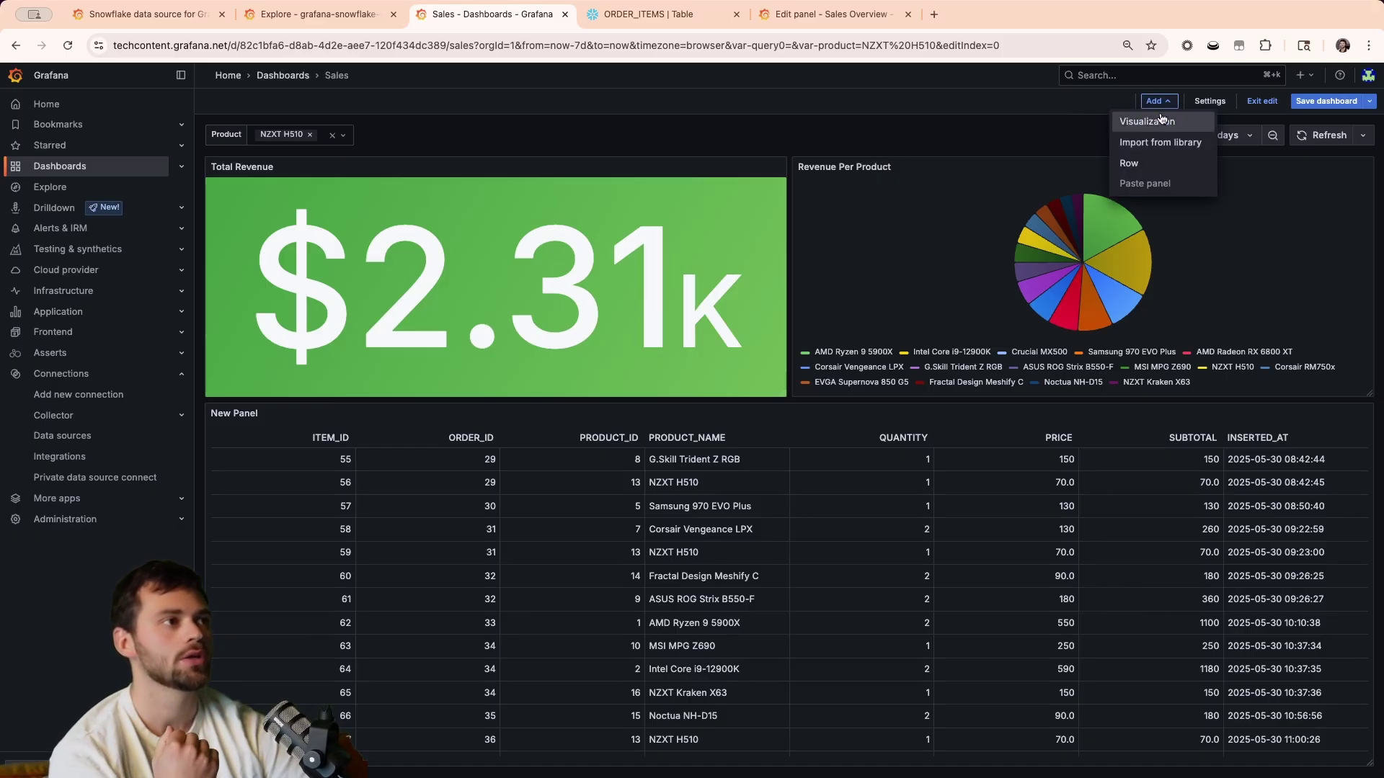
{"action": "left_click", "coordinate": [1160, 122]}
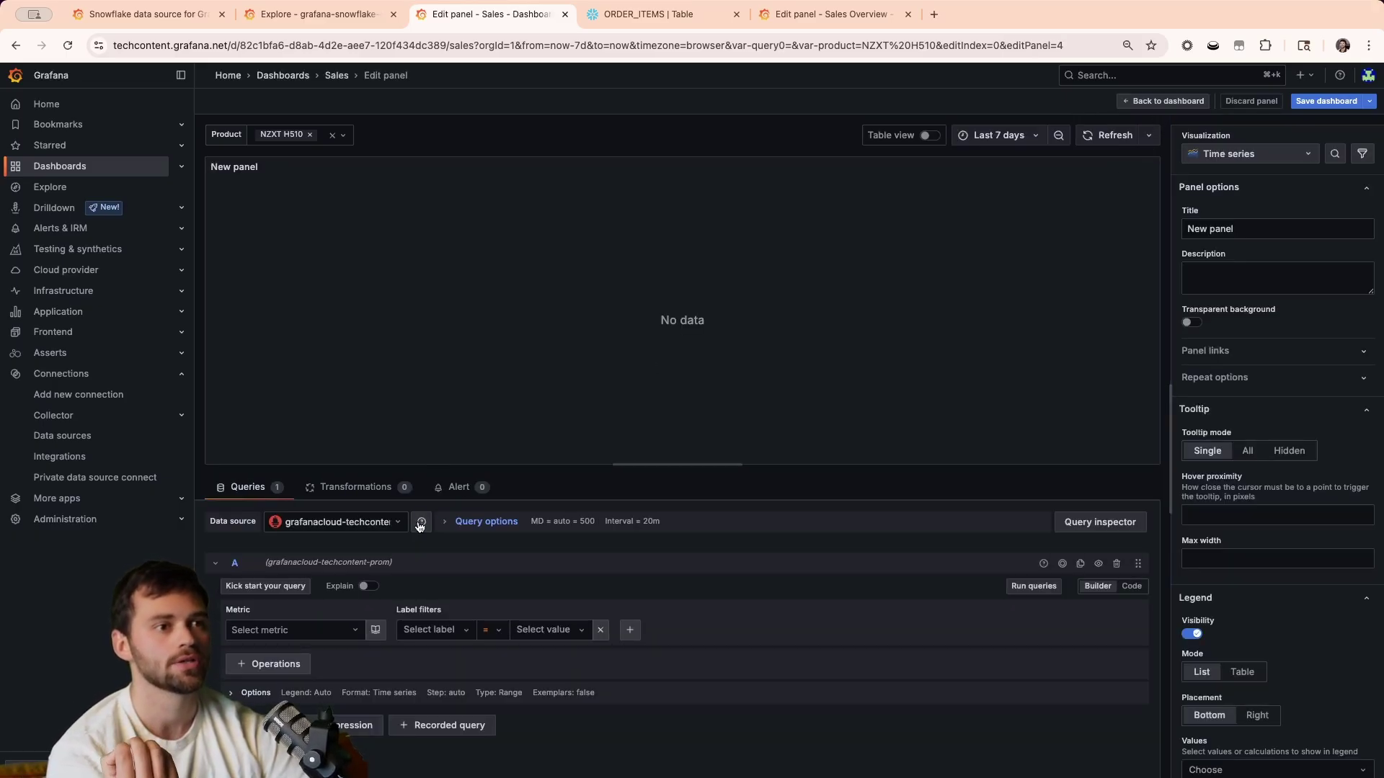
{"action": "left_click", "coordinate": [367, 527]}
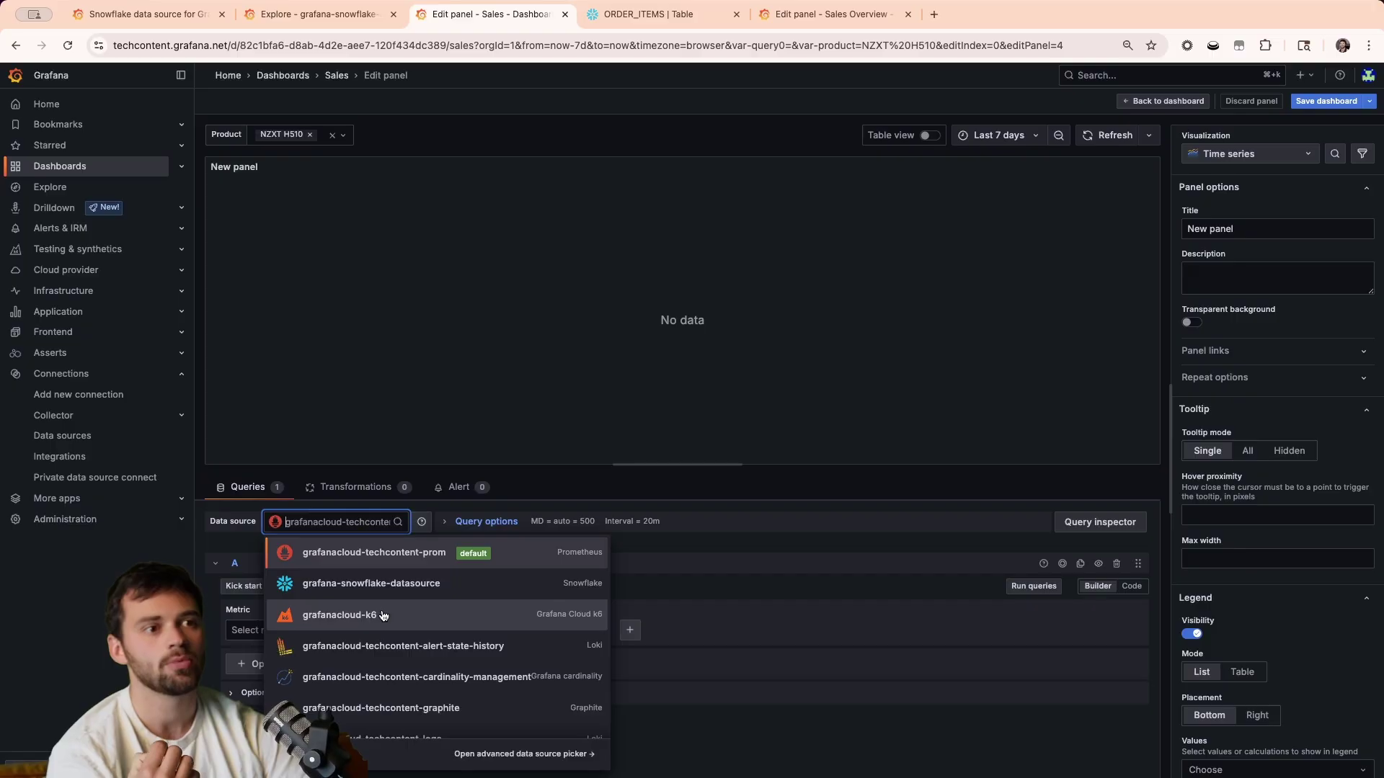
{"action": "scroll", "coordinate": [384, 617], "scroll_direction": "down", "scroll_amount": 1}
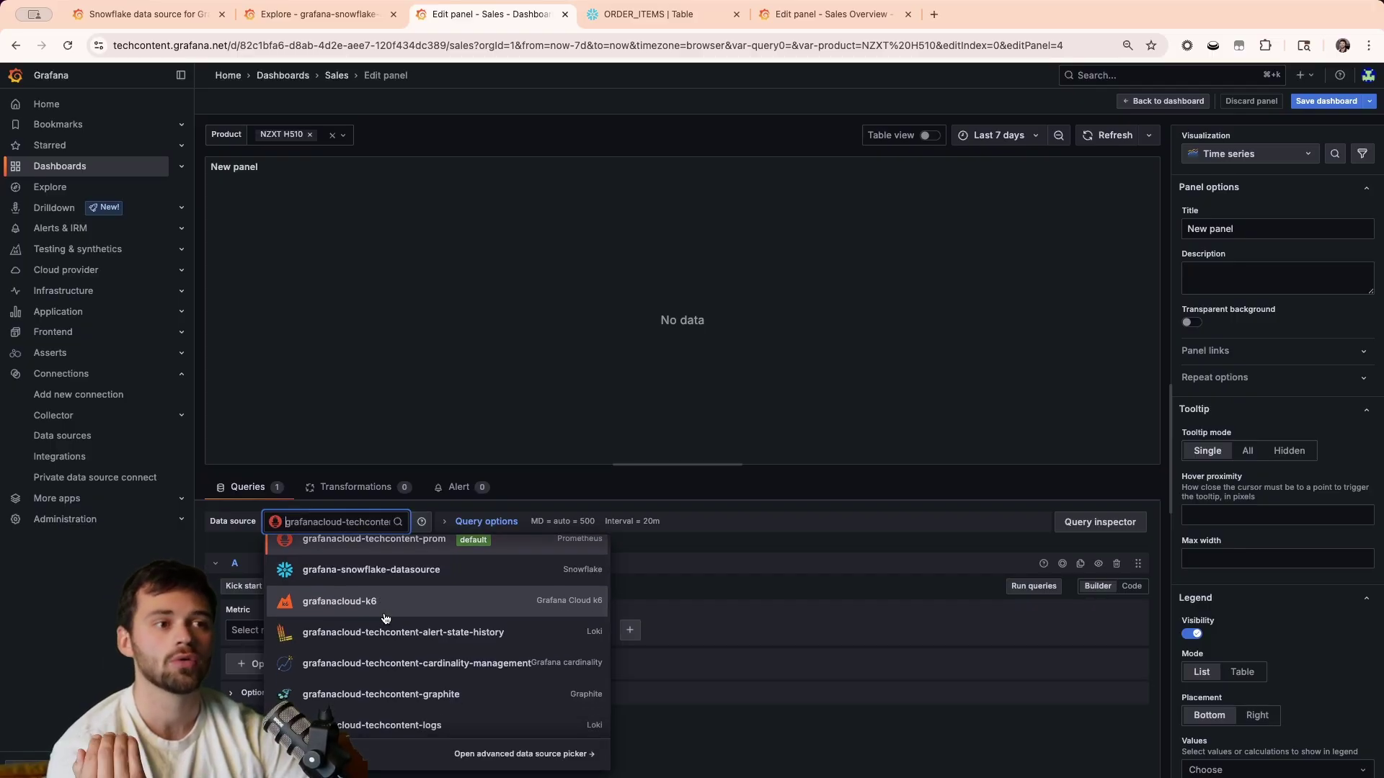
{"action": "scroll", "coordinate": [386, 619], "scroll_direction": "down", "scroll_amount": 1}
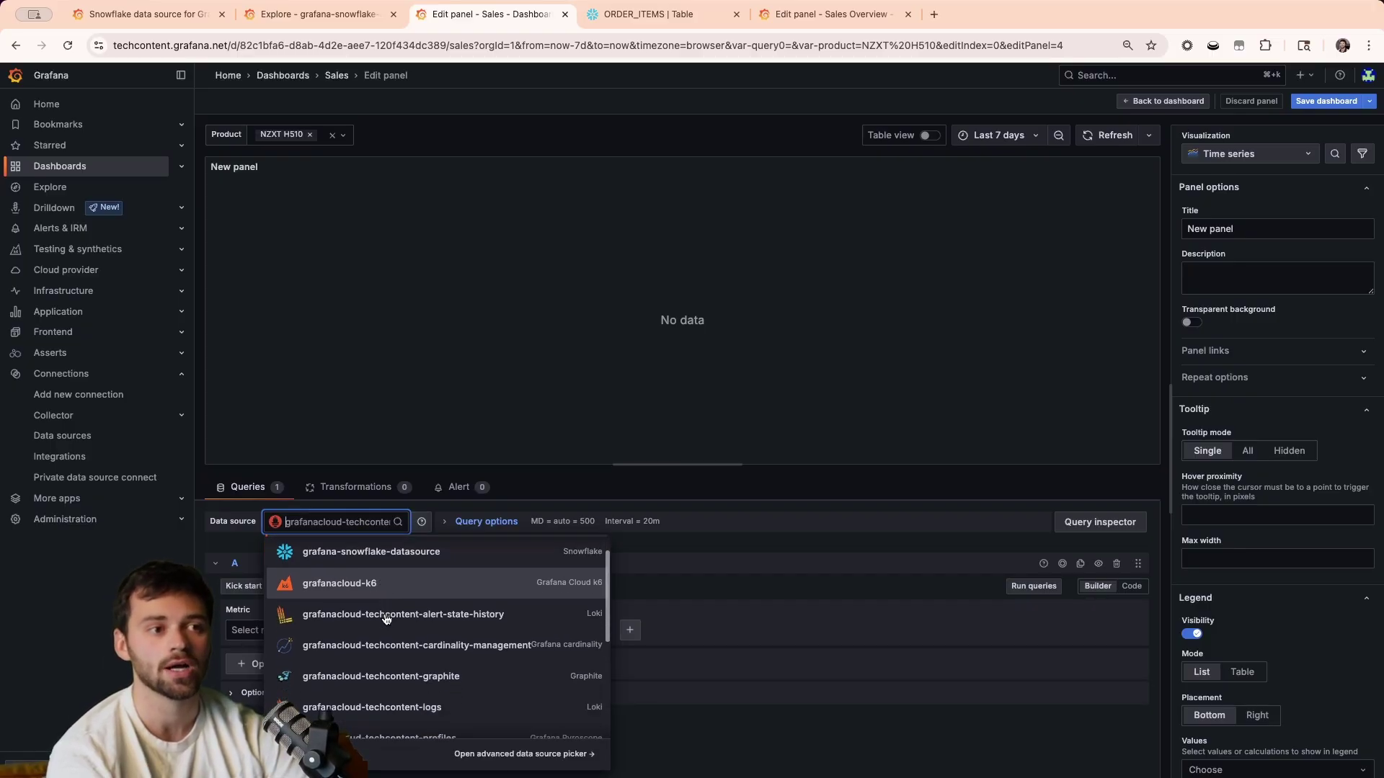
{"action": "left_click", "coordinate": [865, 609]}
{"action": "left_click", "coordinate": [1162, 101]}
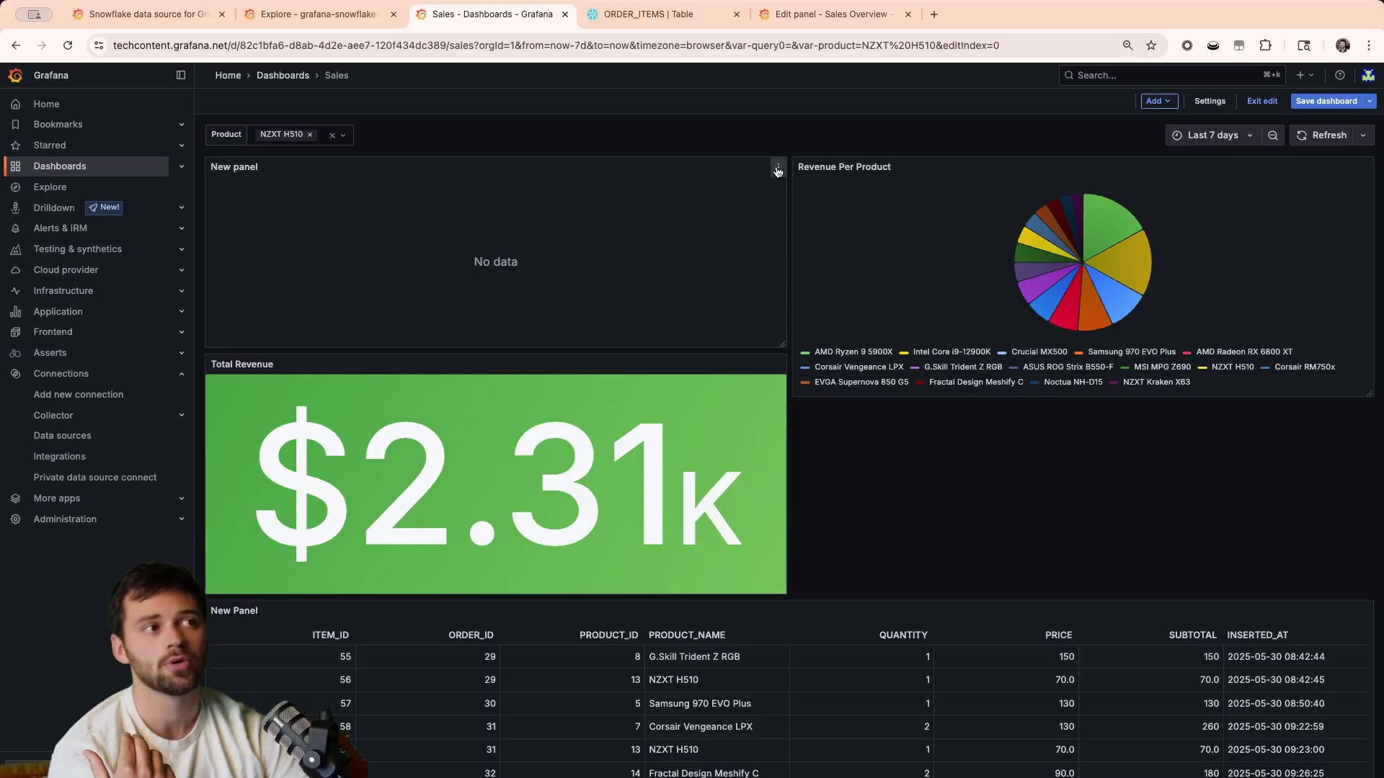
{"action": "left_click", "coordinate": [777, 170]}
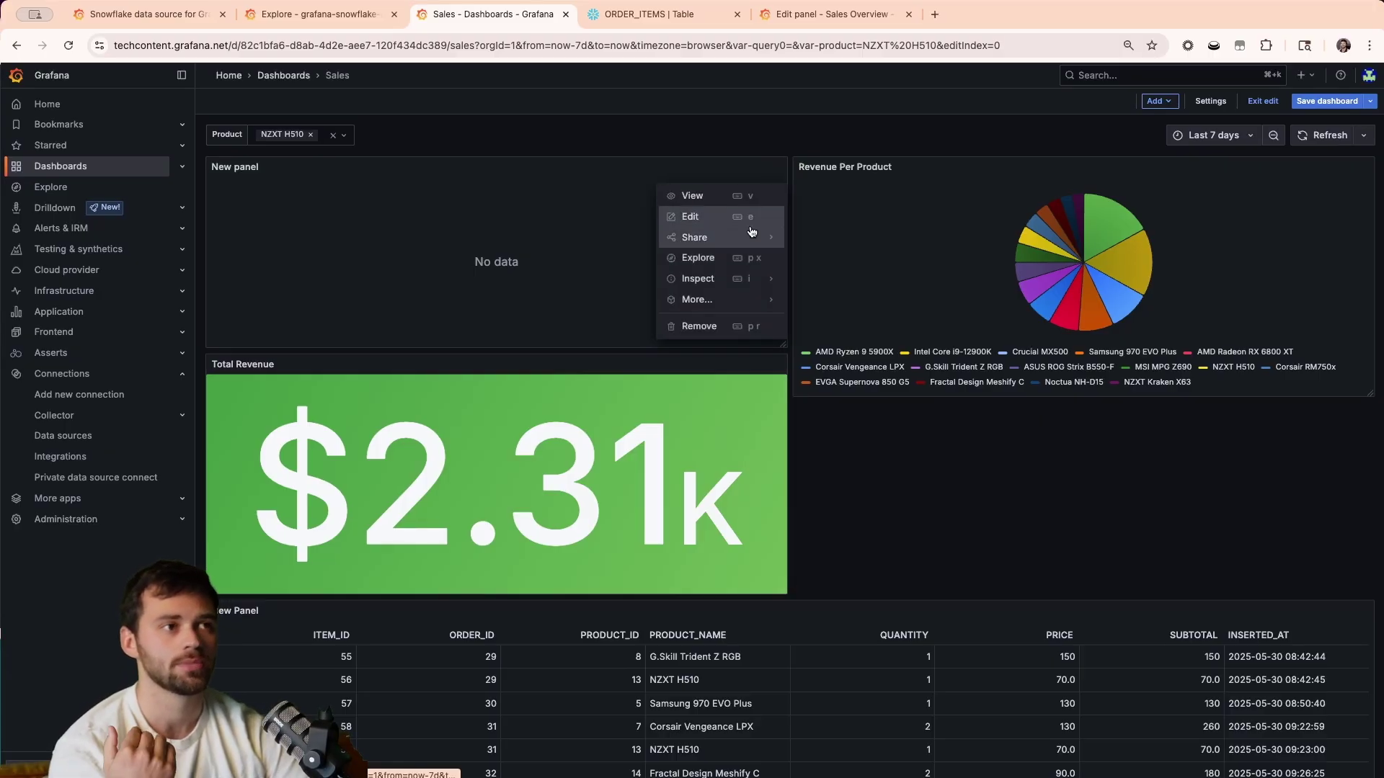
{"action": "left_click", "coordinate": [709, 327]}
{"action": "left_click", "coordinate": [831, 227]}
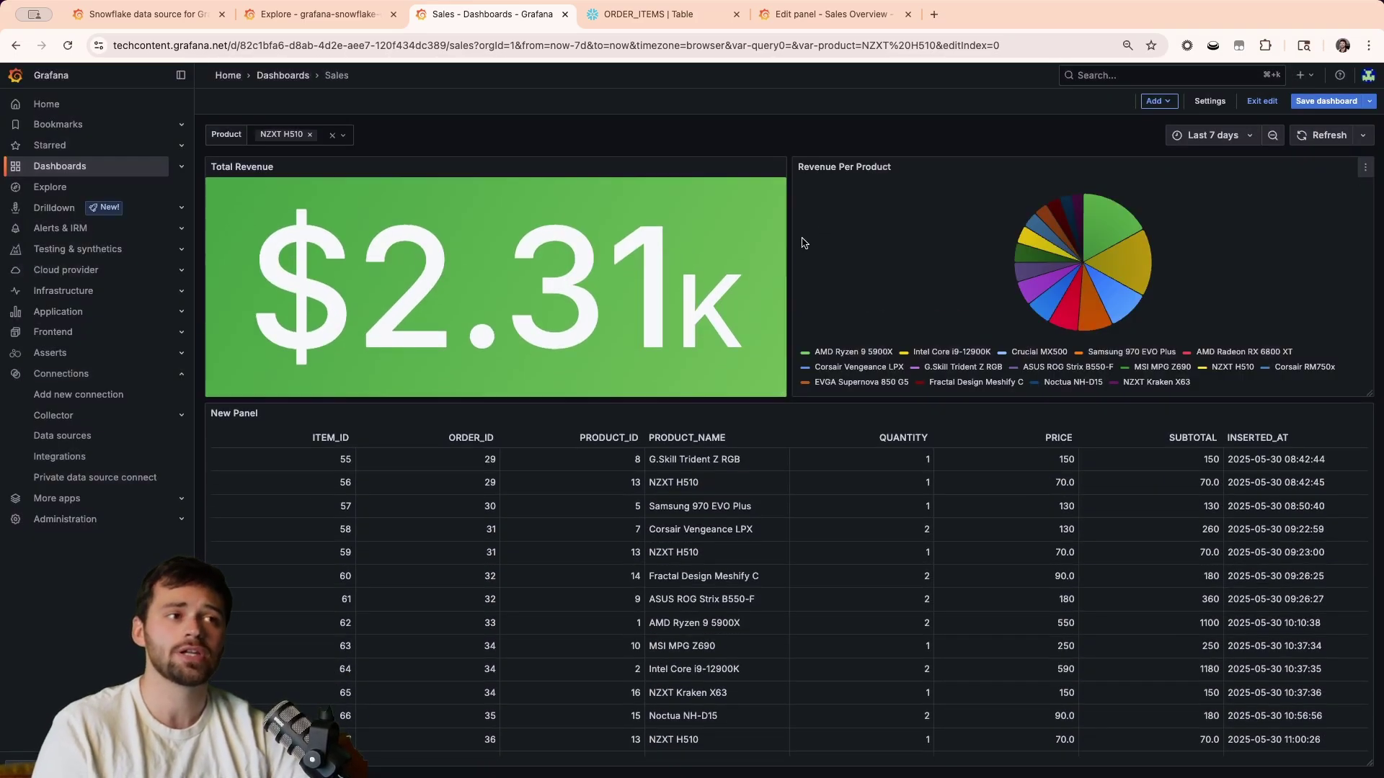